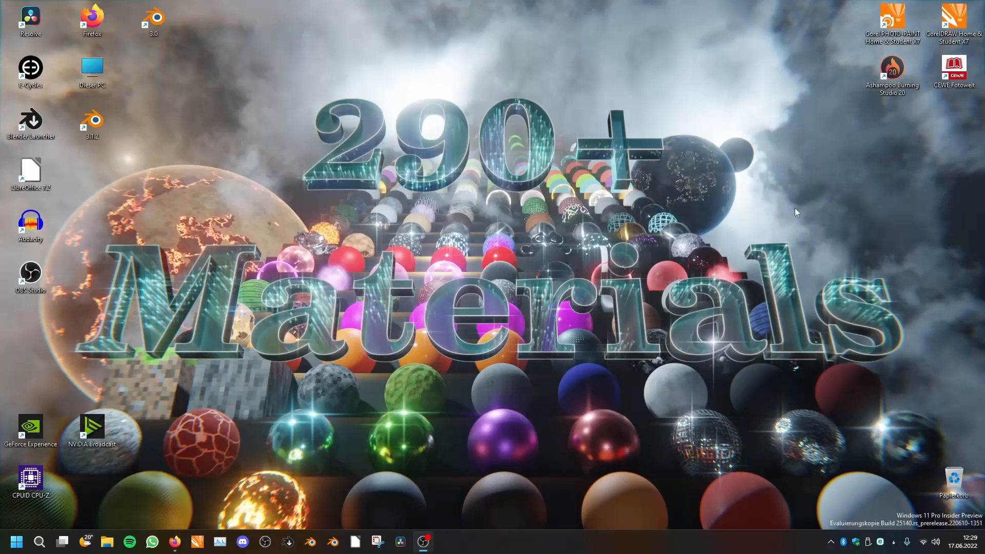
- Switch to Firefox and open the Advanced Material Pack product page from the HEYPictures store
left_click(173, 540)
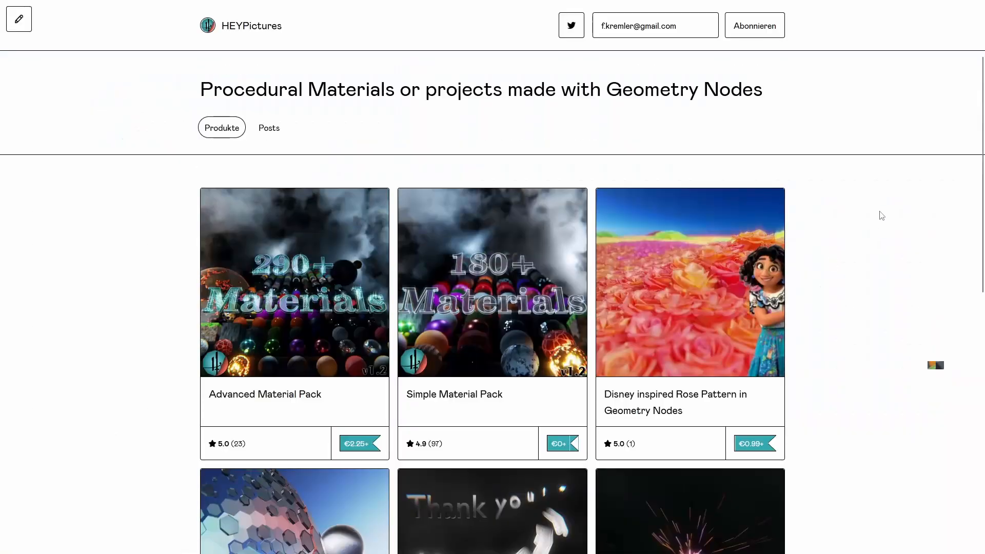
scroll(880, 210, "down", 1)
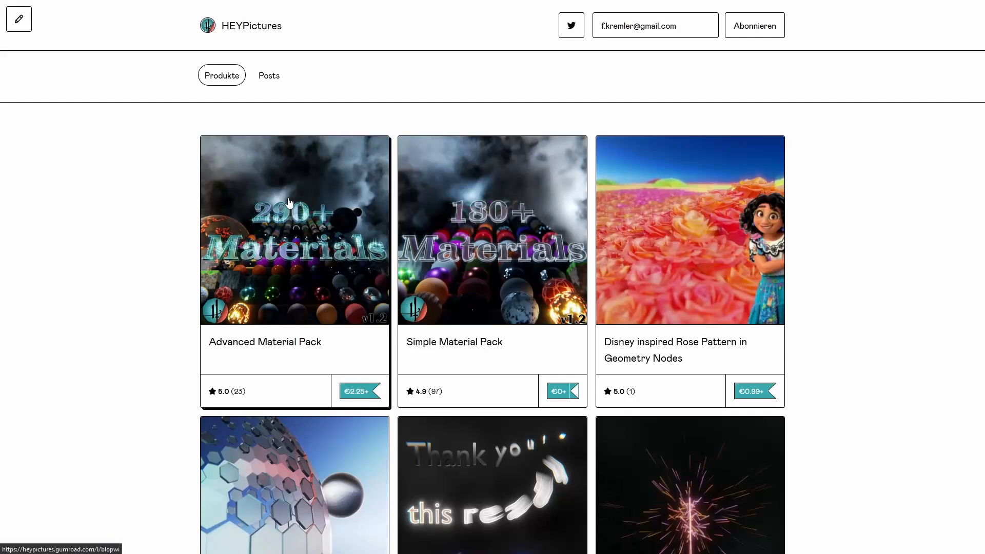
left_click(272, 228)
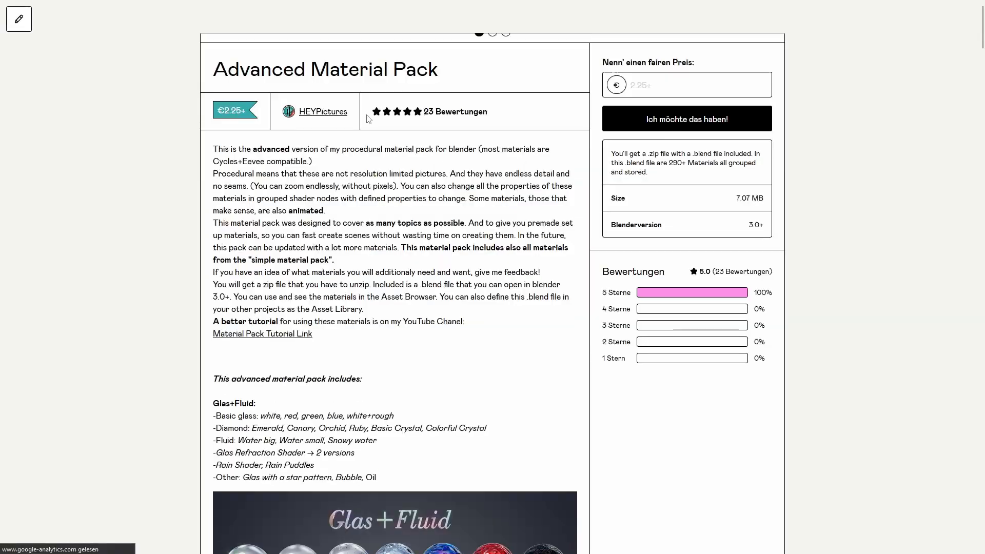
- Read the Advanced Material Pack description and look through its material category lists and preview images down to the end
scroll(500, 180, "down", 4)
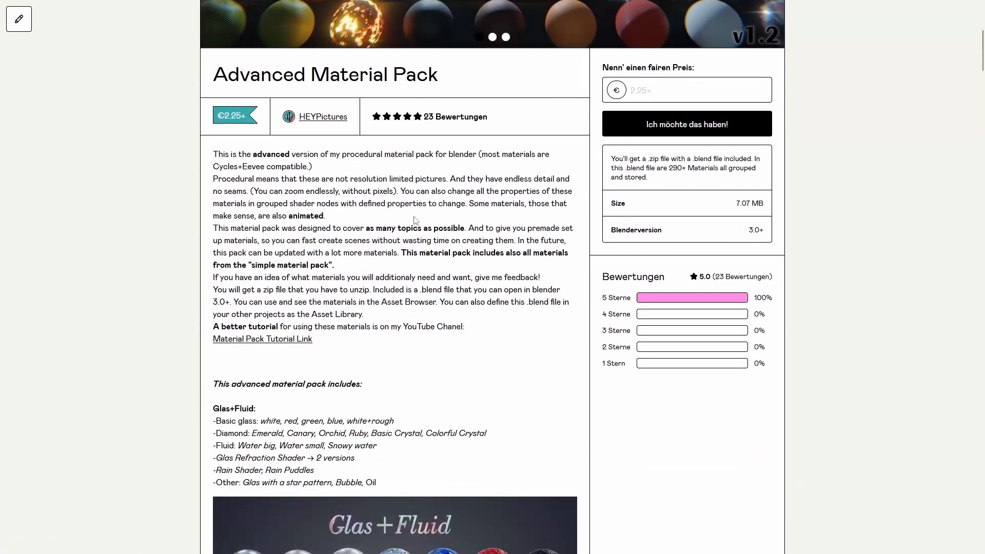
scroll(462, 249, "down", 3)
scroll(439, 243, "down", 4)
scroll(443, 265, "down", 10)
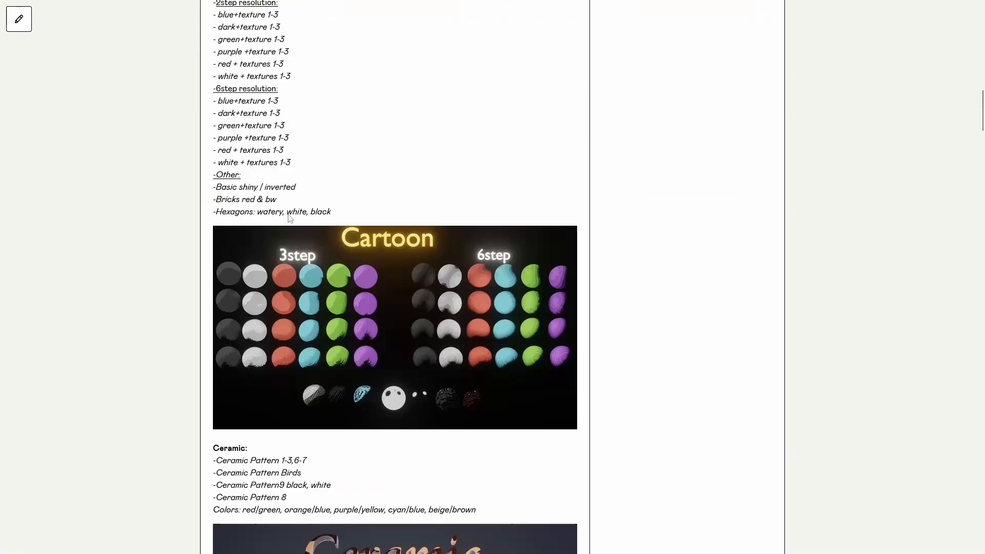
scroll(391, 232, "down", 20)
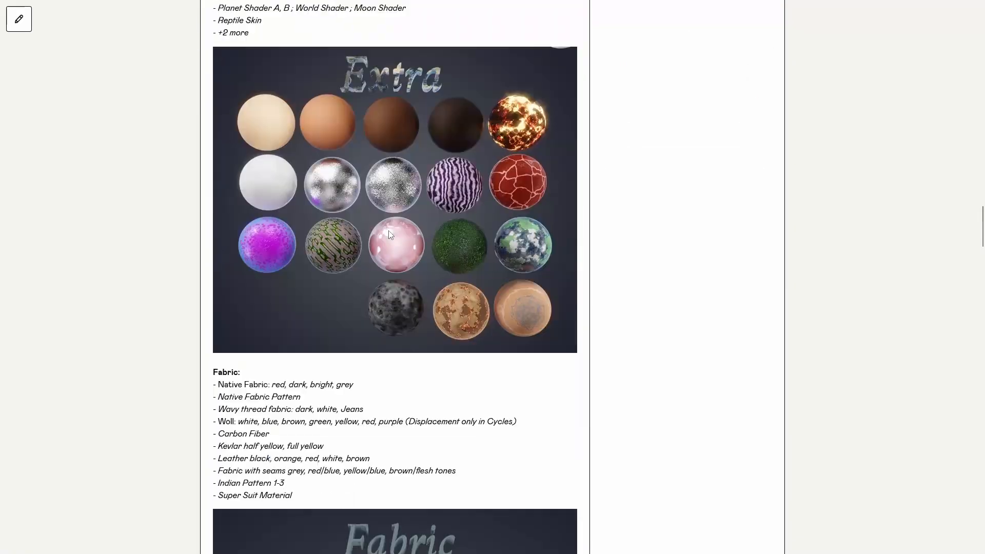
scroll(389, 230, "down", 20)
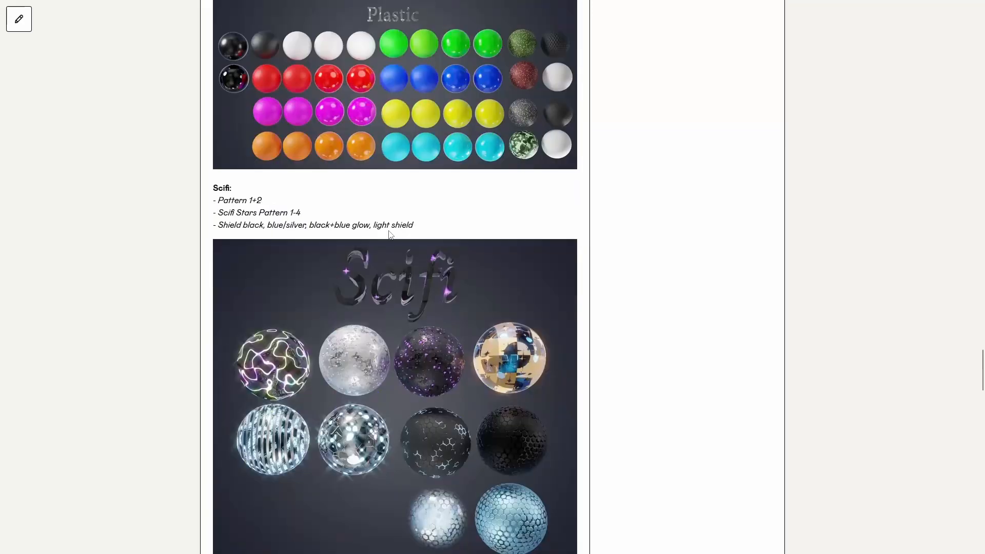
scroll(389, 230, "down", 20)
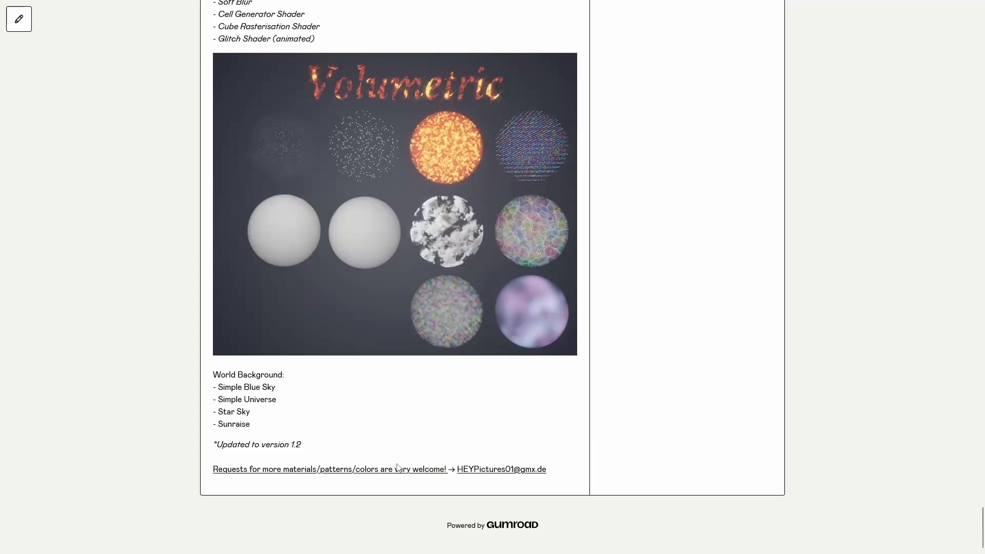
- Highlight the contact e-mail for material requests at the end of the description and return to the page start
left_click_drag(447, 469, 565, 468)
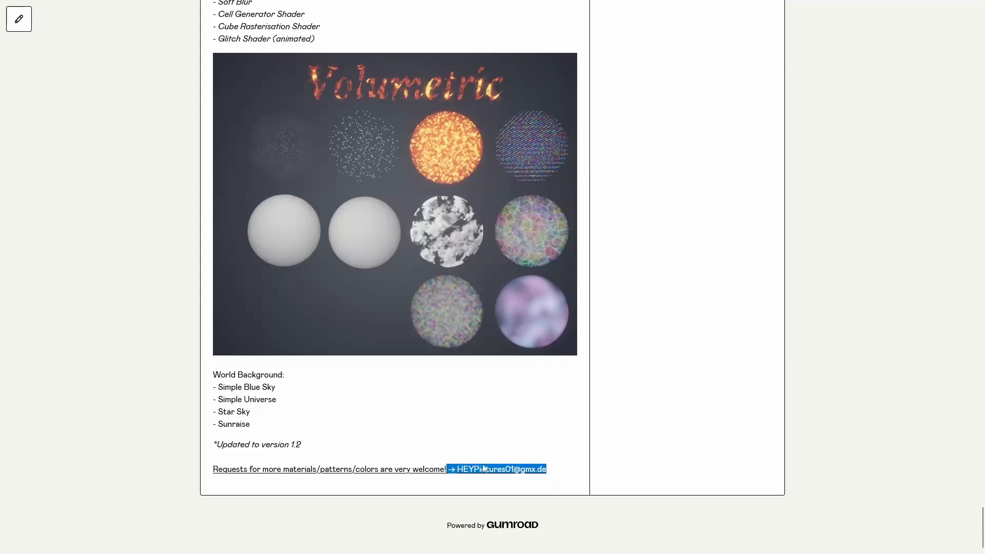
left_click(565, 468)
middle_click(577, 432)
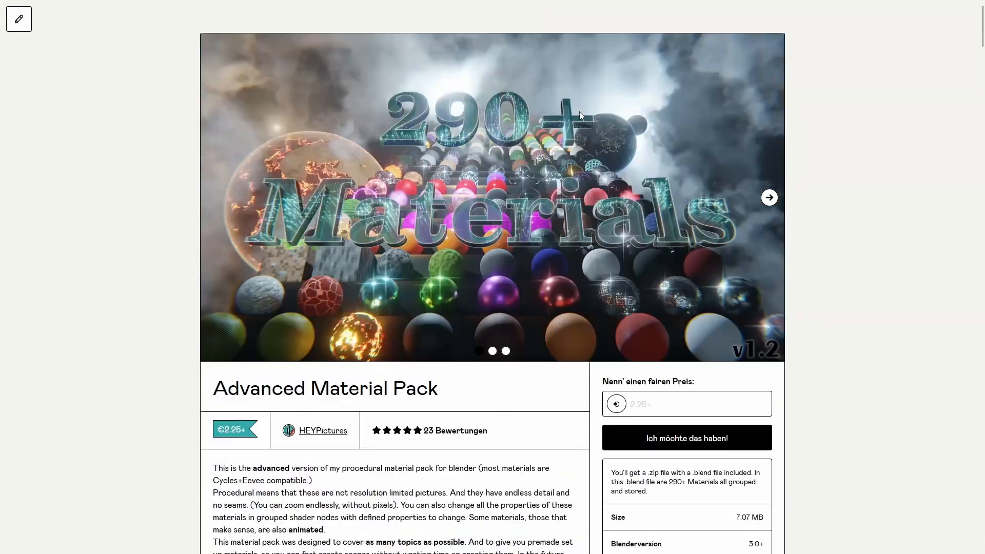
- Minimise the browser and switch to the Blender scene with the icosphere, cone, sphere and cube
mouse_move(963, 2)
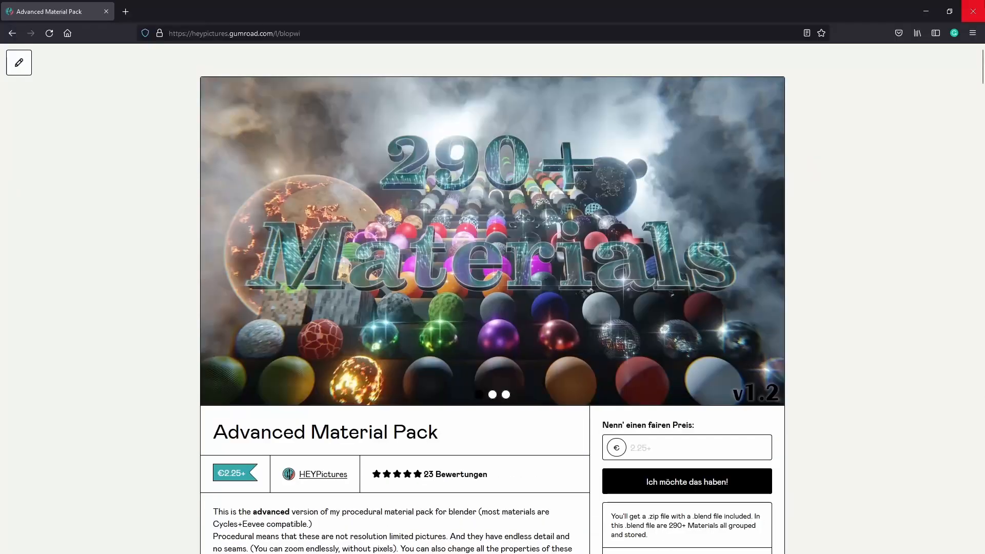
left_click(926, 11)
left_click(423, 542)
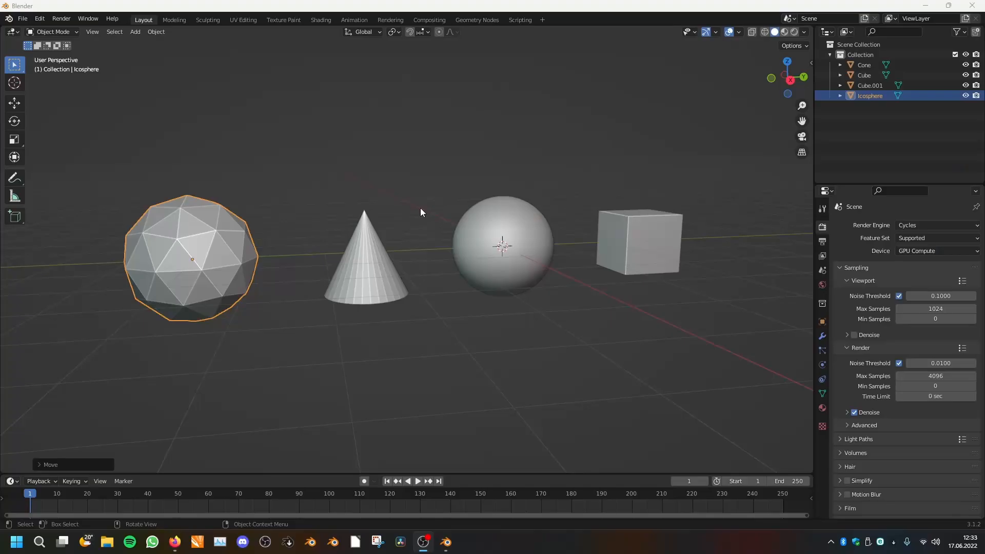
scroll(481, 204, "down", 2)
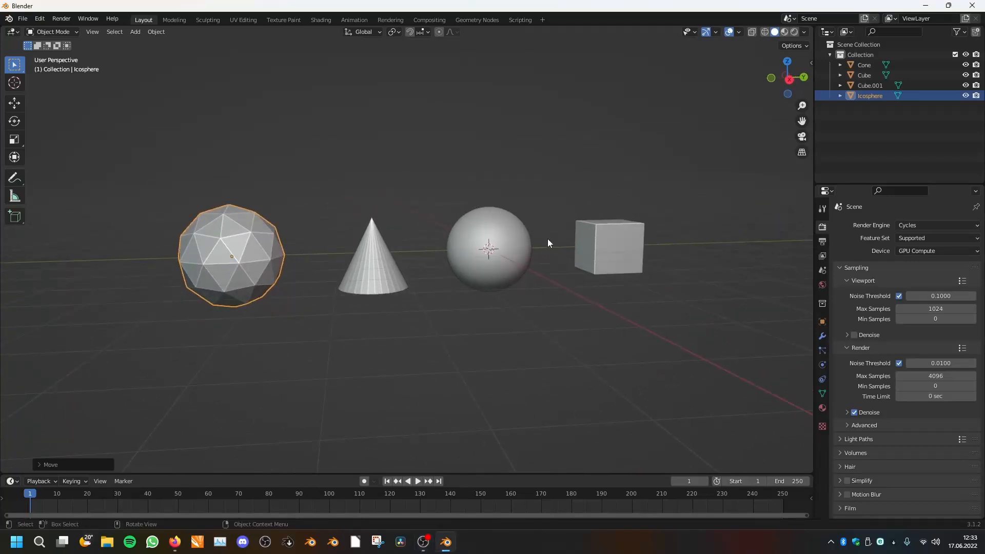
middle_click_drag(568, 233, 572, 240)
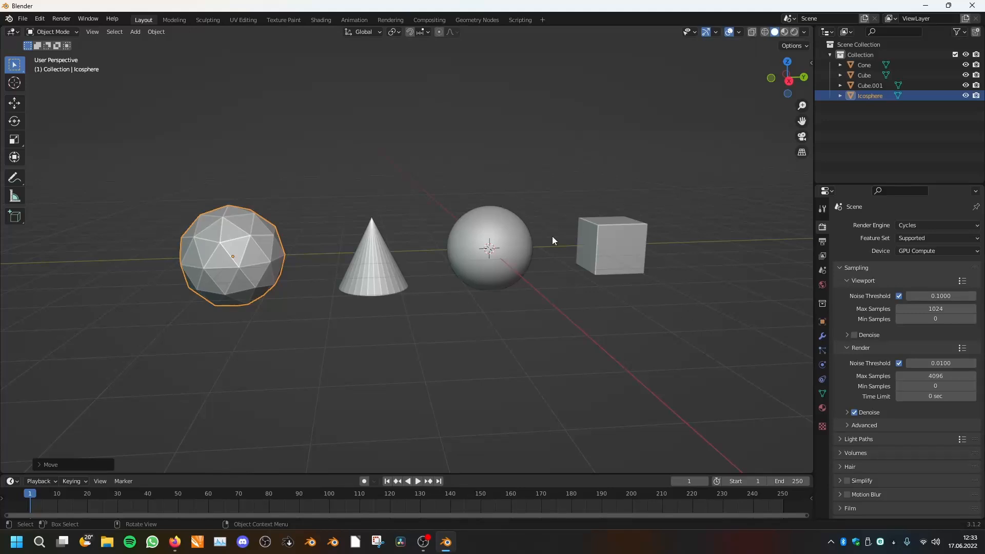
- Add a new asset library in the File Paths preferences, pointing to the Advanced v1.2 material pack folder
left_click(40, 25)
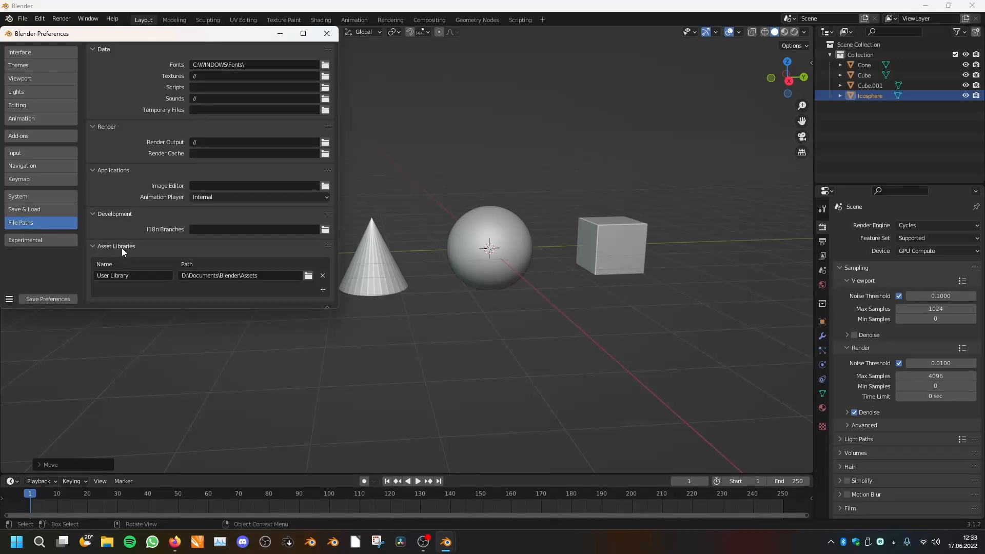
left_click(323, 290)
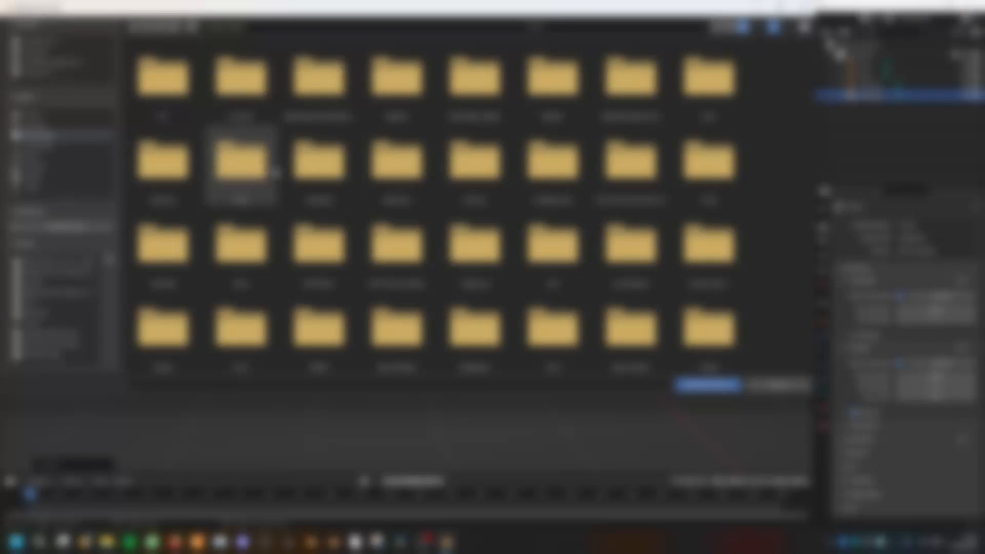
scroll(753, 199, "down", 5)
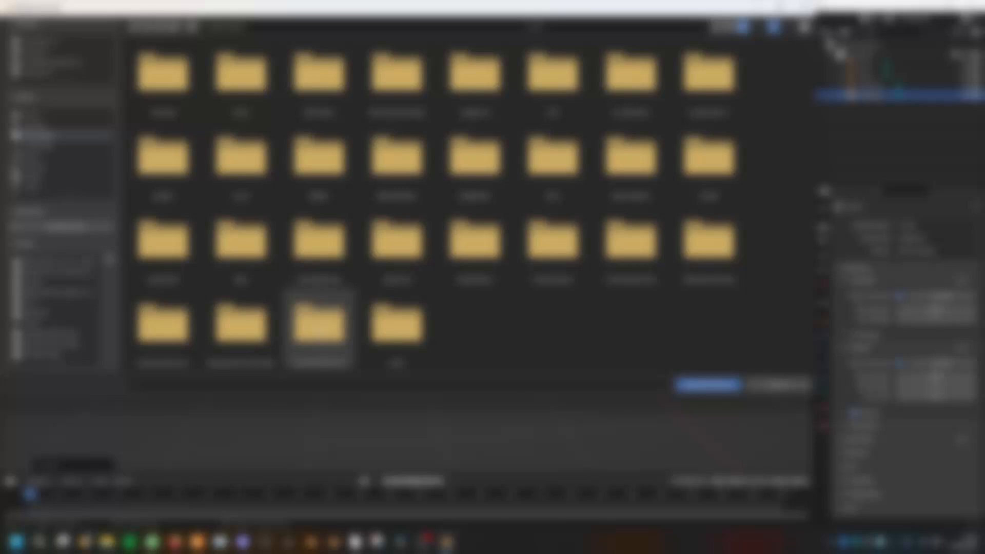
left_click(319, 326)
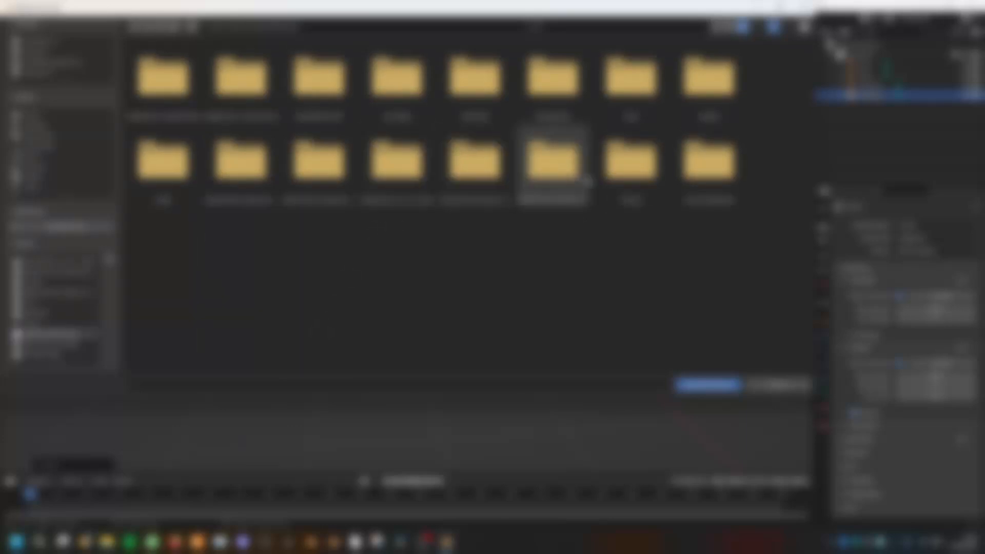
left_click(414, 182)
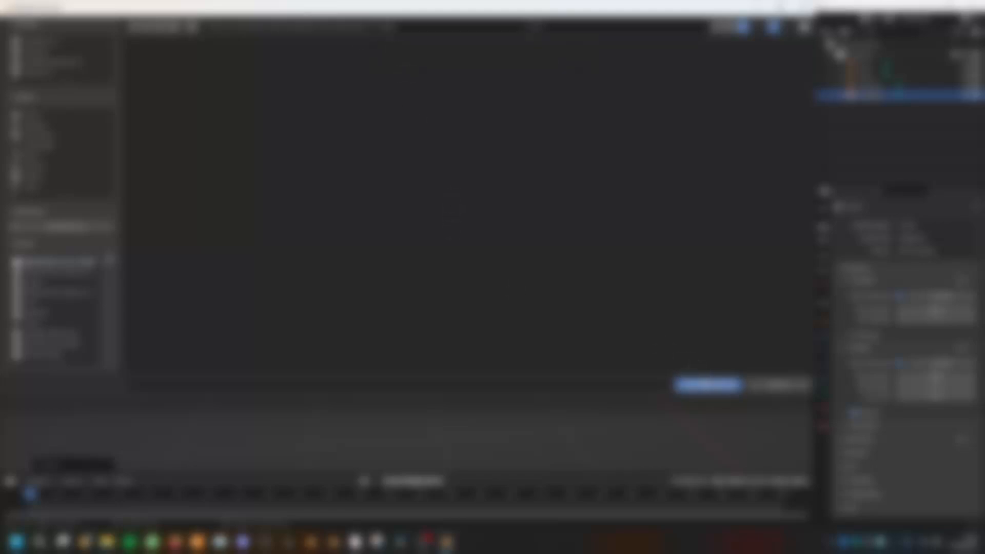
left_click(715, 384)
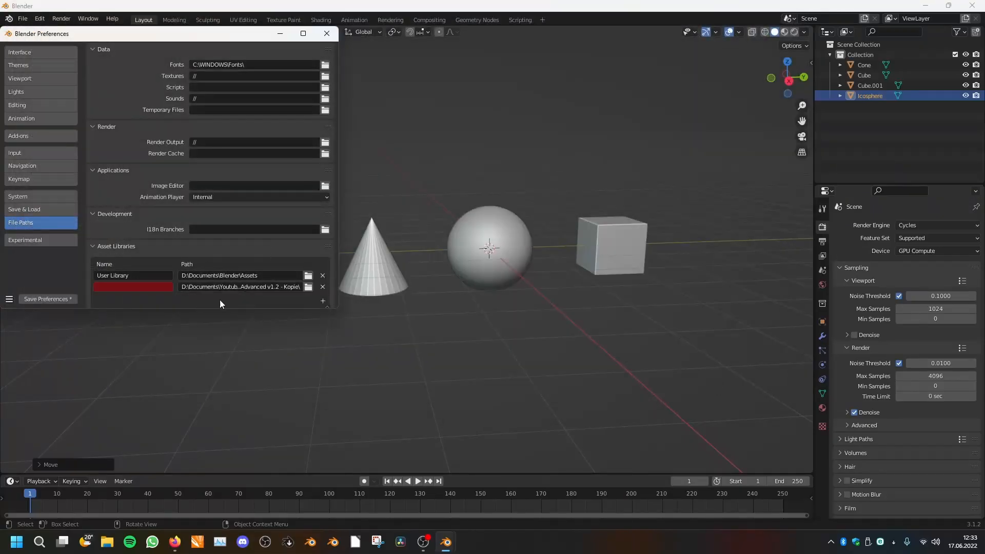
- Name the new asset library "Material pack 1.2", save the preferences and close their window
left_click(136, 286)
type("Material pack 1.2")
key("Return")
left_click(54, 302)
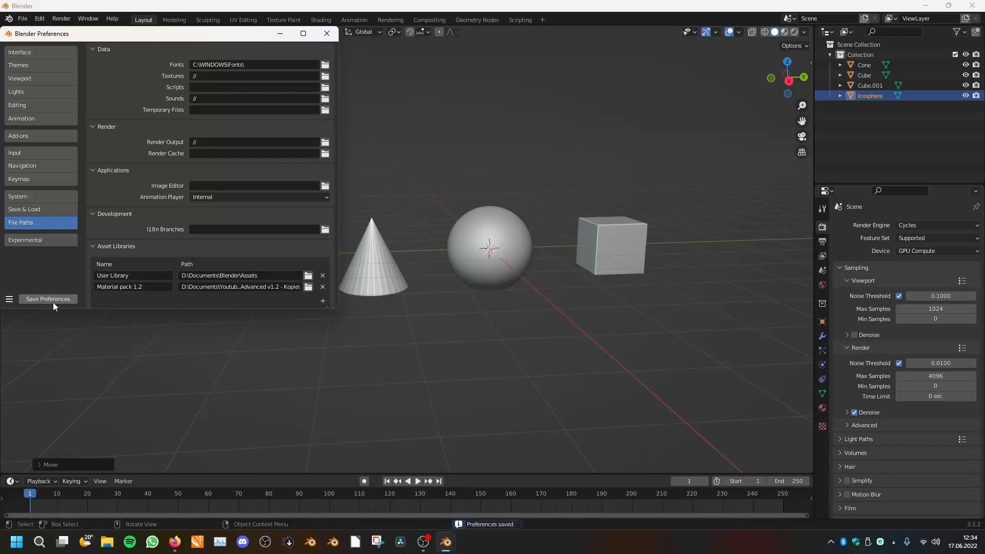
left_click(327, 33)
- Enlarge the timeline area below the 3D viewport and change it into an Asset Browser
left_click_drag(520, 475, 536, 337)
left_click(11, 344)
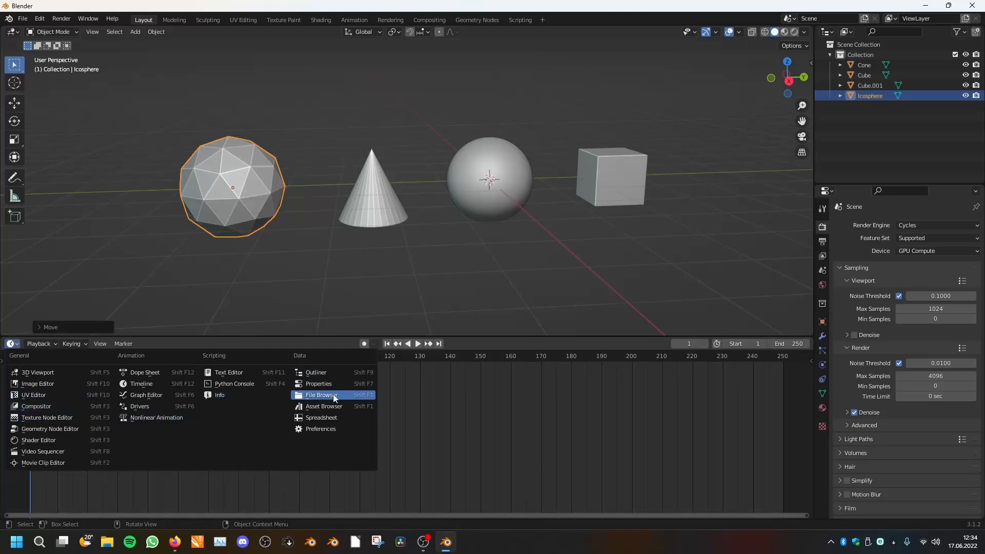
left_click(326, 409)
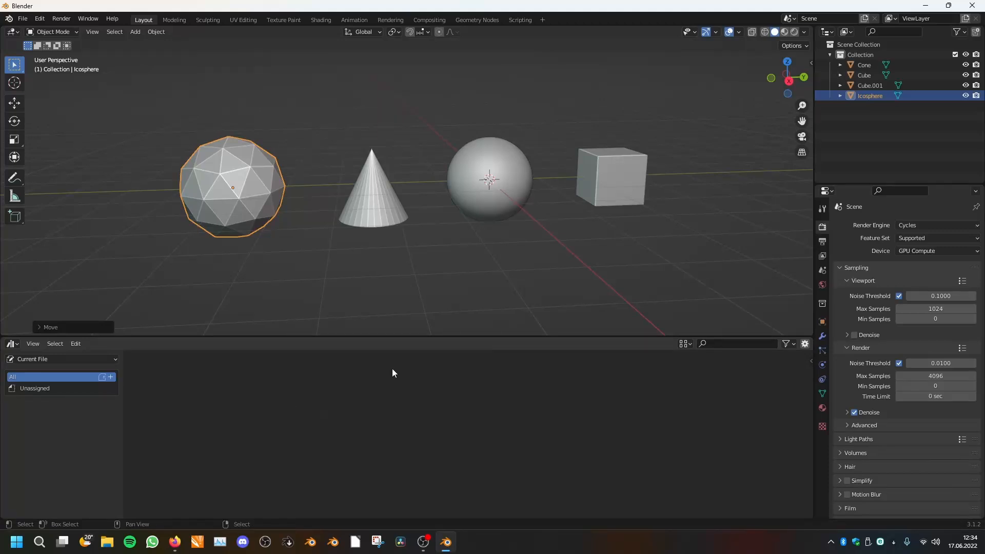
- Load the Material pack 1.2 library in the Asset Browser and enlarge the browser area to fit its category list
left_click(77, 359)
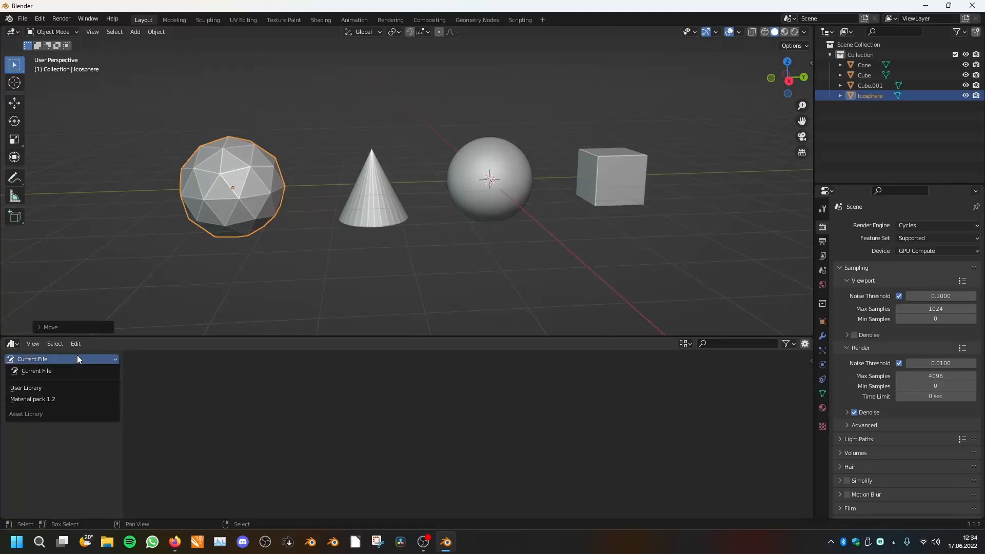
left_click(51, 402)
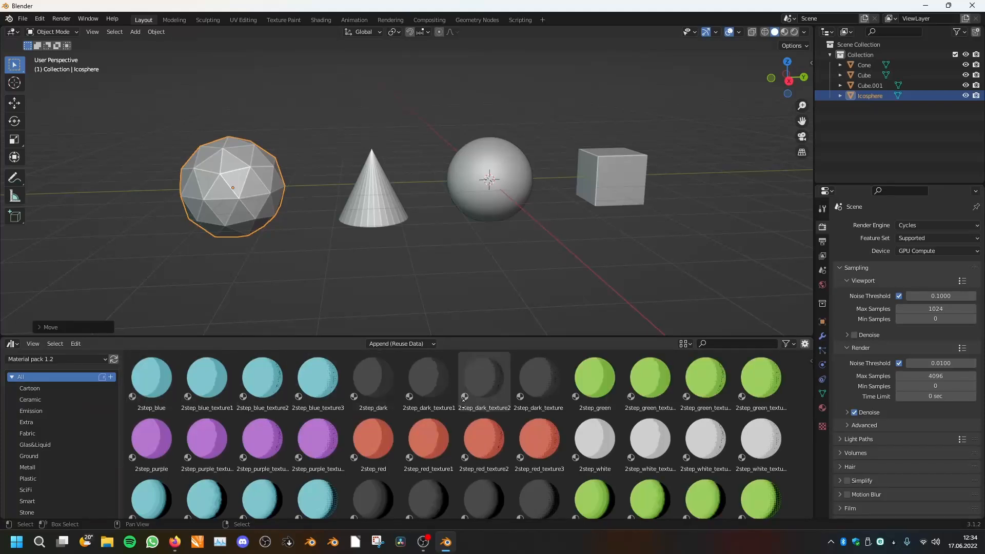
scroll(475, 505, "down", 2)
scroll(475, 505, "down", 3)
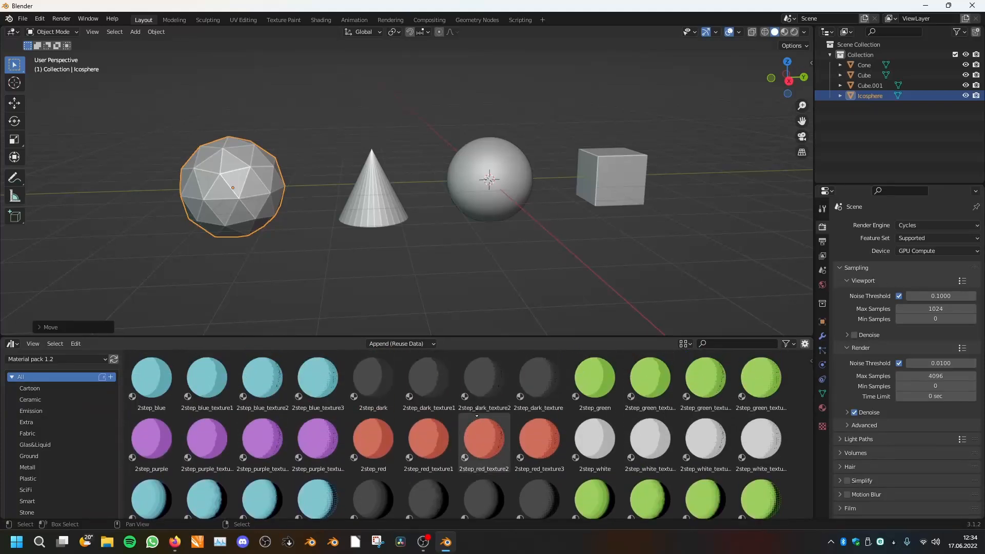
scroll(495, 439, "down", 3)
scroll(477, 410, "up", 6)
left_click_drag(460, 337, 461, 260)
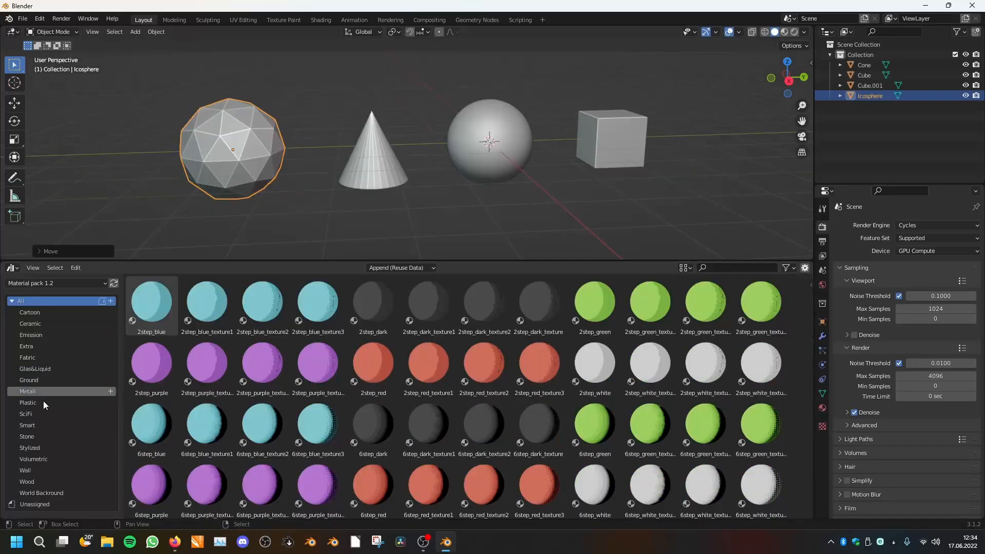
- Show the asset details sidebar and view the details of the 2step_green and 2step_dark_texture2 materials
left_click(604, 301)
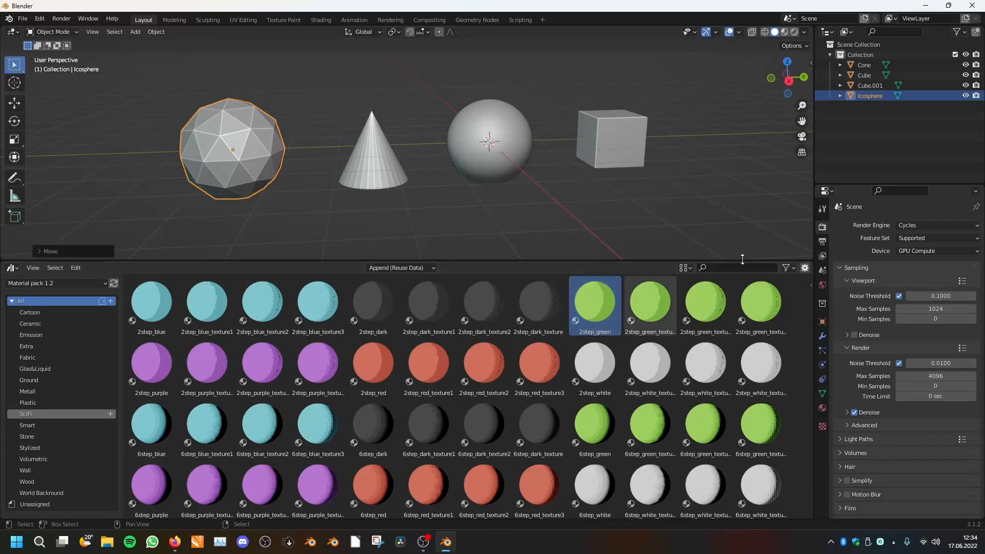
left_click(810, 284)
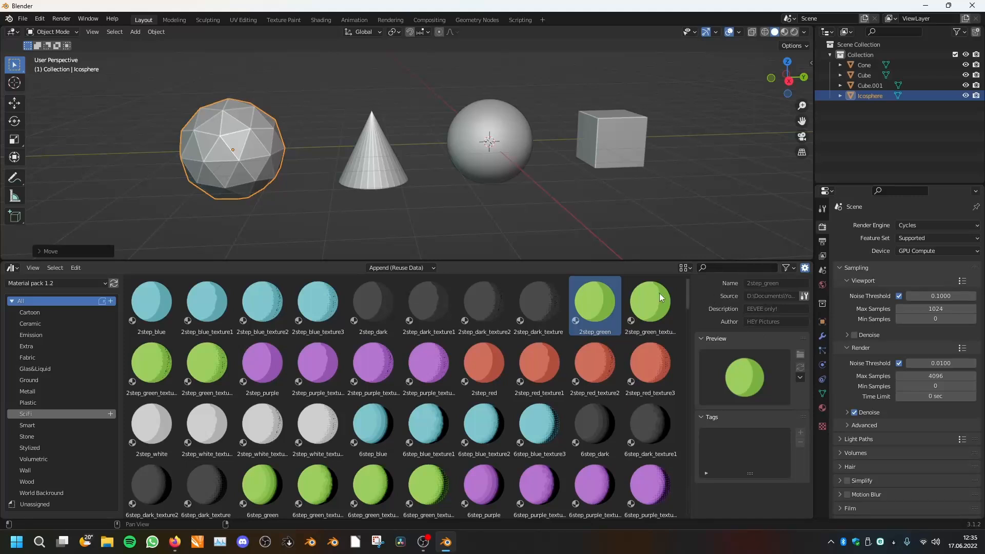
left_click(532, 298)
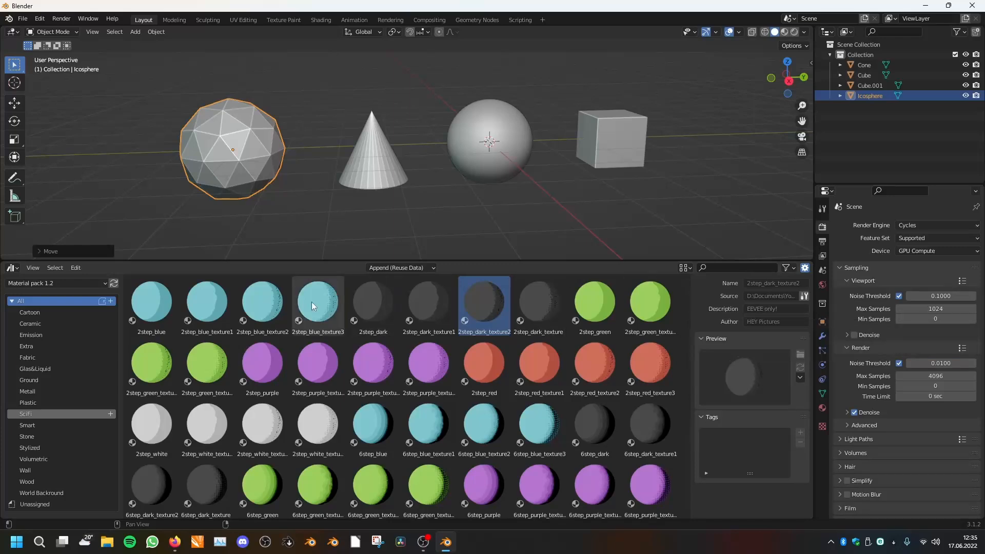
- Filter the assets to the Cartoon category, look through its materials and view the details of Basic_shiny
left_click(46, 312)
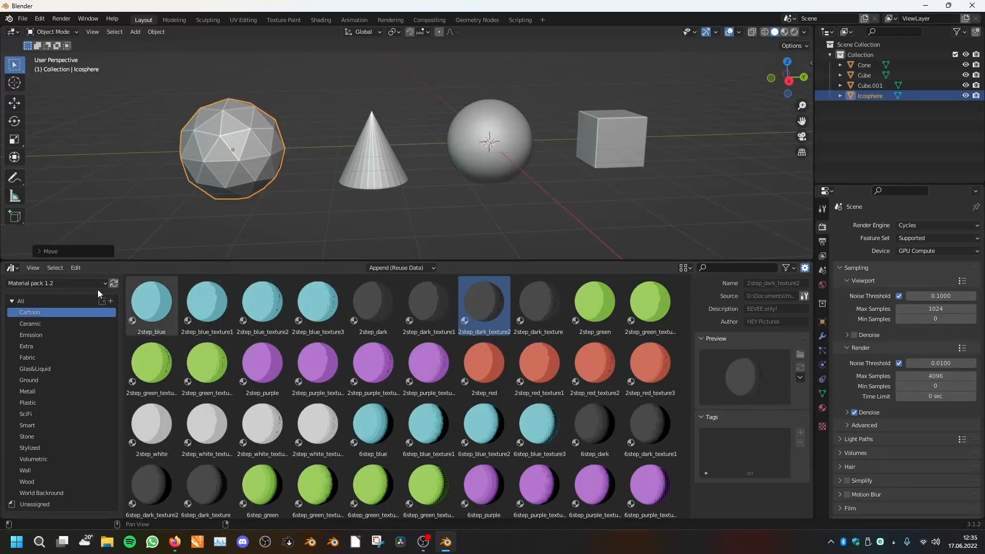
scroll(386, 334, "down", 3)
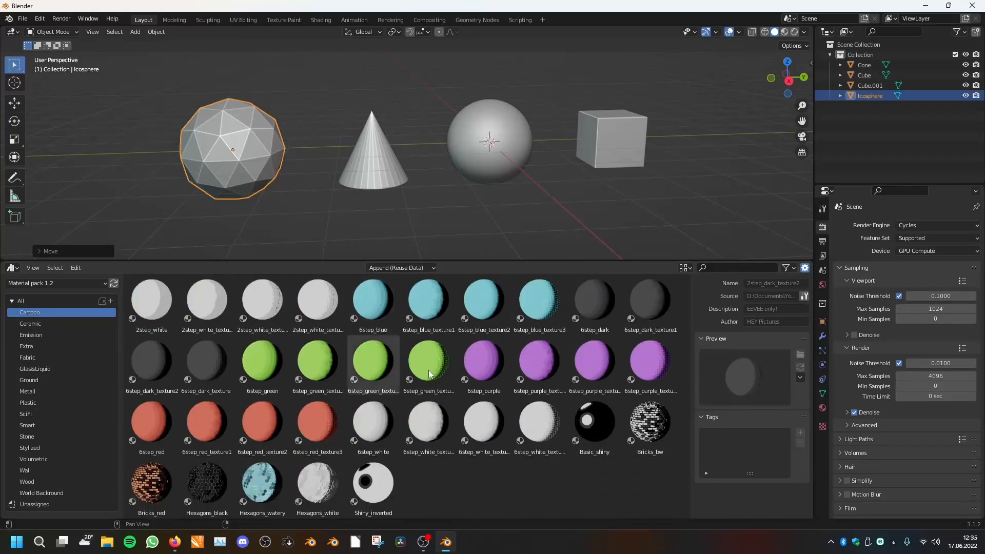
left_click(594, 425)
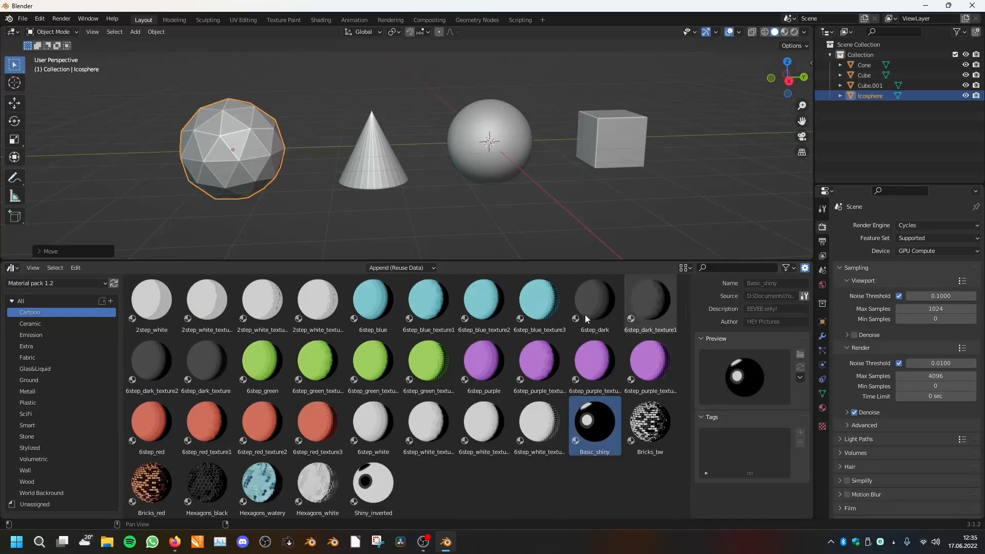
scroll(385, 427, "up", 3)
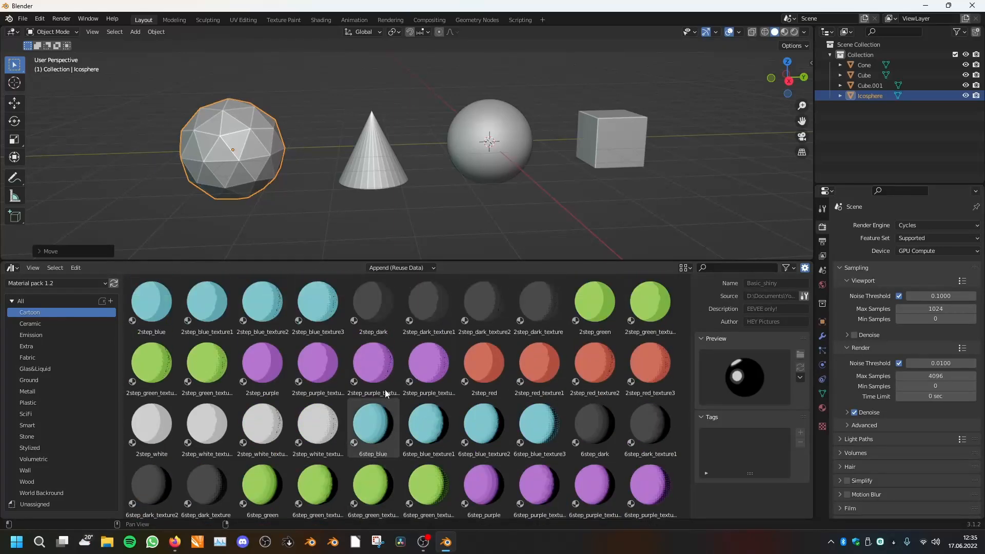
scroll(386, 422, "down", 3)
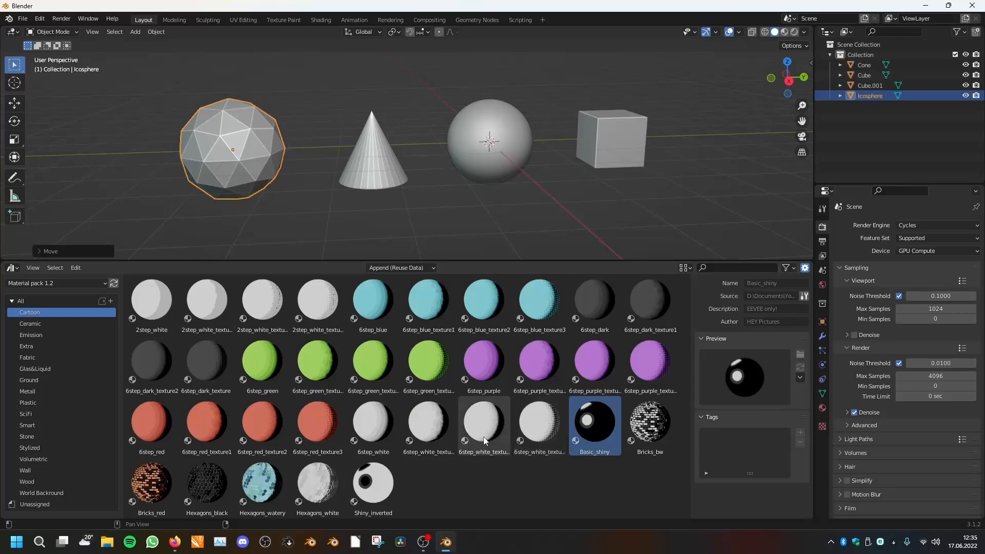
- View the details of the 6step_white_texture1 and 2step_dark_texture1 materials in the Cartoon category
left_click(445, 434)
scroll(423, 350, "up", 3)
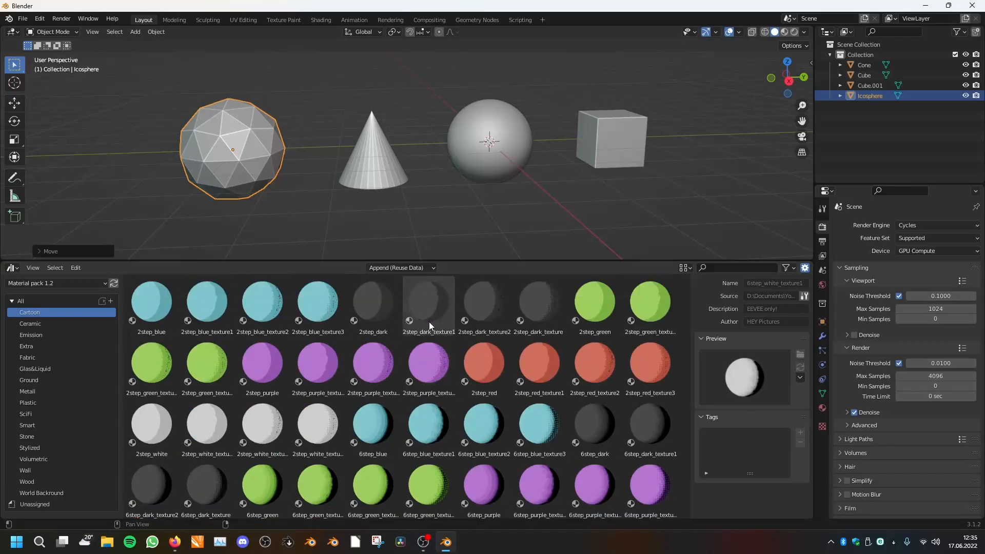
left_click(430, 330)
scroll(423, 385, "down", 3)
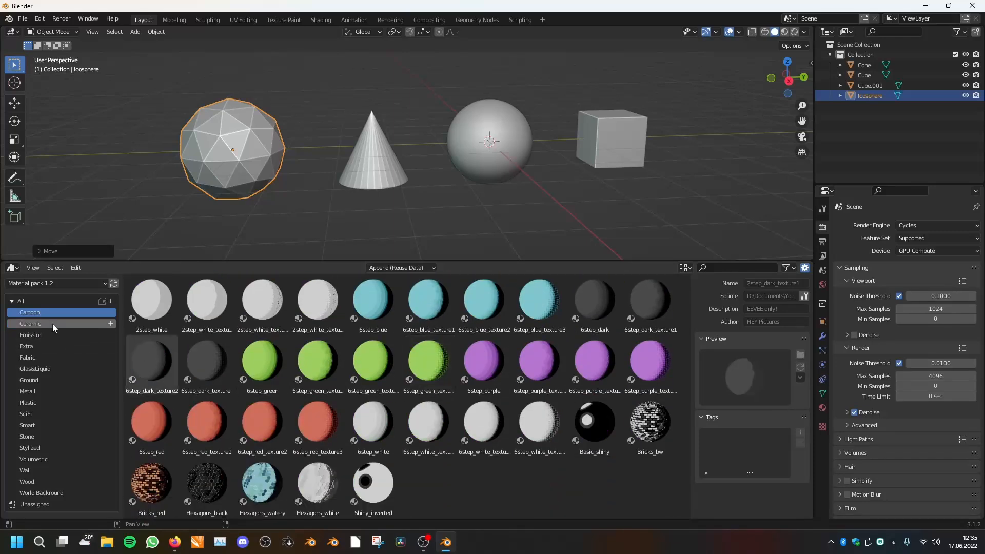
- Look through the Ceramic and Emission categories, viewing the details of the Ceramic Pattern4 material
left_click(52, 324)
left_click(319, 307)
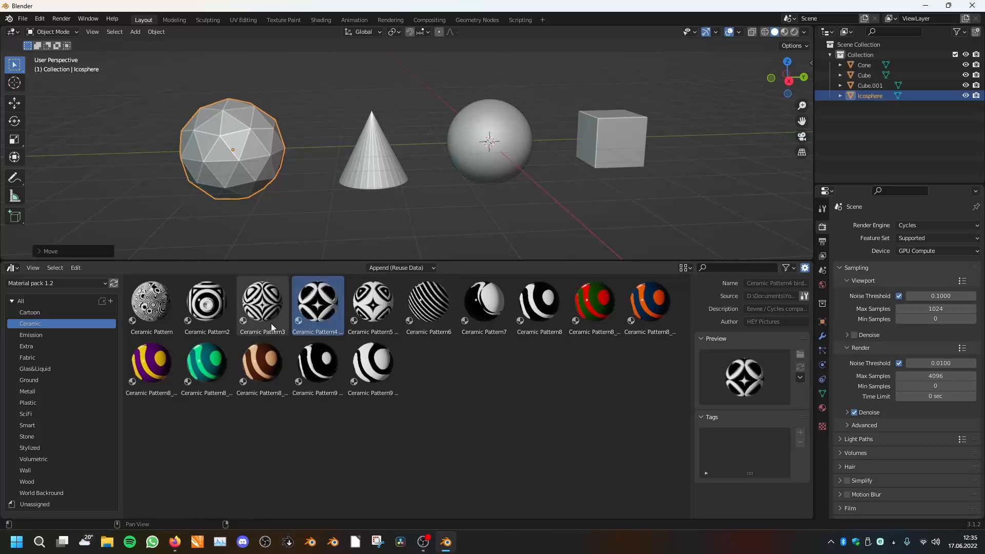
left_click(47, 335)
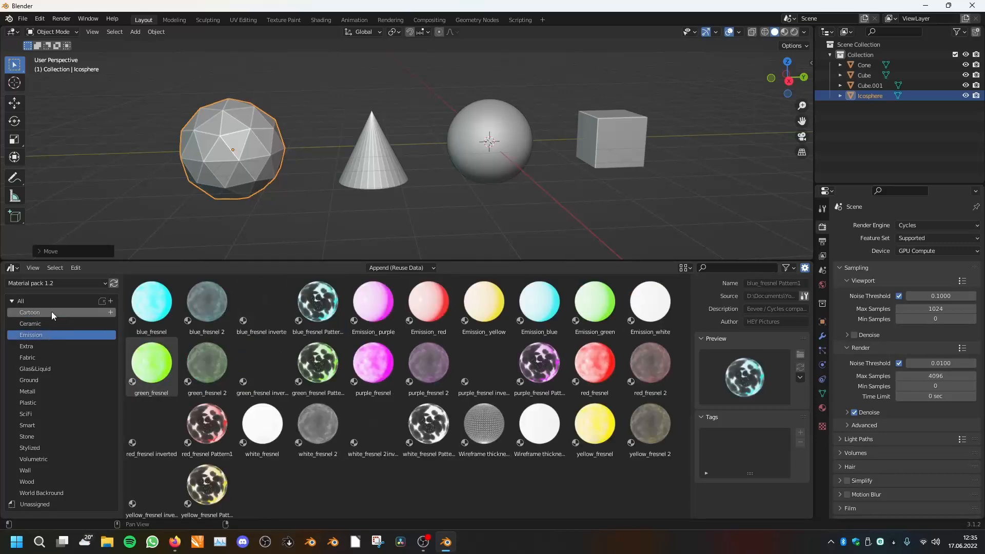
- List the assets of all categories, look through them and view the details of Cell Generator and Carbon Fiber
left_click(41, 300)
scroll(540, 407, "down", 10)
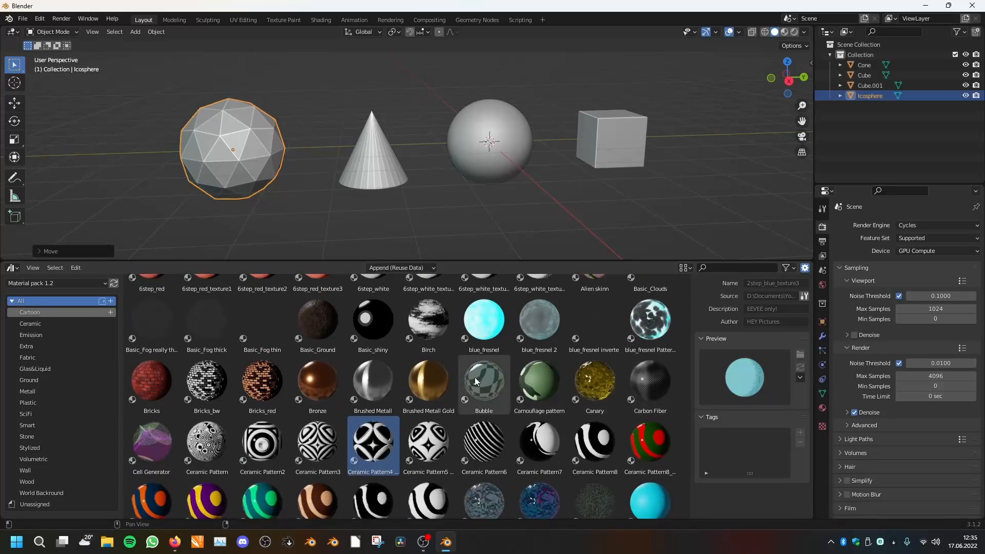
scroll(475, 377, "down", 7)
scroll(331, 362, "up", 8)
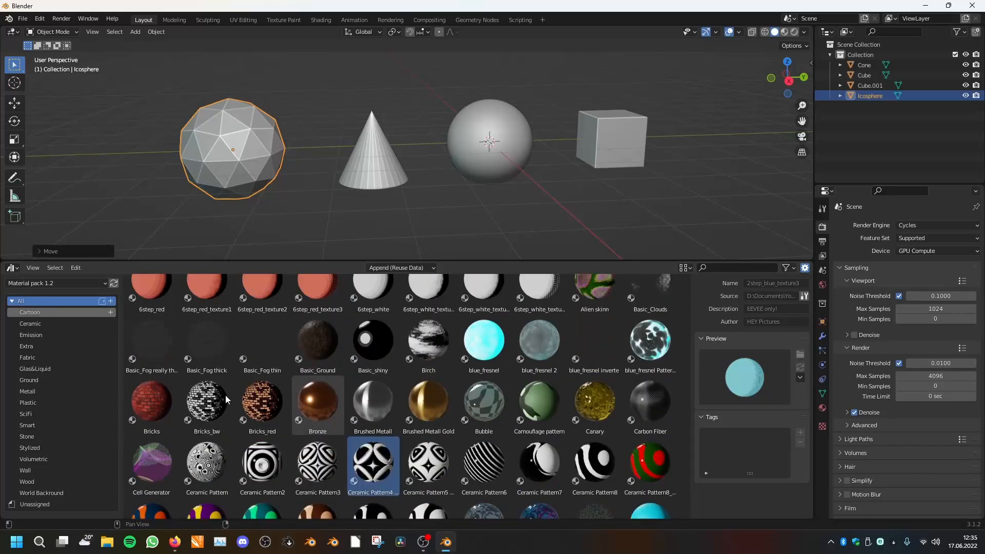
left_click(152, 462)
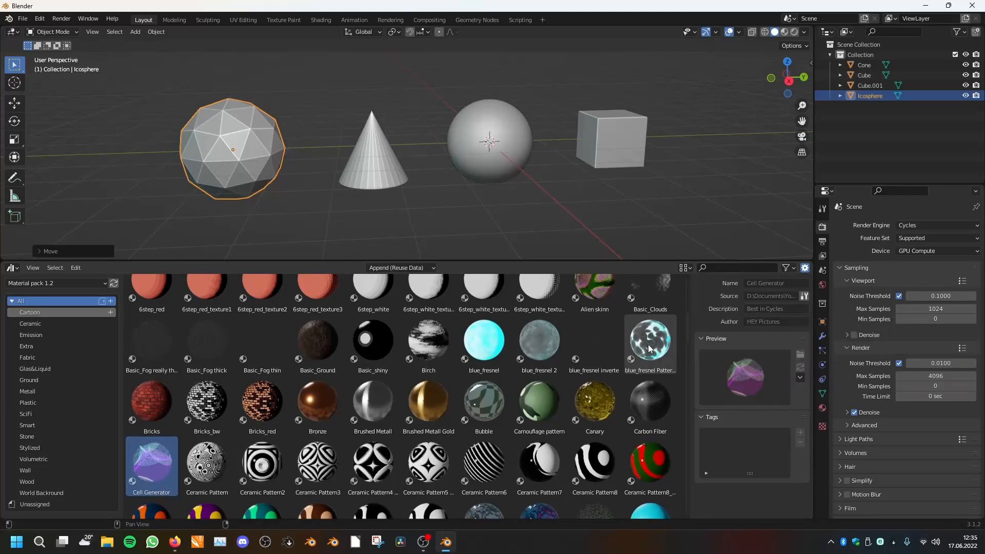
left_click(651, 404)
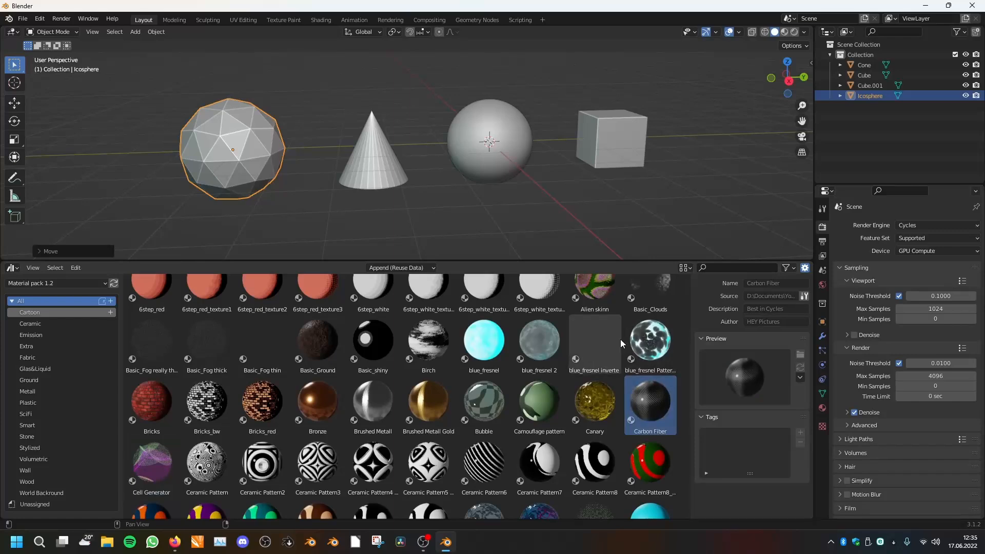
scroll(507, 347, "up", 5)
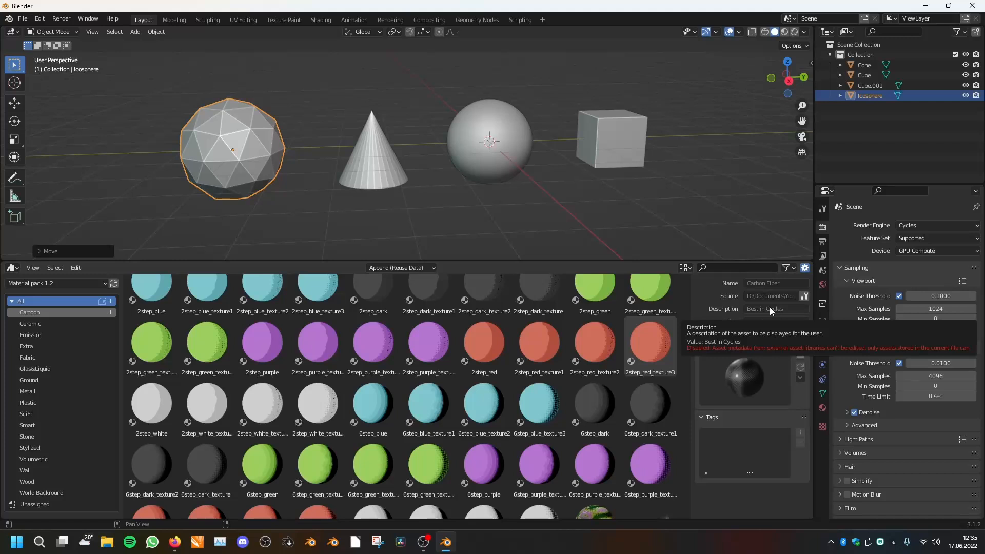
- Hide the asset details sidebar and switch the 3D viewport to rendered shading
left_click_drag(690, 302, 806, 303)
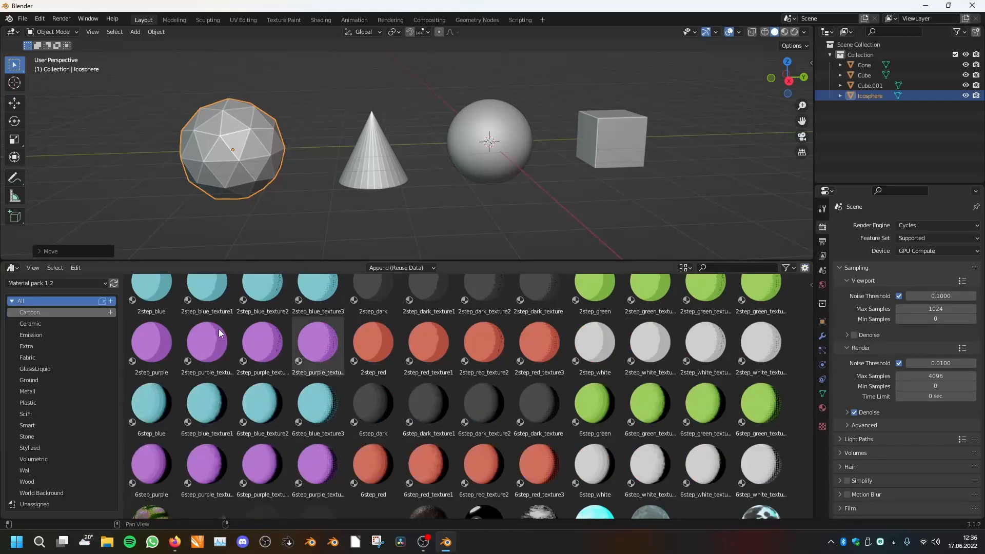
scroll(205, 344, "up", 1)
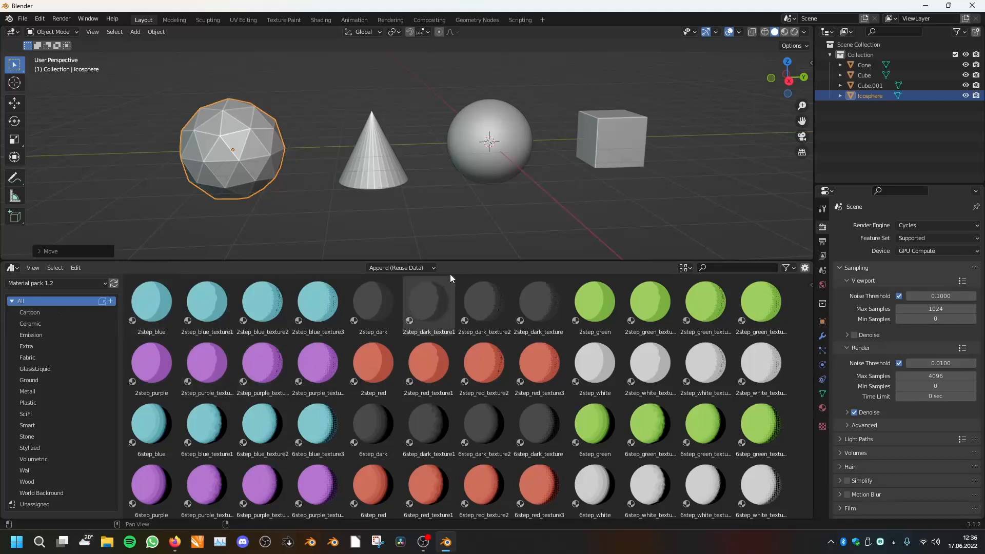
middle_click_drag(530, 144, 525, 168)
left_click(796, 32)
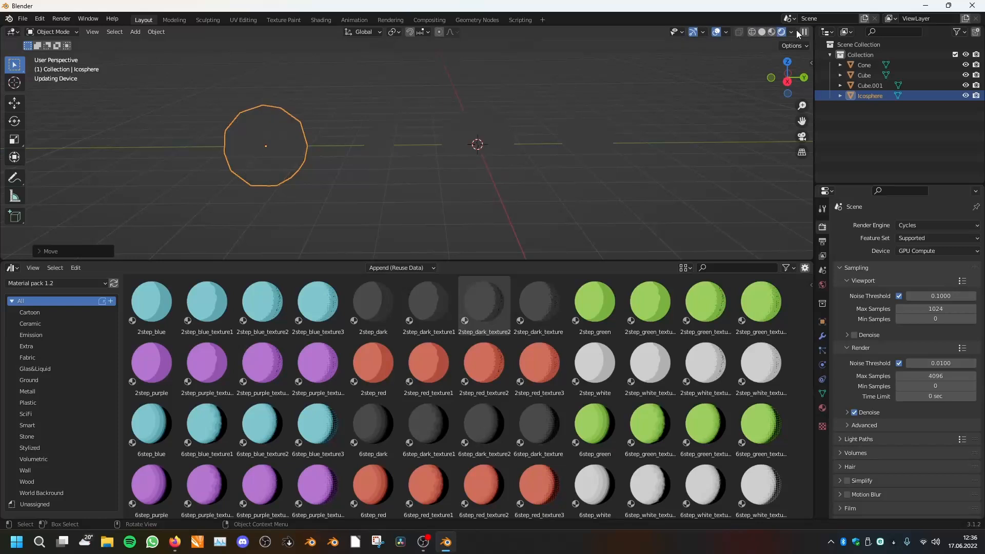
mouse_move(610, 128)
middle_mouse_down()
mouse_move(635, 103)
mouse_move(611, 121)
middle_mouse_up()
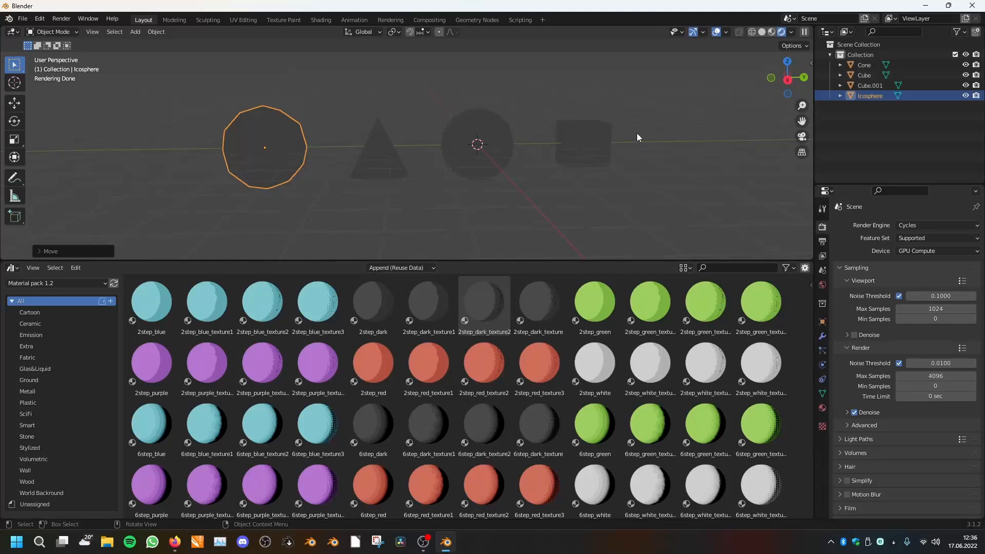
- Filter the assets to the world background category and look over the backgrounds it offers
left_click(39, 495)
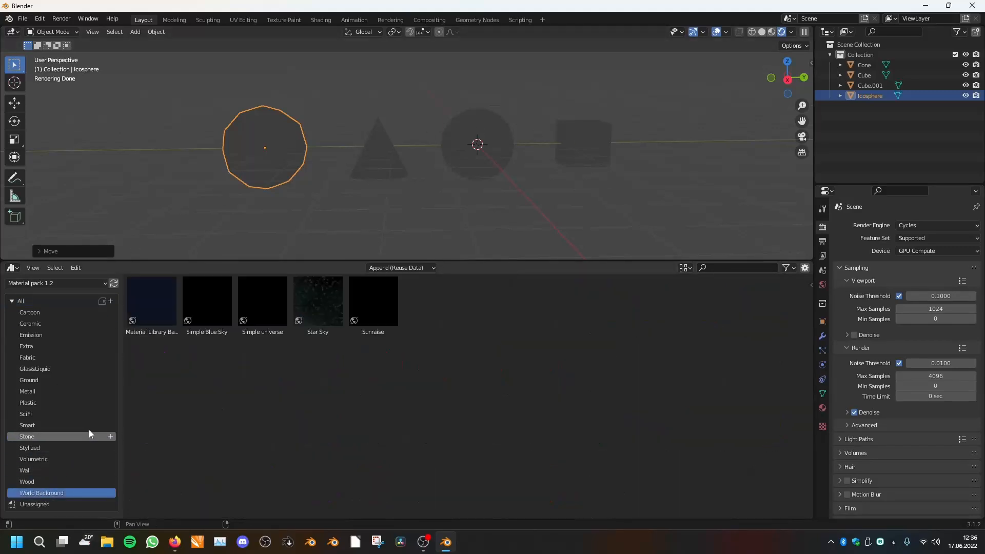
left_click_drag(141, 370, 322, 373)
left_click_drag(390, 374, 110, 323)
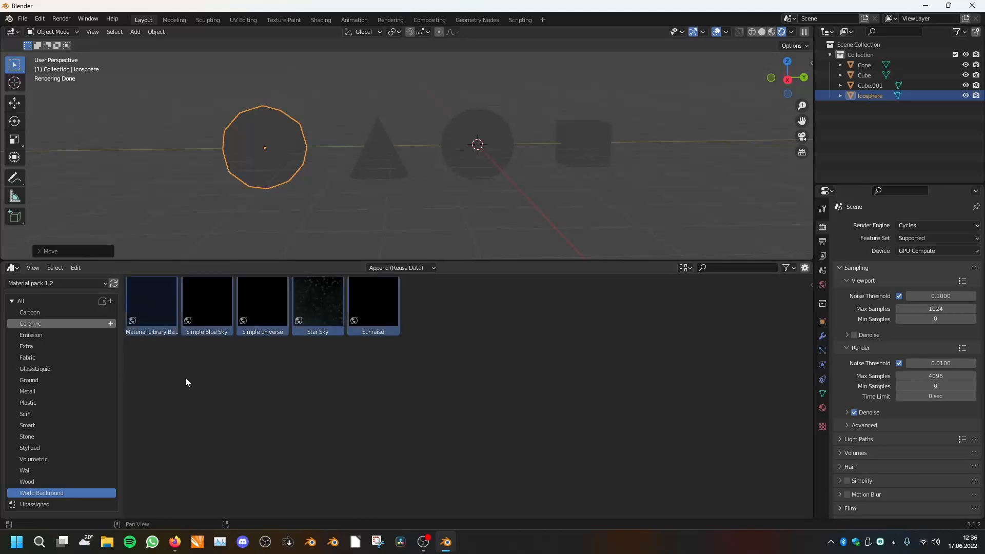
left_click_drag(156, 367, 390, 371)
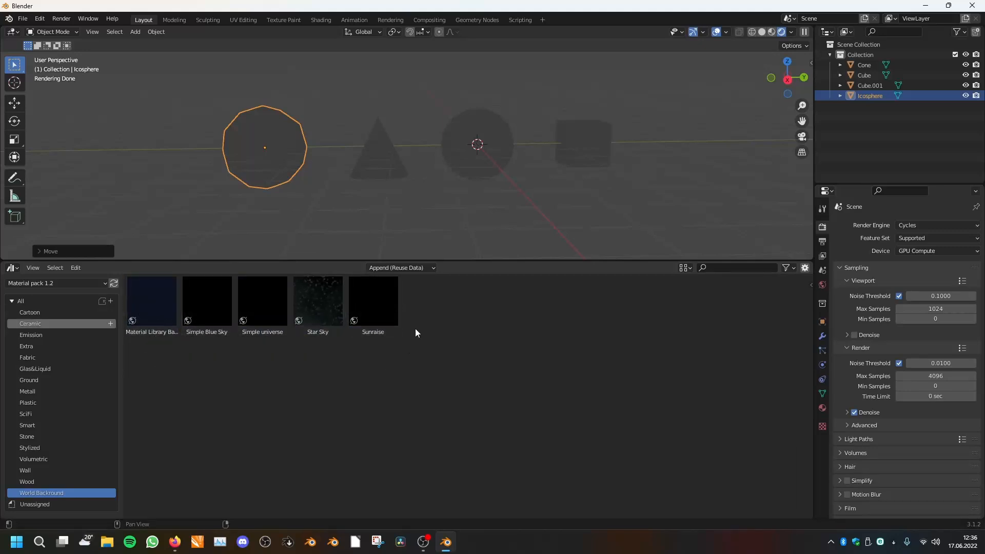
- Try the Simple Blue Sky and the Material Library background as the scene's world, viewing the objects from several angles
left_click_drag(205, 299, 363, 92)
middle_click_drag(488, 175, 155, 311)
left_click_drag(155, 312, 172, 149)
middle_click_drag(172, 149, 380, 164)
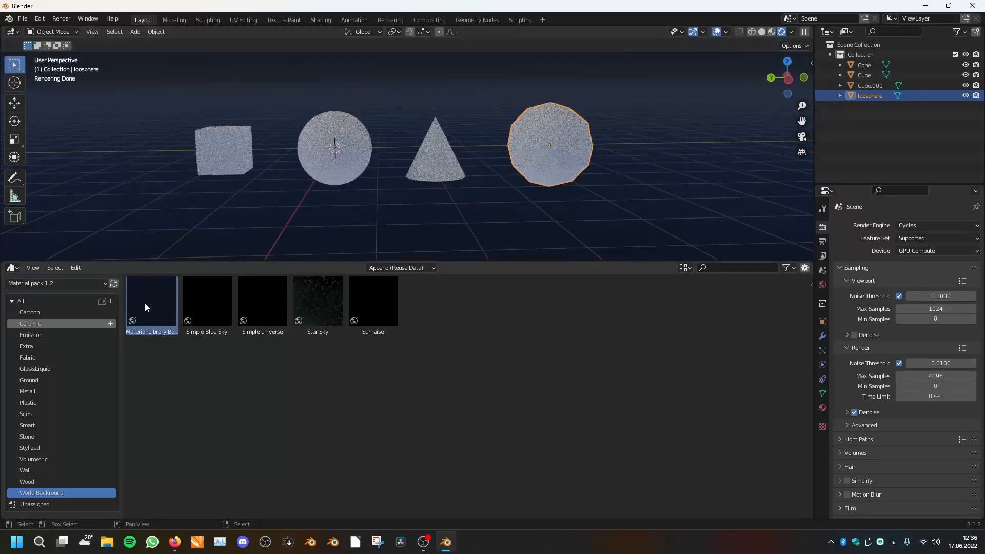
- Try the Simple universe and Star Sky backgrounds on the scene and look around the objects
left_click_drag(263, 303, 293, 97)
middle_click_drag(339, 182, 488, 163)
left_click_drag(322, 302, 361, 95)
mouse_move(440, 176)
middle_mouse_down()
mouse_move(386, 193)
mouse_move(279, 165)
mouse_move(346, 150)
mouse_move(352, 91)
mouse_move(270, 63)
mouse_move(205, 168)
mouse_move(103, 180)
mouse_move(806, 177)
mouse_move(620, 196)
mouse_move(470, 170)
mouse_move(429, 190)
middle_mouse_up()
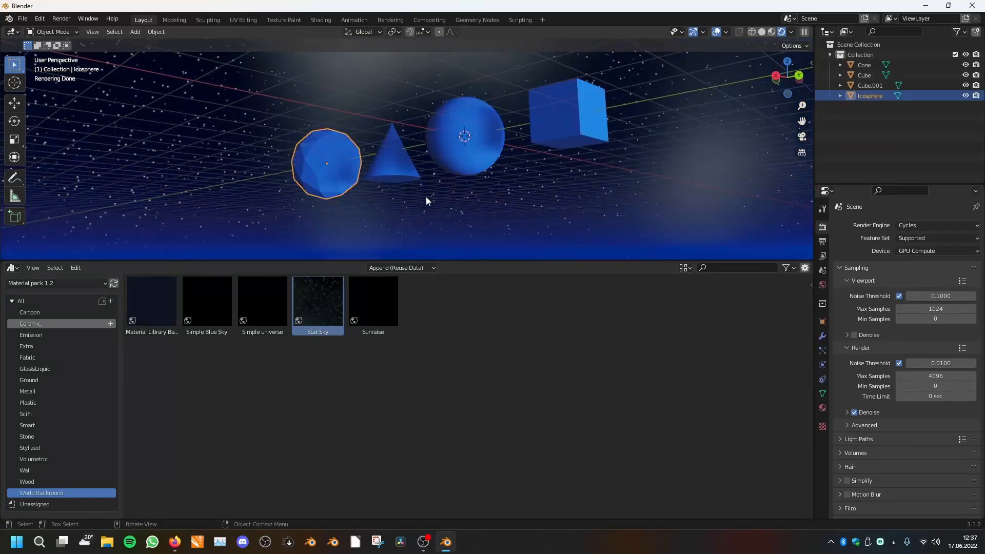
- Try the Sunraise background on the scene, and return to Star Sky to inspect its stars up close
left_click_drag(382, 317, 338, 102)
middle_click_drag(457, 169, 110, 188)
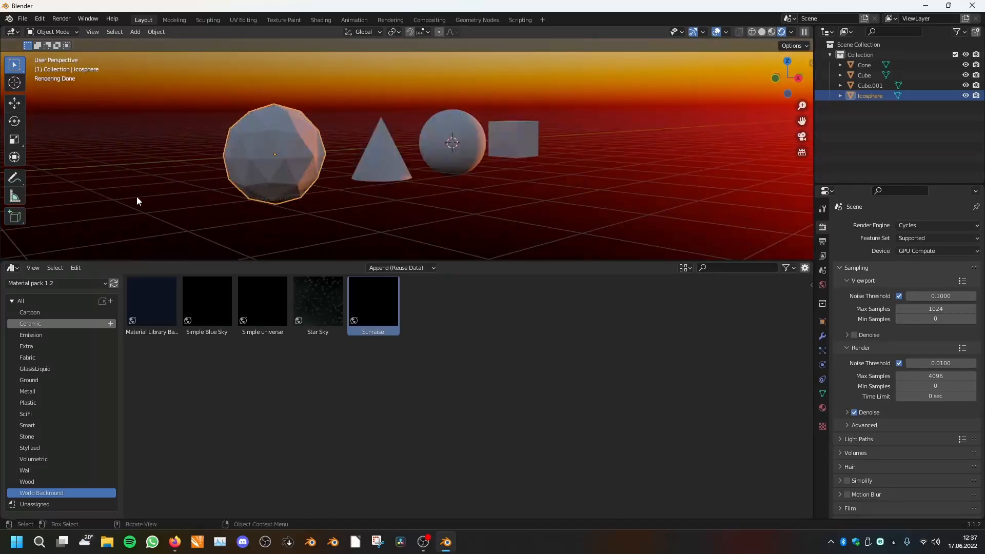
left_click_drag(356, 109, 380, 181)
middle_click_drag(370, 195, 578, 144)
scroll(534, 145, "up", 3)
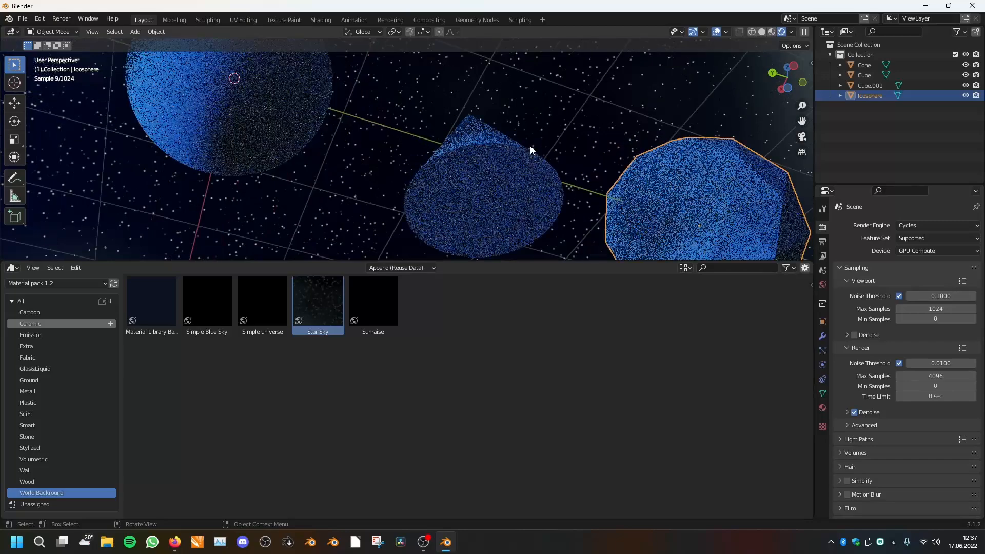
- Set the scene's world background to Simple Blue Sky and view all four objects from the front
scroll(385, 134, "down", 3)
scroll(385, 134, "down", 2)
middle_click_drag(384, 134, 387, 180)
scroll(387, 180, "up", 4)
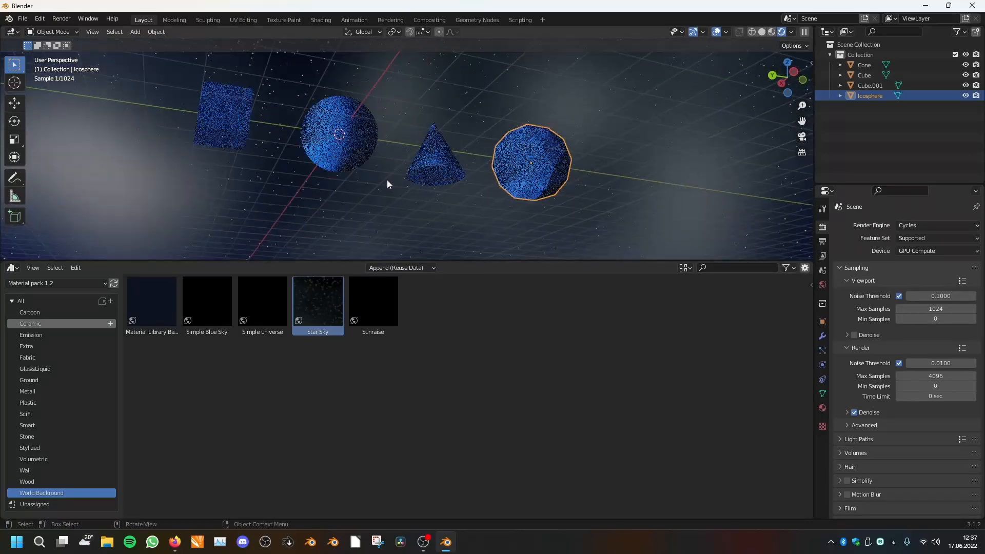
scroll(388, 181, "down", 2)
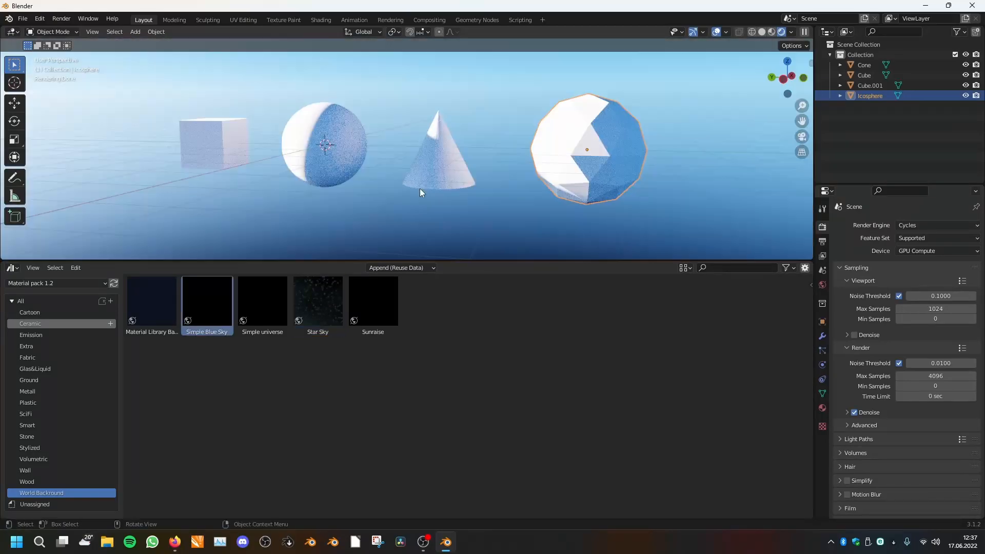
middle_click_drag(420, 188, 646, 190)
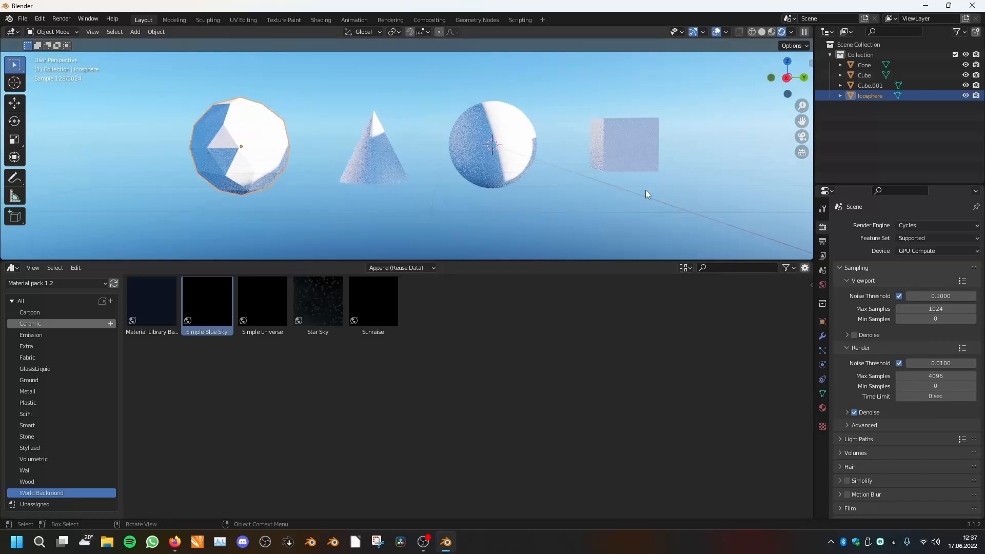
- Apply the blue_fresnel Pattern1 material from the Emission category to the icosphere and inspect it up close
left_click(45, 332)
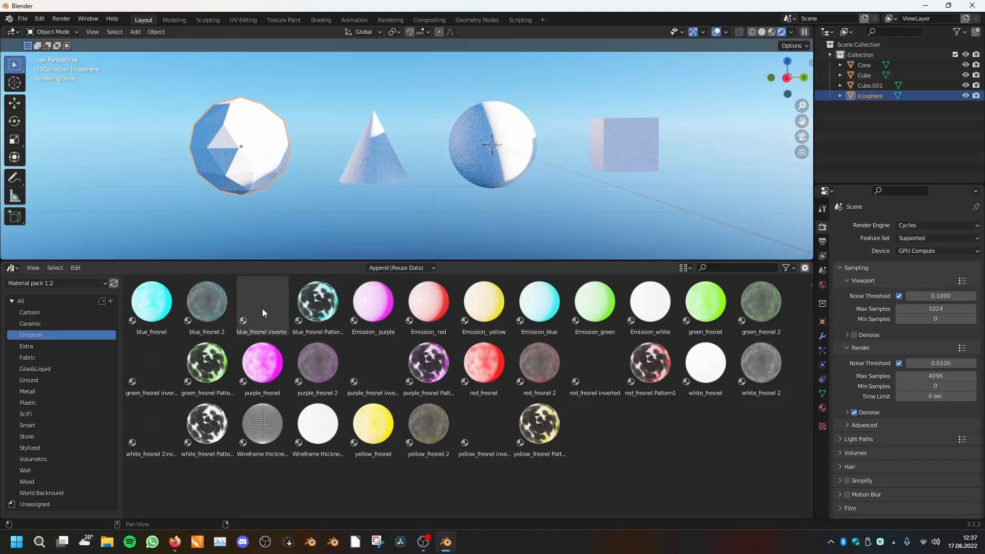
left_click(329, 305)
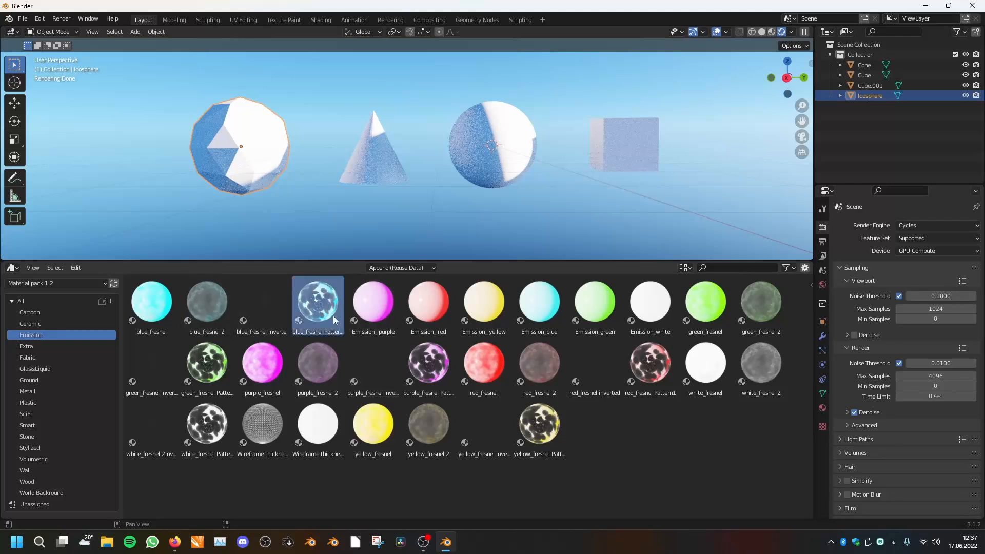
left_click_drag(334, 287, 282, 133)
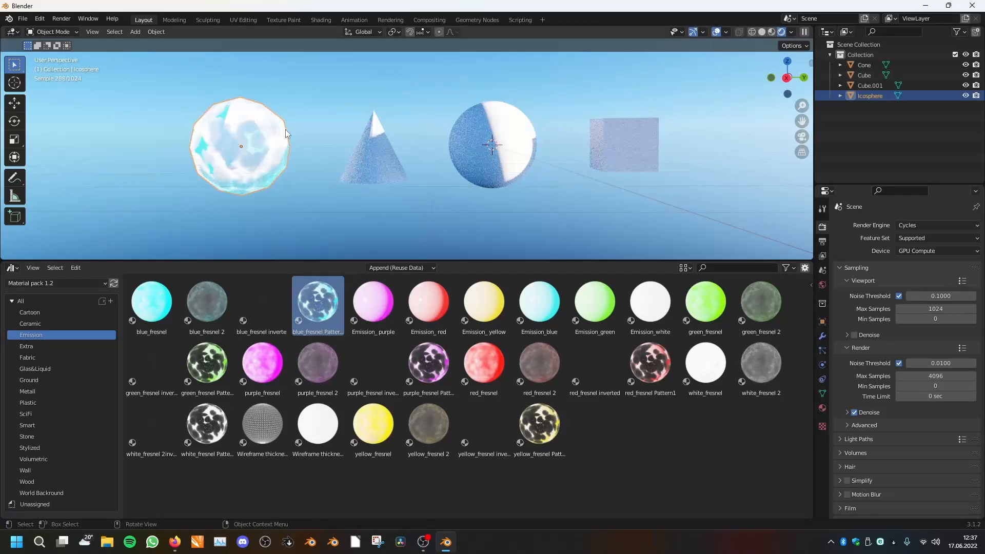
key("KP_Decimal")
scroll(333, 143, "up", 2)
middle_click_drag(374, 144, 541, 112)
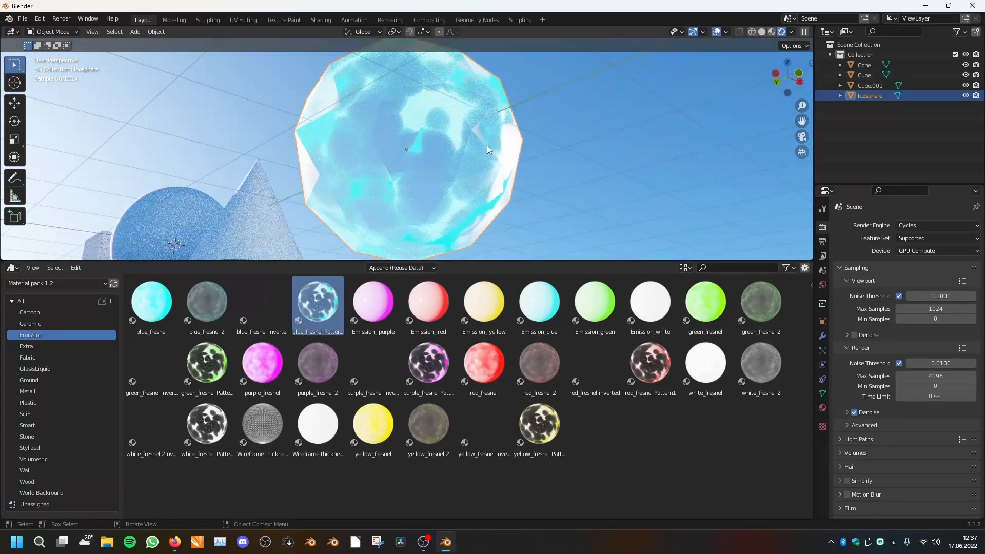
middle_click_drag(500, 169, 535, 174)
- Apply the blue_fresnel Pattern1 material to the smooth sphere, select the sphere and frame it in the viewport
scroll(535, 175, "down", 3)
middle_click_drag(438, 183, 688, 210, "shift")
left_click_drag(317, 303, 352, 205)
left_click(352, 205)
key("KP_Decimal")
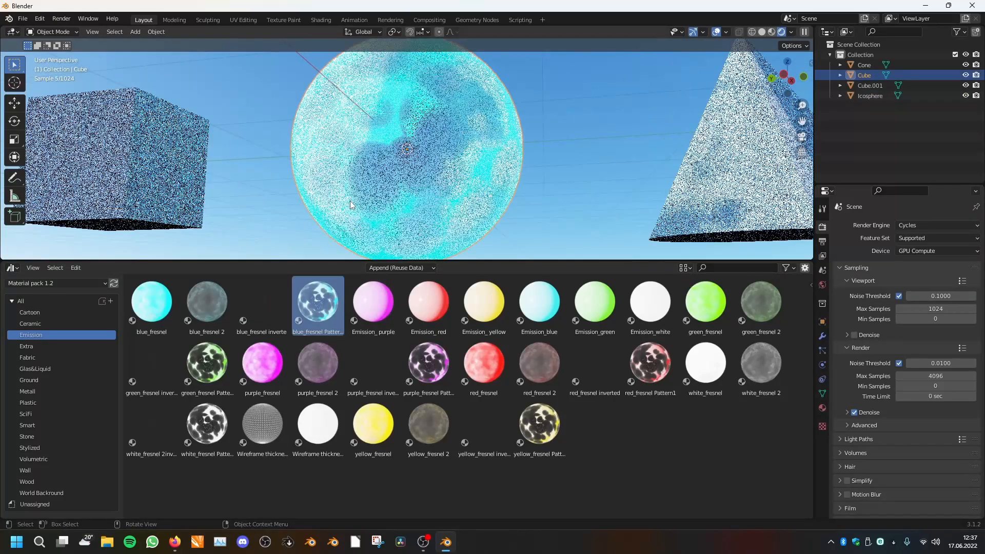
- Set the scene's world background to Sunraise and view the glowing sphere from above
left_click(42, 493)
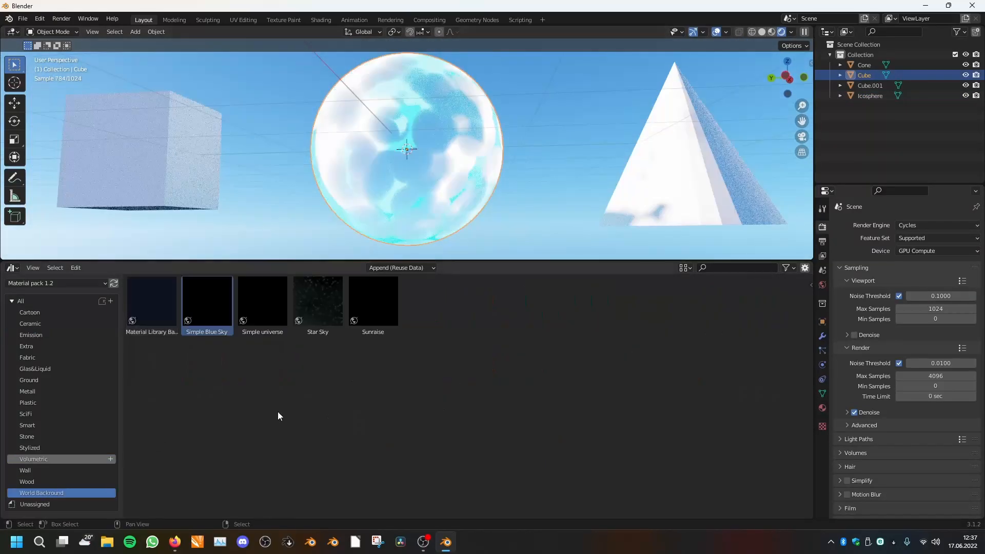
left_click_drag(377, 318, 490, 159)
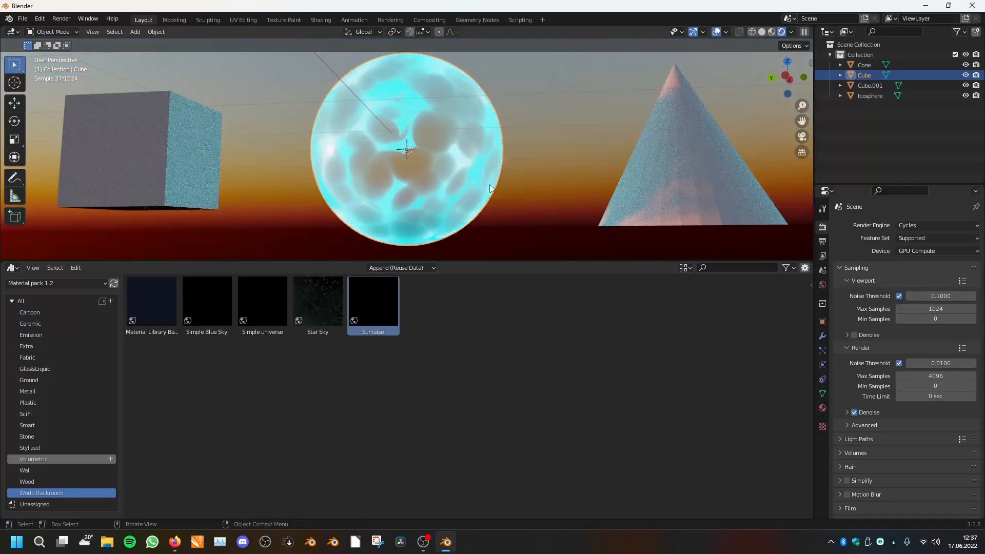
middle_click_drag(476, 241, 386, 116)
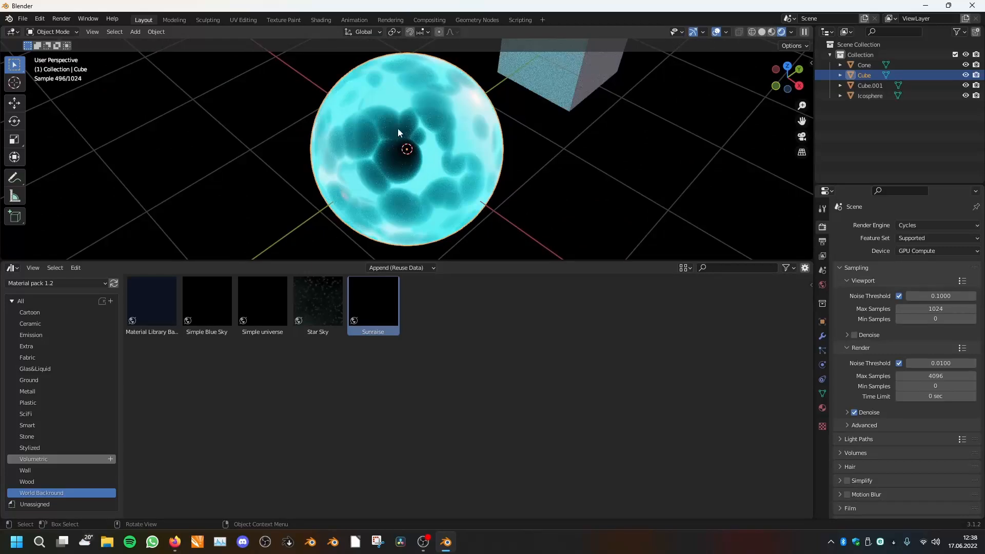
- Change the properties area into a Shader Editor, hide its sidebar and bring the blue_fresnel Pattern1 node into close view
left_click(827, 191)
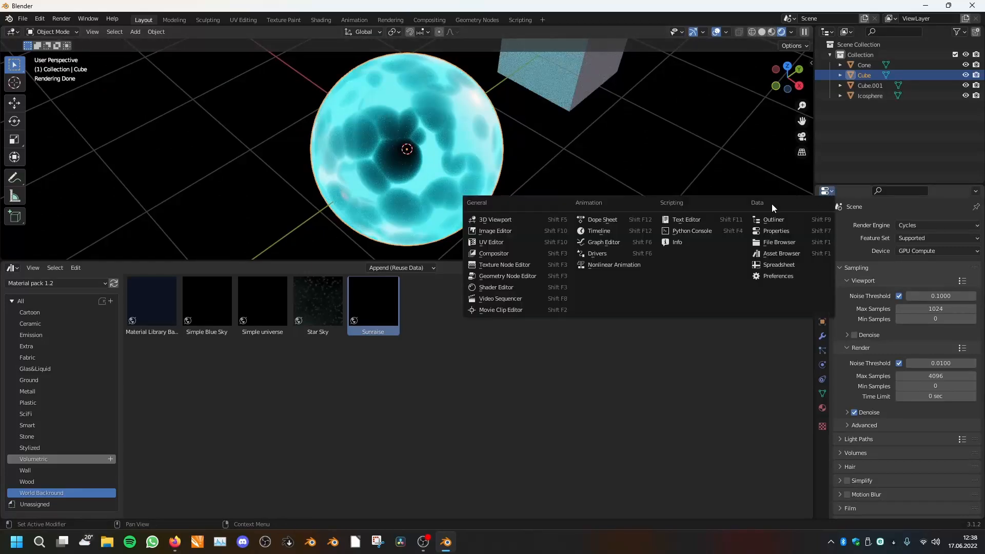
left_click(508, 288)
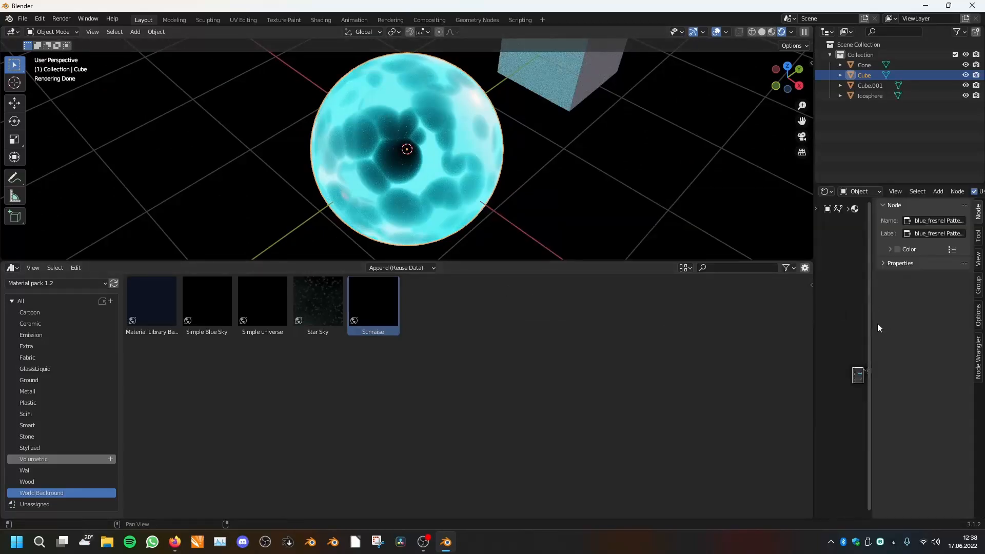
key("n")
scroll(878, 374, "up", 6)
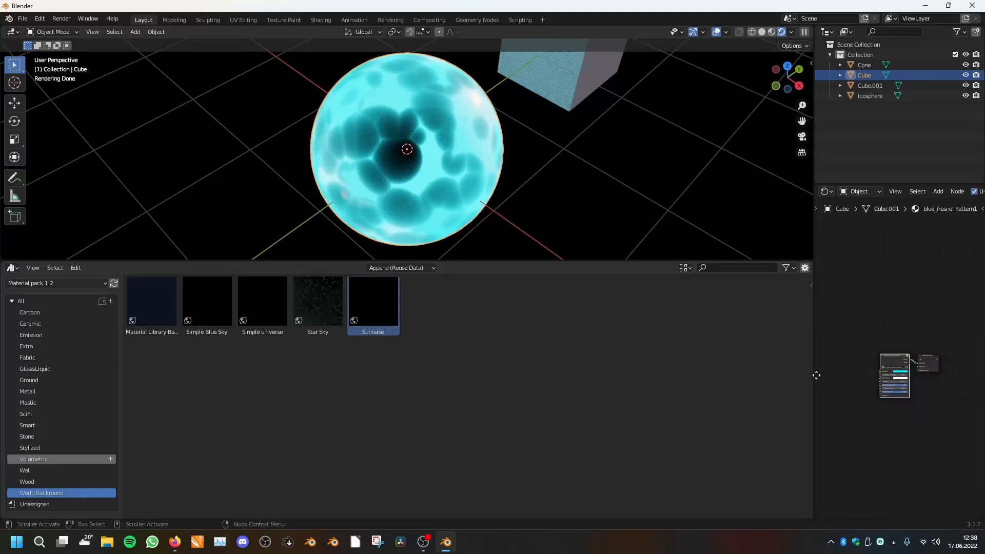
scroll(942, 374, "up", 2)
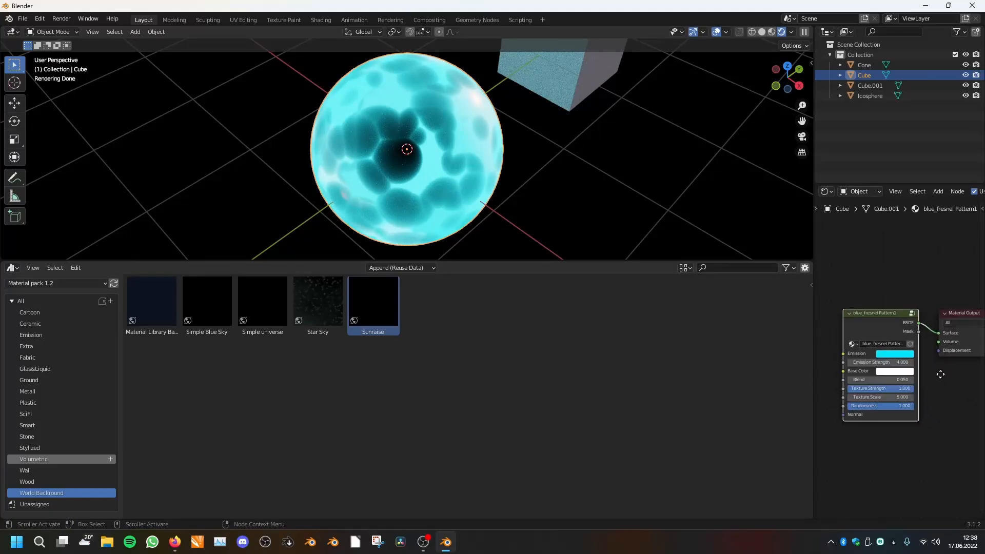
- Look inside the blue_fresnel Pattern1 node group, return to the main material and bring the node into close view
middle_click_drag(958, 374, 961, 360)
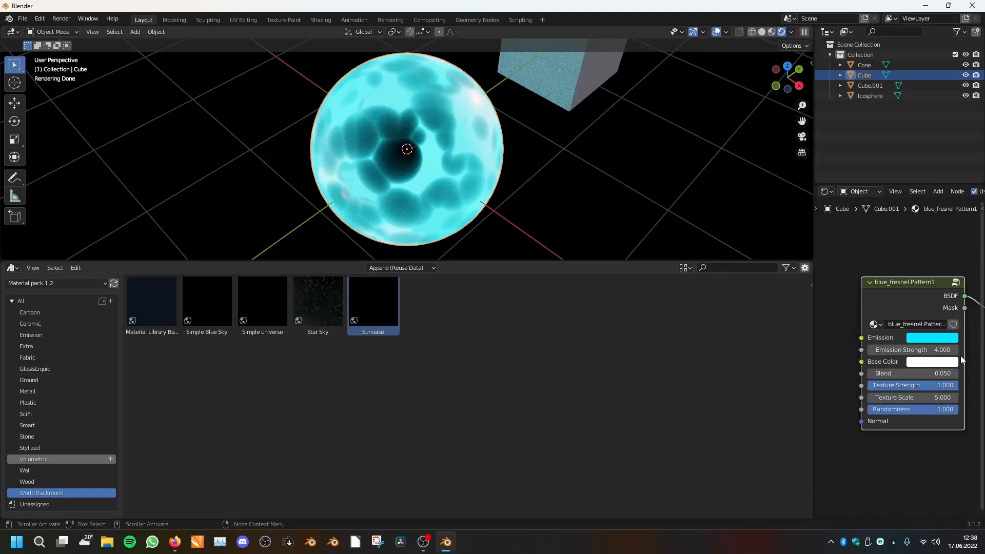
scroll(898, 284, "down", 2)
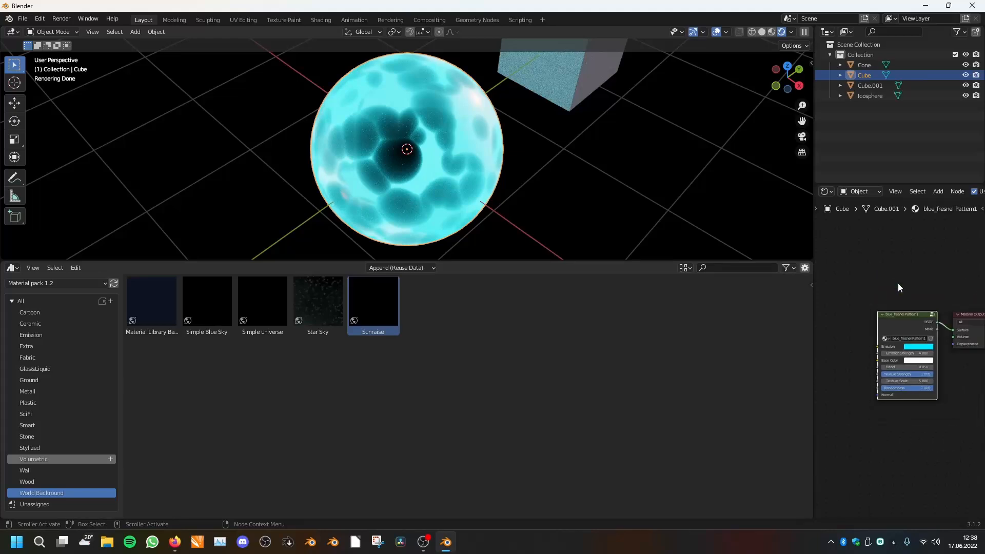
key("Tab")
scroll(902, 314, "down", 2)
key("Tab")
scroll(927, 347, "up", 3)
scroll(927, 360, "up", 5)
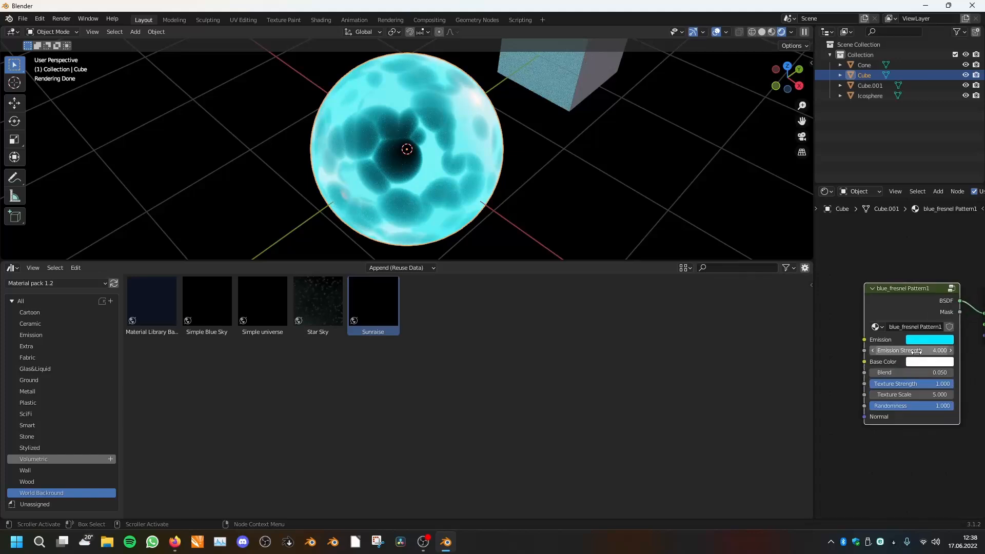
- Try out different base color, emission color and randomness settings on the blue_fresnel Pattern1 node
mouse_move(903, 376)
left_mouse_down()
mouse_move(819, 376)
mouse_move(935, 375)
mouse_move(906, 360)
mouse_move(965, 361)
mouse_move(841, 361)
mouse_move(899, 358)
left_mouse_up()
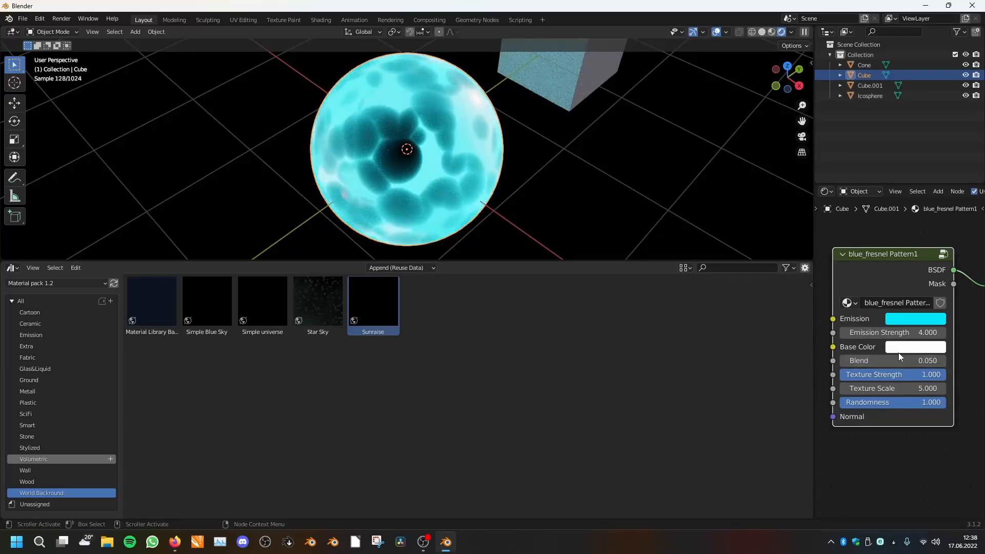
left_click(903, 353)
left_click_drag(906, 228, 880, 211)
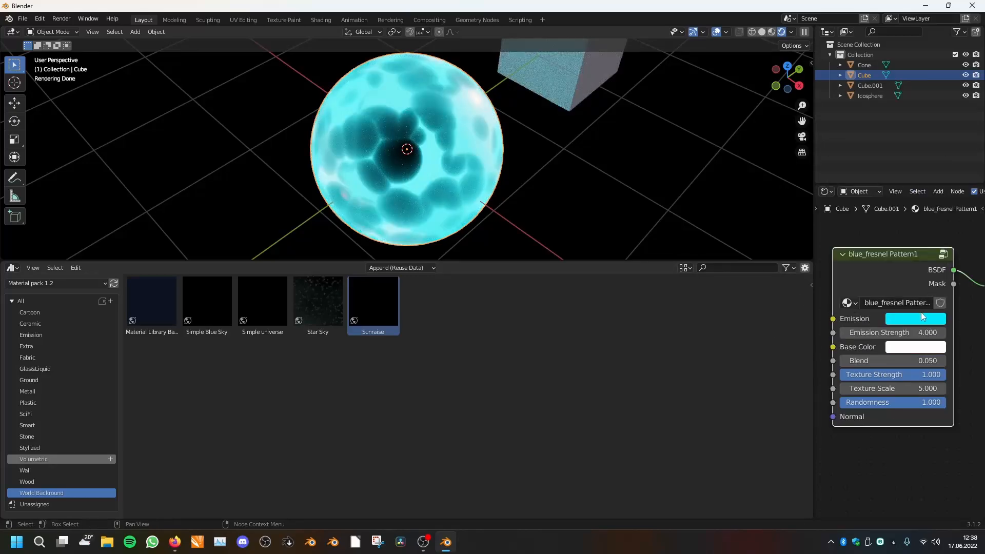
left_click(924, 319)
left_click_drag(888, 164, 885, 136)
left_click_drag(914, 403, 840, 402)
middle_click_drag(551, 239, 513, 174)
left_click_drag(884, 400, 980, 409)
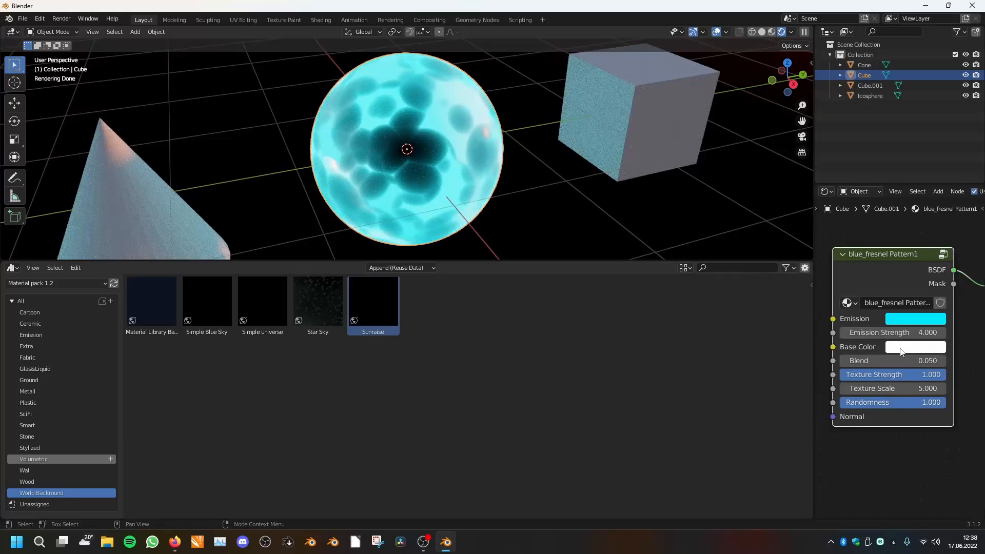
- Preview the blue_fresnel Pattern1 node's Mask output on the sphere and restore the BSDF output
scroll(893, 323, "down", 2)
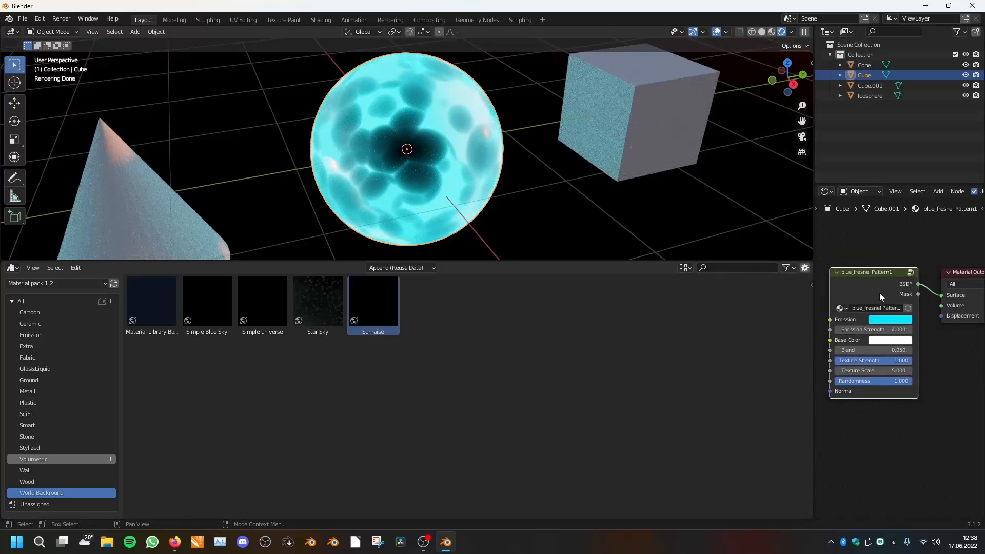
scroll(925, 300, "up", 3)
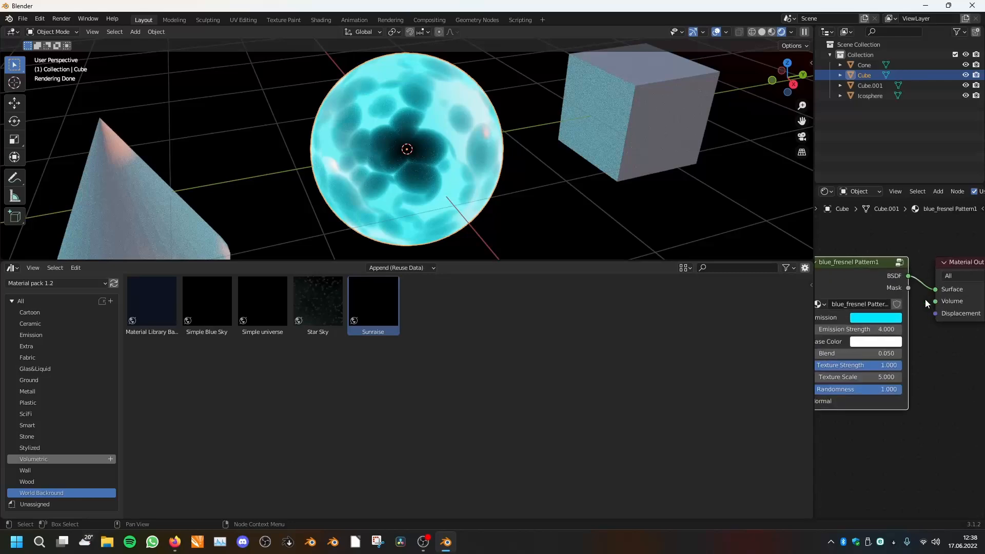
left_click(901, 272, "ctrl+shift")
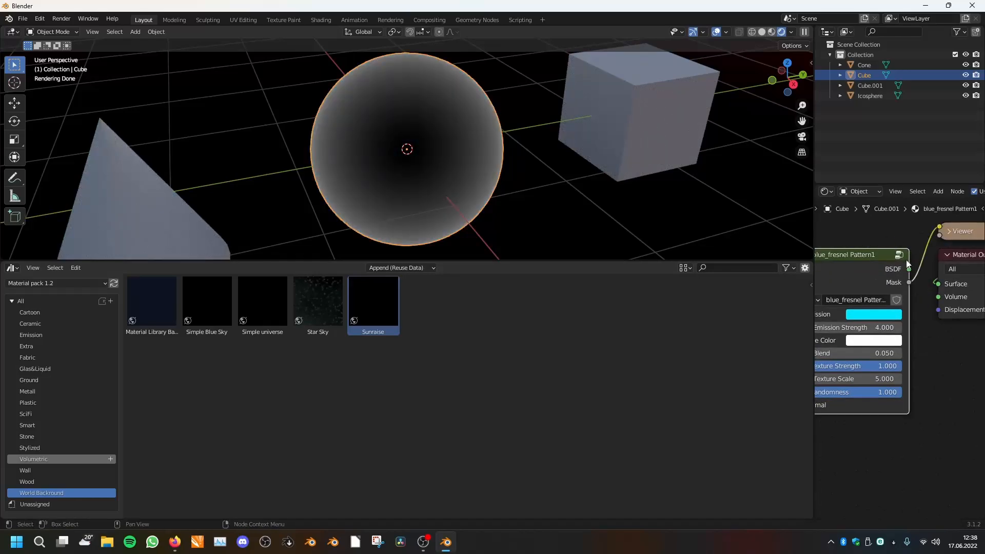
left_click(876, 278, "ctrl+shift")
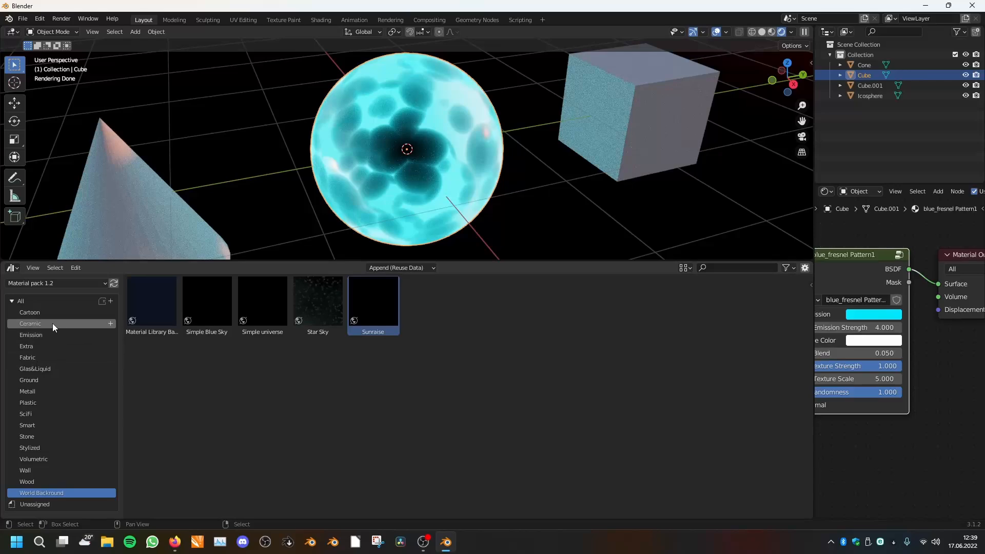
- Try the green_fresnel 2 and green_fresnel Pattern1 materials from the Emission category on the sphere
left_click(45, 335)
left_click_drag(767, 308, 462, 196)
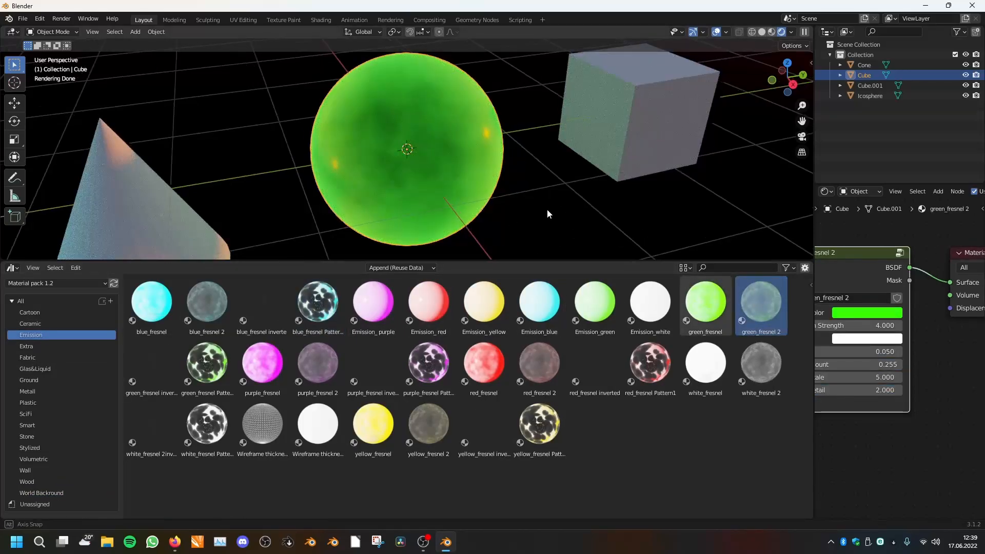
middle_click_drag(552, 210, 517, 196)
left_click_drag(207, 363, 400, 169)
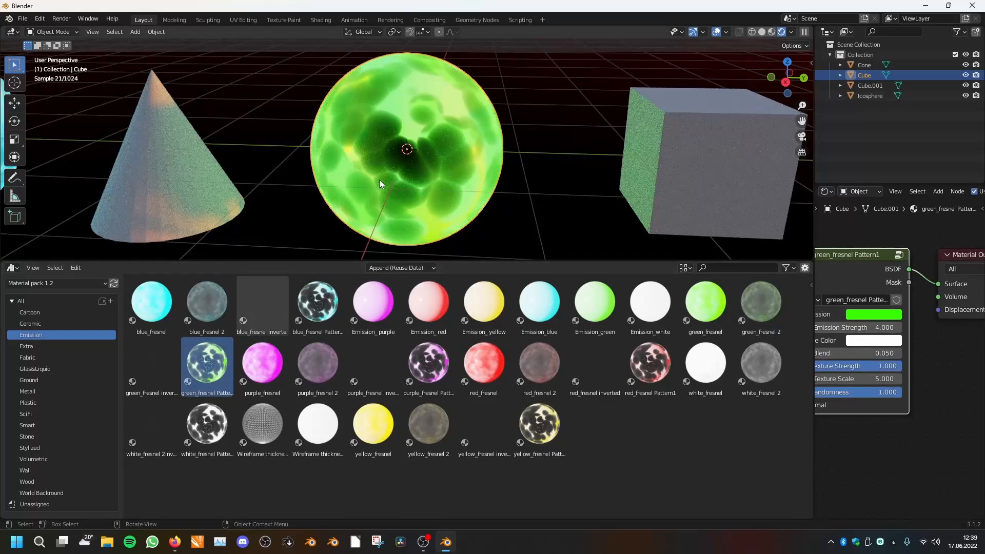
- Try the purple_fresnel 2, purple_fresnel inverted and purple_fresnel Pattern1 materials on the sphere
left_click_drag(318, 363, 400, 205)
left_click_drag(373, 363, 403, 195)
middle_click_drag(403, 195, 489, 120)
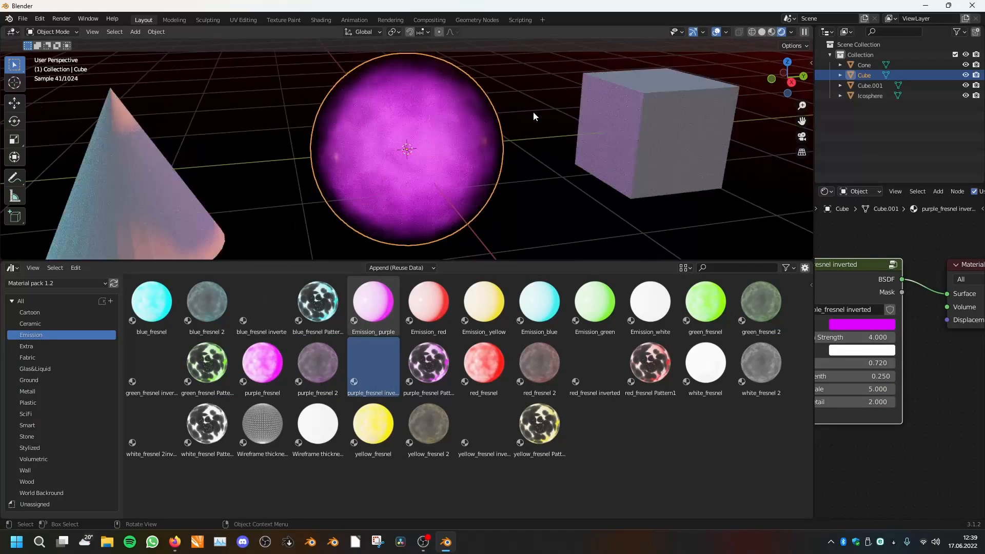
middle_click_drag(559, 98, 443, 137)
left_click_drag(428, 365, 436, 176)
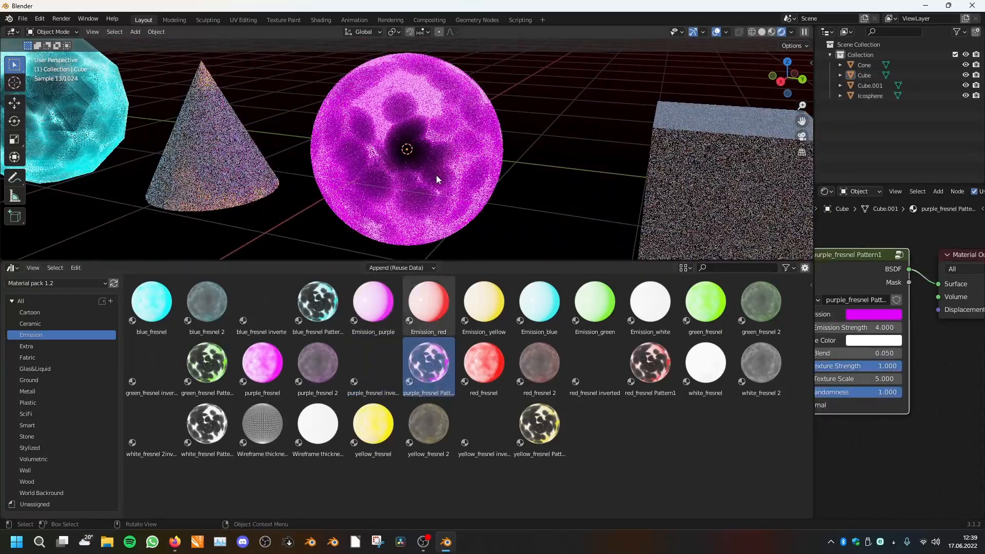
- Apply purple_fresnel inverted to the cone, red_fresnel inverted to the cube and yellow_fresnel Pattern1 to the sphere
left_click_drag(373, 365, 203, 197)
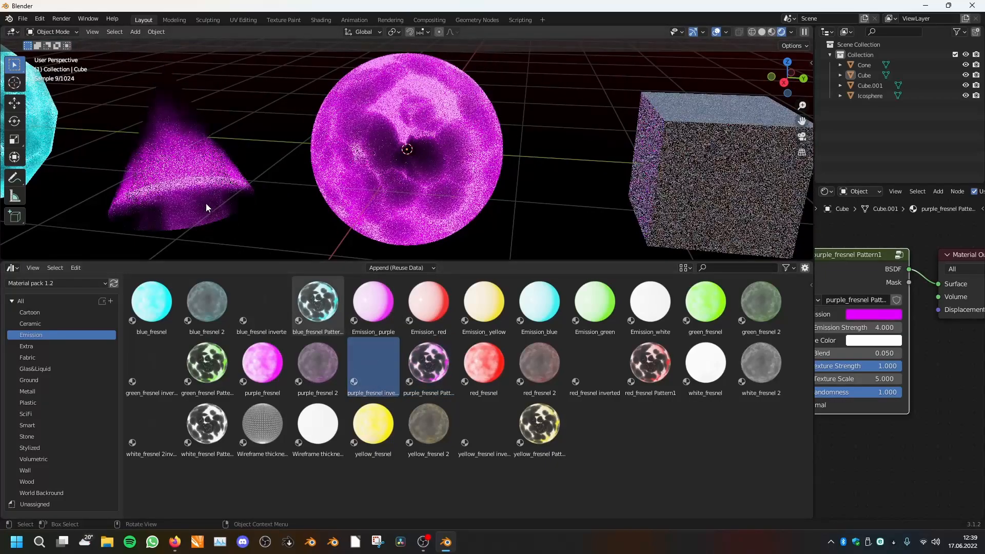
middle_click_drag(215, 215, 213, 191)
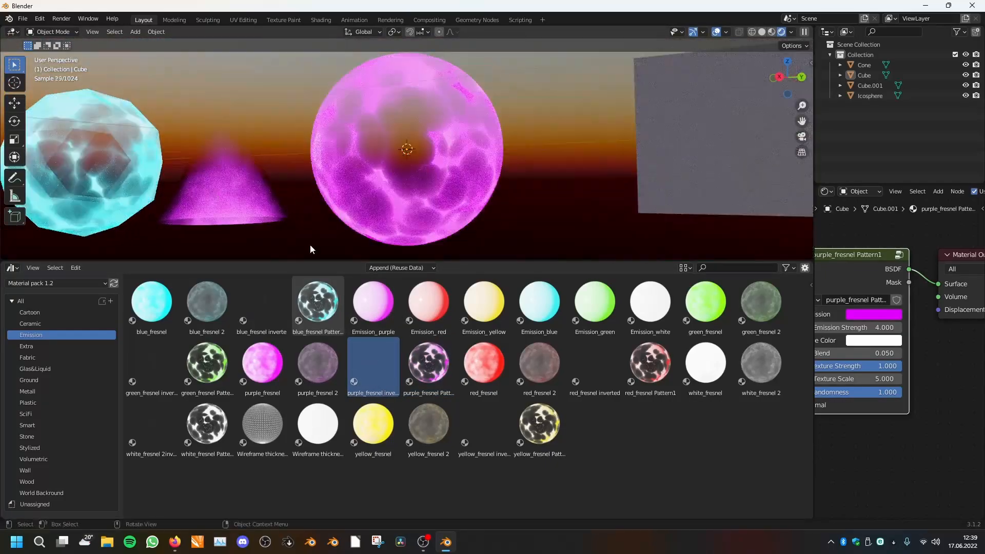
middle_click_drag(350, 209, 354, 195)
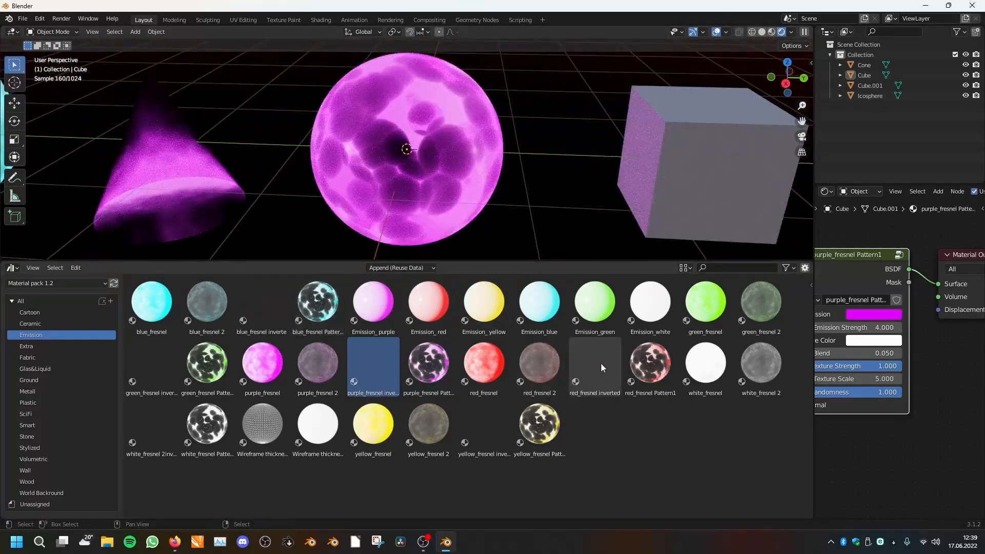
left_click_drag(594, 365, 701, 185)
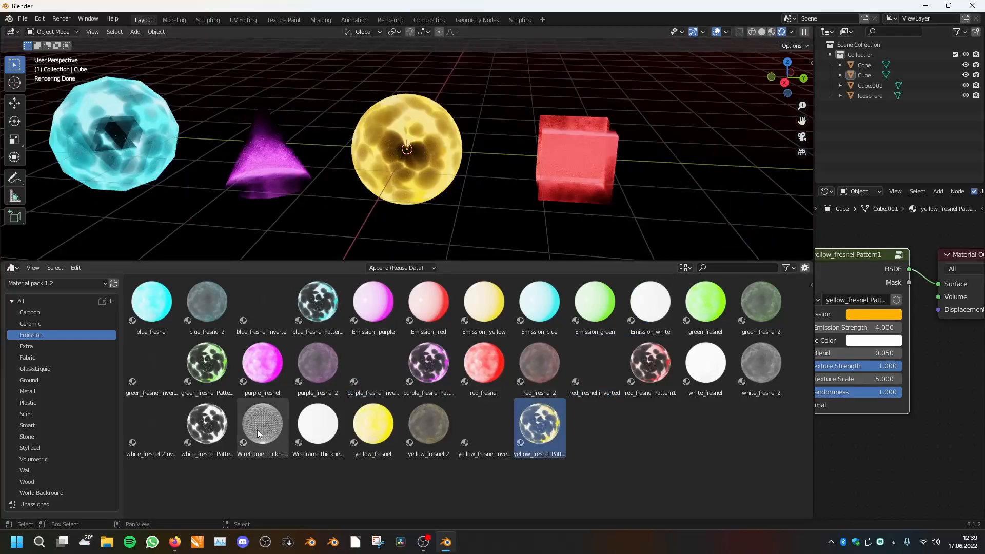
- Compare the Wireframe thicknes1 and Wireframe thicknes2 materials on the cone, ending with Wireframe thicknes1
left_click_drag(259, 433, 272, 169)
scroll(273, 174, "up", 1)
scroll(262, 175, "up", 3)
middle_click_drag(248, 177, 472, 172, "shift")
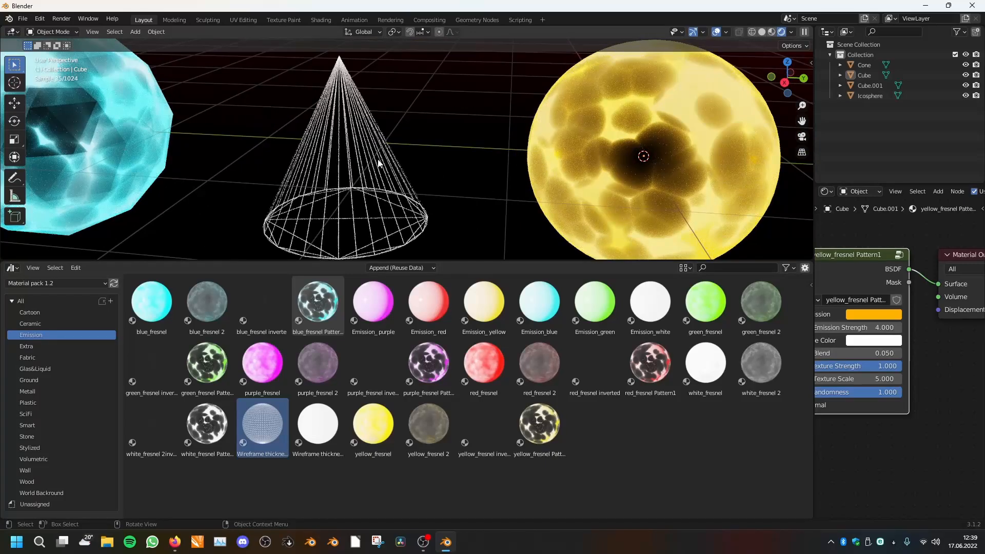
left_click_drag(312, 428, 332, 188)
left_click_drag(266, 425, 359, 191)
- Select the cone and try changing the emission color and thickness of its Wireframe thicknes1 material
left_click(377, 191)
scroll(922, 327, "down", 2)
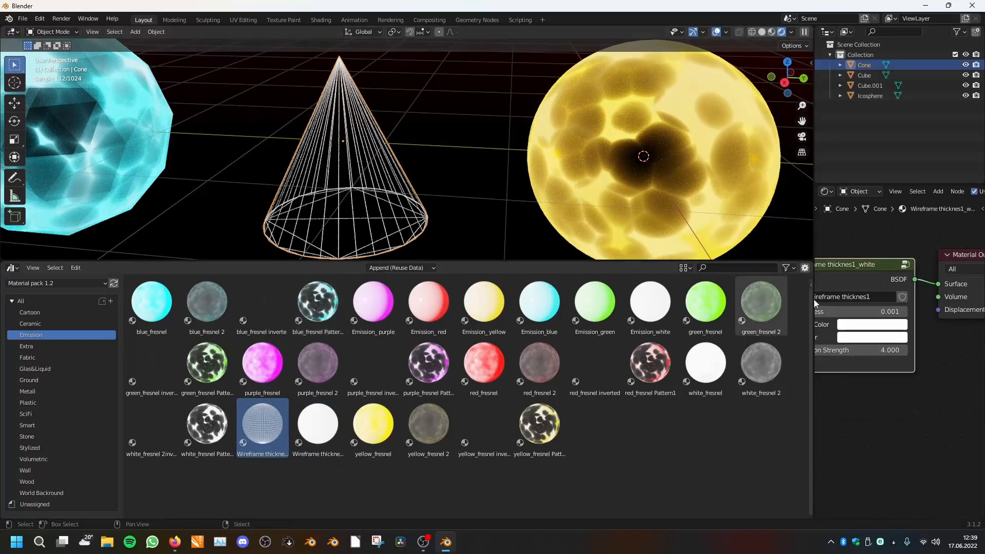
middle_click_drag(922, 326, 959, 321)
scroll(958, 320, "up", 3)
left_click(905, 317)
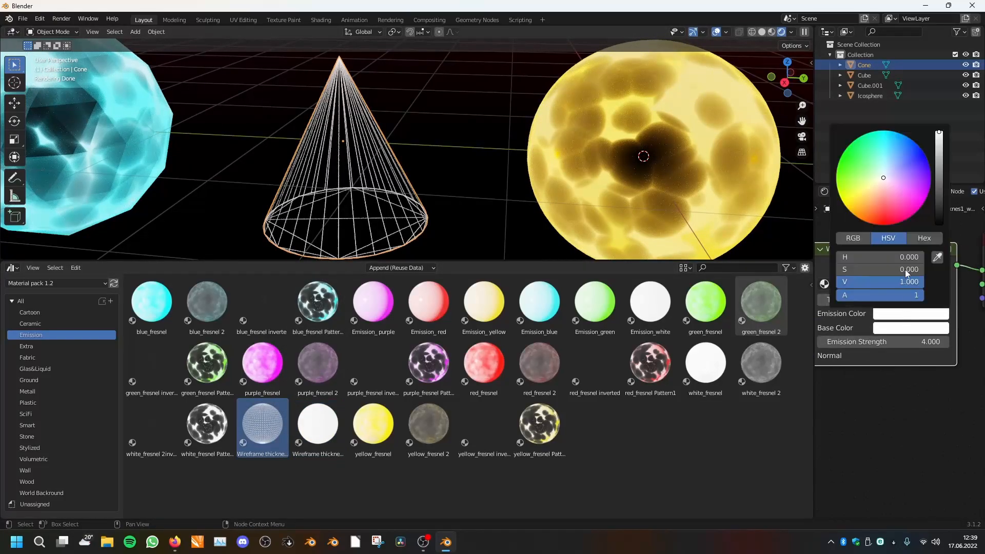
left_click_drag(885, 177, 879, 172)
mouse_move(871, 299)
left_mouse_down()
mouse_move(862, 299)
mouse_move(900, 299)
mouse_move(867, 299)
left_mouse_up()
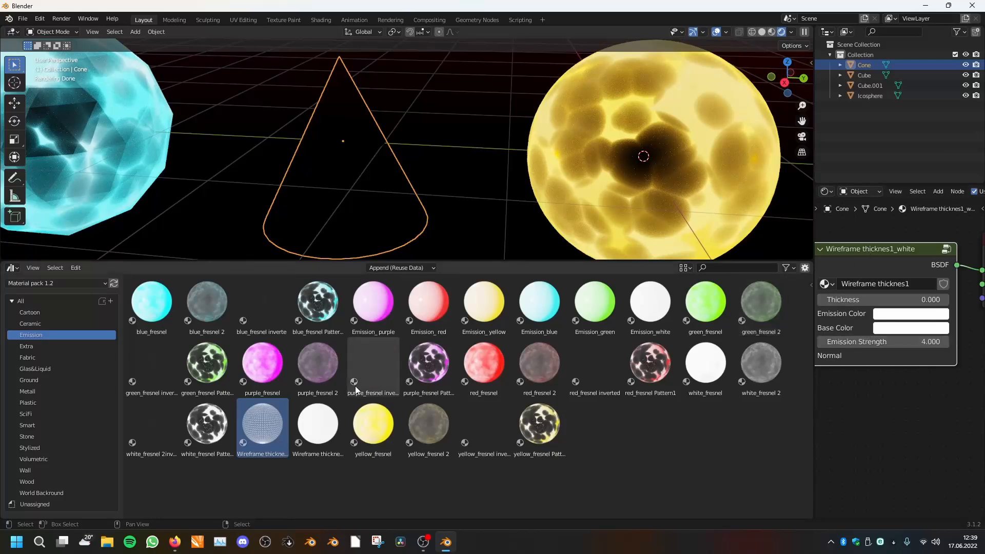
- Apply the Wireframe thicknes2 material to the cone
left_click(317, 424)
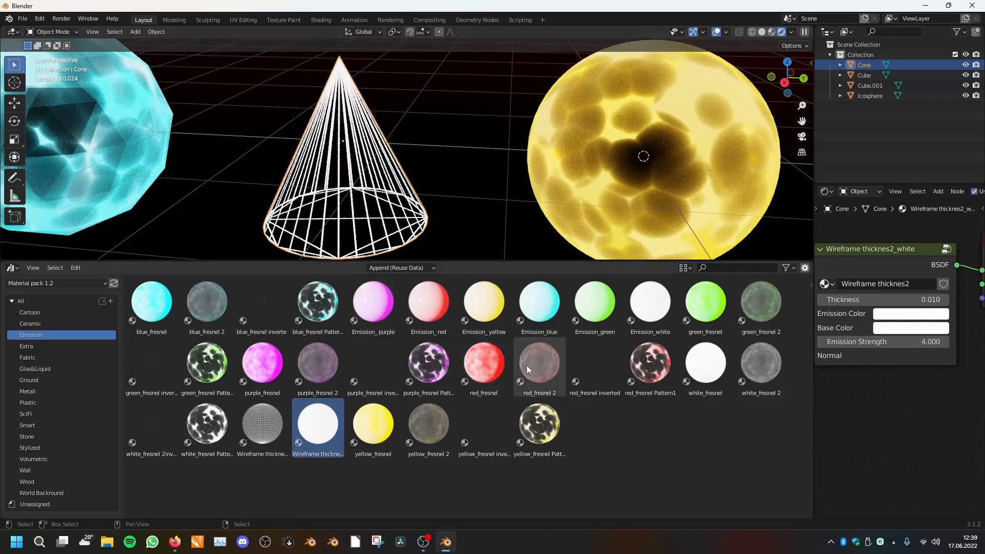
scroll(866, 274, "down", 2)
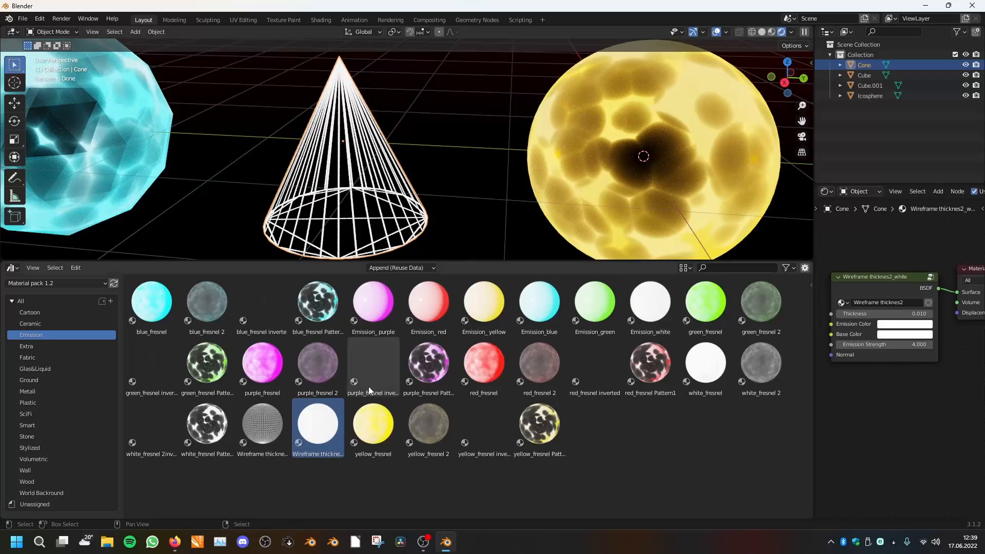
- Open the Extra material category and view all four sample objects together against the horizon
left_click(26, 347)
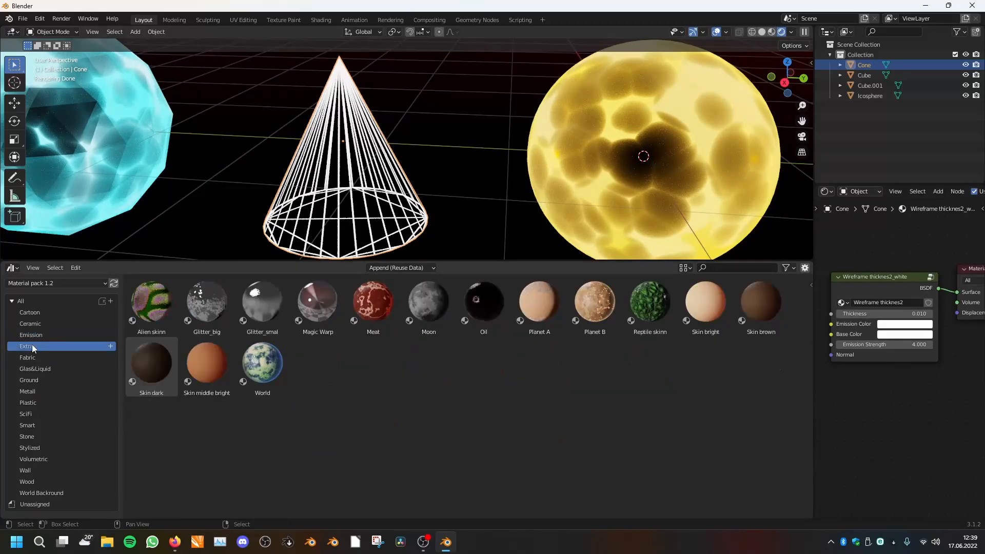
scroll(380, 149, "down", 6)
middle_click_drag(381, 140, 410, 125)
scroll(571, 166, "up", 2)
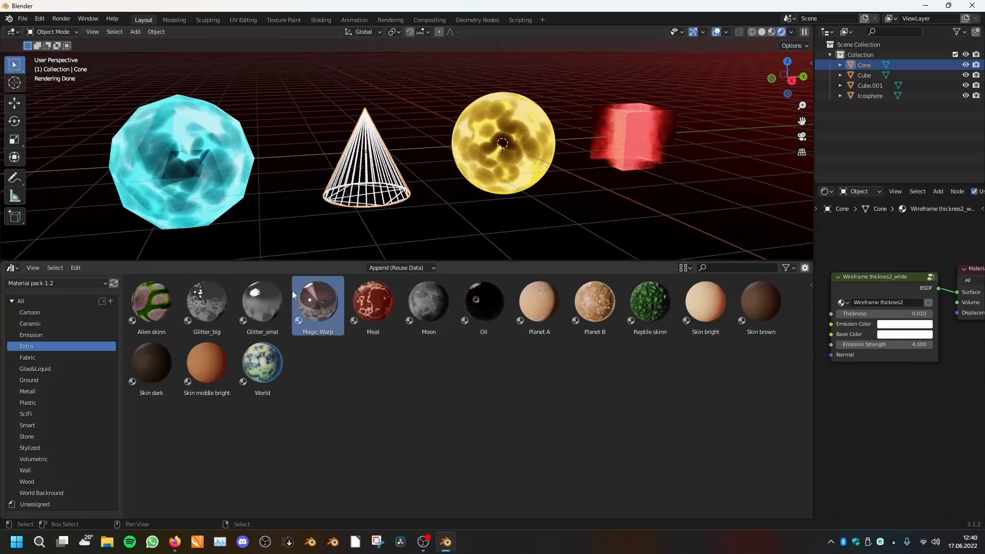
scroll(514, 193, "down", 1)
middle_click_drag(517, 192, 439, 197)
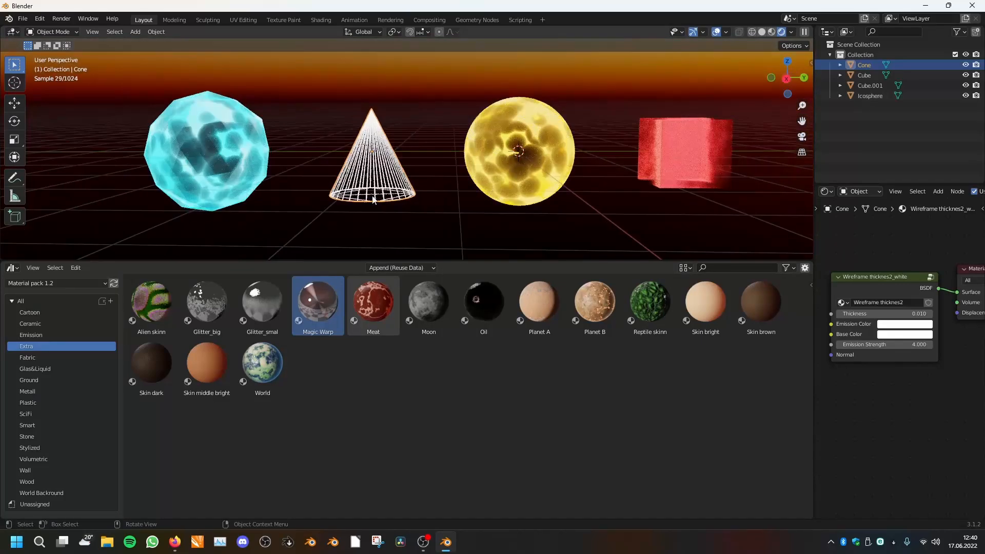
- Set the scene's world background to Star Sky and view the objects against it
left_click(59, 494)
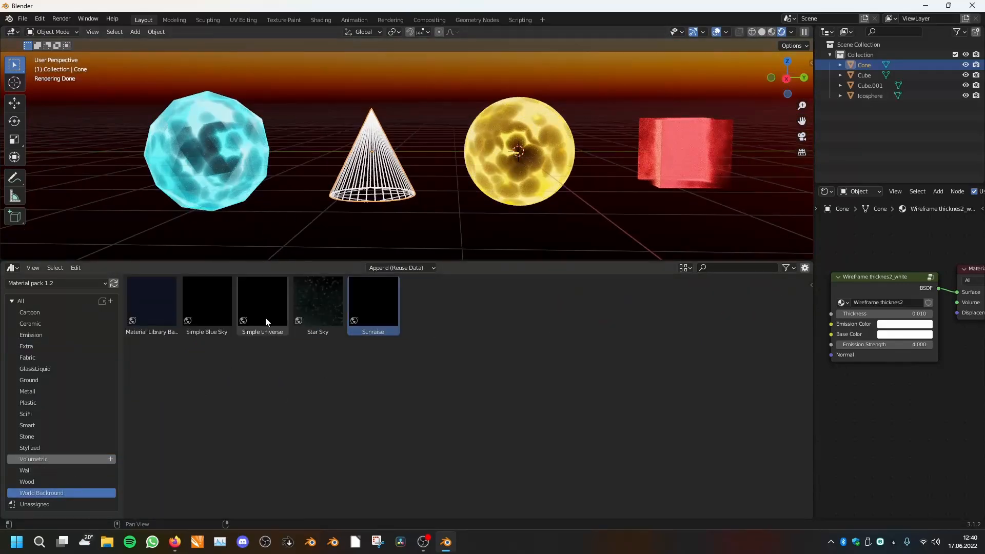
left_click_drag(314, 303, 359, 143)
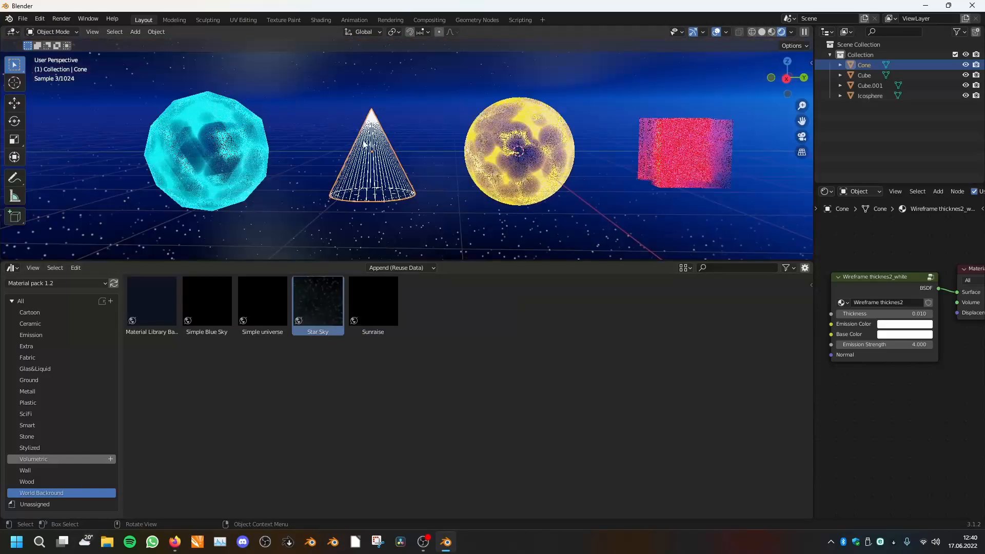
middle_click_drag(466, 172, 343, 155)
- Select and frame the sphere, apply the Magic Warp material from the Extra category and inspect it up close
left_click(312, 121)
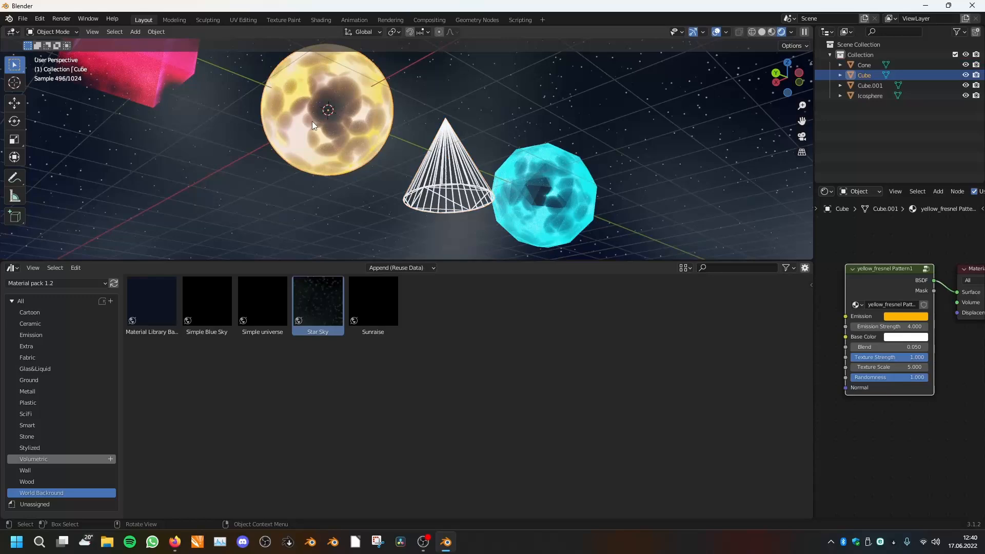
key("KP_Decimal")
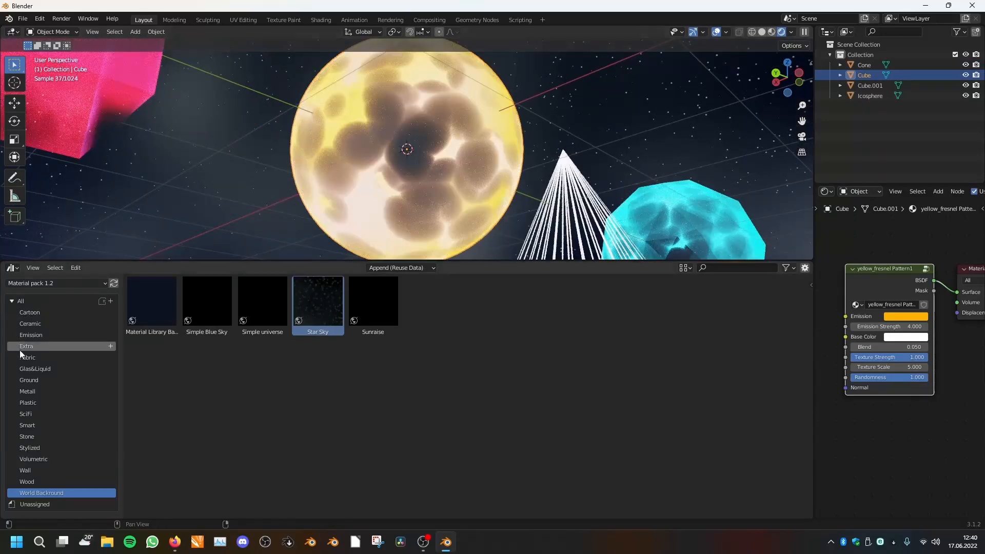
left_click(21, 348)
left_click_drag(318, 303, 430, 136)
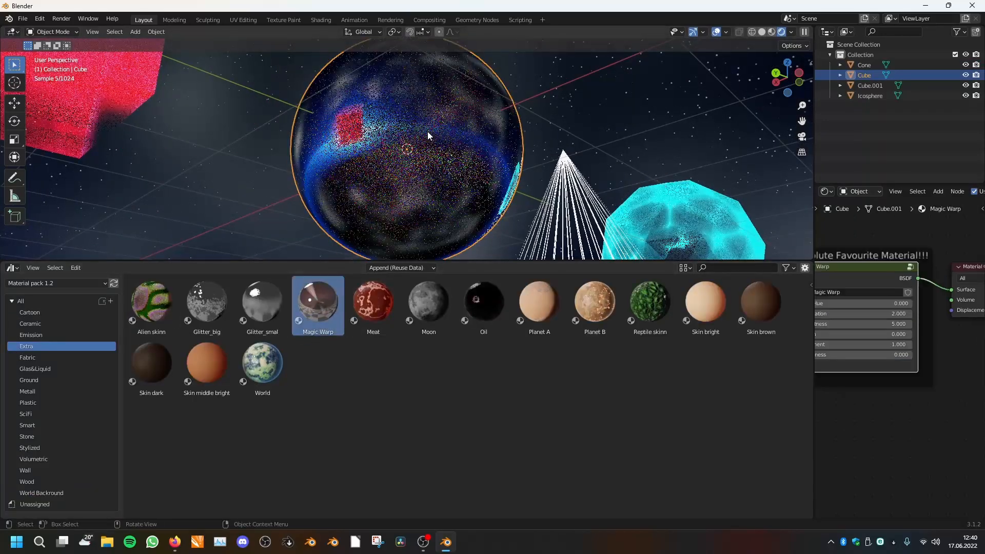
middle_click_drag(460, 216, 440, 188)
scroll(439, 188, "up", 5)
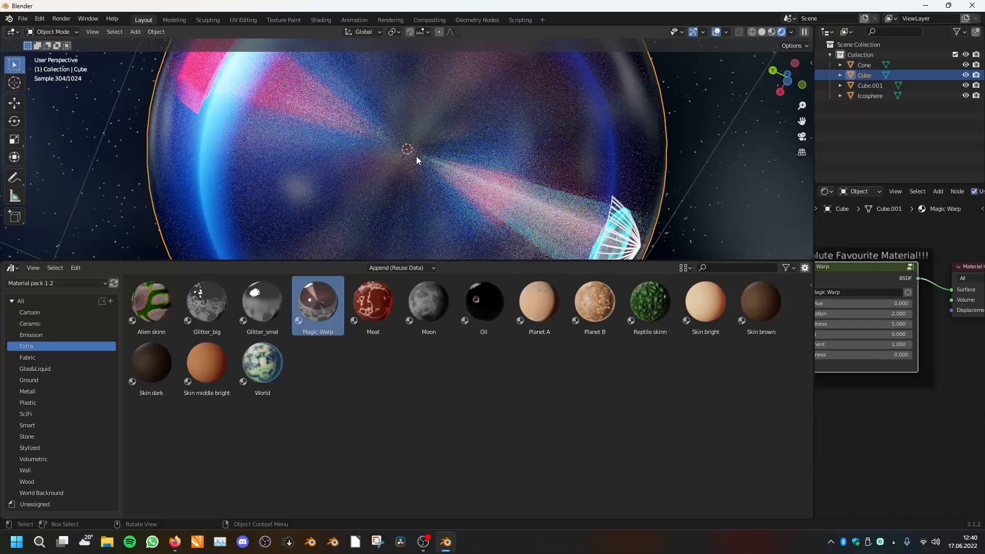
middle_click_drag(344, 128, 431, 204)
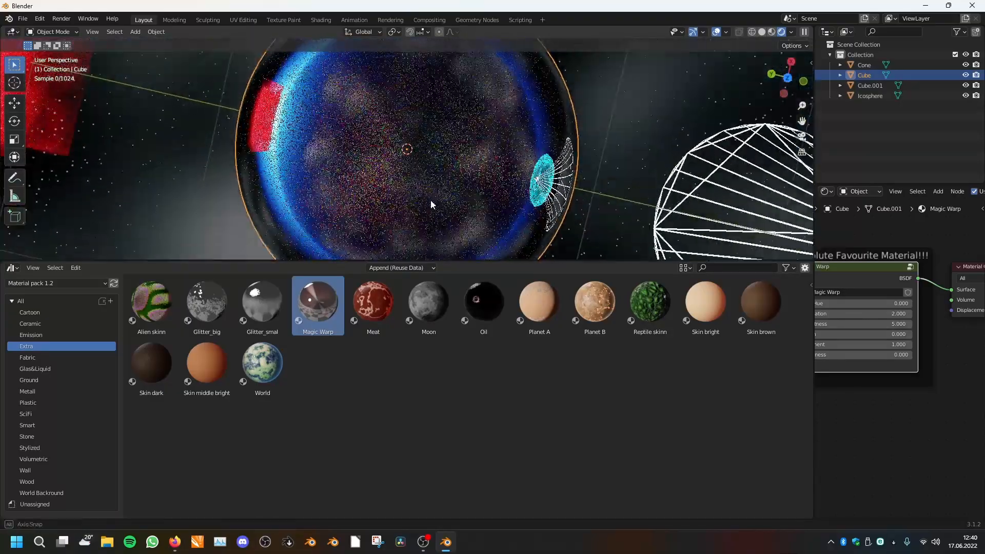
scroll(431, 205, "up", 4)
- Try different Saturation and Color Hue values on the sphere's Magic Warp material
scroll(904, 299, "down", 2)
middle_click_drag(904, 299, 944, 282)
scroll(946, 286, "up", 2)
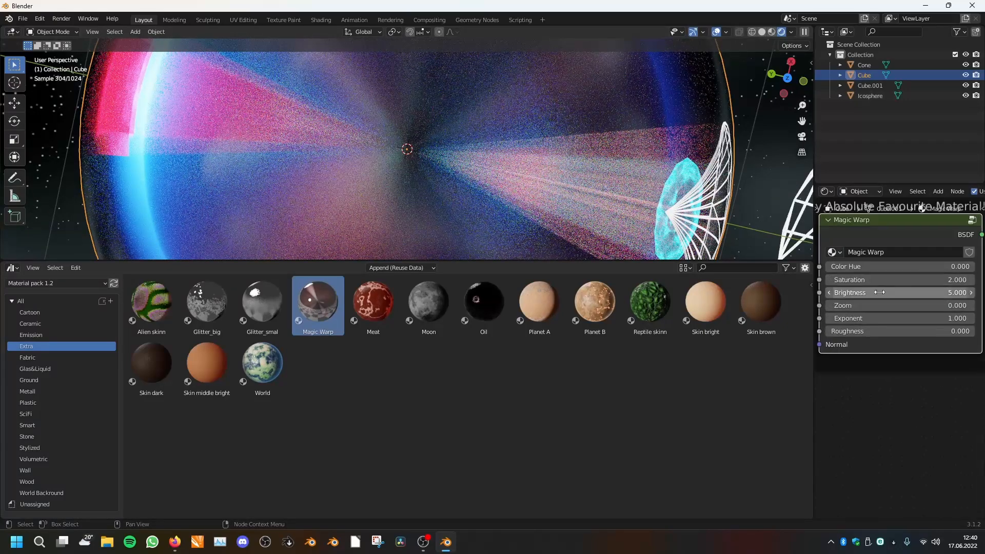
left_click_drag(875, 283, 949, 281)
left_click_drag(882, 267, 826, 267)
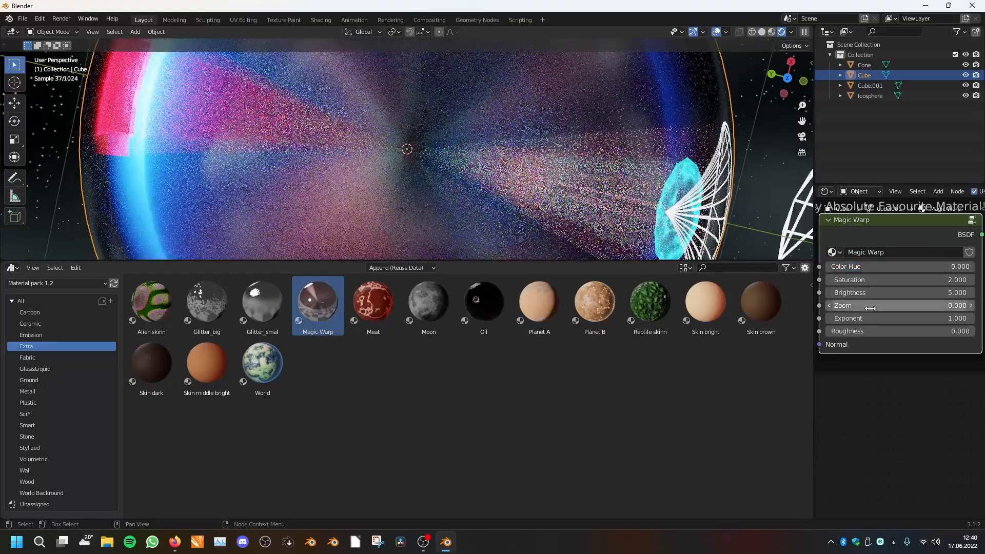
- Try a Zoom value of 2.000 on the Magic Warp material and inspect the sphere from several angles
left_click_drag(870, 307, 947, 308)
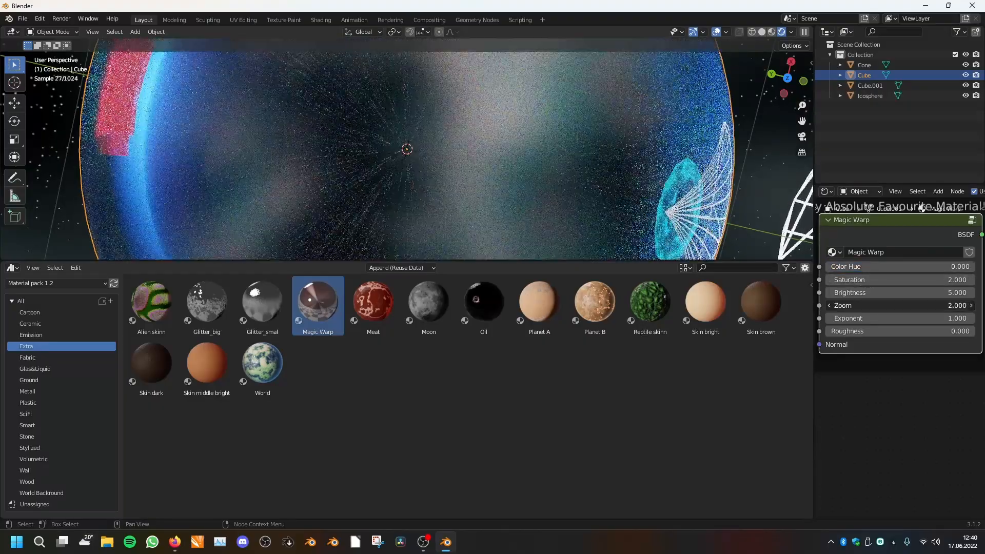
middle_click_drag(451, 183, 510, 156, "shift")
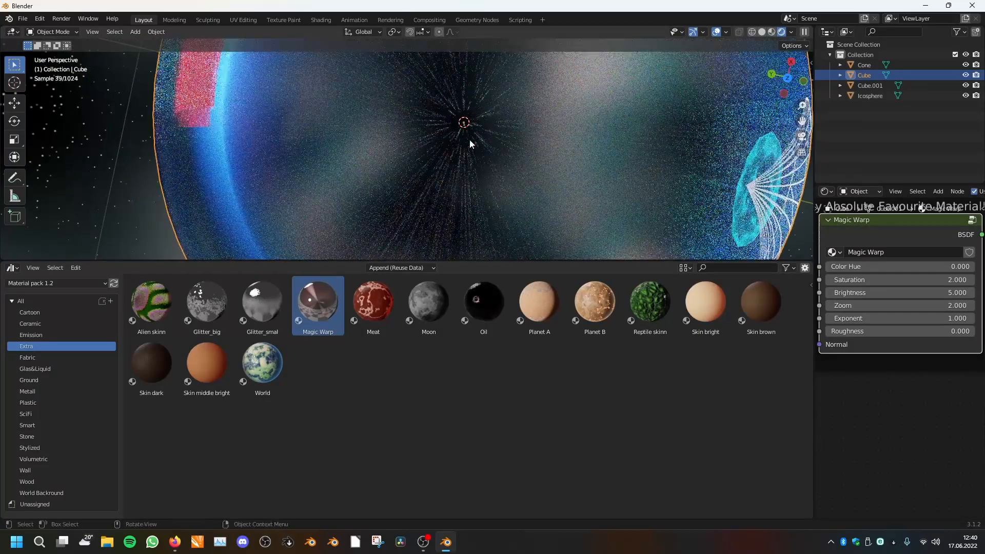
middle_click_drag(688, 204, 449, 147)
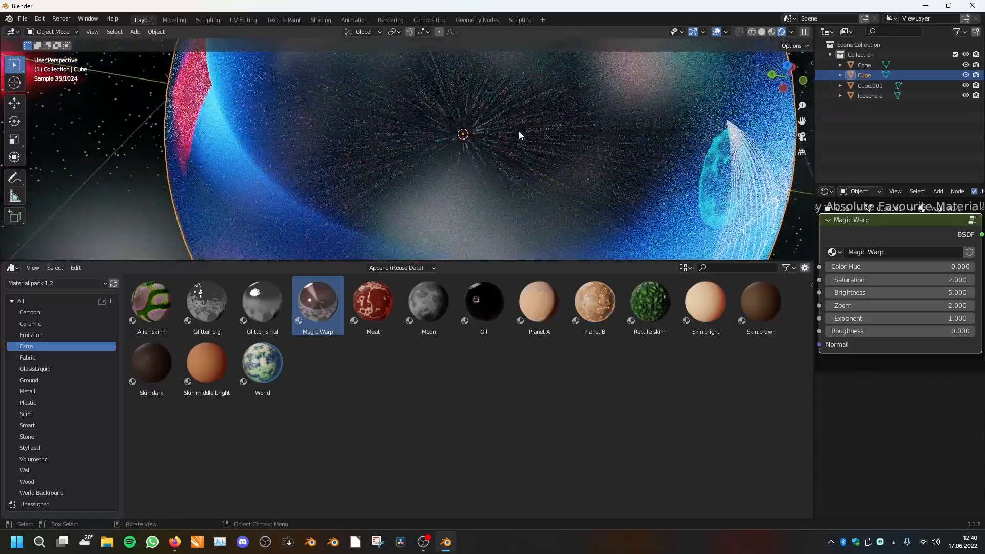
- Try different Exponent values on the Magic Warp material and examine the reflections on the sphere up close
left_click_drag(900, 318, 832, 324)
middle_click_drag(705, 152, 370, 193)
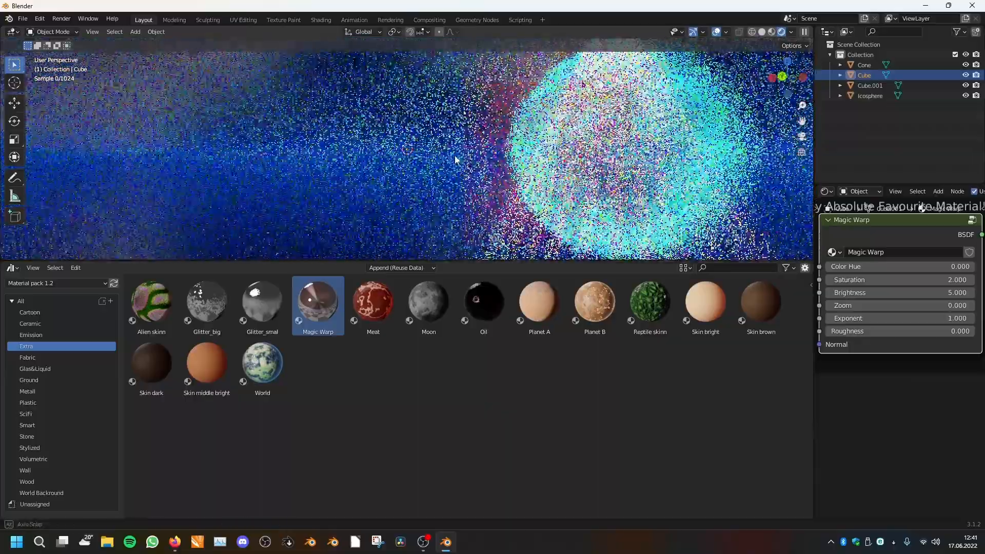
middle_click_drag(455, 159, 508, 159)
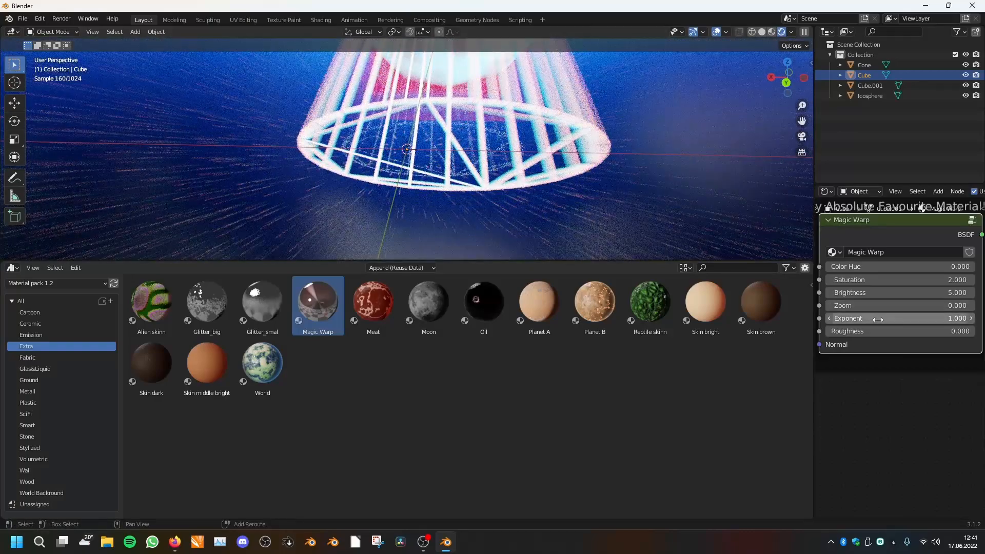
left_click_drag(879, 320, 870, 320)
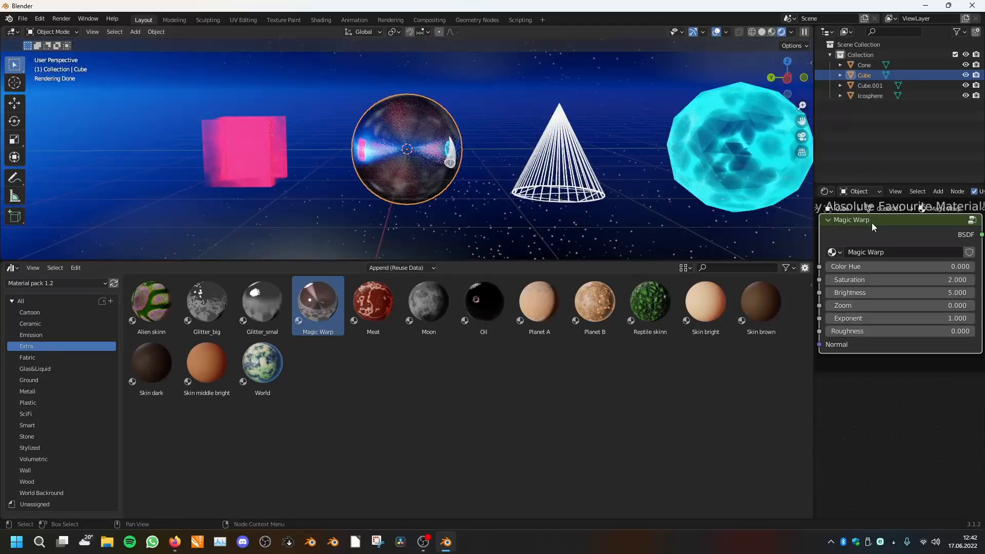
- Apply the Moon material from the Extra category to the sphere and view its craters up close
scroll(884, 233, "down", 5)
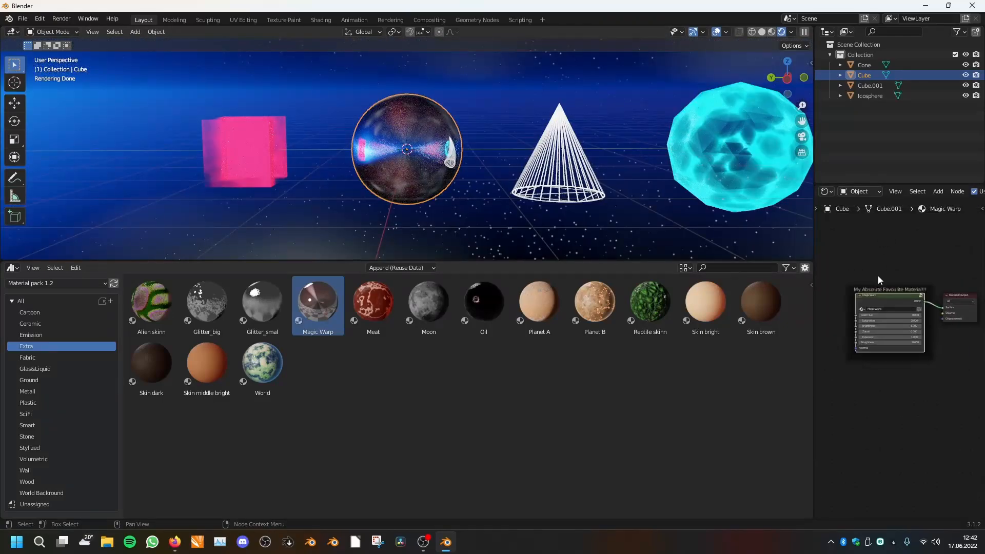
scroll(878, 276, "up", 2)
middle_click_drag(878, 276, 864, 273)
left_click(262, 367)
left_click(426, 322)
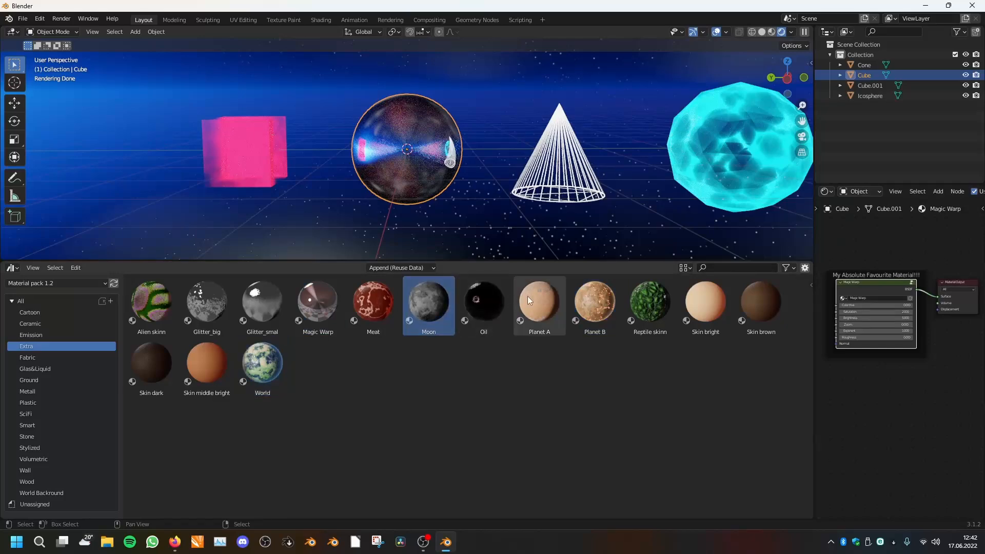
left_click_drag(429, 303, 436, 283)
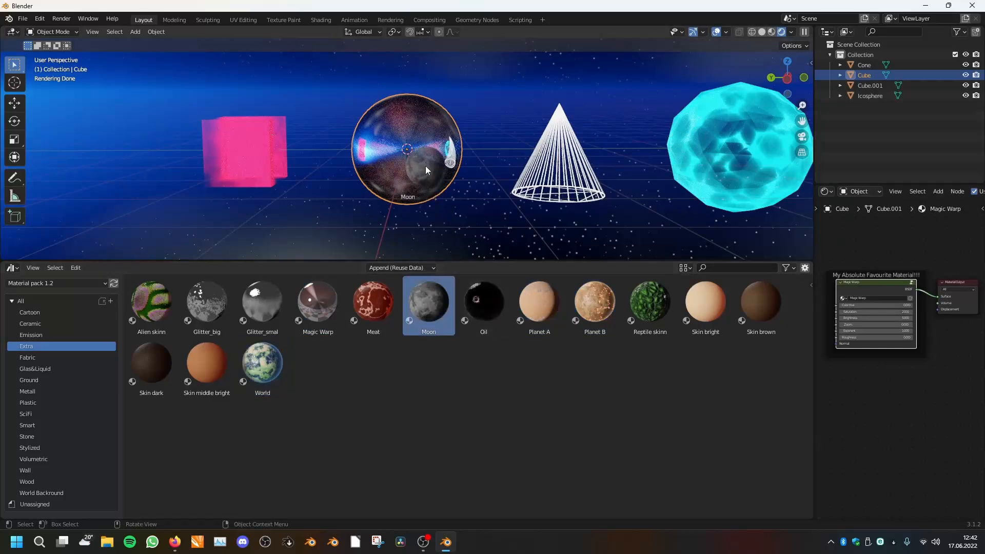
left_click_drag(426, 169, 428, 172)
scroll(440, 182, "up", 3)
middle_click_drag(440, 182, 422, 135)
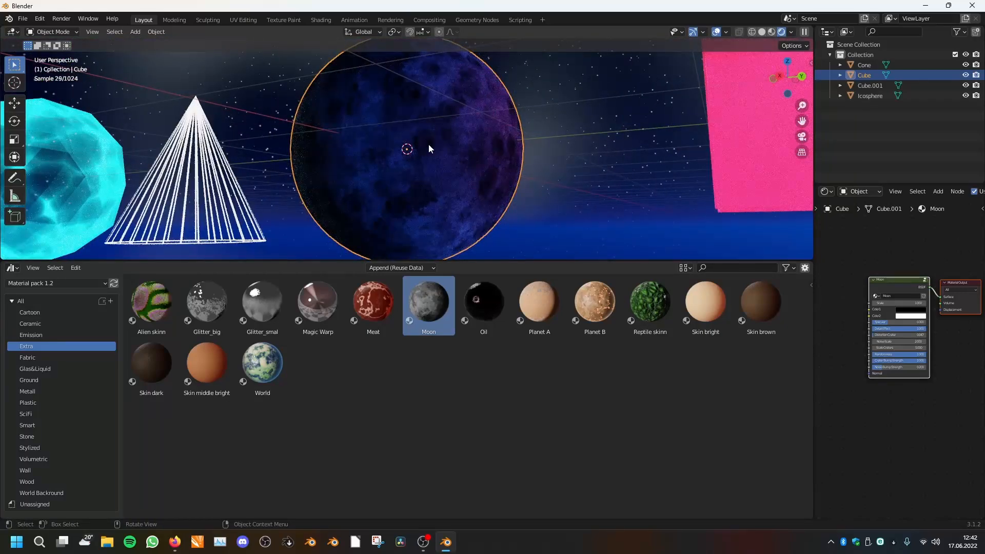
- Set the scene's world background to Simple Blue Sky and inspect the moon sphere in that light
left_click(46, 493)
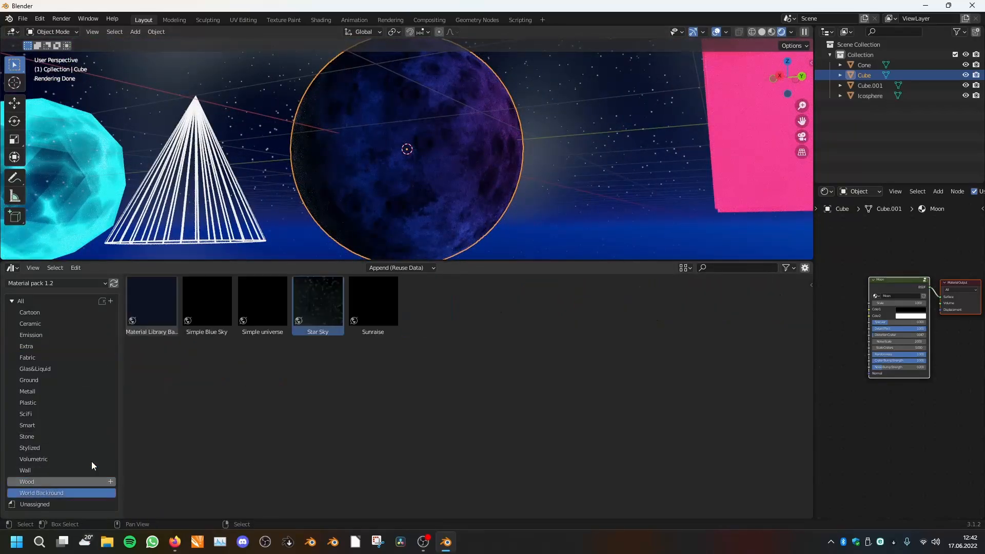
left_click_drag(281, 63, 281, 69)
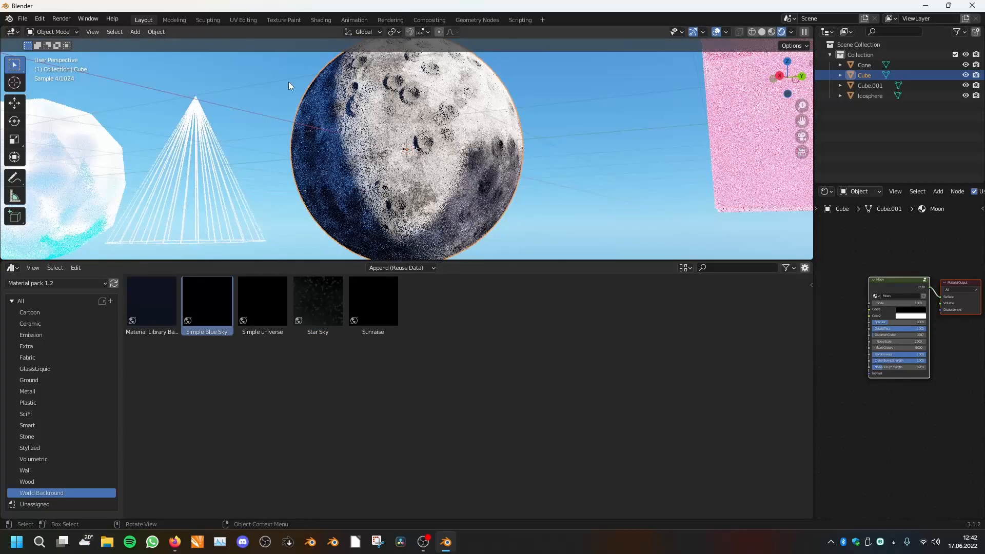
middle_click_drag(441, 156, 463, 155)
scroll(461, 154, "up", 3)
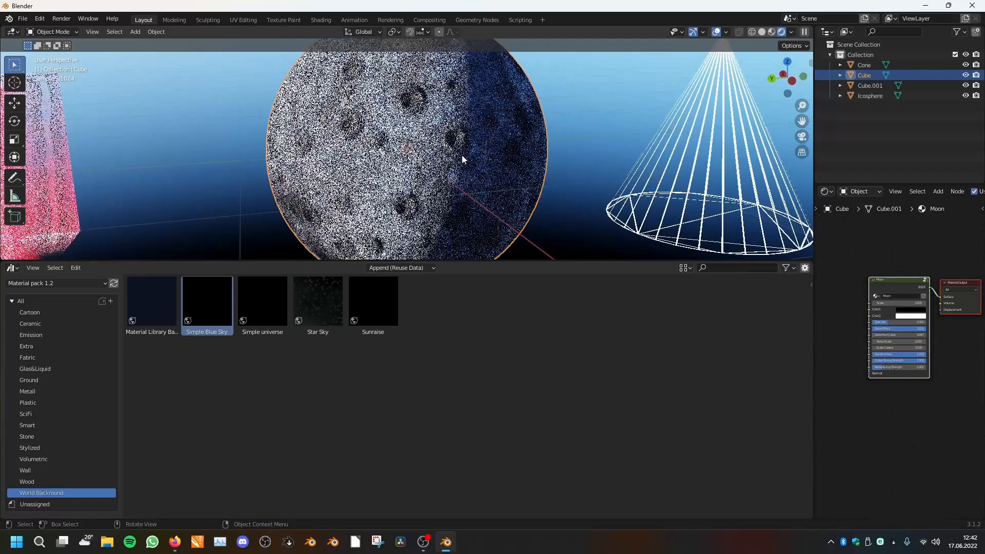
scroll(882, 323, "up", 3)
- Set the Moon material's Detail Effect to 0.564 and try a different Scale Craters value
scroll(882, 323, "up", 3)
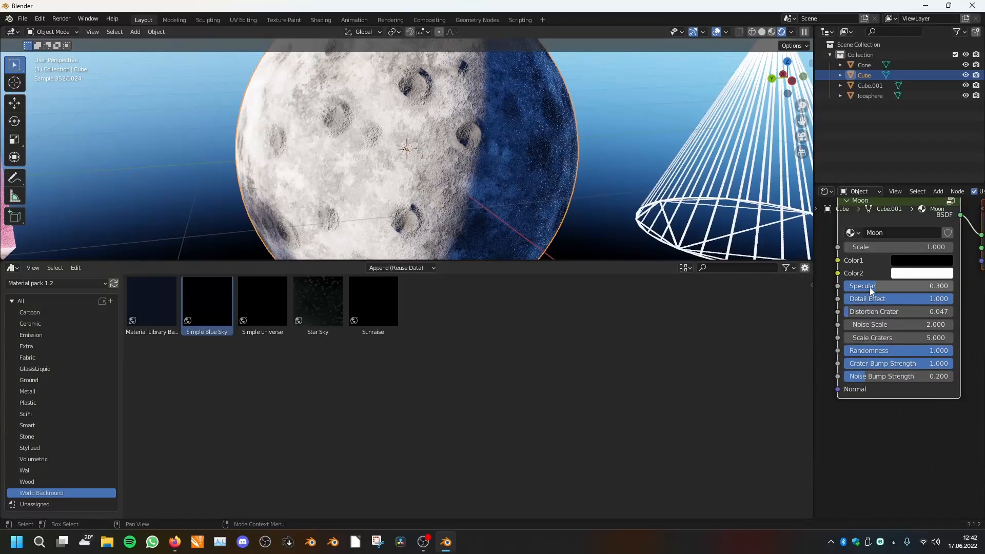
mouse_move(888, 300)
left_mouse_down()
mouse_move(770, 301)
mouse_move(895, 300)
mouse_move(882, 313)
mouse_move(898, 312)
mouse_move(876, 312)
left_mouse_up()
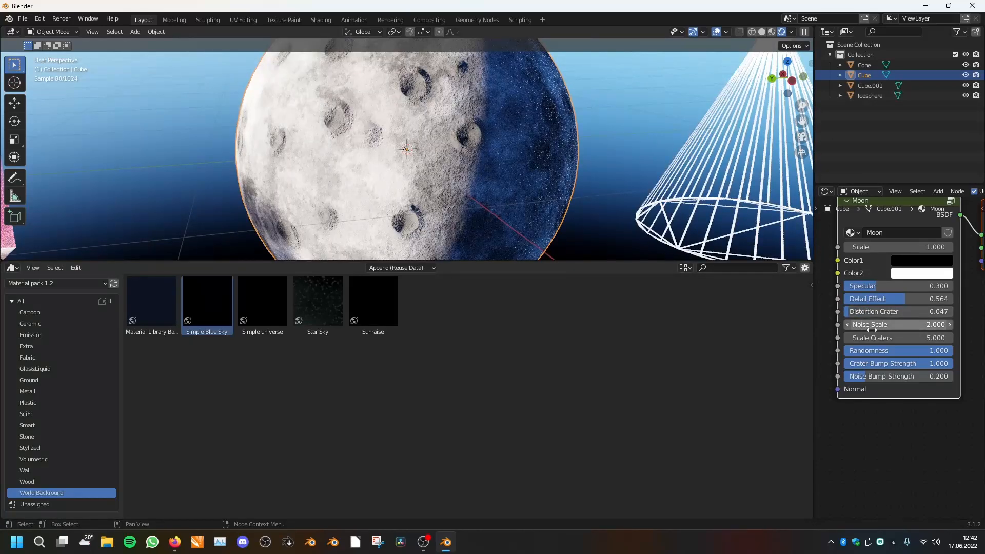
left_click_drag(897, 338, 873, 350)
right_click(898, 337)
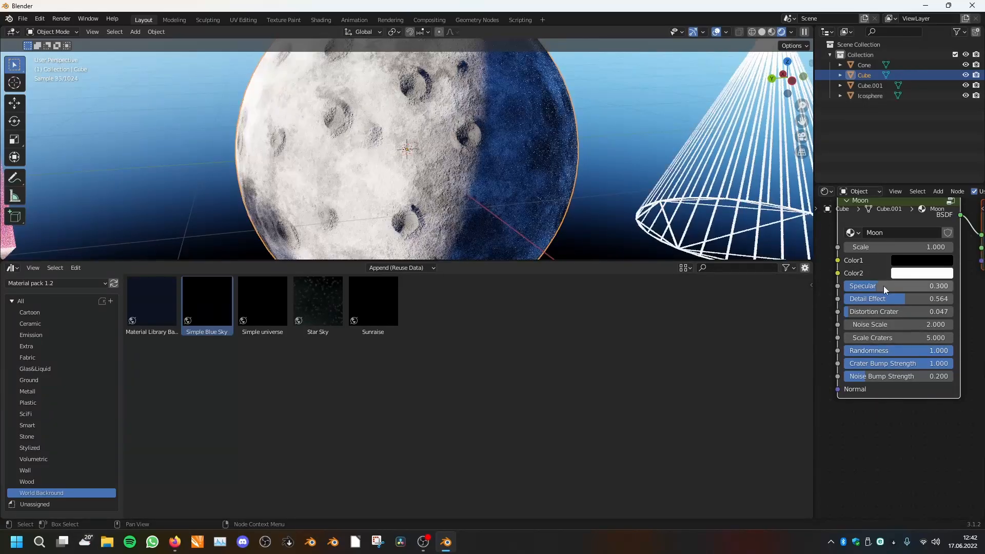
- Change the Moon material's Color1 to a dark blue
scroll(885, 282, "down", 2)
left_click(910, 284)
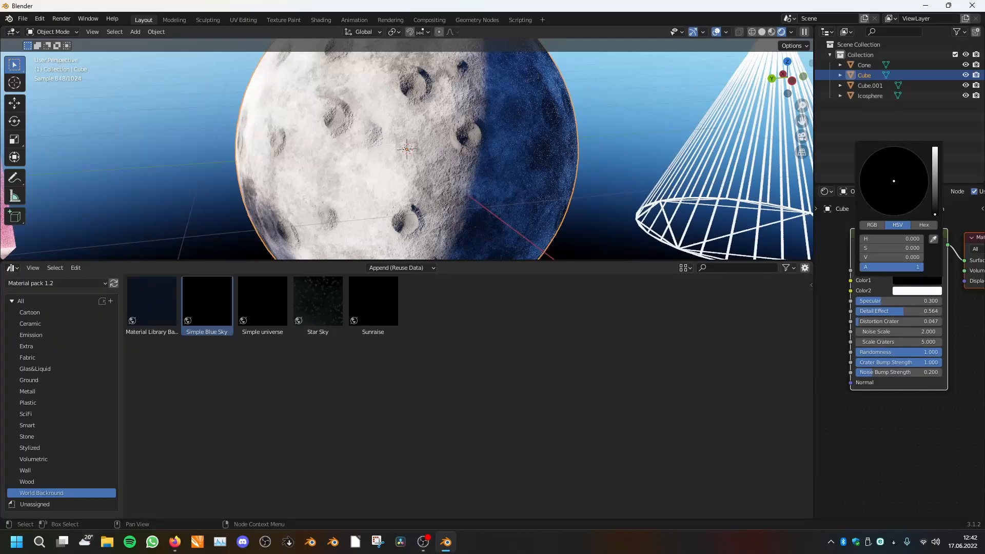
left_click_drag(934, 210, 935, 197)
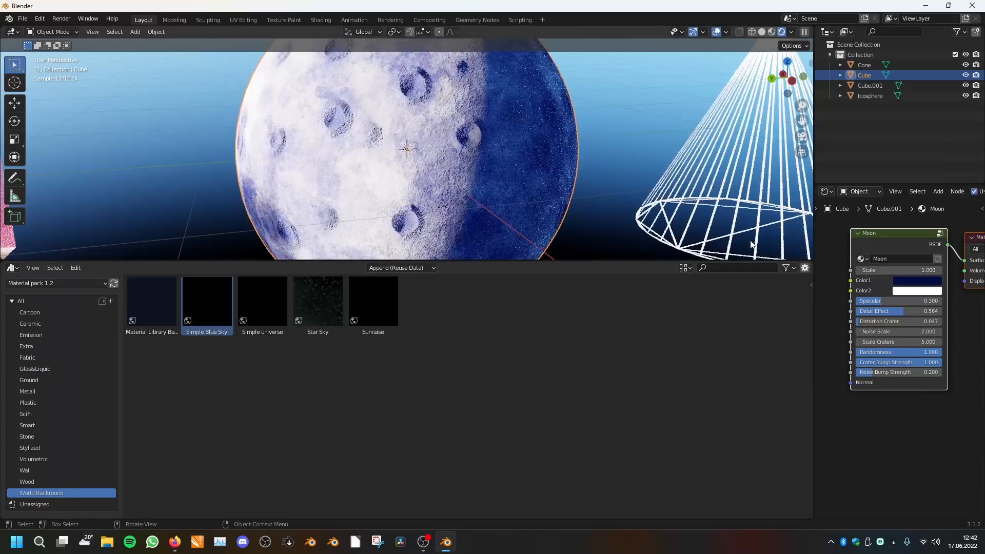
- Try a bright pink for the Moon material's Color2 and set it back to white
left_click(909, 290)
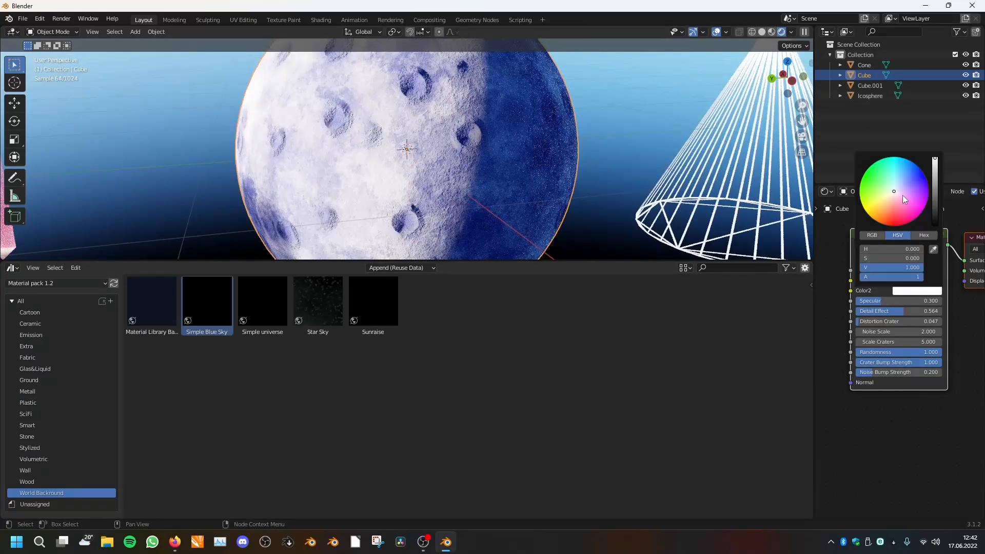
left_click(909, 193)
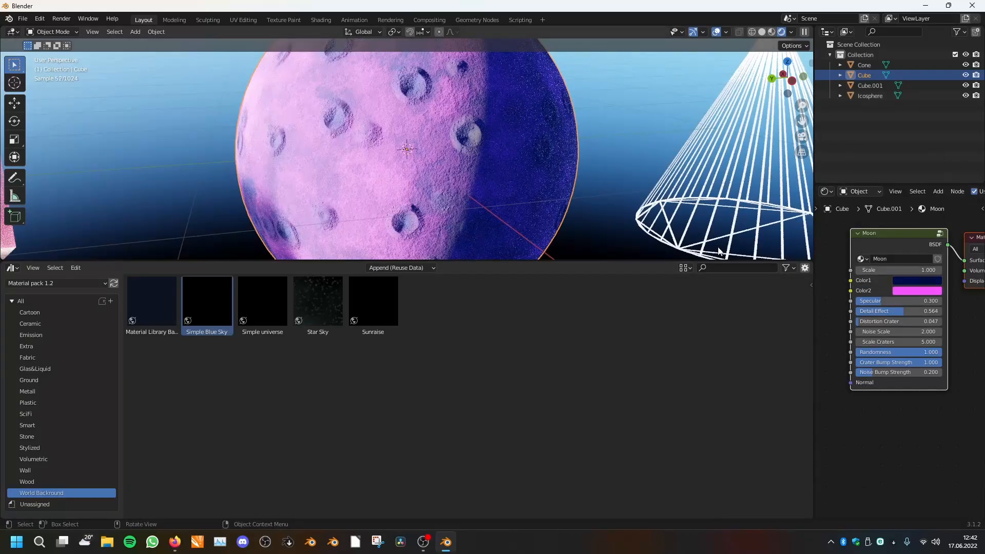
scroll(513, 175, "down", 5)
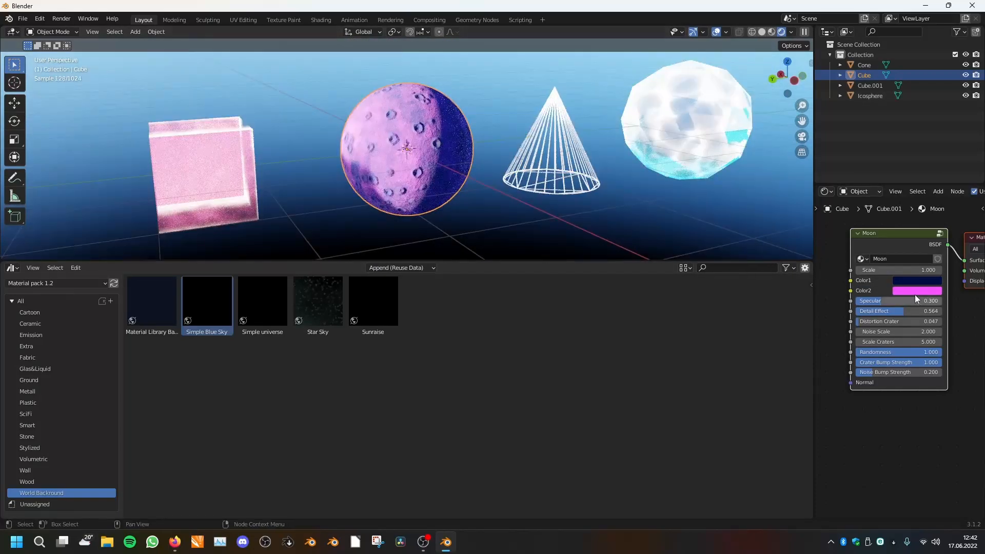
left_click(917, 291)
left_click_drag(914, 202, 894, 191)
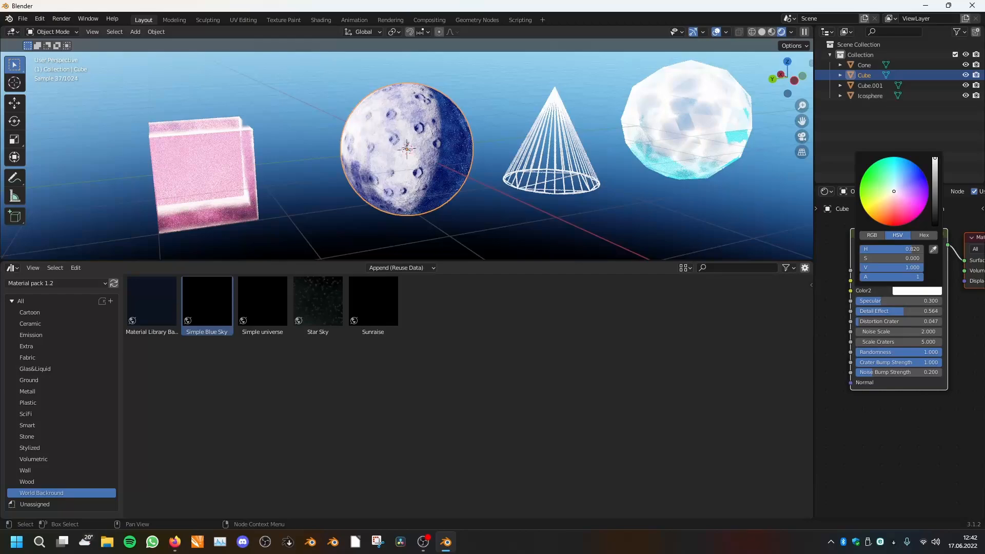
- Apply the Planet A material from the Extra category to the sphere and view it from another side
left_click(36, 349)
left_click_drag(542, 320, 427, 164)
middle_click_drag(507, 191, 563, 209)
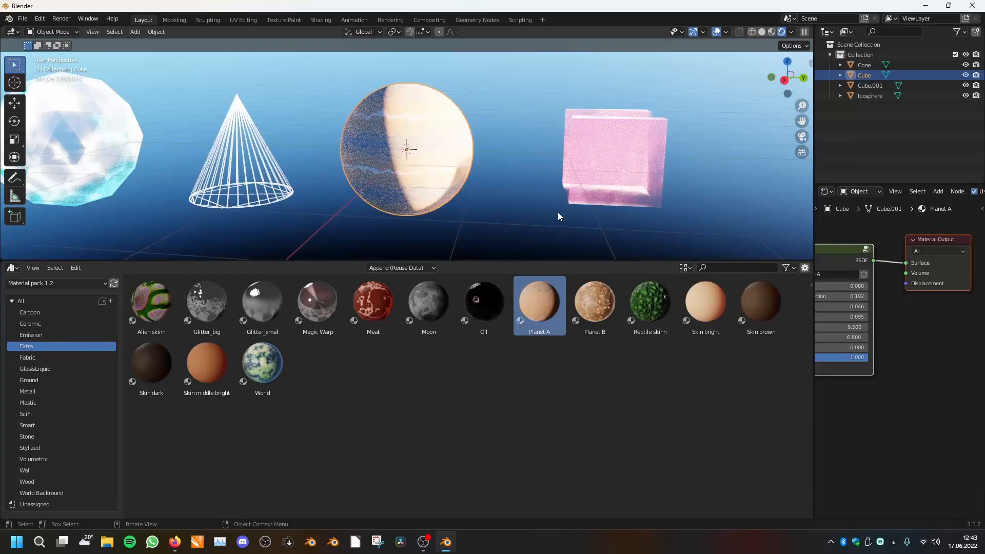
scroll(559, 211, "up", 1)
- Apply the Planet A material to the cone, the cube and the icosphere as well
left_click_drag(539, 305, 247, 207)
left_click_drag(531, 321, 685, 170)
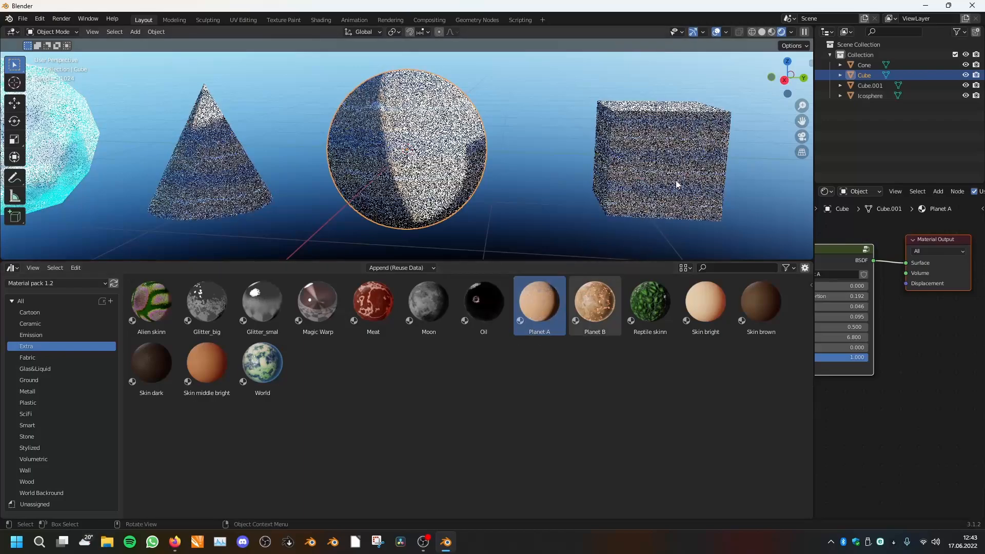
left_click_drag(539, 327, 255, 200)
left_click_drag(63, 119, 63, 119)
- Replace the sphere's material with Planet B
scroll(462, 220, "up", 1)
middle_click_drag(462, 220, 515, 201)
left_click_drag(594, 309, 430, 166)
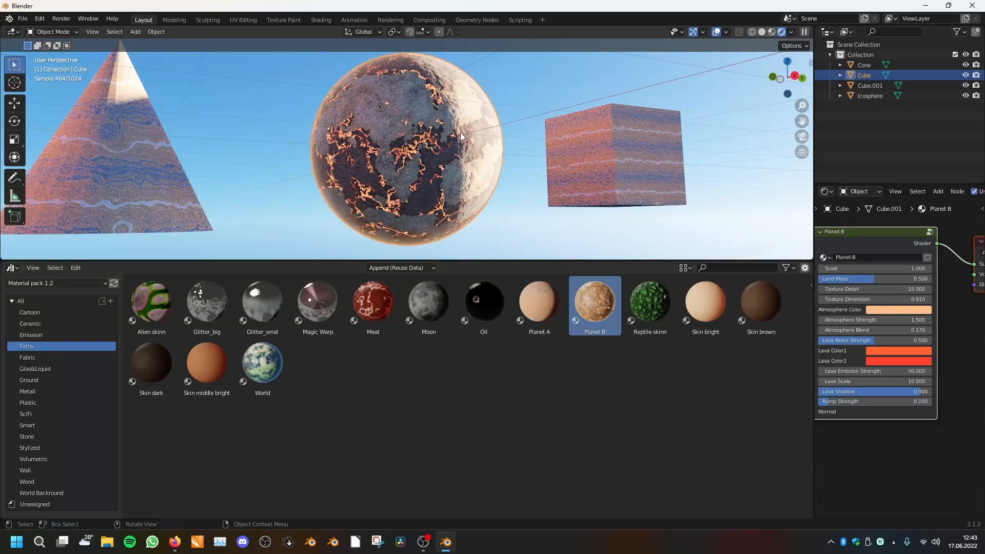
- Set the scene's world background to Simple universe and inspect the lava planet against it
left_click(42, 493)
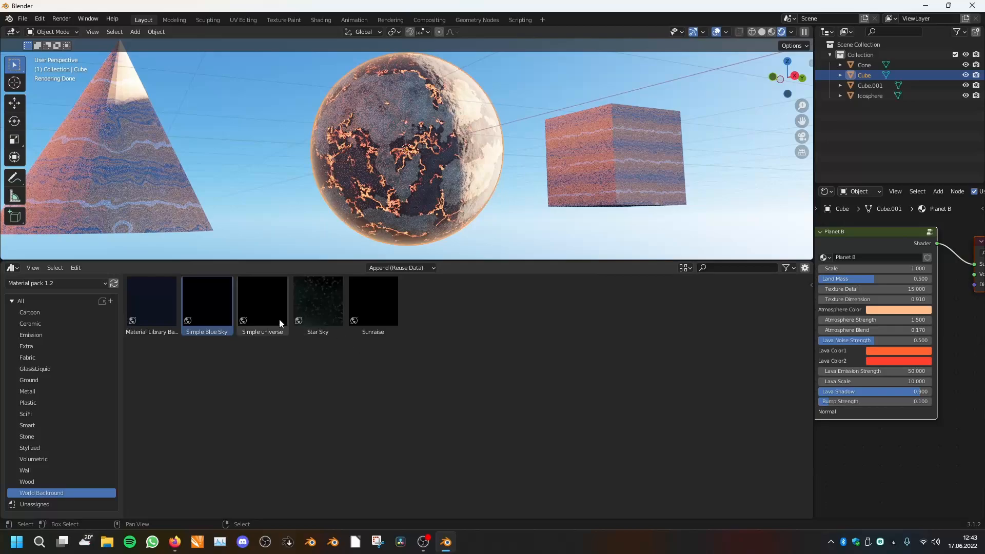
left_click_drag(392, 108, 392, 106)
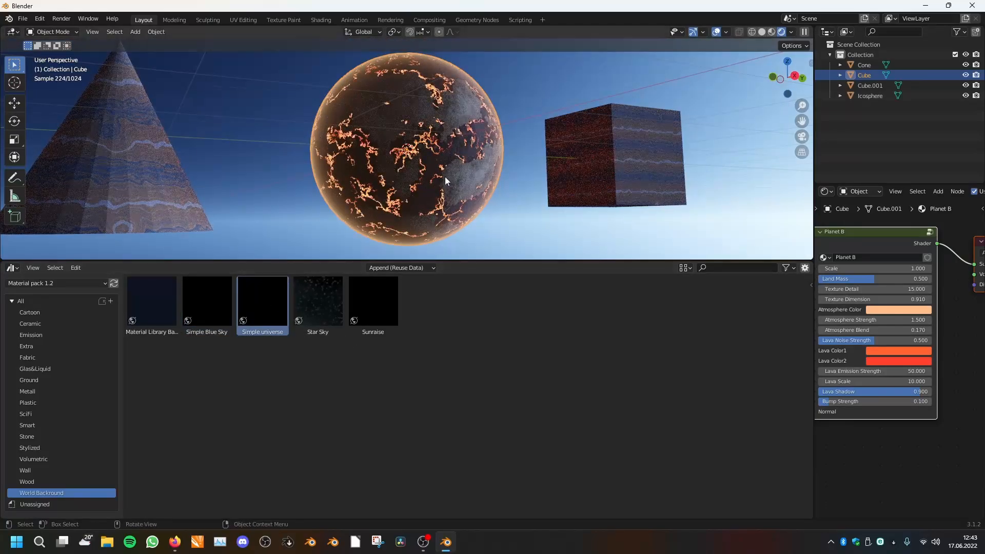
middle_click_drag(446, 176, 377, 149)
middle_click_drag(514, 193, 477, 203)
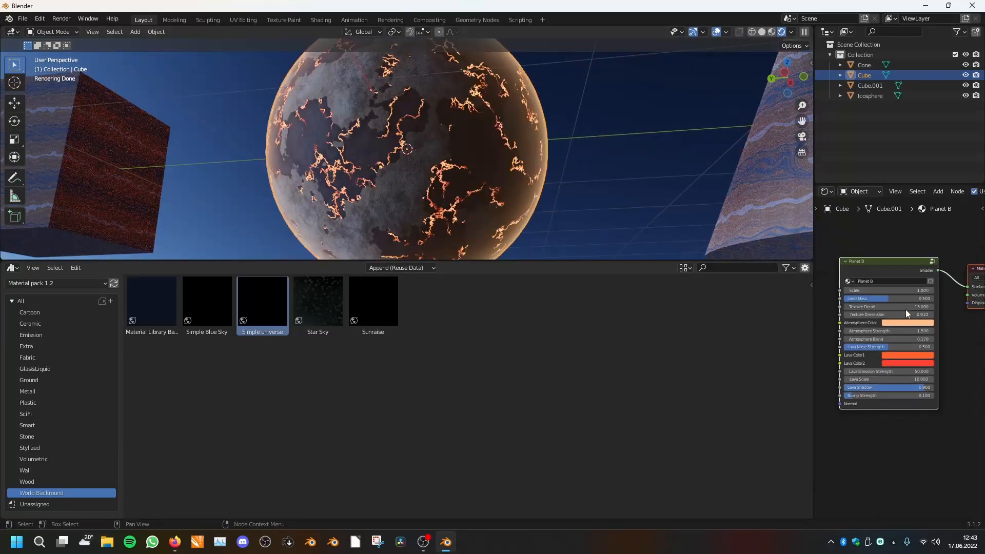
- Try different atmosphere settings and a Lava Noise Strength of 0.000 on the Planet B material
scroll(906, 310, "up", 3)
left_click_drag(879, 255, 898, 254)
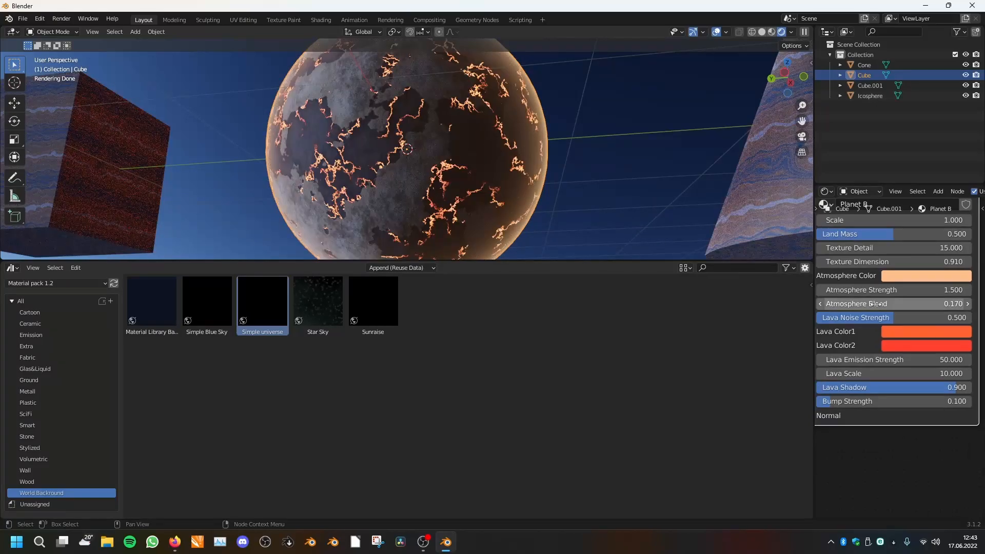
left_click_drag(894, 304, 789, 318)
right_click(869, 293)
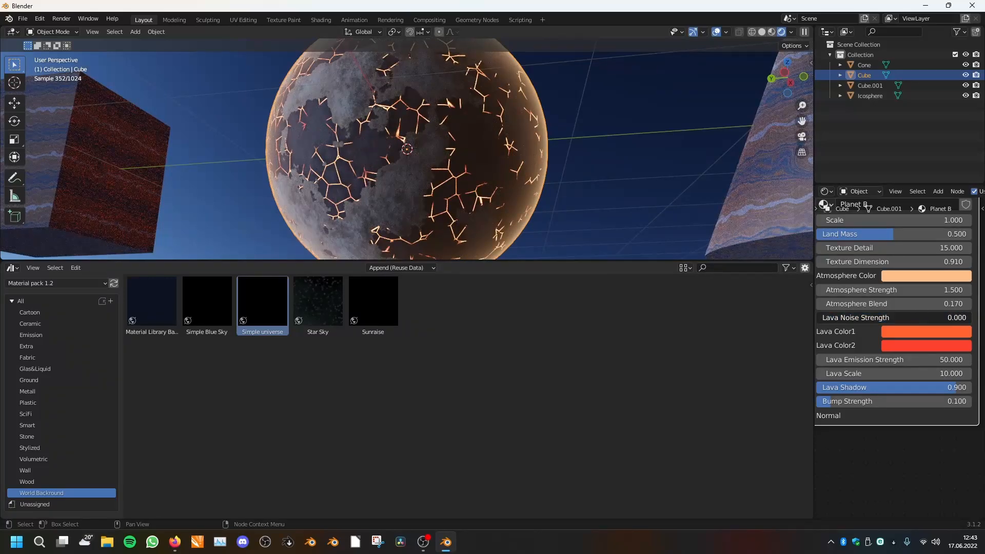
left_click_drag(816, 317, 853, 317)
- Try a blue tone for the Planet B material's Lava Color1
left_click(908, 330)
left_click_drag(901, 212, 927, 154)
right_click(926, 156)
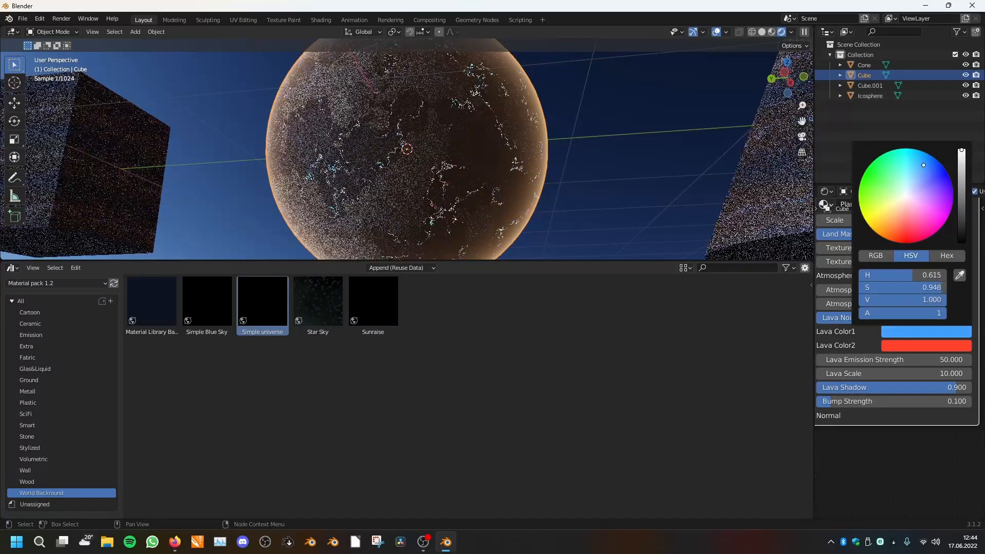
left_click(896, 273)
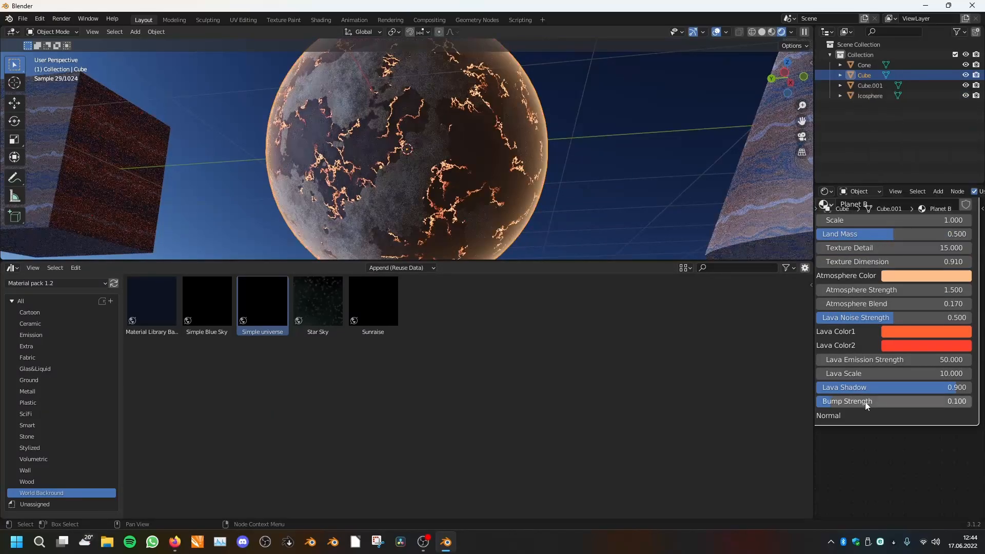
- Try a different Lava Scale value on the Planet B material
left_click_drag(857, 373, 888, 374)
right_click(888, 373)
scroll(849, 331, "down", 4)
scroll(852, 332, "down", 3)
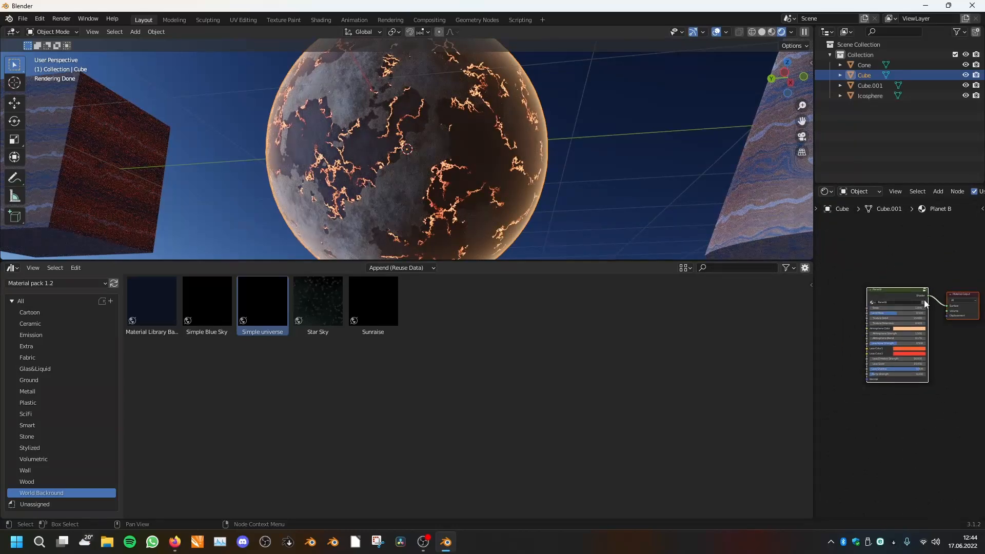
- Apply the World material from the Extra category to the sphere
left_click(51, 351)
left_click_drag(271, 376, 405, 139)
scroll(497, 147, "down", 1)
mouse_move(500, 148)
middle_mouse_down()
mouse_move(549, 172)
mouse_move(489, 155)
middle_mouse_up()
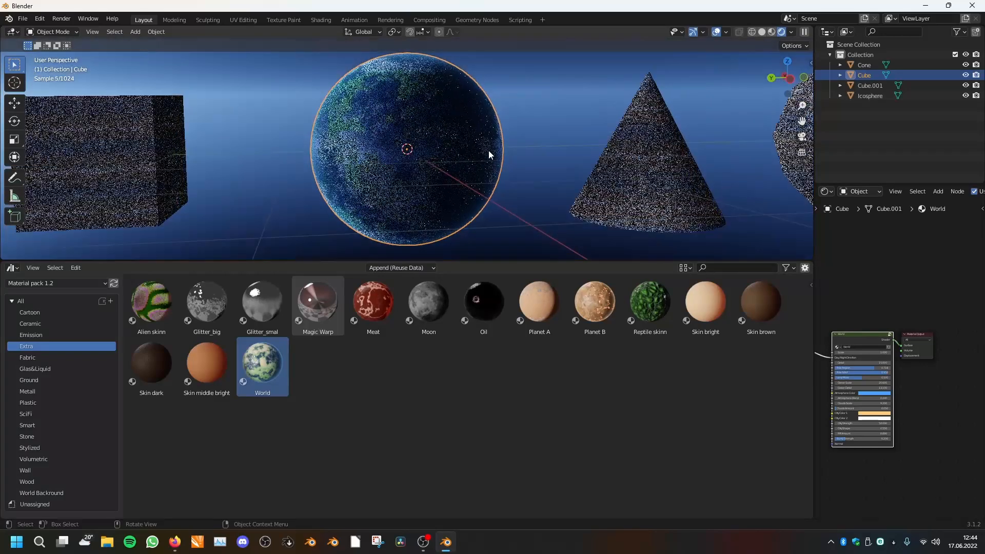
scroll(489, 155, "up", 2)
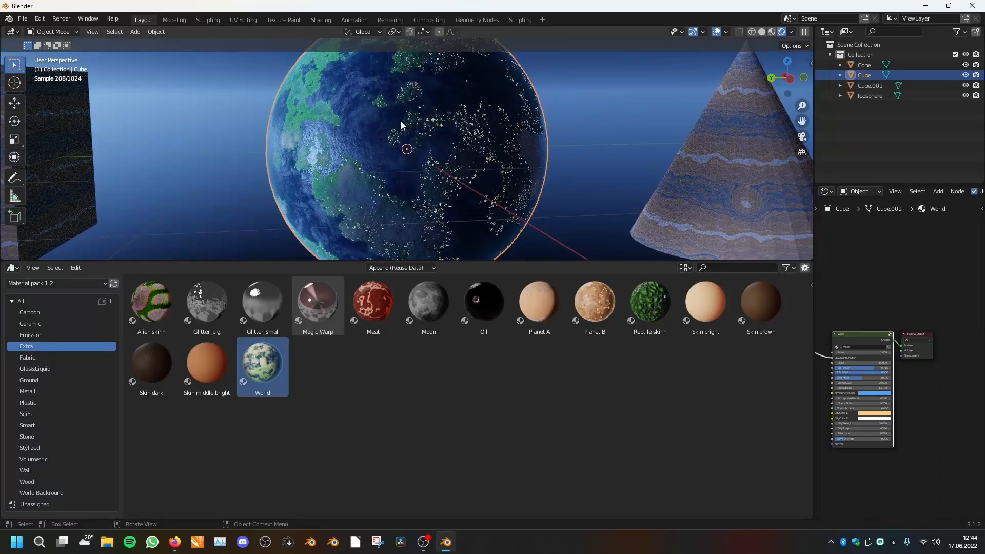
- Reorient the World material's day/night direction with the Normal node in the Orientation Day Night frame and inspect the sphere
middle_click_drag(883, 284, 977, 278)
scroll(904, 285, "up", 8)
scroll(976, 277, "down", 3)
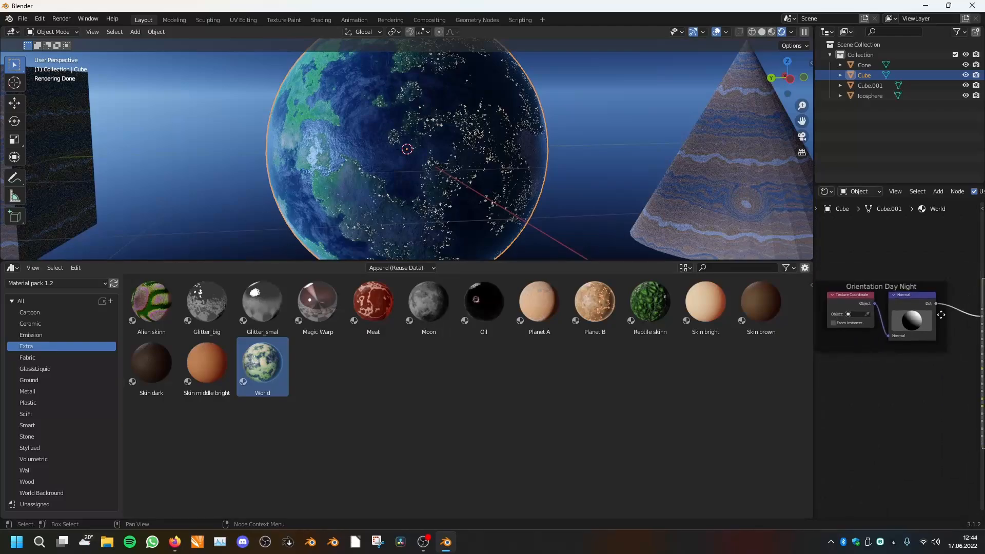
left_click_drag(913, 324, 931, 276)
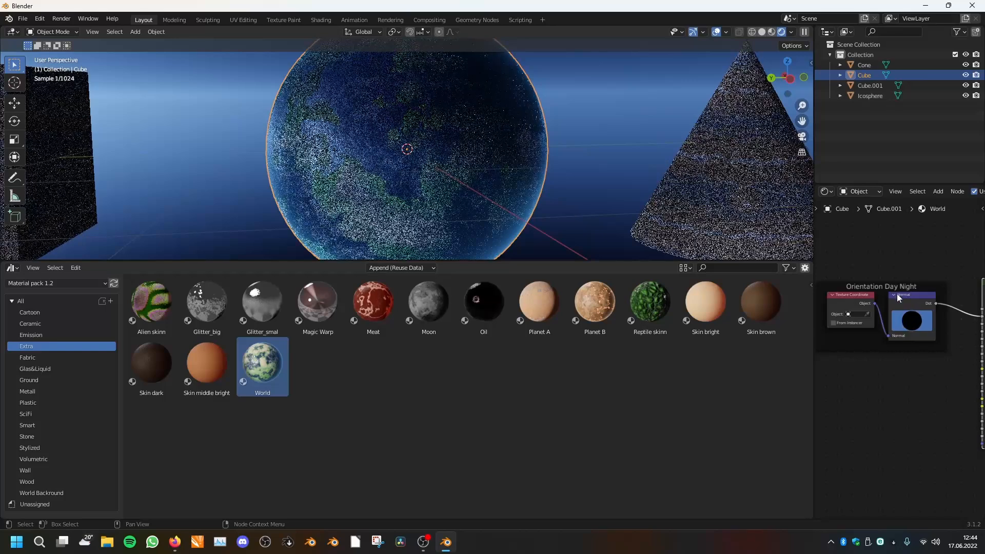
left_click_drag(871, 341, 844, 229)
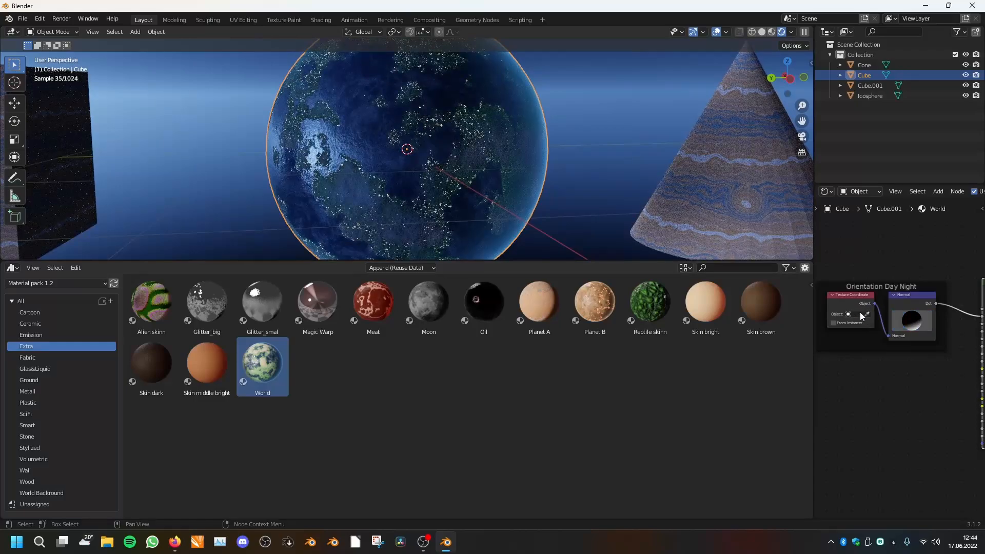
middle_click_drag(486, 129, 501, 158)
left_click_drag(917, 328, 834, 354)
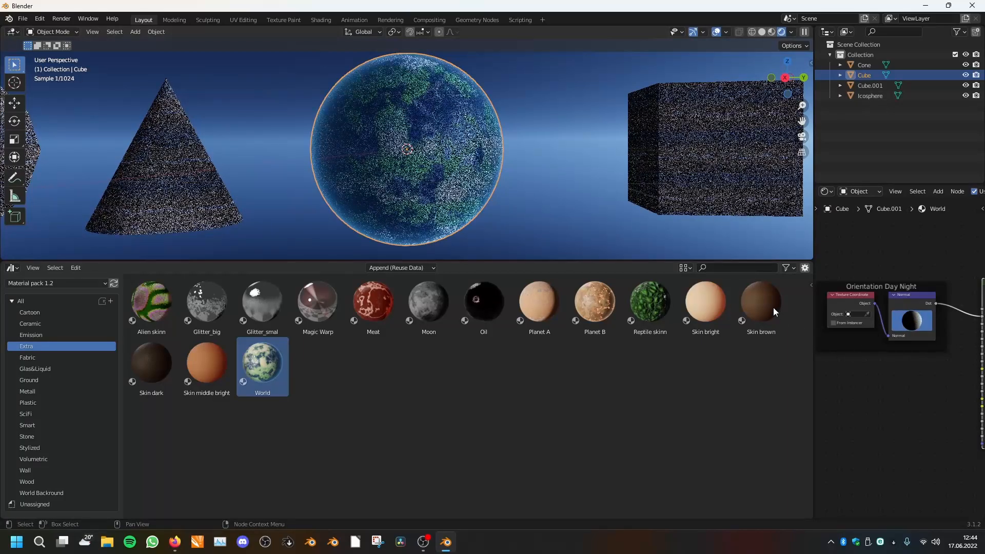
mouse_move(913, 316)
left_mouse_down()
mouse_move(950, 307)
mouse_move(962, 395)
left_mouse_up()
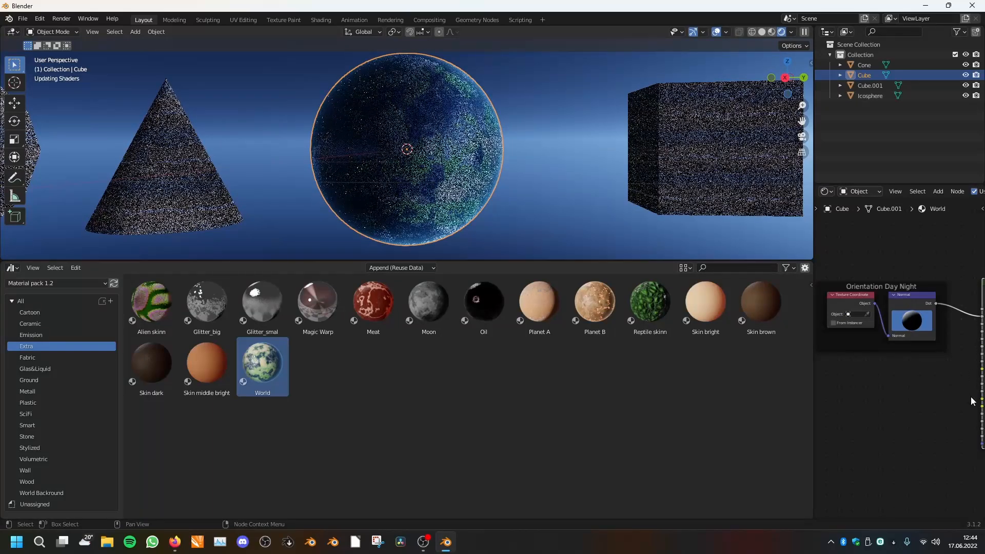
scroll(454, 188, "up", 4)
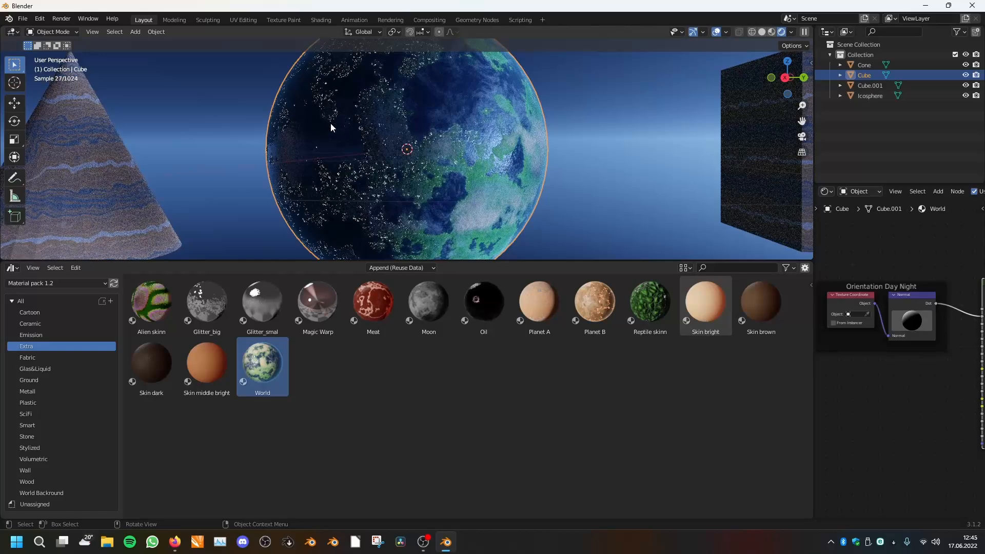
mouse_move(550, 184)
middle_mouse_down()
mouse_move(537, 164)
mouse_move(550, 174)
middle_mouse_up()
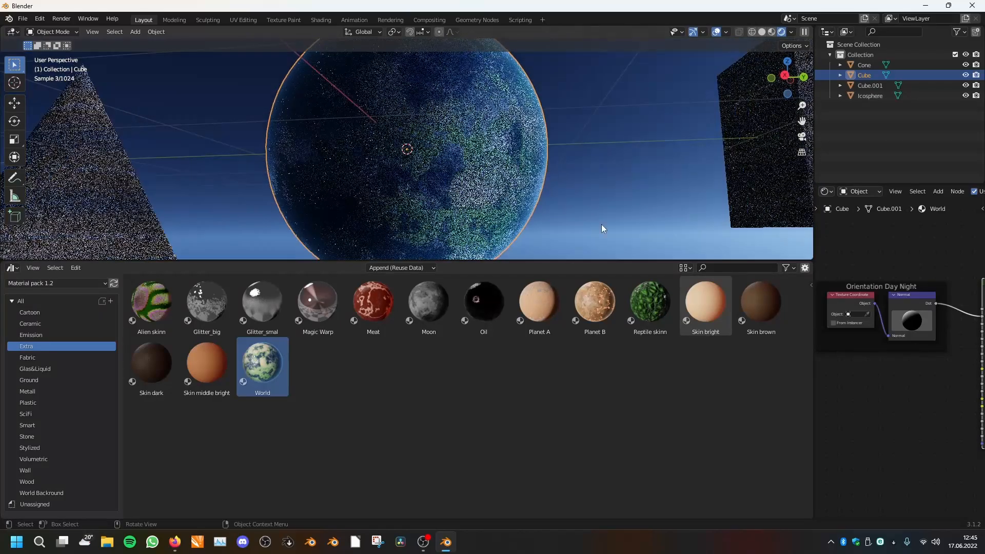
- Try a different Land Mass value and a Scale of 0.100 on the World material
scroll(918, 386, "down", 6)
middle_click_drag(937, 392, 873, 382)
scroll(837, 388, "up", 8)
mouse_move(905, 348)
left_mouse_down()
mouse_move(923, 348)
mouse_move(873, 348)
mouse_move(895, 348)
left_mouse_up()
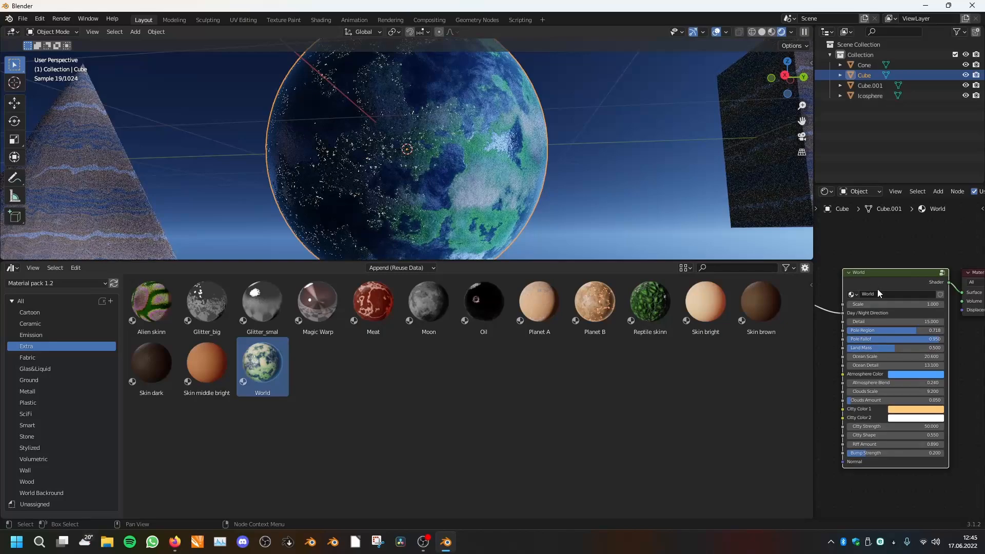
scroll(558, 176, "down", 2)
left_click_drag(881, 301, 914, 302)
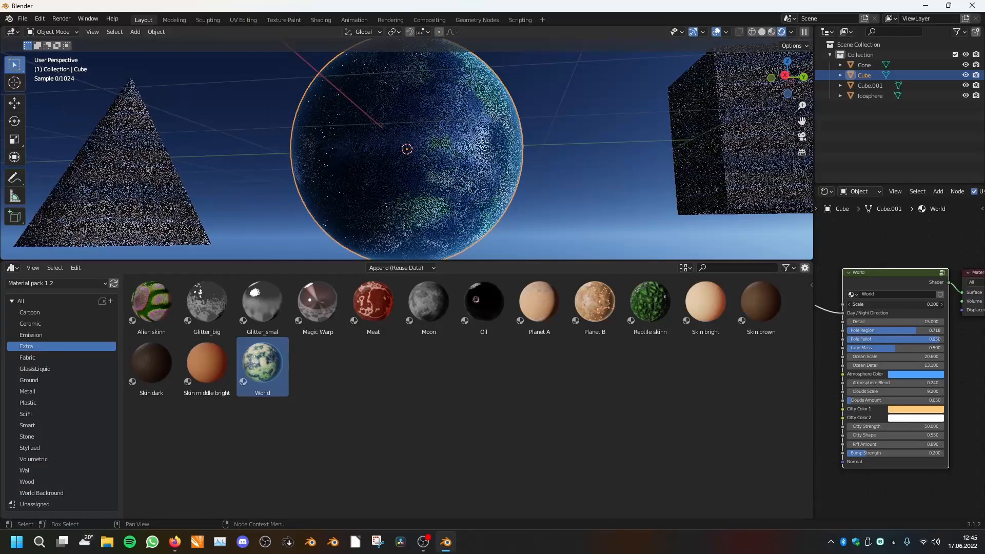
scroll(881, 301, "up", 2)
middle_click_drag(454, 154, 450, 191)
scroll(451, 190, "up", 2)
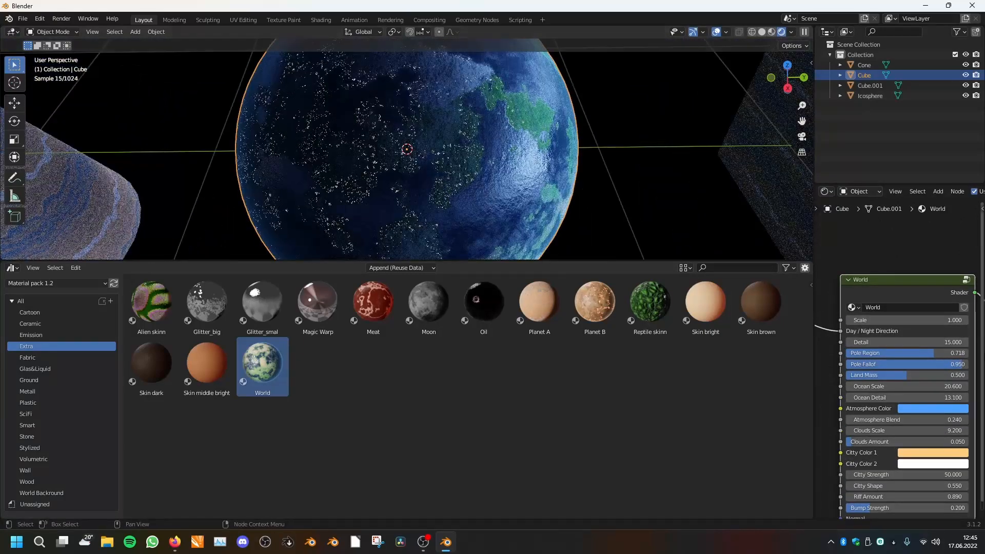
- Try different Pole Region and Pole Fallof values on the World material
left_click_drag(888, 358, 899, 357)
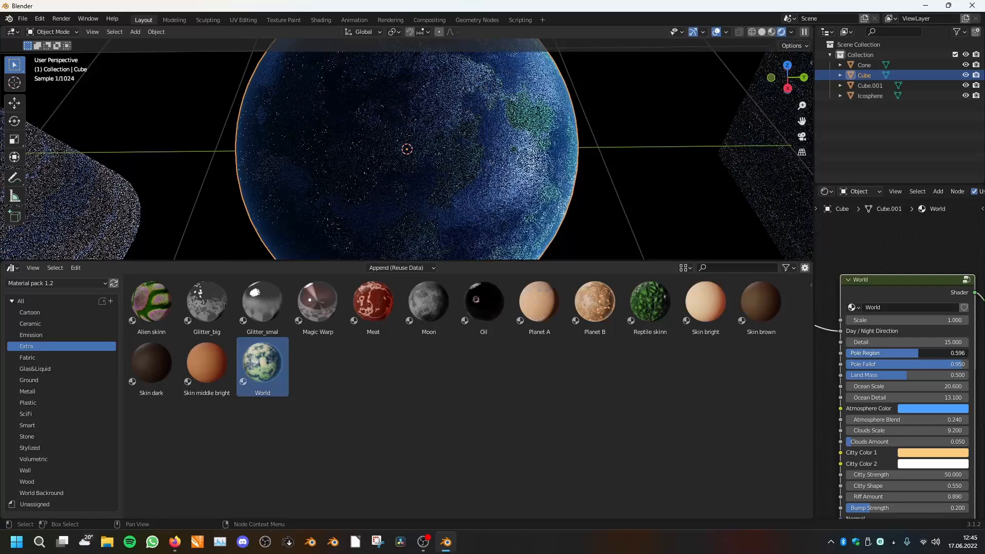
mouse_move(894, 353)
left_mouse_down()
mouse_move(933, 353)
mouse_move(929, 364)
mouse_move(902, 364)
left_mouse_up()
left_click_drag(961, 364, 961, 364)
middle_click_drag(488, 149, 488, 148)
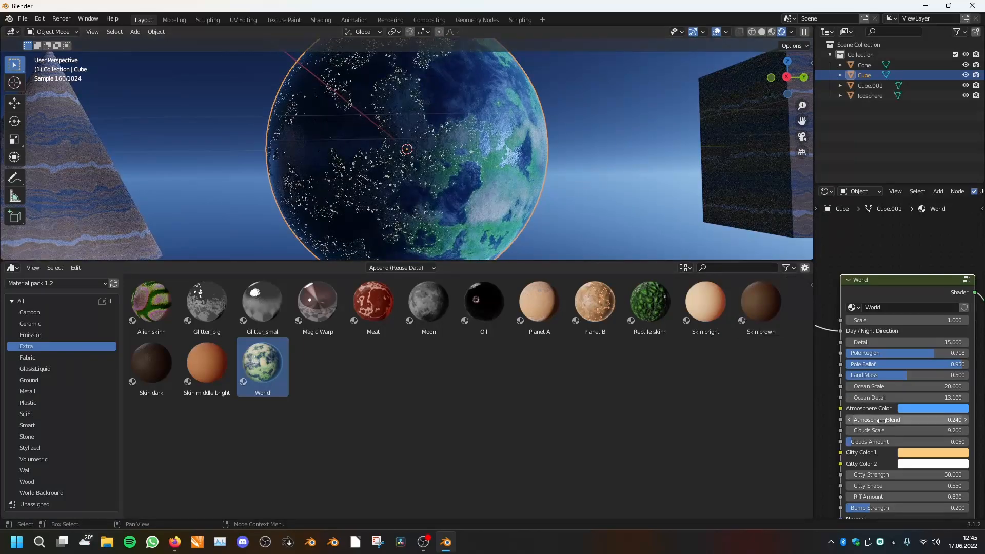
- Try different Atmosphere Blend, Clouds Scale and Citty Strength values on the World material
mouse_move(883, 420)
left_mouse_down()
mouse_move(923, 419)
mouse_move(862, 419)
mouse_move(903, 419)
mouse_move(876, 420)
mouse_move(898, 431)
mouse_move(876, 431)
left_mouse_up()
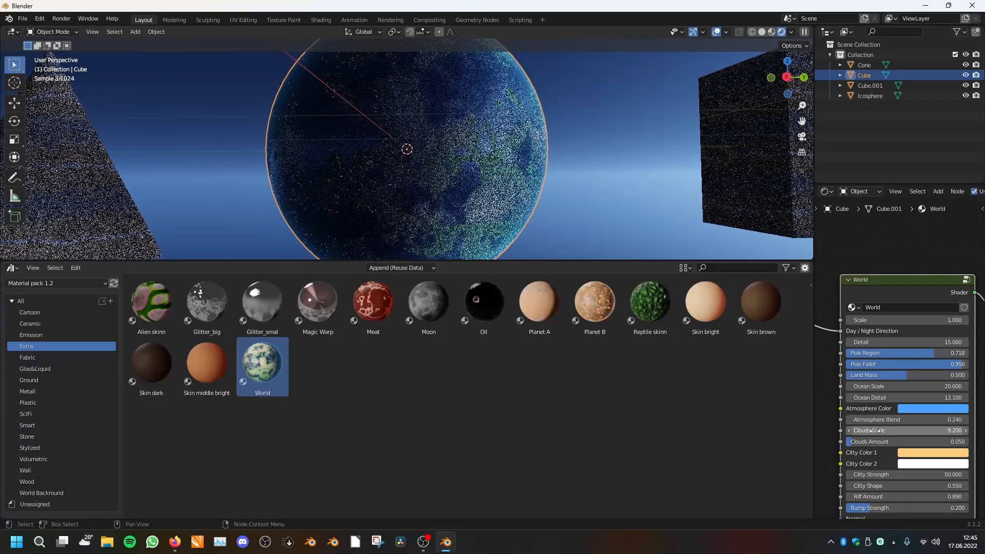
scroll(864, 364, "down", 1)
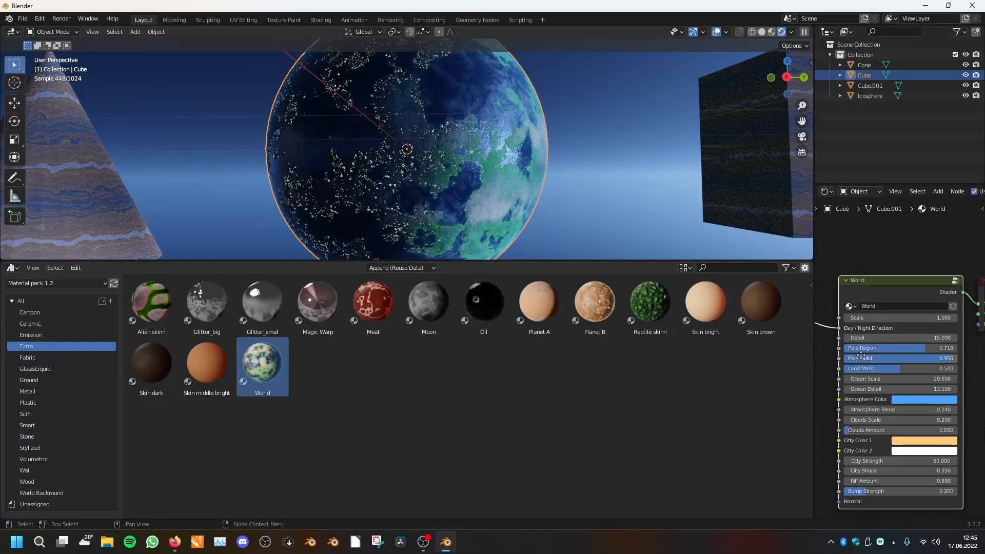
left_click_drag(874, 461, 903, 462)
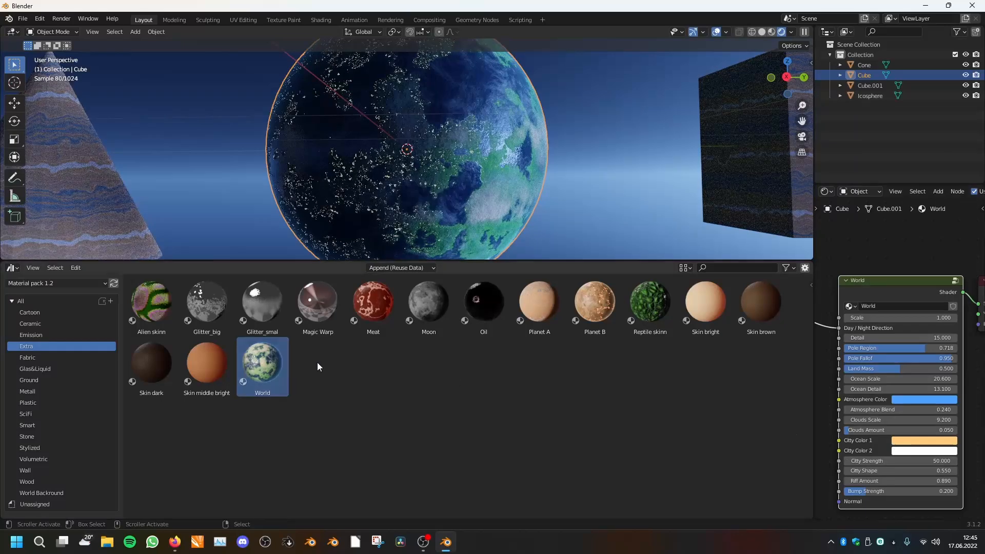
- Apply the Reptile skinn material to the cube and inspect its surface up close
scroll(669, 238, "down", 2)
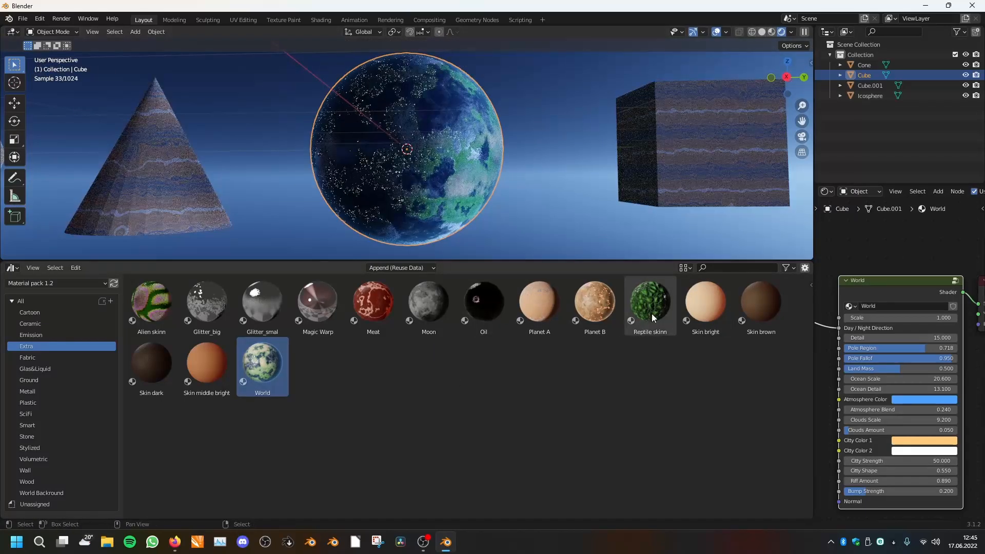
left_click_drag(653, 313, 704, 172)
middle_click_drag(722, 182, 522, 251, "shift")
scroll(470, 208, "up", 5)
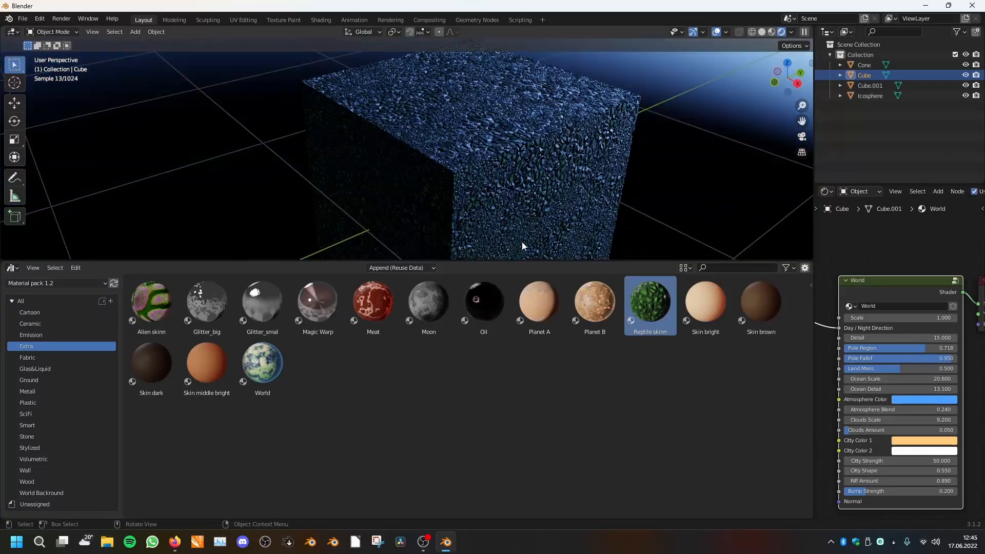
scroll(546, 189, "up", 2)
middle_click_drag(545, 190, 446, 231, "shift")
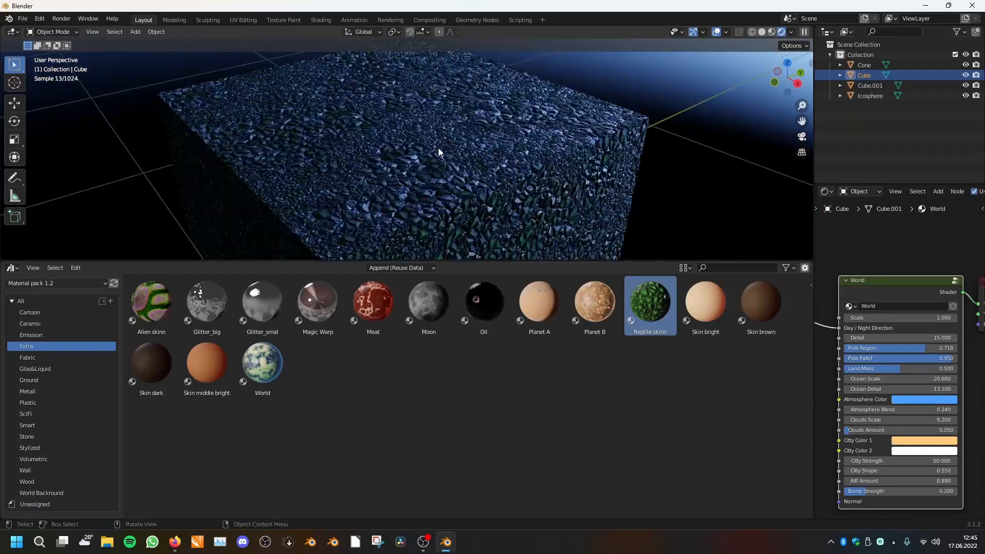
- Set the world background to the Material Library background asset and select the reptile-skin cube
left_click(50, 494)
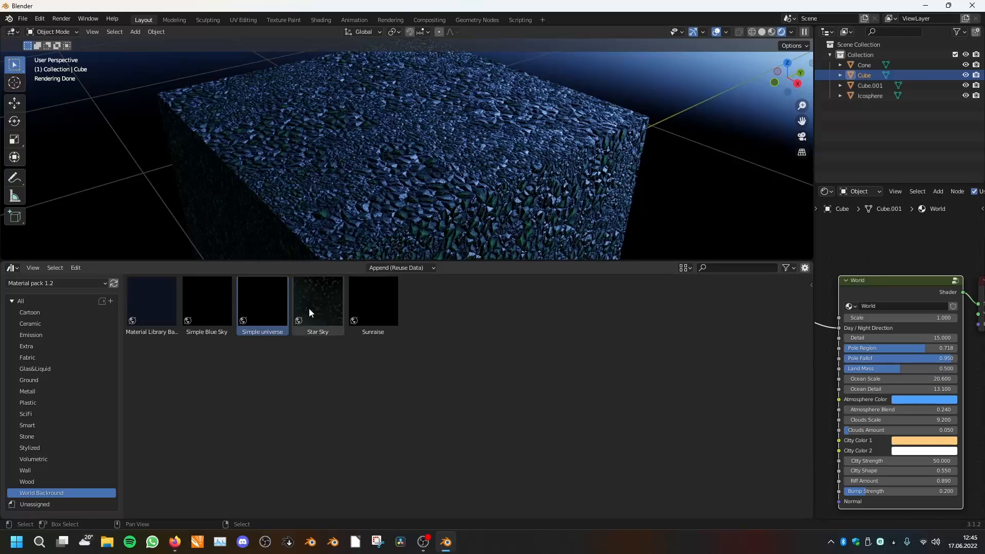
left_click_drag(361, 309, 630, 78)
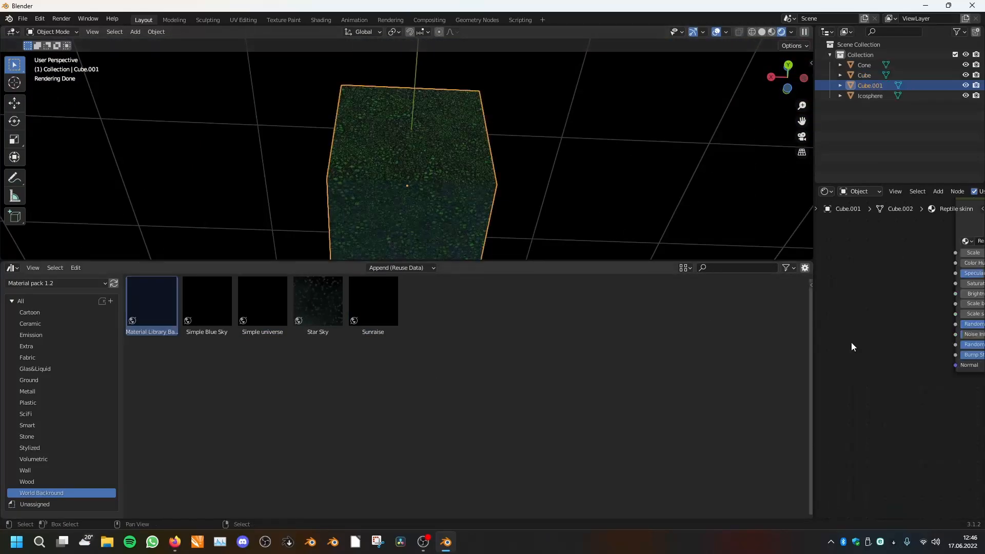
- Preview the Reptile skinn node's Albedo output on the cube, then return to its BSDF output
scroll(851, 343, "down", 8)
middle_click_drag(884, 351, 959, 416)
scroll(972, 377, "up", 11)
left_click(890, 295, "ctrl+shift")
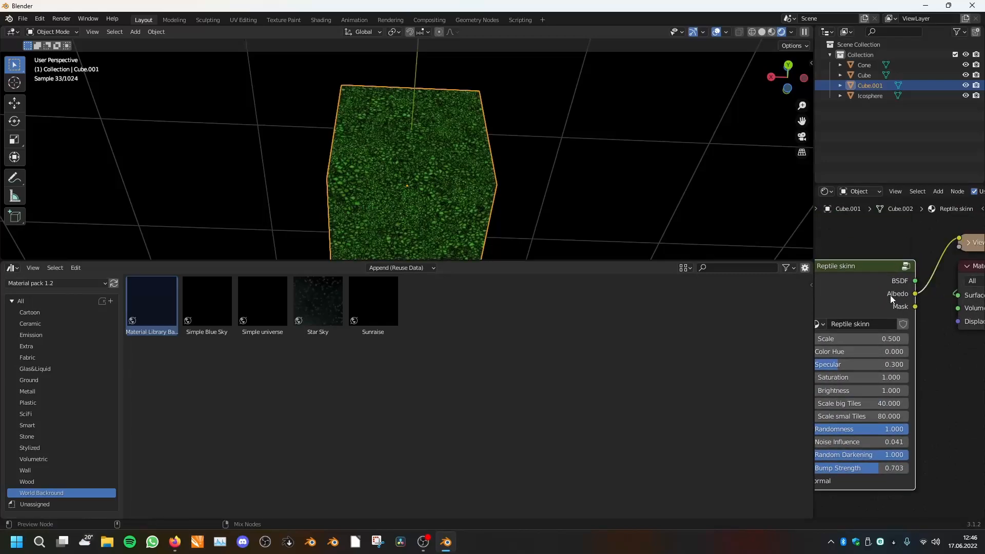
left_click(890, 295, "ctrl+shift")
middle_click_drag(528, 171, 636, 202)
scroll(571, 188, "up", 4)
scroll(571, 188, "up", 2)
left_click(893, 282, "ctrl+shift")
- Try different Color Hue and Randomness values on the Reptile skinn material
middle_click_drag(875, 365, 934, 331)
left_click_drag(893, 317, 951, 318)
key("ctrl+z")
middle_click_drag(938, 339, 893, 312)
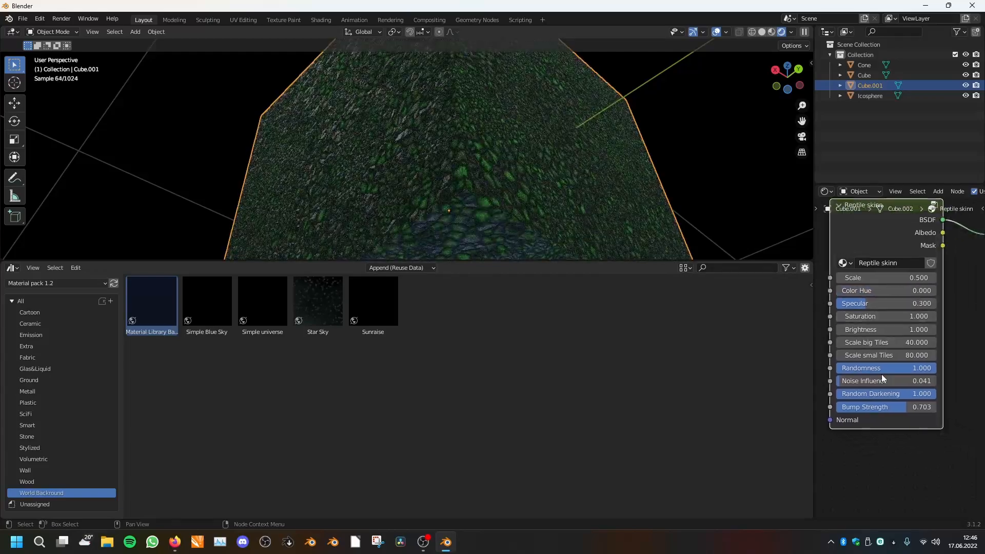
mouse_move(934, 368)
left_mouse_down()
mouse_move(837, 367)
mouse_move(937, 368)
left_mouse_up()
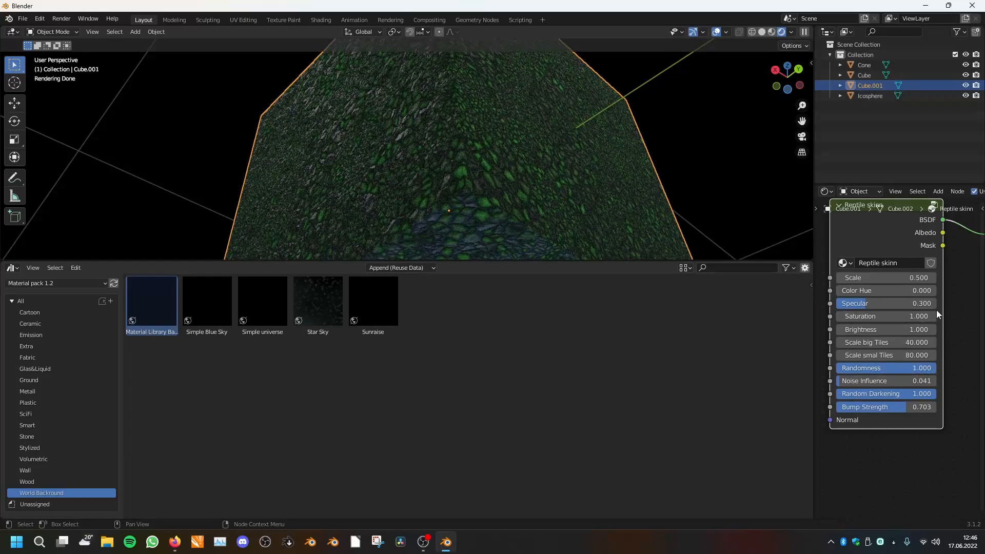
- Apply the Indian Pattern material from the Fabric category to the cone
left_click(56, 346)
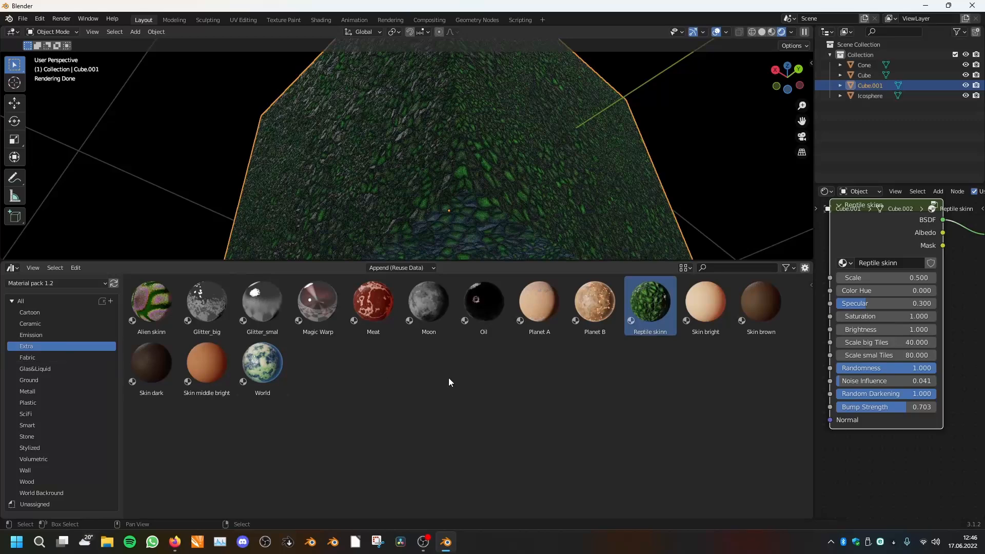
left_click(29, 359)
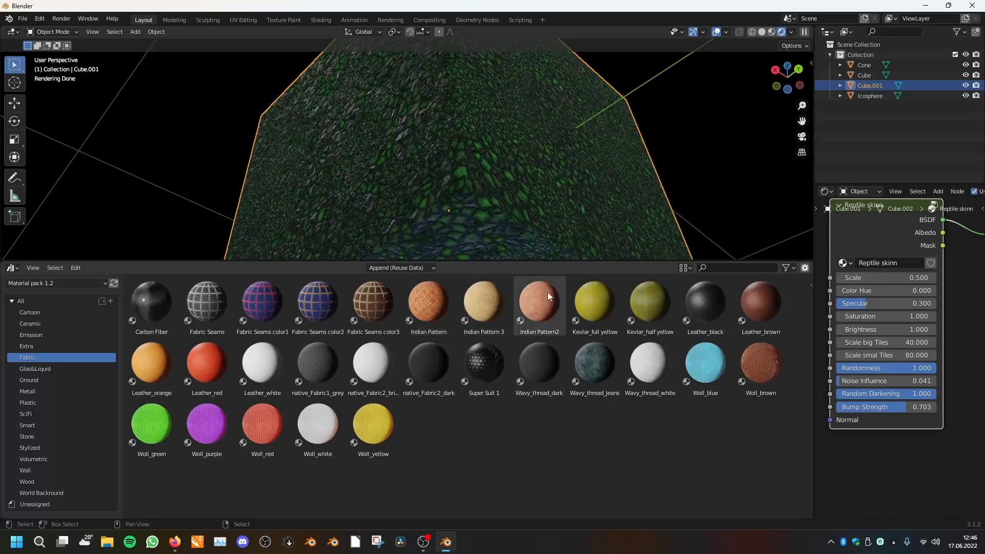
scroll(596, 156, "down", 4)
middle_click_drag(596, 156, 395, 201)
scroll(395, 201, "up", 6)
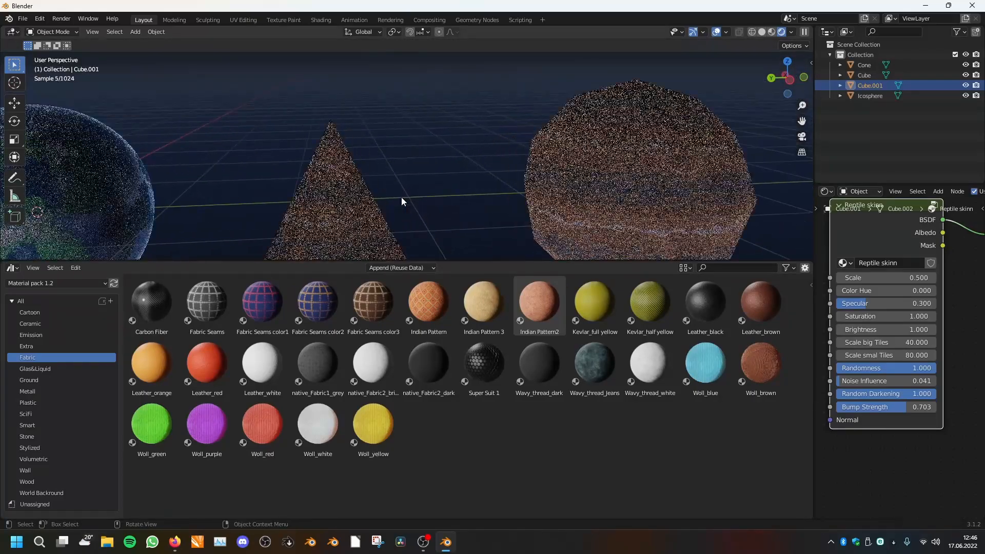
left_click_drag(428, 303, 447, 151)
scroll(430, 203, "down", 7)
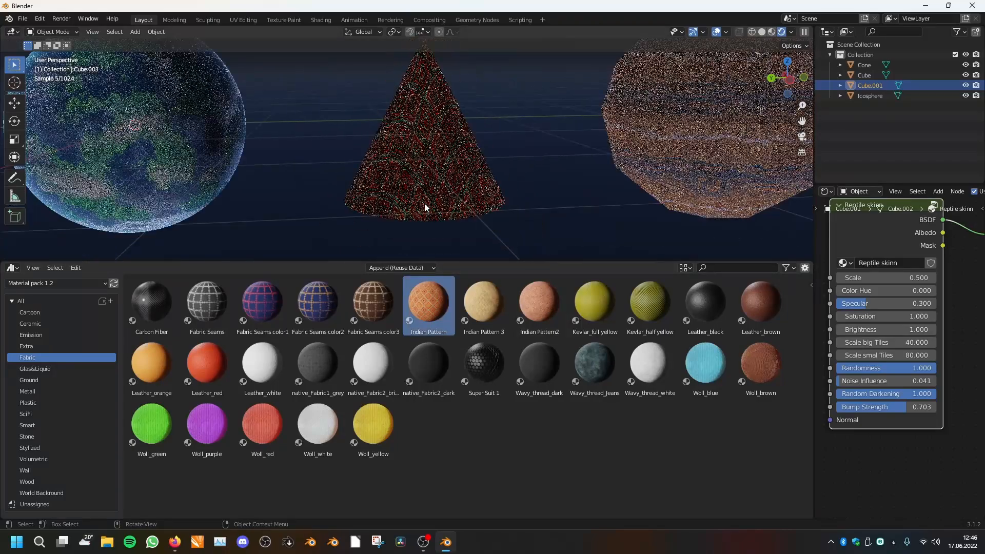
- Apply the Indian Pattern material to the sphere and inspect the weave up close
middle_click_drag(380, 209, 487, 189, "shift")
scroll(488, 188, "up", 2)
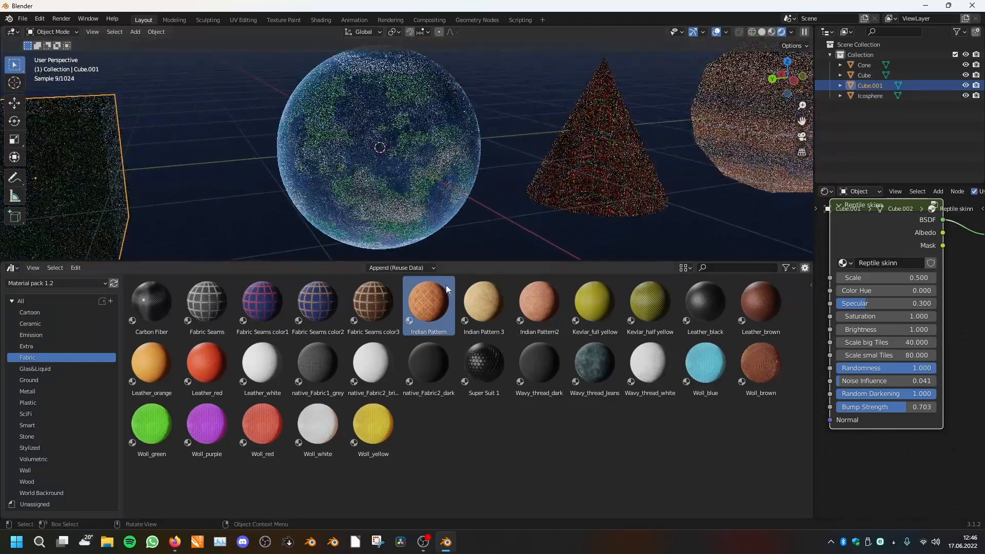
left_click_drag(389, 156, 391, 162)
middle_click_drag(395, 193, 422, 194)
scroll(422, 193, "up", 4)
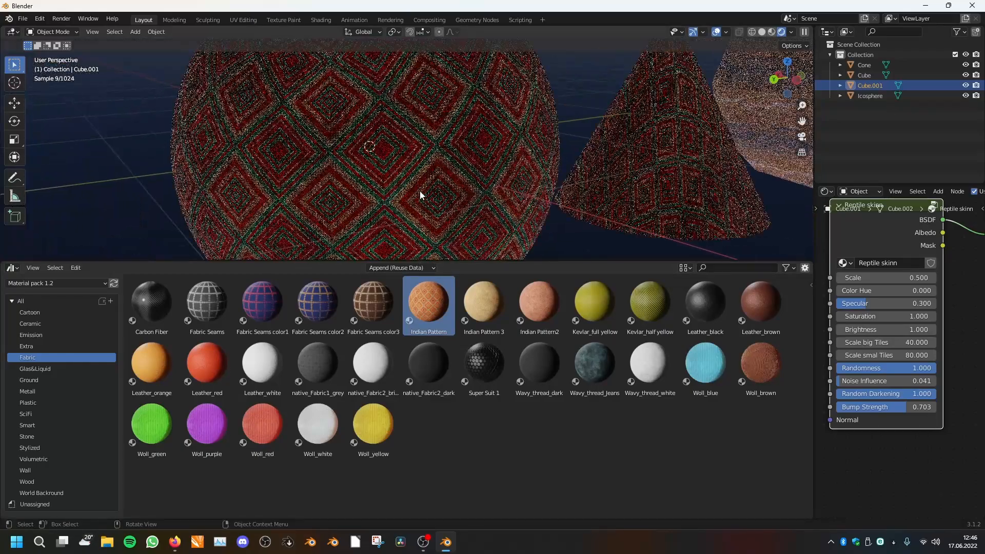
- Try the Indian Pattern2 and Indian Pattern 3 materials on the sphere
left_click(538, 302)
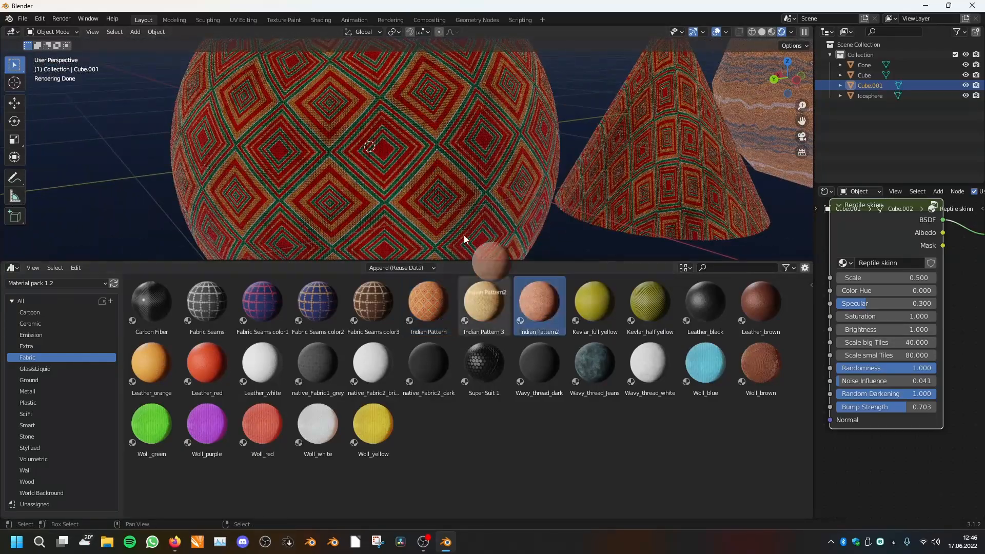
left_click_drag(483, 311, 407, 170)
scroll(427, 201, "down", 6)
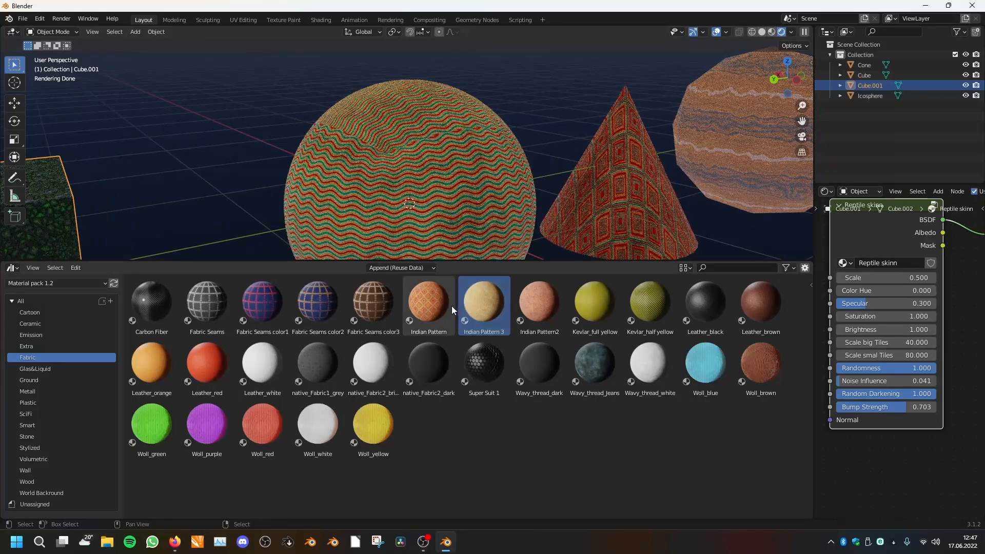
- Put the Indian Pattern material back on the sphere and select the sphere to show its node settings
left_click_drag(432, 310, 451, 221)
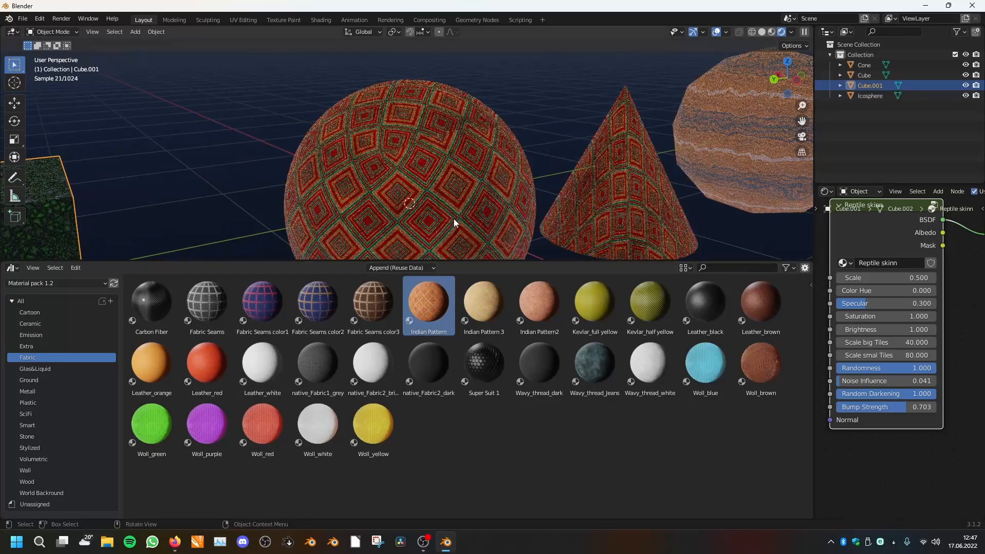
scroll(455, 192, "up", 3)
left_click(457, 156)
scroll(838, 297, "down", 3)
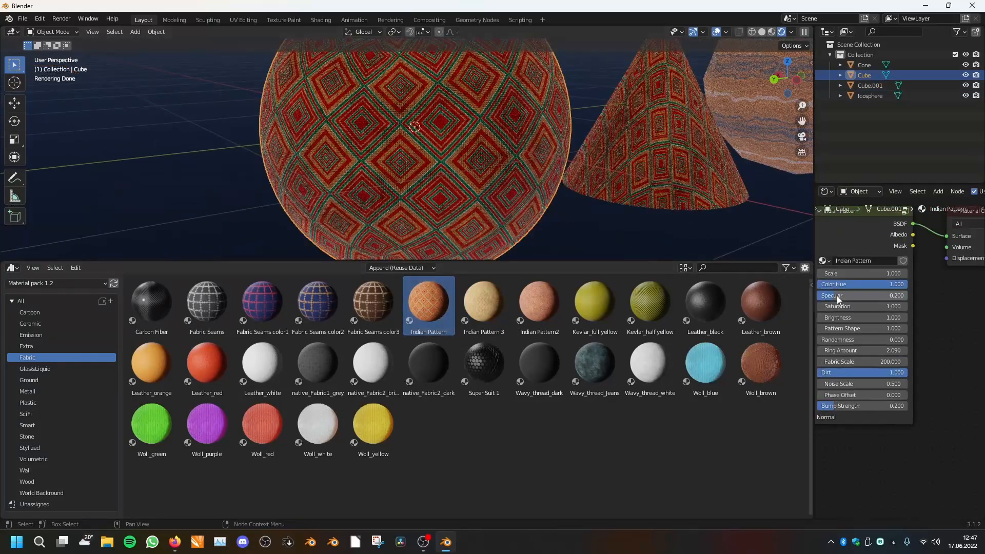
- Adjust the Indian Pattern node by testing Pattern Shape and Dirt variations and setting Color Hue to 0
middle_click_drag(838, 297, 875, 314)
scroll(877, 314, "up", 3)
left_click_drag(907, 296, 923, 342)
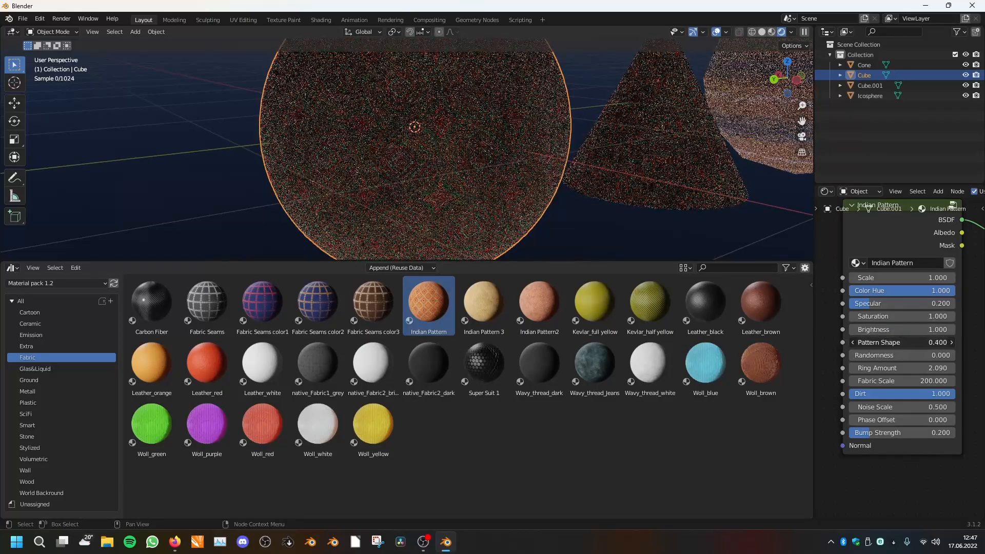
left_click_drag(896, 294, 850, 294)
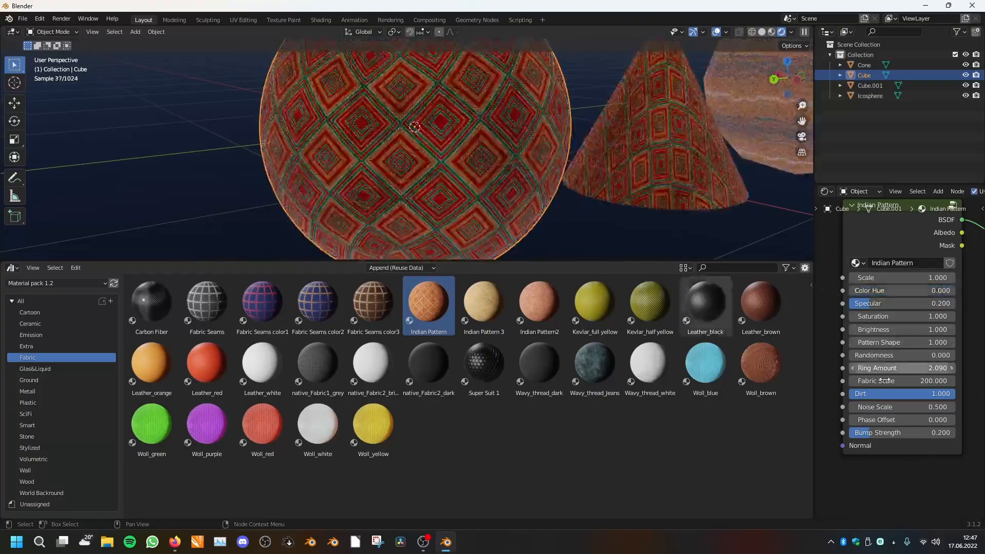
mouse_move(950, 394)
left_mouse_down()
mouse_move(849, 394)
mouse_move(956, 395)
left_mouse_up()
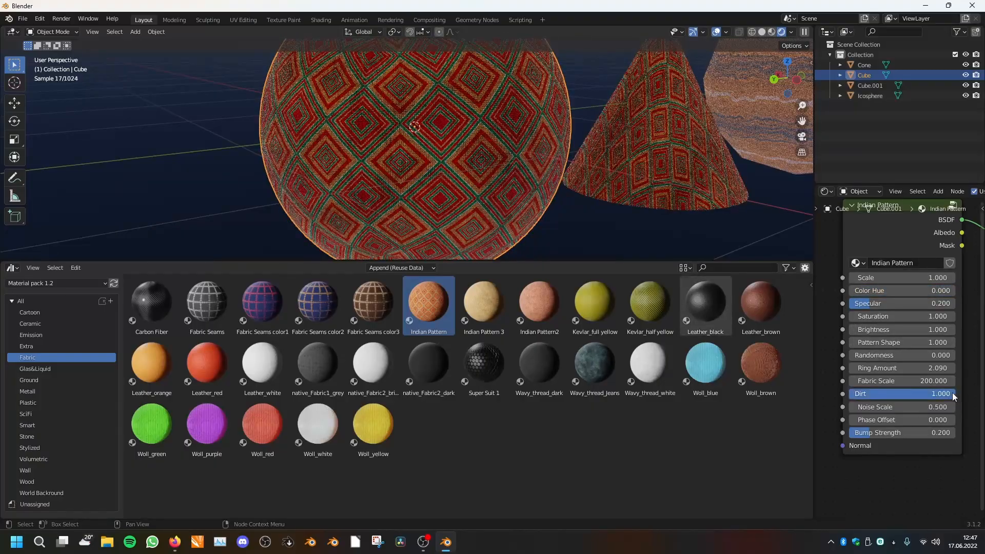
left_click_drag(893, 381, 935, 368)
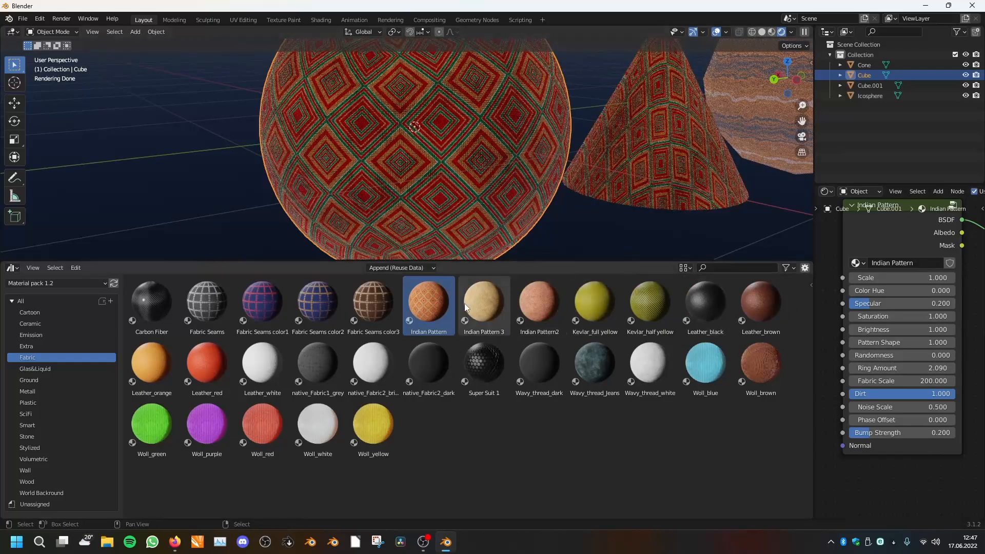
- Apply the Super Suit 1 fabric material to the icosphere and inspect it from several angles
scroll(416, 212, "down", 6)
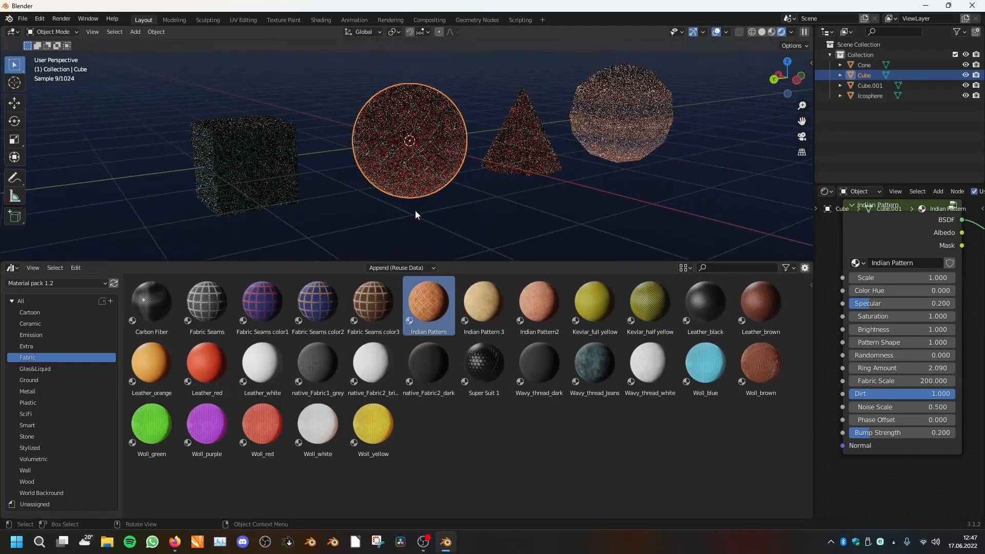
middle_click_drag(508, 199, 422, 226, "shift")
scroll(399, 200, "up", 3)
left_click_drag(484, 364, 506, 164)
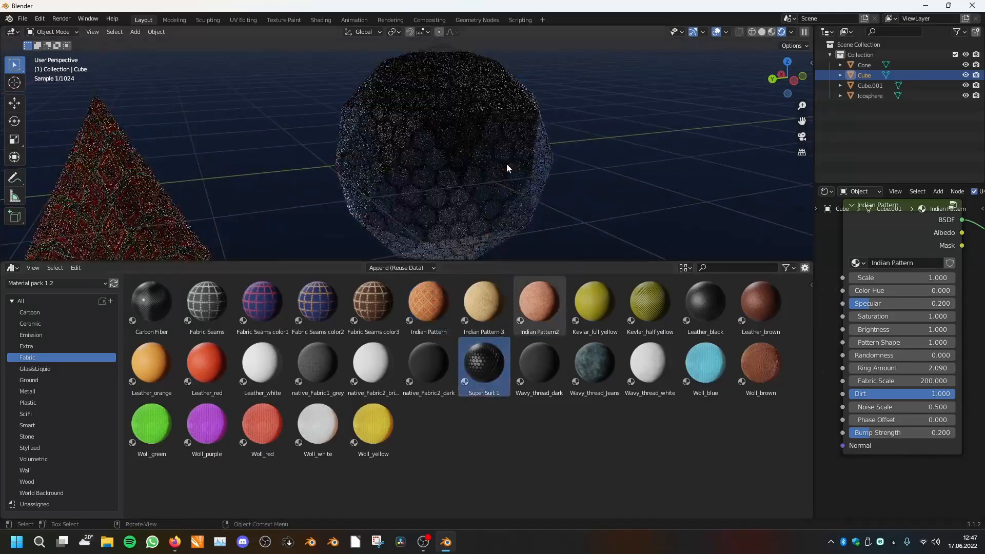
middle_click_drag(550, 178, 422, 179)
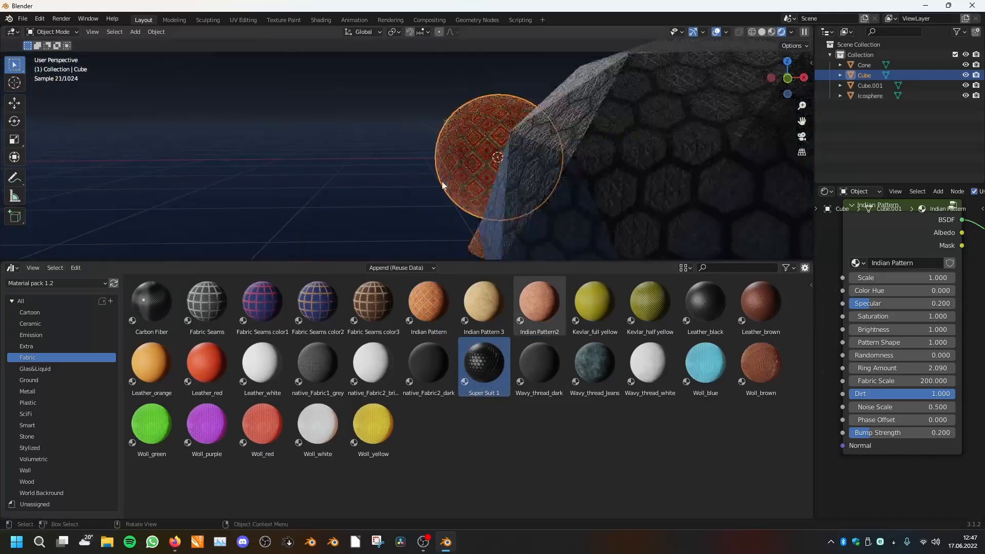
scroll(506, 187, "down", 3)
middle_click_drag(495, 189, 582, 195)
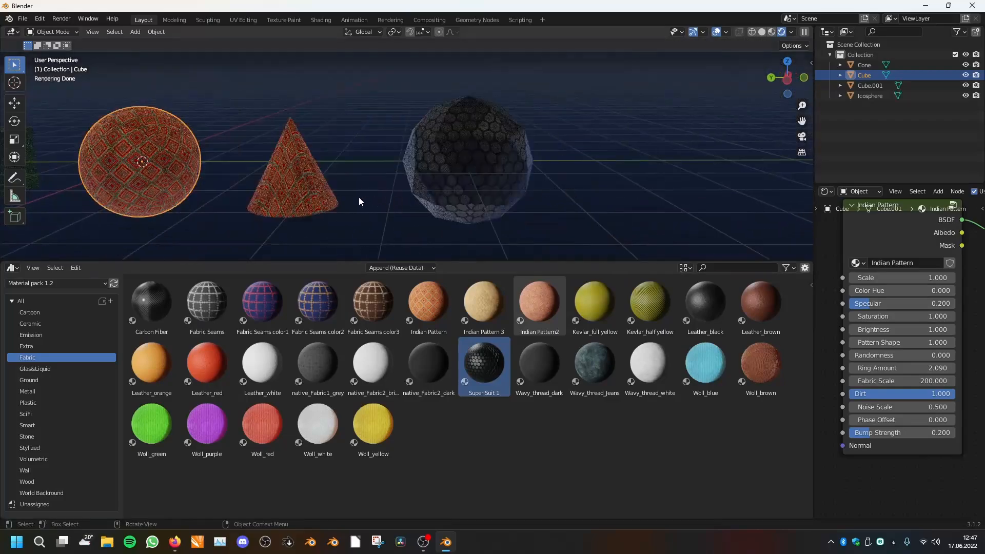
- Apply the Super Suit 1 material to the sphere and inspect its hexagon pattern up close
middle_click_drag(424, 204, 804, 208, "shift")
scroll(805, 208, "up", 4)
left_click_drag(484, 364, 695, 178)
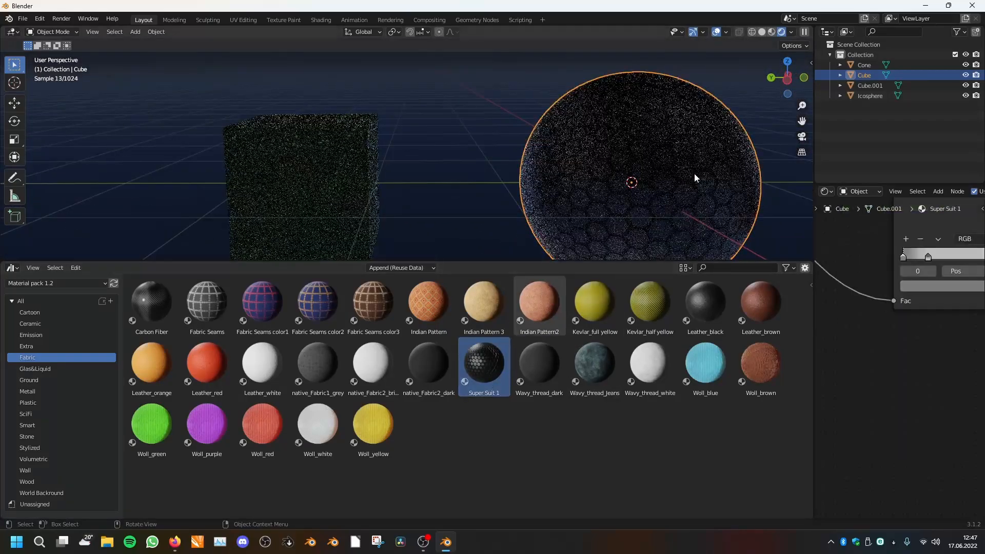
key("KP_Decimal")
scroll(694, 178, "up", 5)
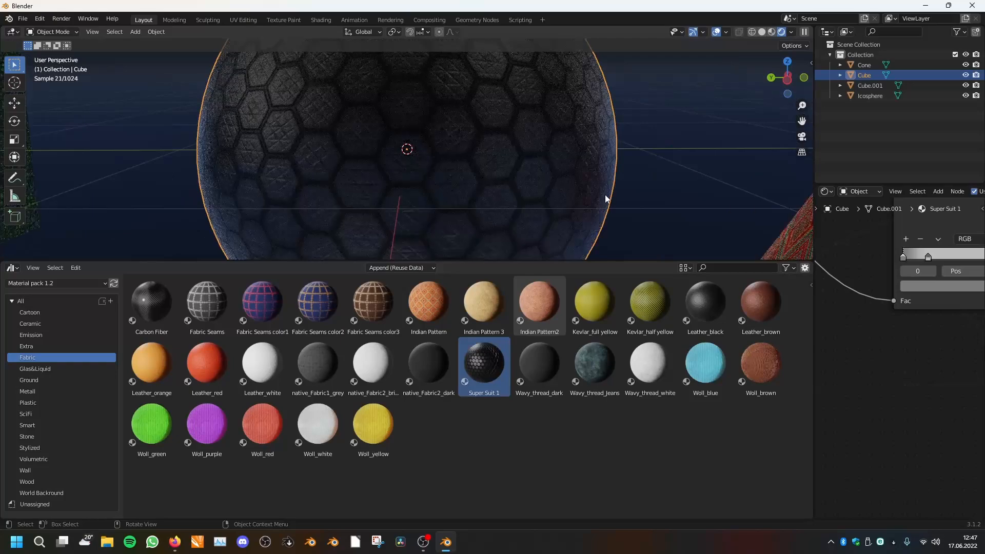
middle_click_drag(605, 198, 642, 92)
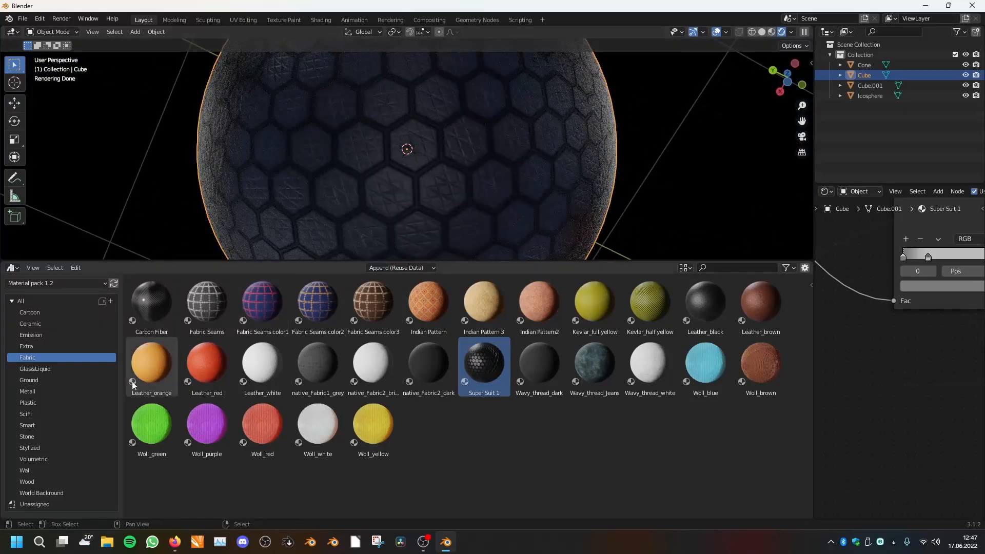
- Apply the Sunraise world background and view the lit sphere up close
left_click(64, 492)
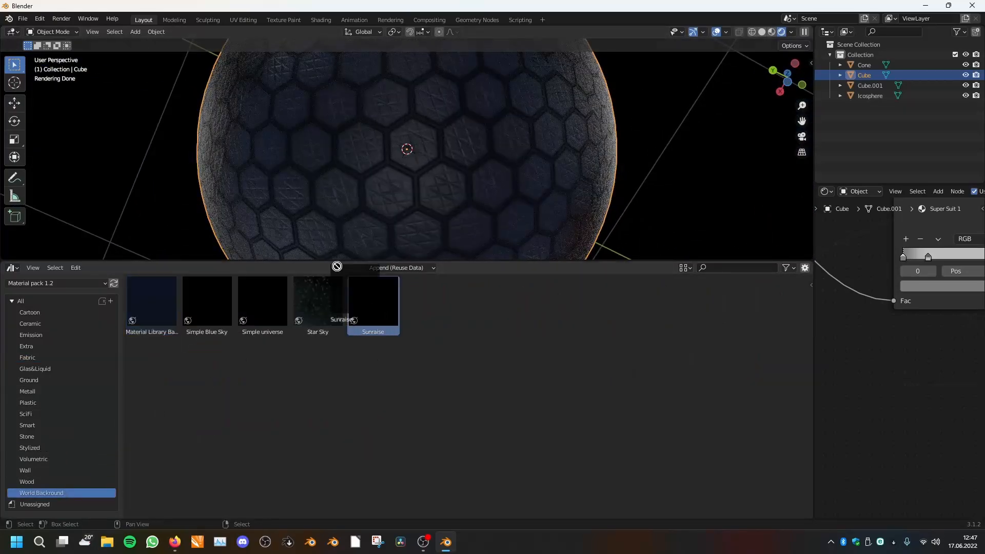
left_click_drag(358, 294, 430, 179)
middle_click_drag(481, 93, 429, 168)
scroll(452, 166, "up", 5)
scroll(355, 144, "down", 2)
middle_click_drag(390, 108, 419, 122, "shift")
- Examine the complete node tree of the sphere's Super Suit 1 material
scroll(879, 254, "down", 7)
scroll(895, 255, "down", 6)
middle_click_drag(944, 314, 970, 315)
scroll(927, 314, "down", 8)
middle_click_drag(885, 306, 908, 279)
scroll(908, 278, "up", 4)
scroll(909, 314, "down", 2)
middle_click_drag(910, 318, 898, 321)
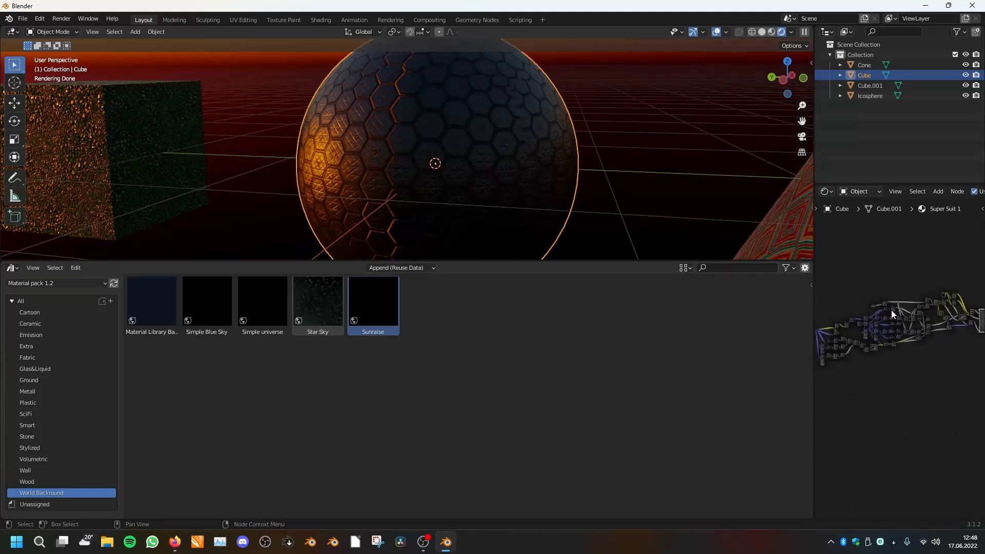
scroll(892, 311, "down", 3)
scroll(890, 287, "up", 3)
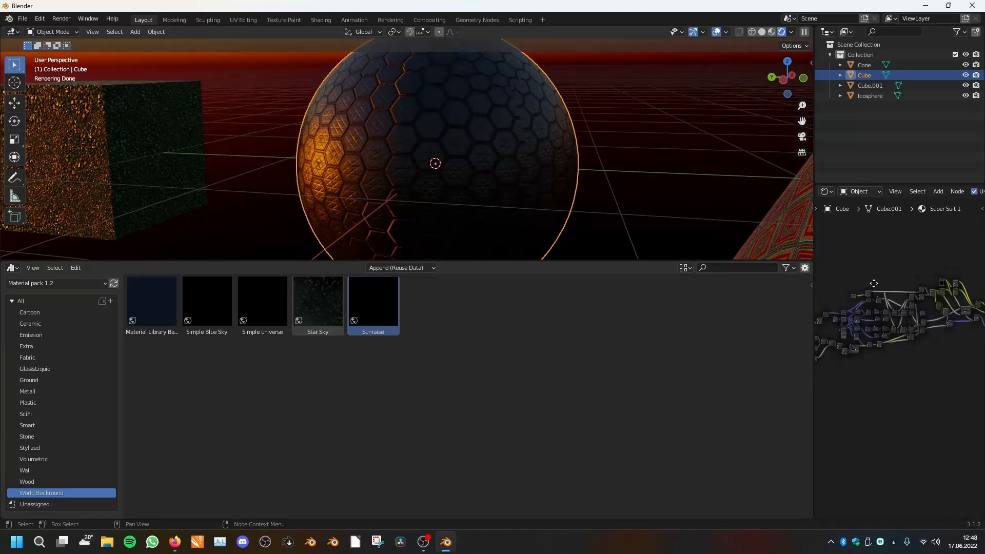
- Apply the Glas refraction material from the Glas&Liquid category to the sphere and inspect its refraction up close
left_click(35, 367)
scroll(534, 201, "down", 6)
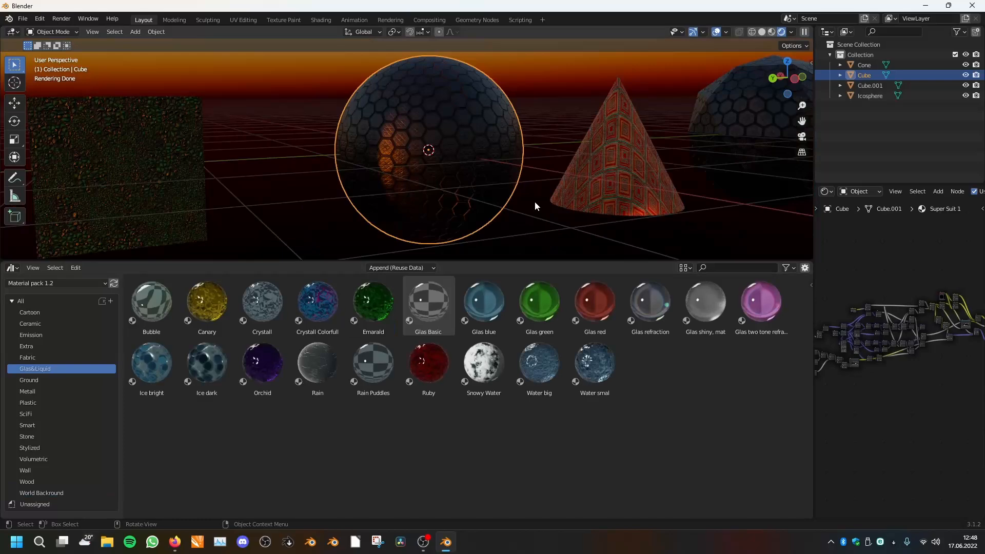
scroll(534, 193, "up", 3)
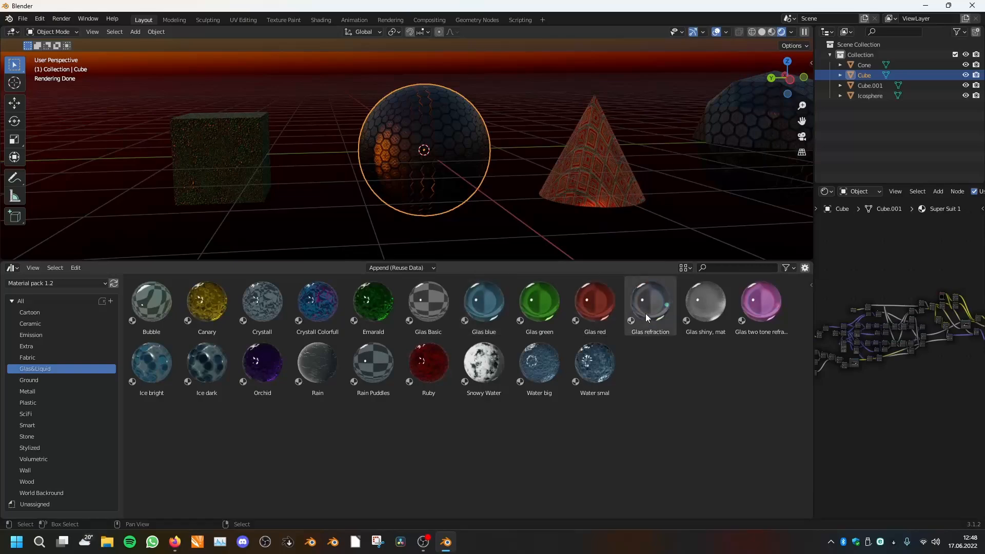
left_click_drag(649, 314, 636, 288)
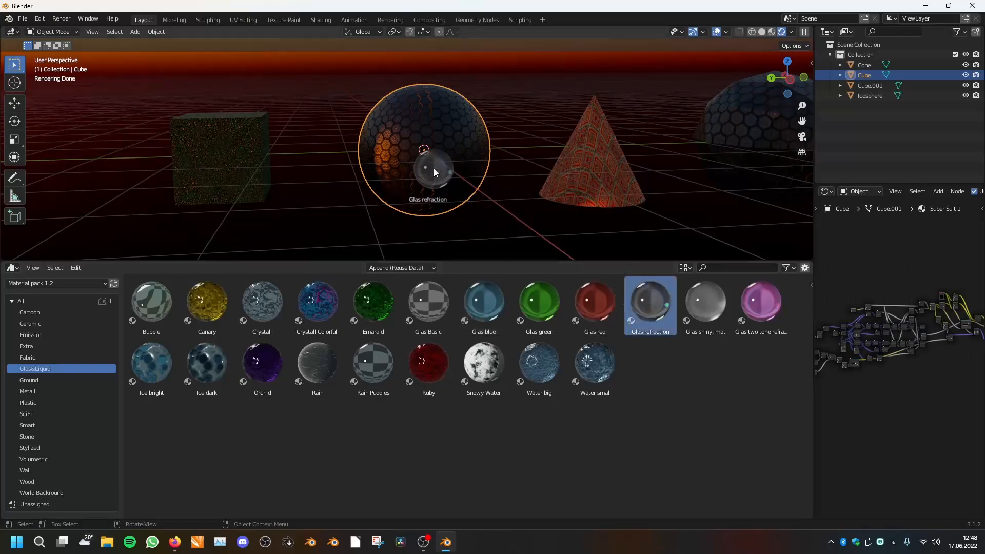
left_click_drag(434, 172, 437, 175)
middle_click_drag(424, 174, 472, 201)
scroll(399, 186, "up", 5)
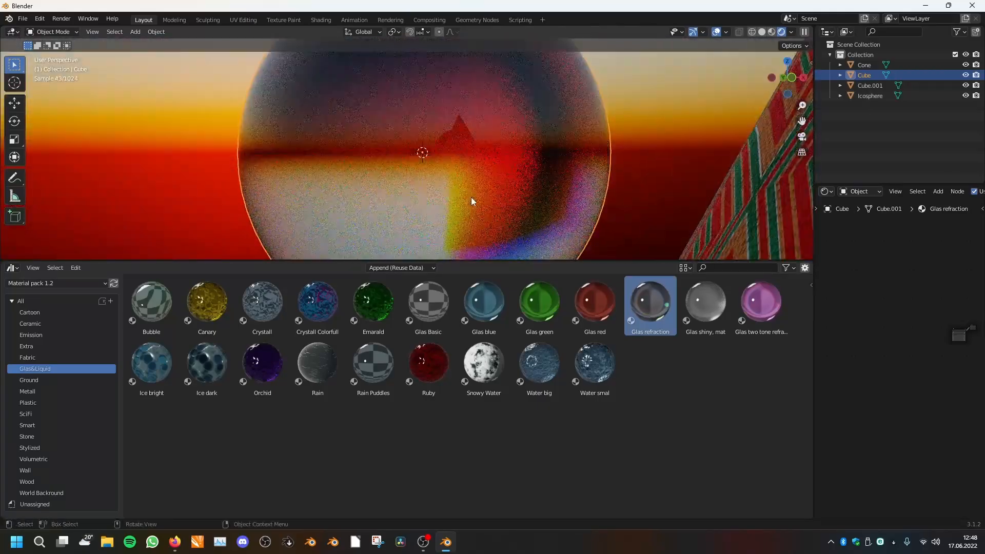
- Replace the world background with Star Sky and inspect the glass sphere against it
left_click(66, 489)
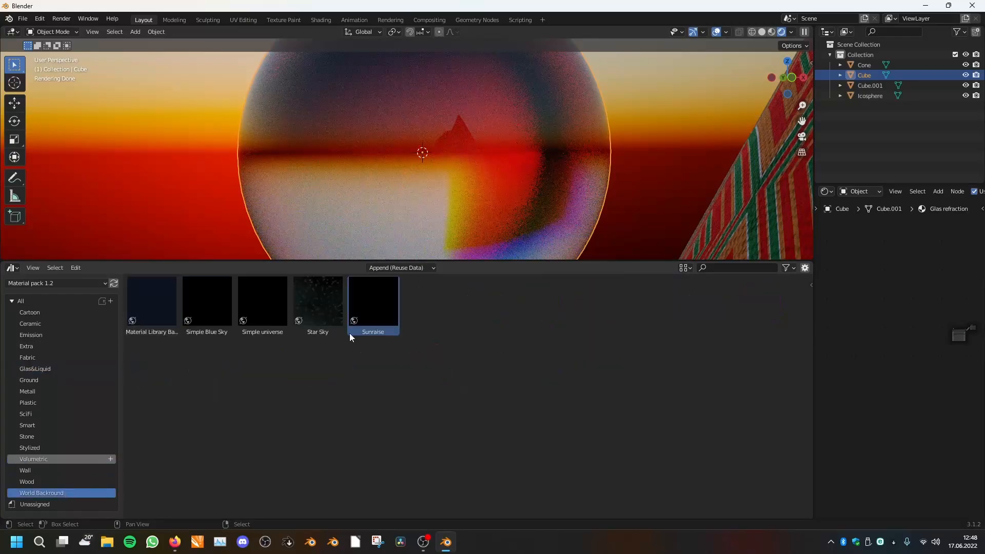
left_click_drag(200, 121, 394, 177)
middle_click_drag(419, 199, 321, 142)
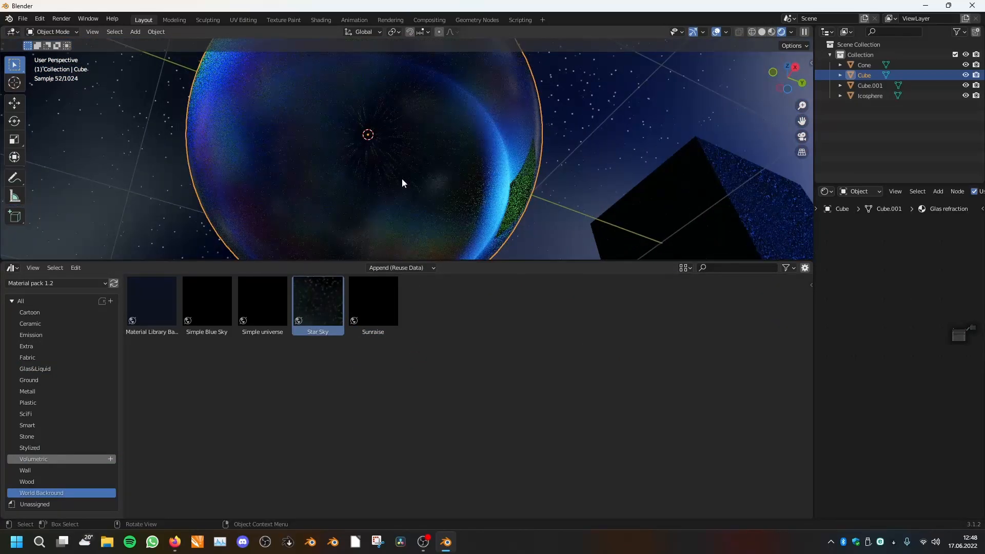
middle_click_drag(402, 179, 389, 167)
mouse_move(453, 165)
middle_mouse_down()
mouse_move(411, 169)
mouse_move(420, 191)
mouse_move(492, 130)
middle_mouse_up()
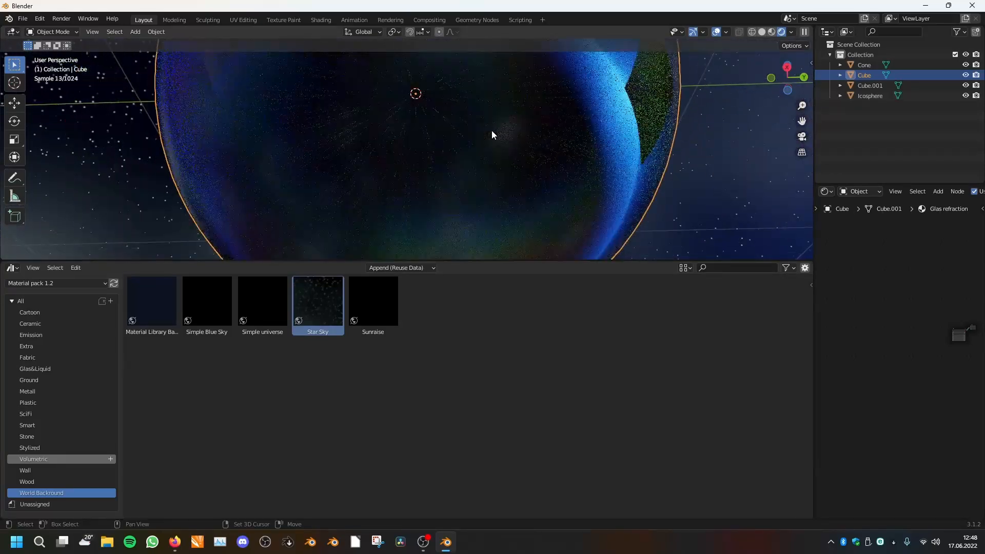
- Turn off Scene World in the viewport shading and raise World Opacity to show the HDRI environment behind the objects
left_click(791, 32)
left_click(747, 93)
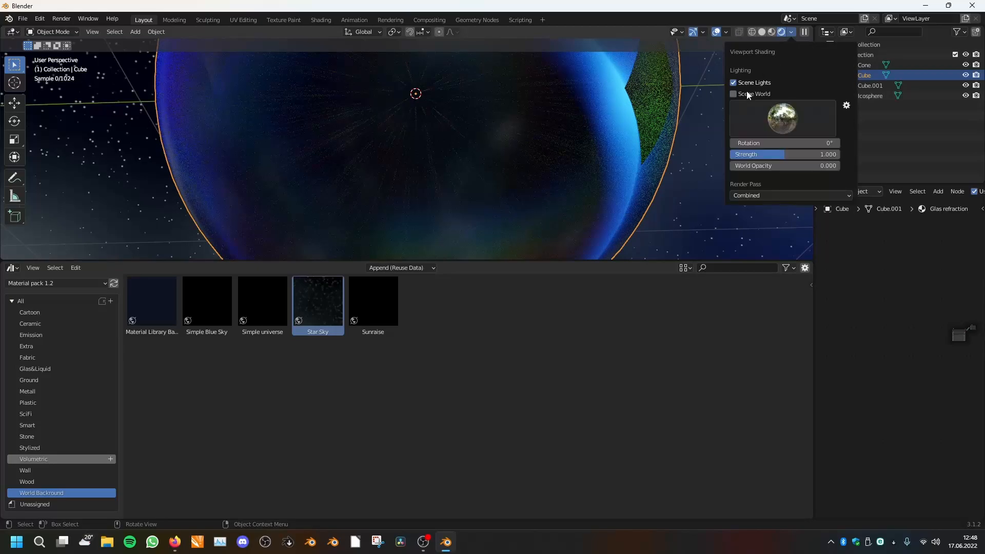
scroll(550, 132, "down", 5)
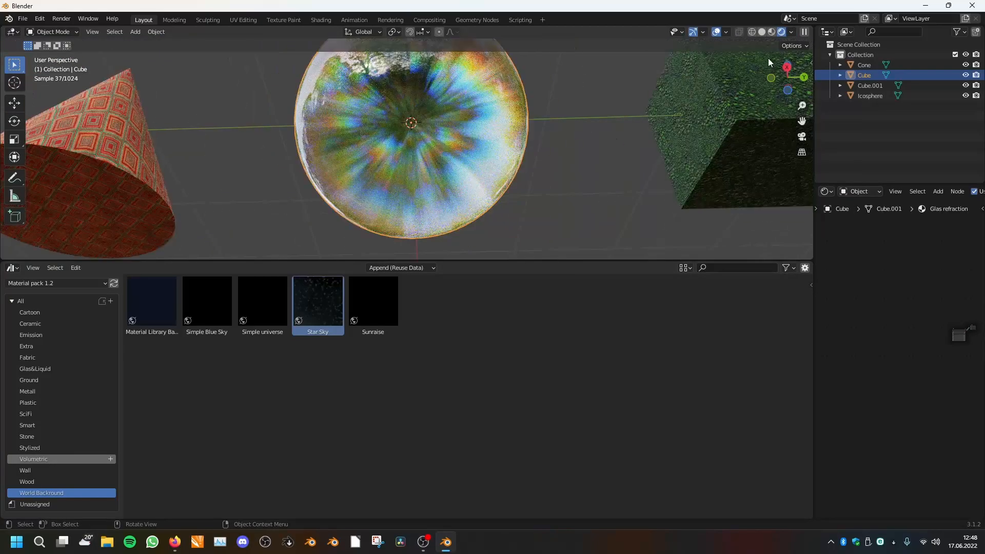
left_click(790, 32)
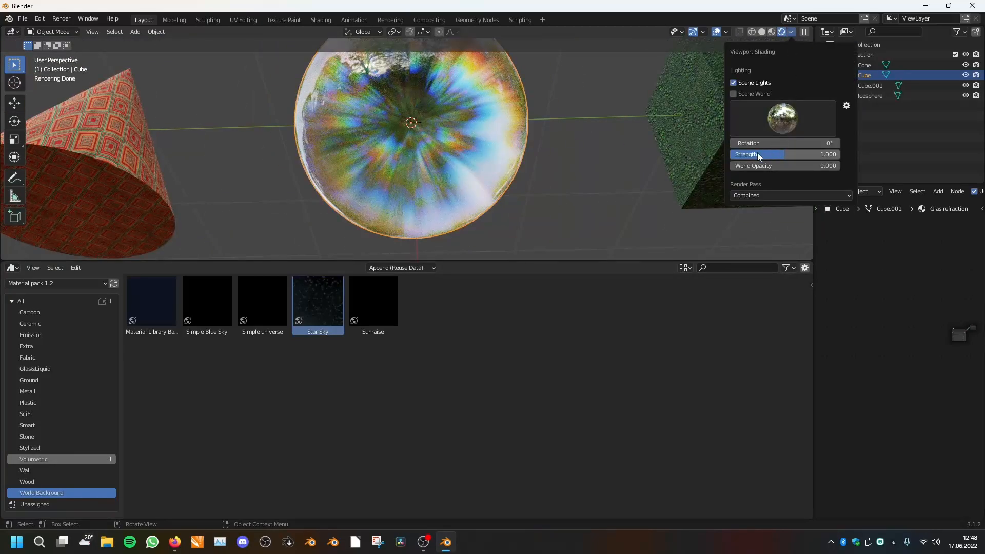
left_click_drag(752, 165, 836, 165)
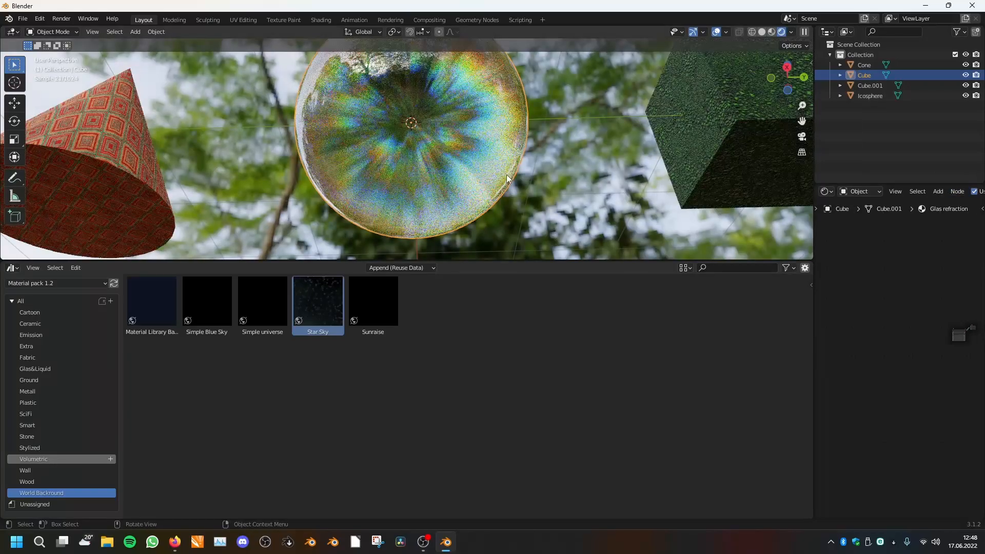
scroll(506, 174, "up", 2)
middle_click_drag(482, 111, 475, 124)
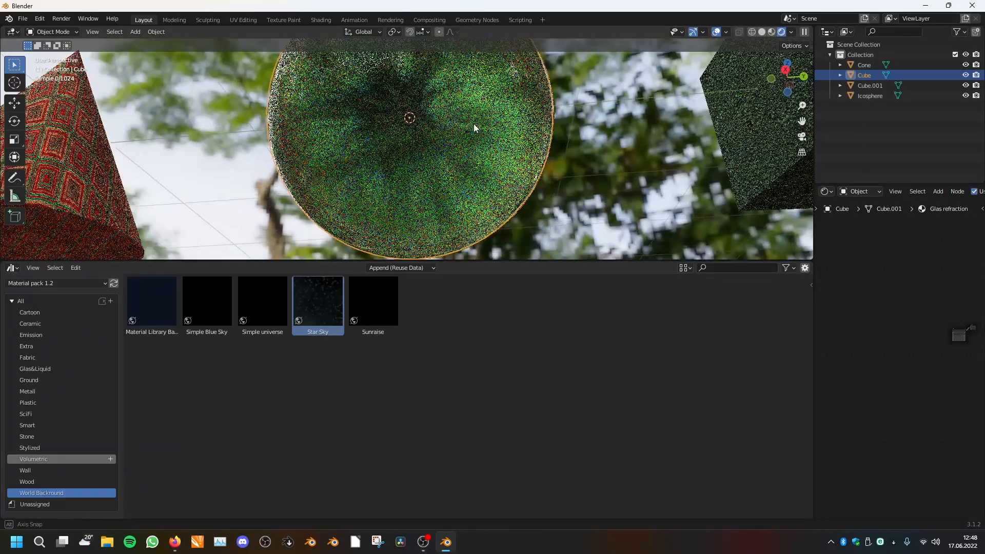
- Bring up the Glas refraction node's settings and set Refraction Direction to 0.323
middle_click_drag(850, 307, 829, 298)
scroll(834, 300, "up", 7)
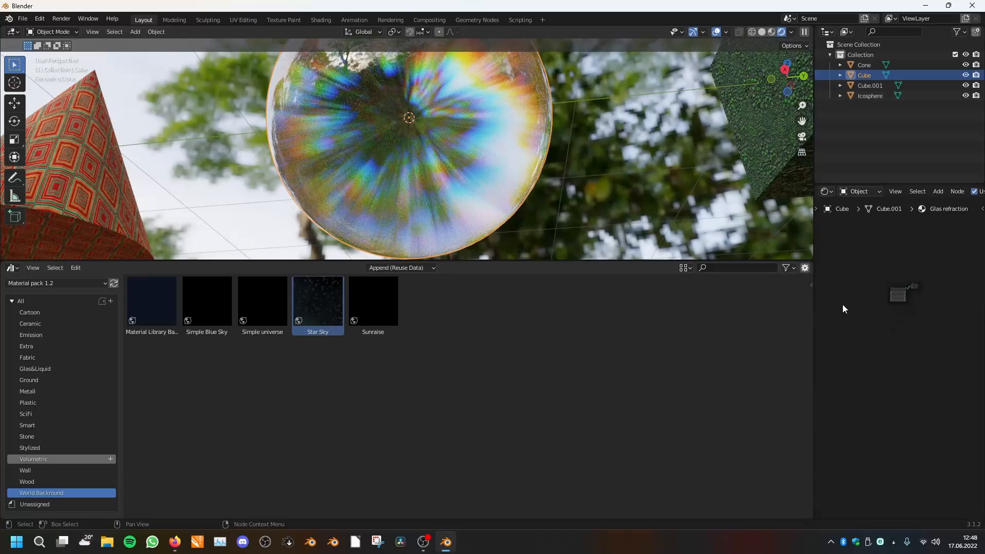
key("Home")
scroll(843, 304, "up", 8)
left_click_drag(949, 352, 866, 352)
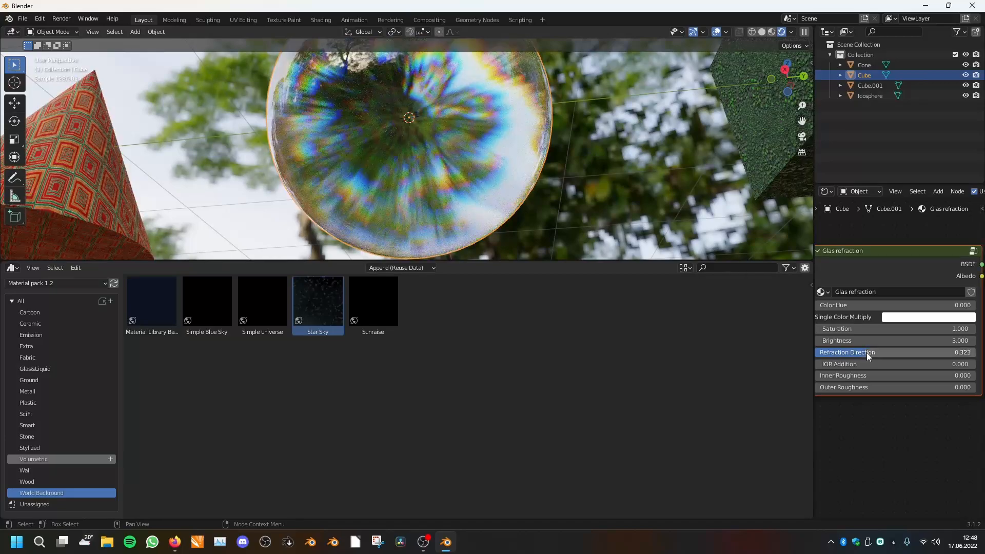
middle_click_drag(884, 309, 892, 304)
- Try other Saturation values and a Brightness of 1 on the Glas refraction node, restoring Brightness to 3
left_click_drag(903, 324, 974, 324)
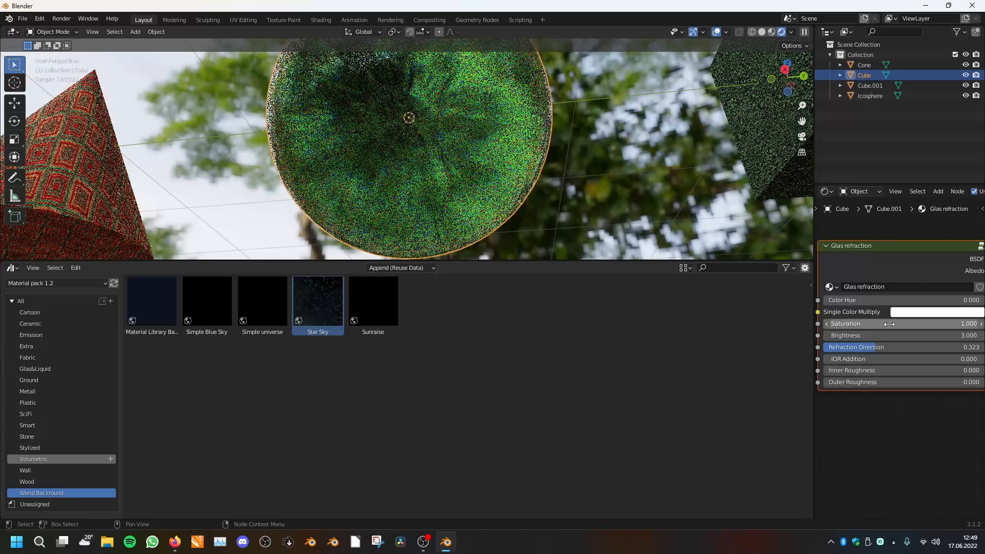
double_click(888, 336)
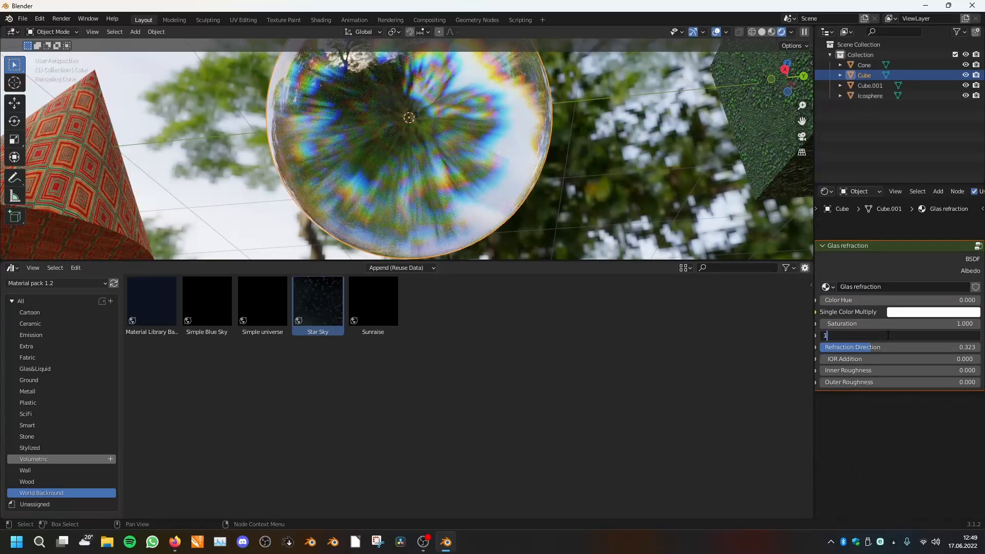
type("1")
key("Return")
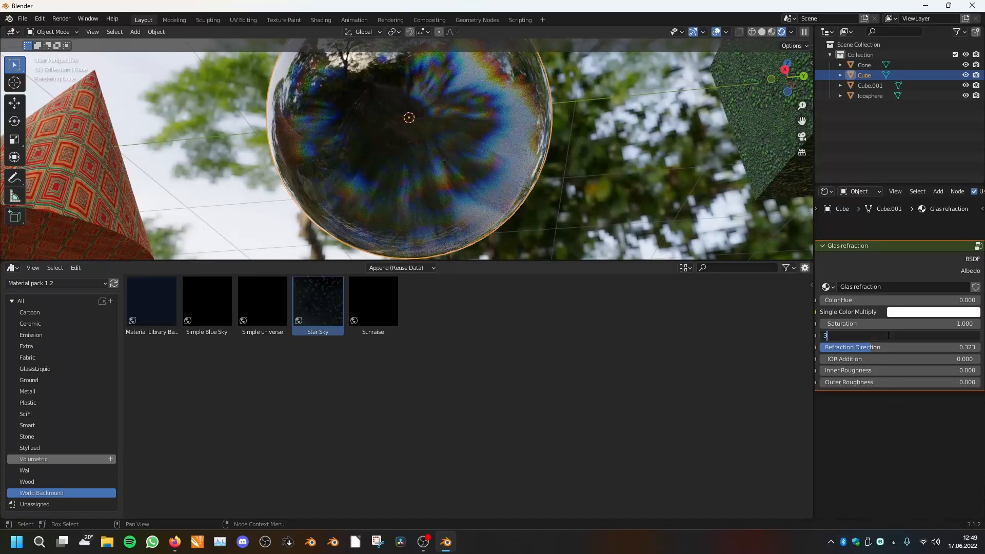
key("Return")
- Try different Color Hue and IOR Addition values on the Glas refraction node, returning both to 0
left_click_drag(834, 300, 916, 299)
left_click_drag(844, 359, 872, 359)
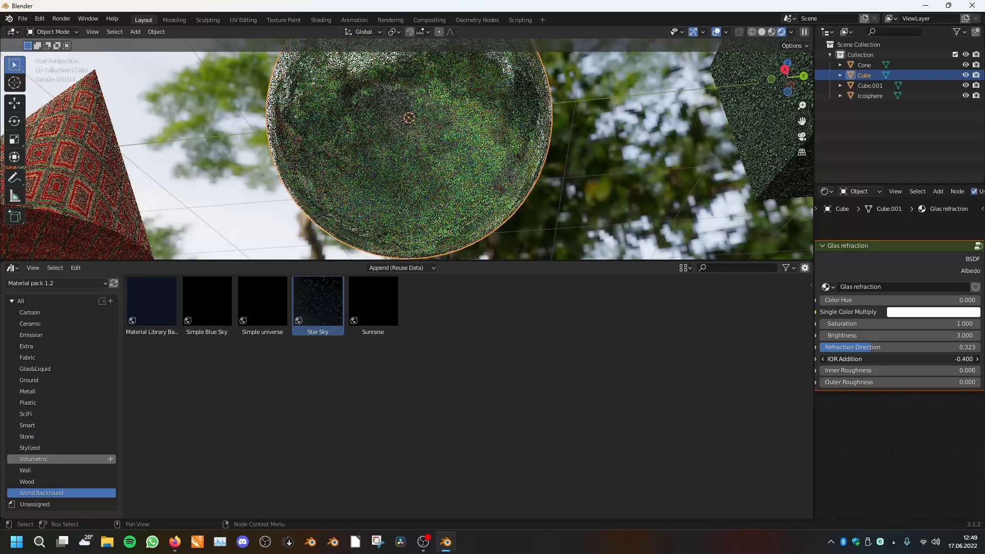
mouse_move(872, 358)
left_mouse_down()
mouse_move(846, 359)
mouse_move(904, 370)
mouse_move(862, 370)
left_mouse_up()
- Look through the Extra, Fabric and Glas&Liquid materials and apply Glas two tone refraction to the sphere
left_click(41, 345)
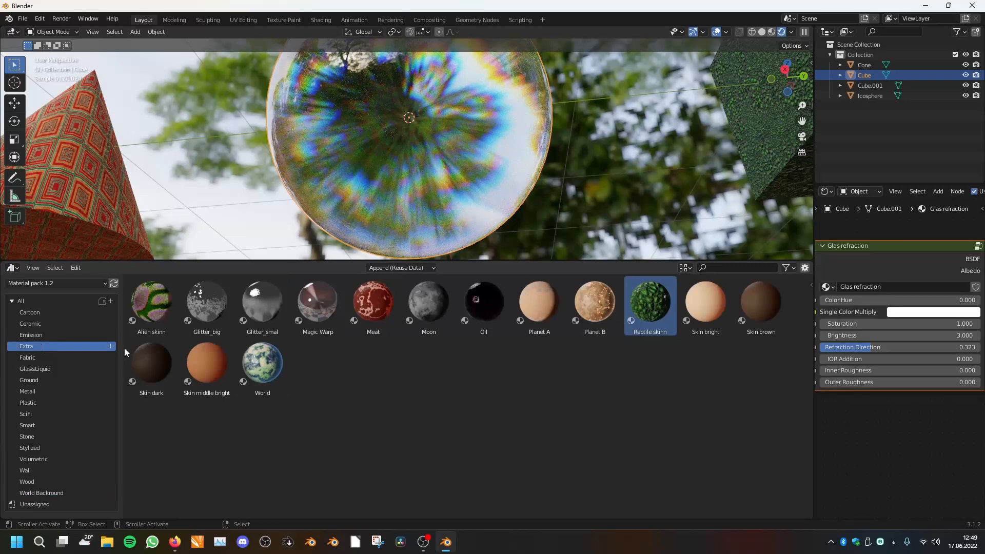
left_click(54, 357)
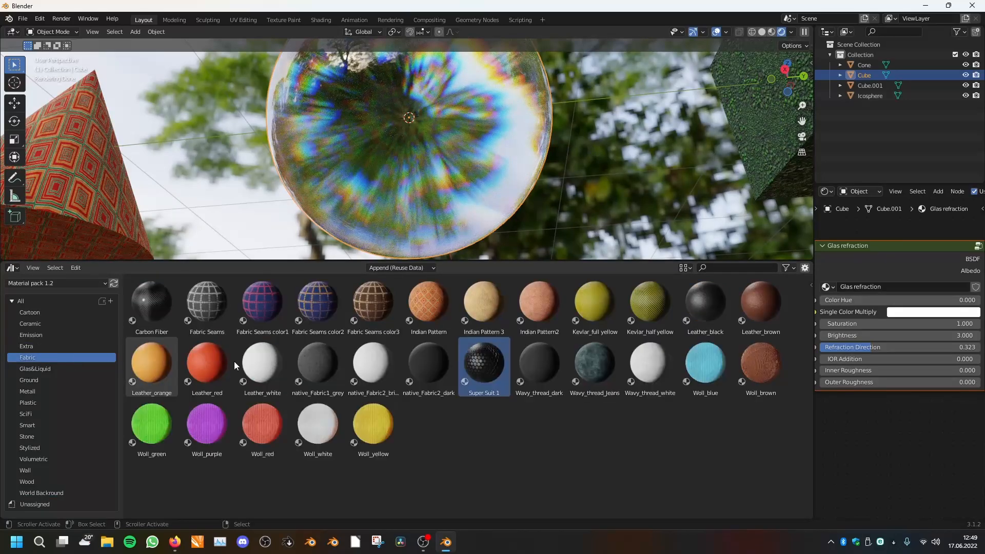
left_click(44, 370)
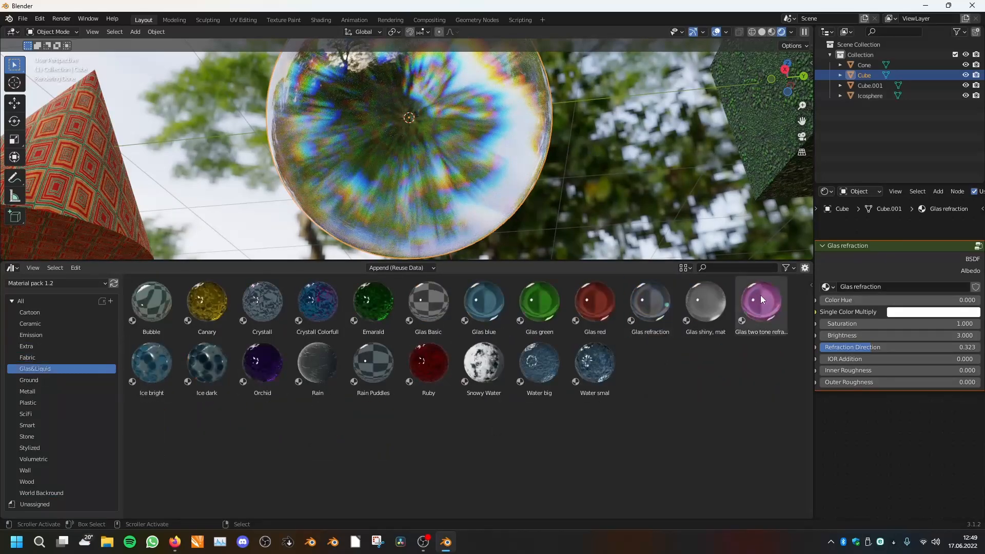
left_click_drag(735, 281, 522, 158)
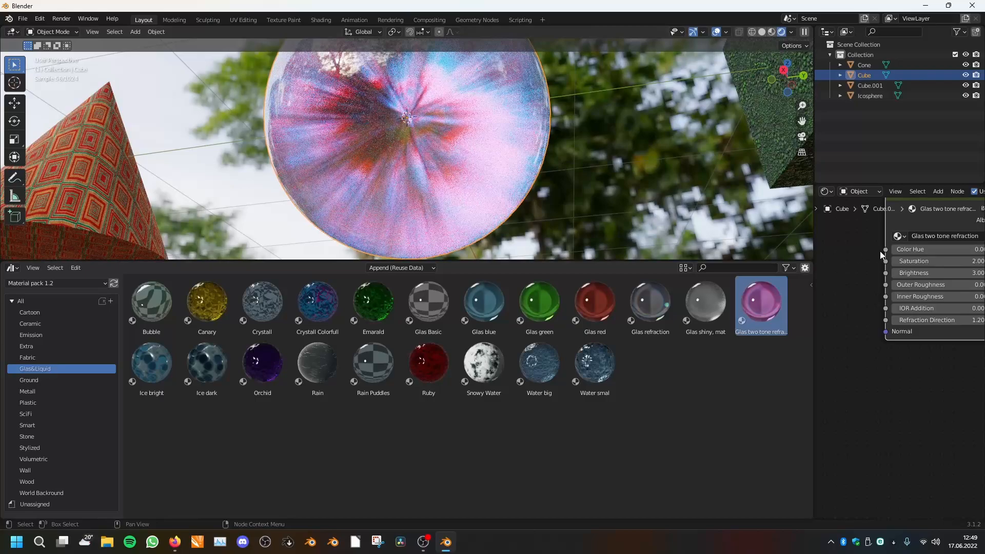
scroll(874, 255, "up", 3)
left_click_drag(872, 282, 817, 282)
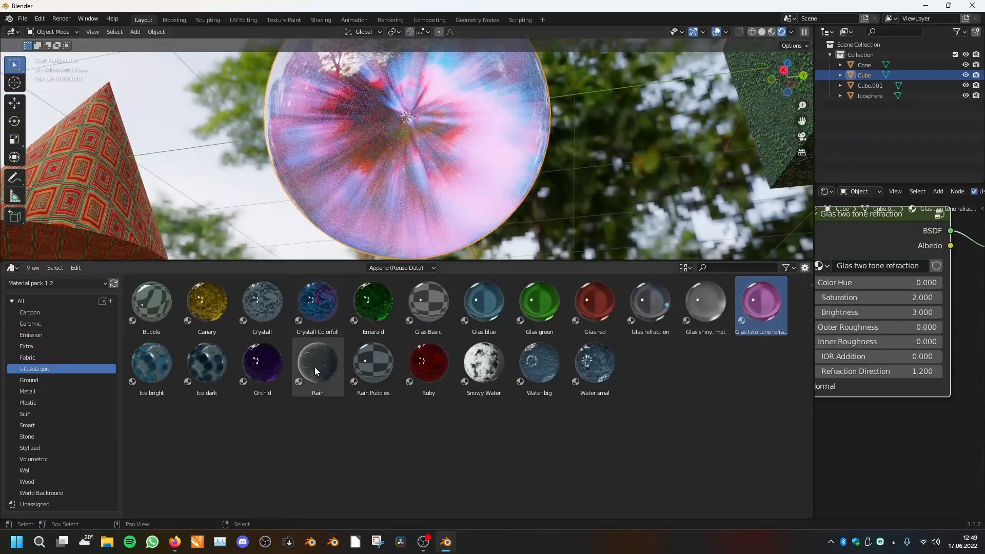
- Apply the Rain material to the sphere and briefly play the animation to preview the moving droplets up close
scroll(386, 178, "down", 4)
middle_click_drag(390, 172, 380, 204)
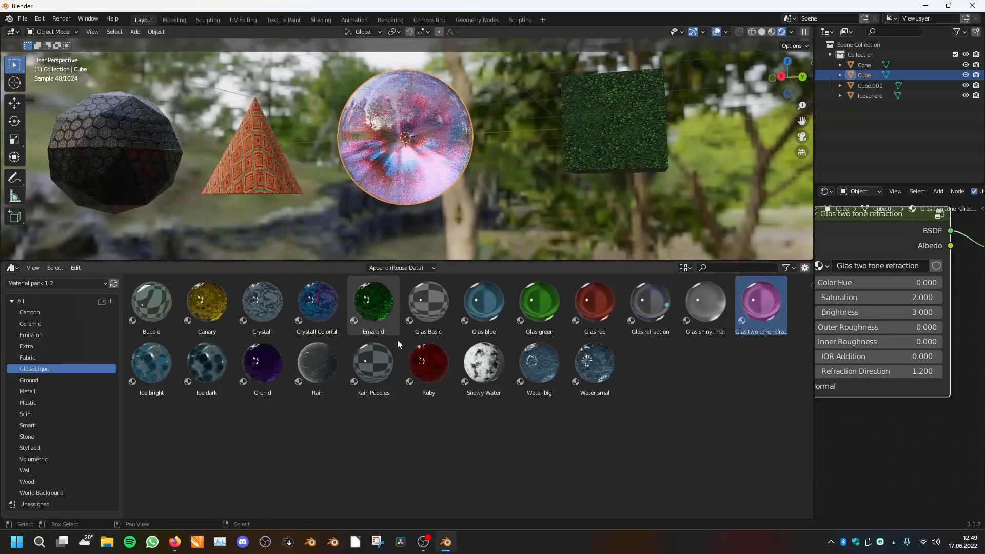
left_click_drag(318, 363, 397, 165)
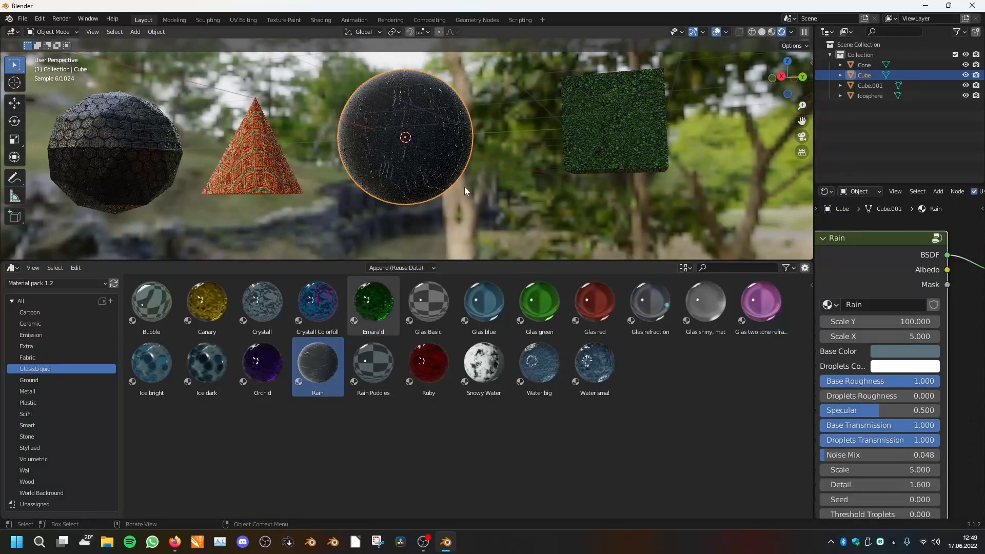
scroll(465, 188, "up", 5)
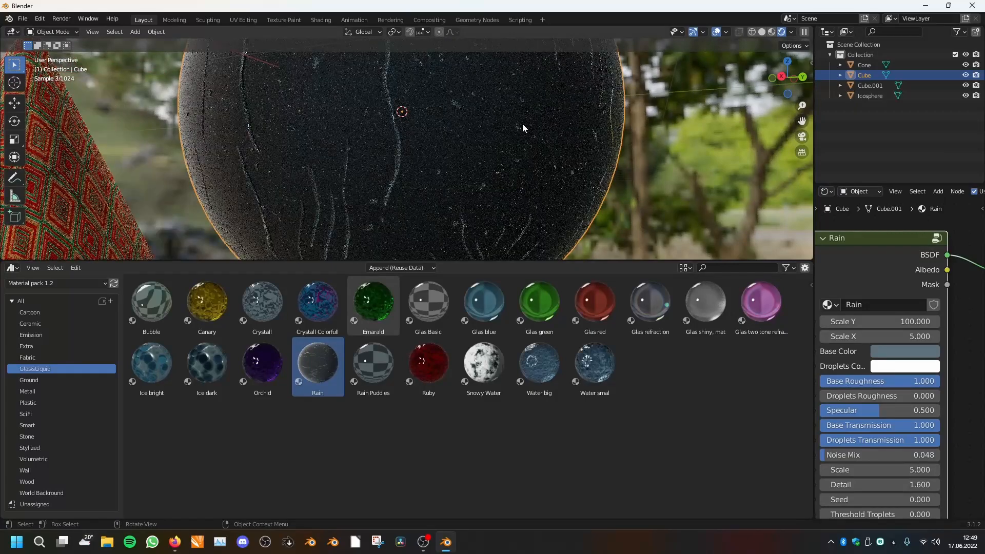
middle_click_drag(521, 100, 528, 216, "shift")
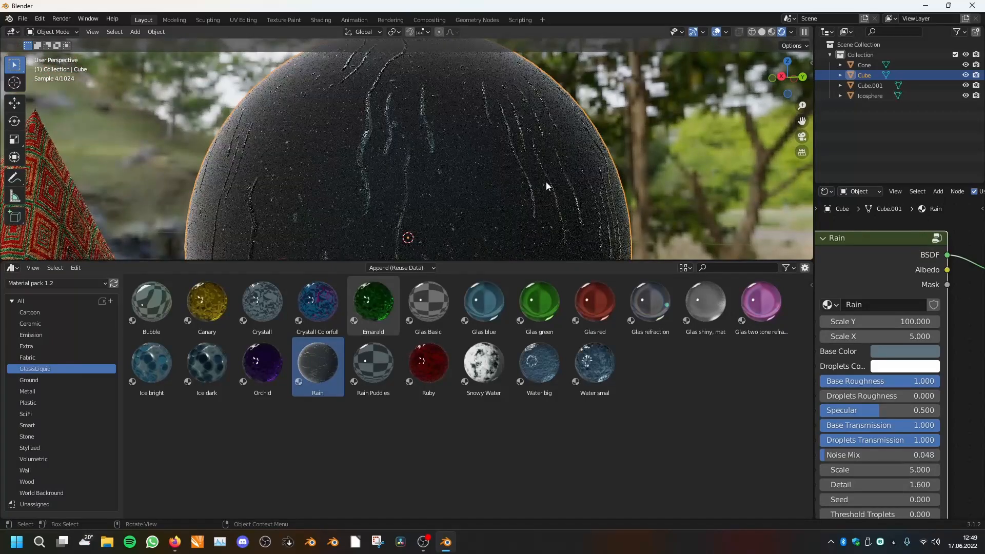
key("space")
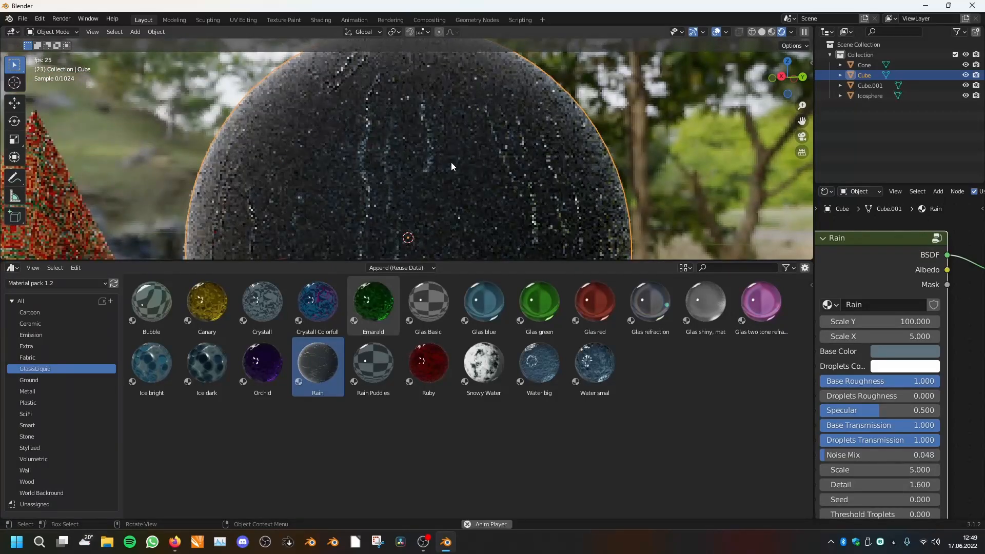
key("space")
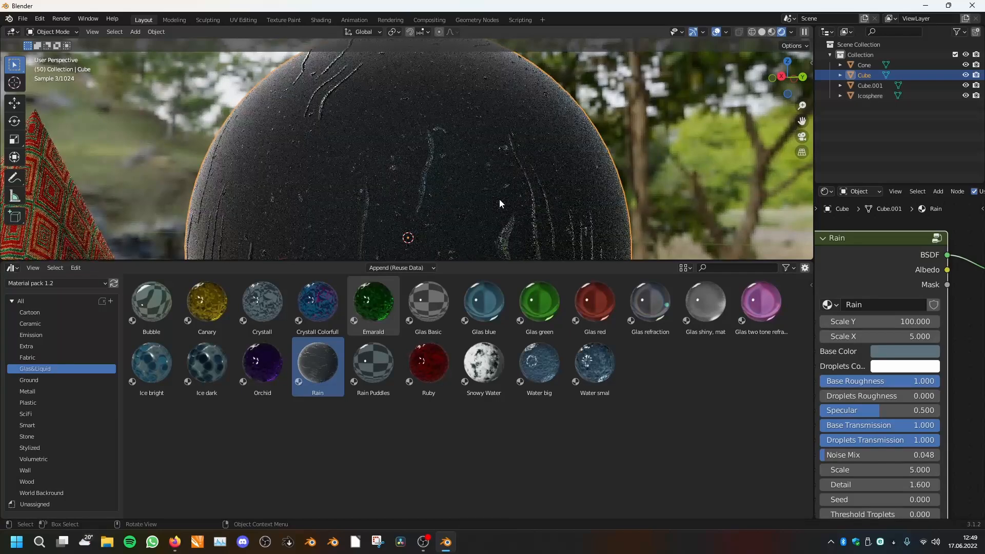
- Try a dark red Base Color on the Rain node, then cancel the colour change
scroll(946, 309, "down", 2)
middle_click_drag(946, 310, 933, 292)
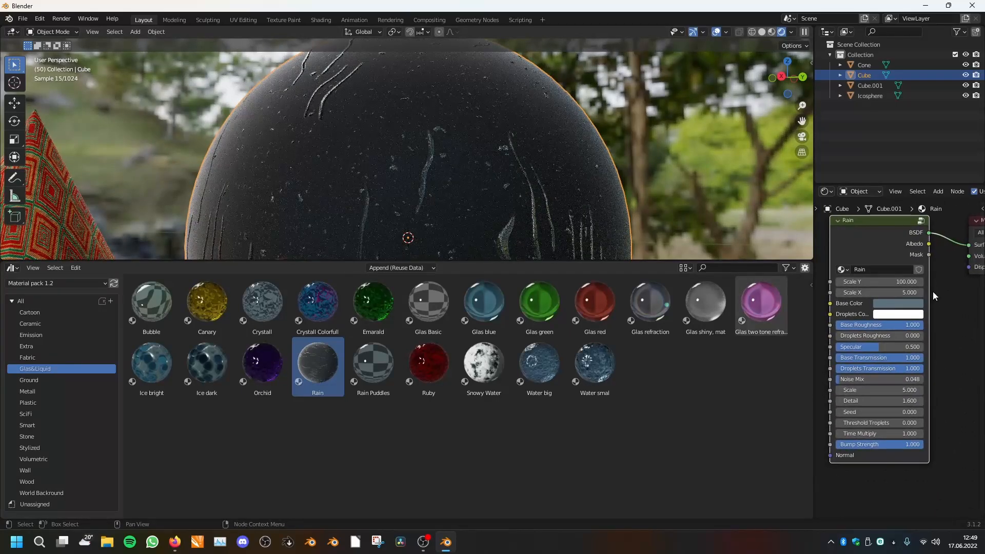
scroll(933, 295, "up", 1)
left_click(907, 295)
left_click_drag(867, 161, 849, 203)
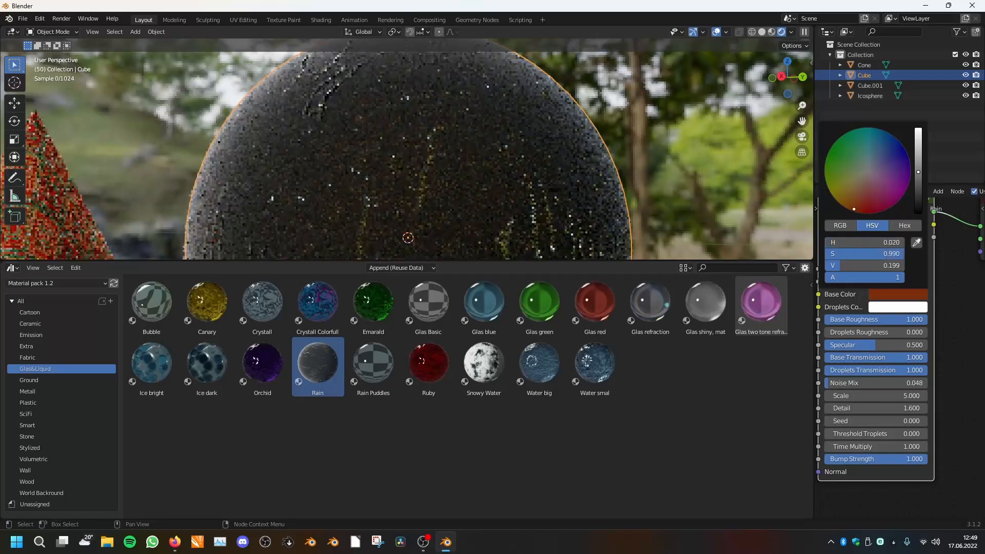
key("Escape")
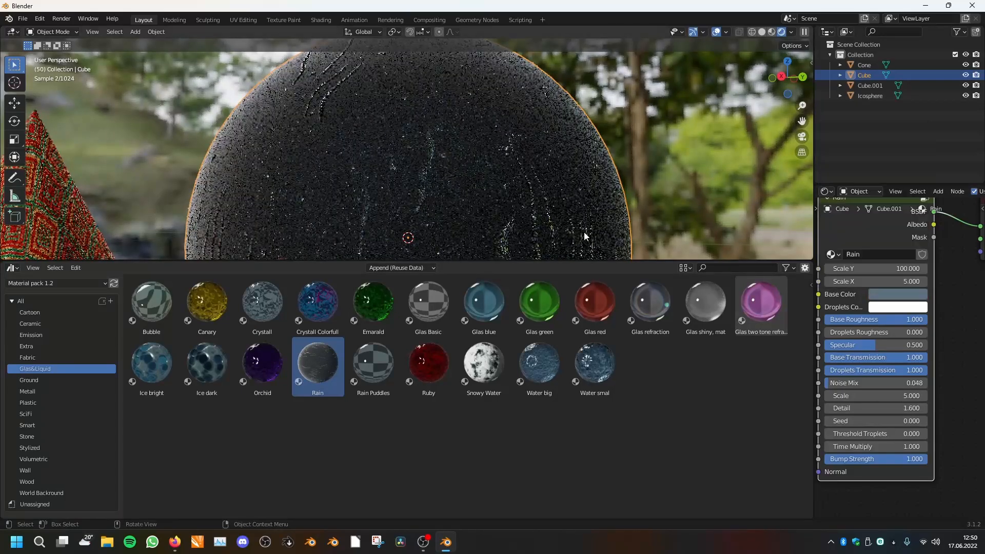
- Apply the Sunraise world background and turn on Scene World in the viewport shading to view the objects against it
left_click(41, 493)
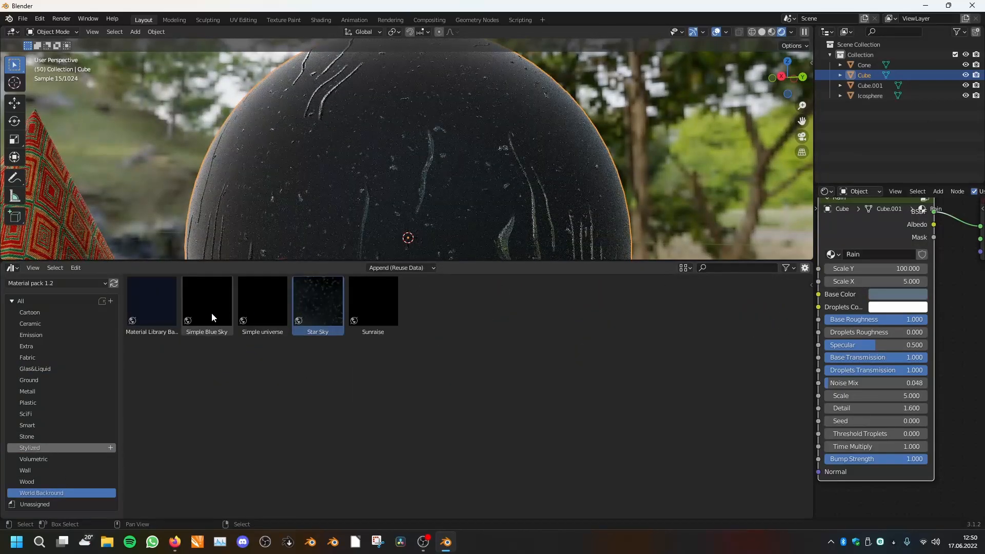
left_click_drag(373, 303, 302, 203)
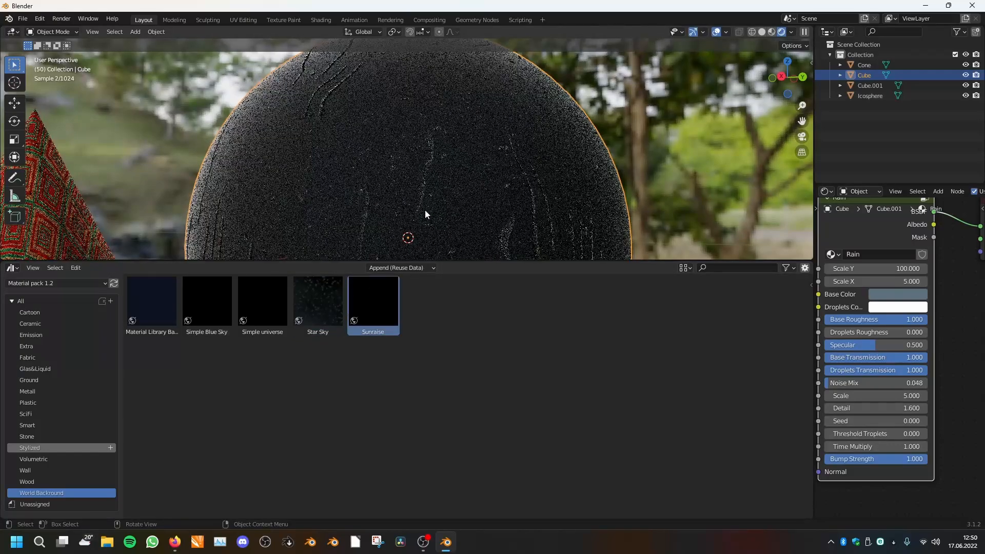
left_click(791, 32)
left_click(736, 81)
scroll(441, 173, "down", 3)
middle_click_drag(479, 180, 690, 182)
scroll(552, 196, "up", 3)
middle_click_drag(552, 196, 591, 124, "shift")
scroll(876, 282, "up", 2)
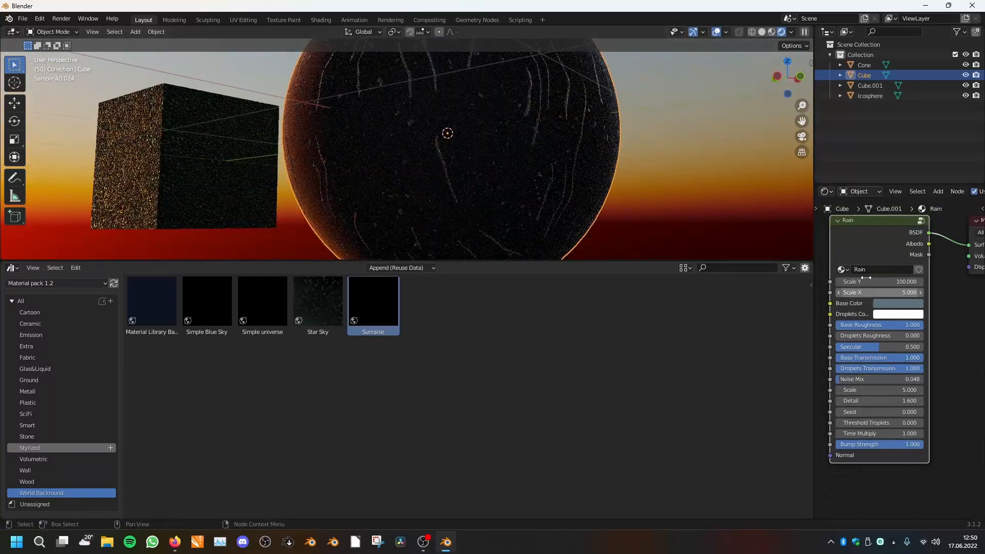
- Try a Time Multiply of 10 on the Rain node while playing the animation, then restore it to 1
left_click_drag(895, 304, 895, 303)
mouse_move(879, 341)
left_mouse_down()
mouse_move(790, 342)
mouse_move(879, 341)
left_mouse_up()
mouse_move(875, 423)
left_mouse_down()
mouse_move(901, 422)
mouse_move(867, 423)
left_mouse_up()
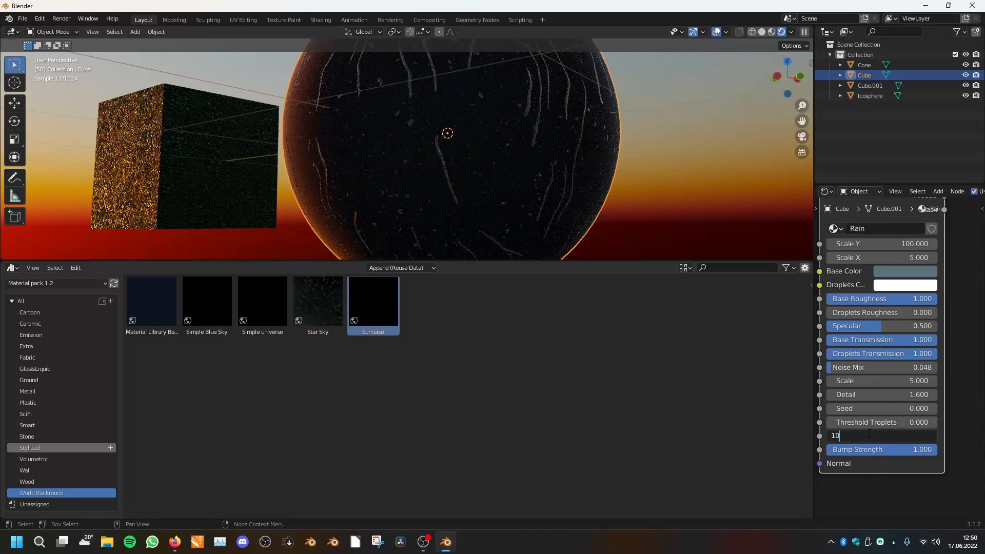
key("Return")
key("space")
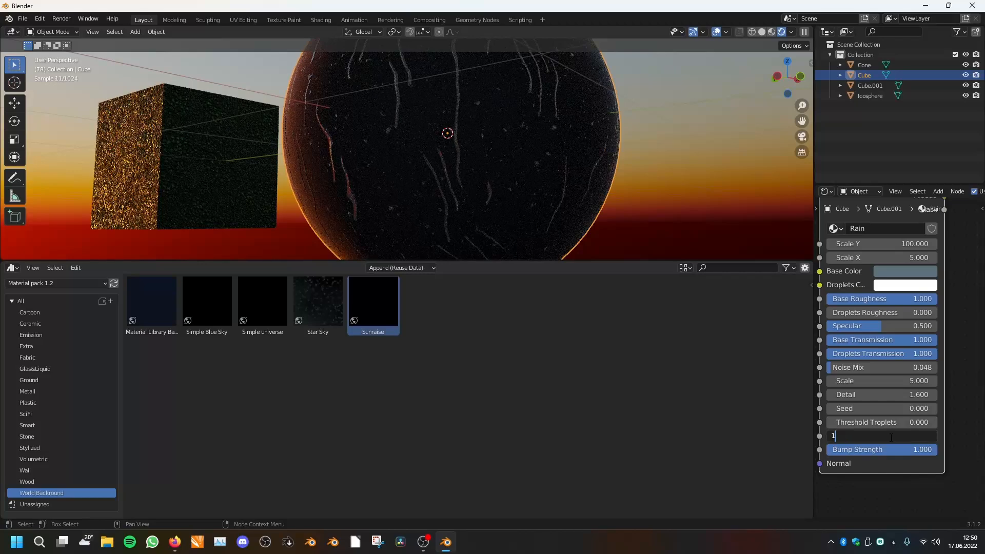
- Brighten the Rain node's Base Color to a lighter grey-blue
scroll(915, 354, "up", 2)
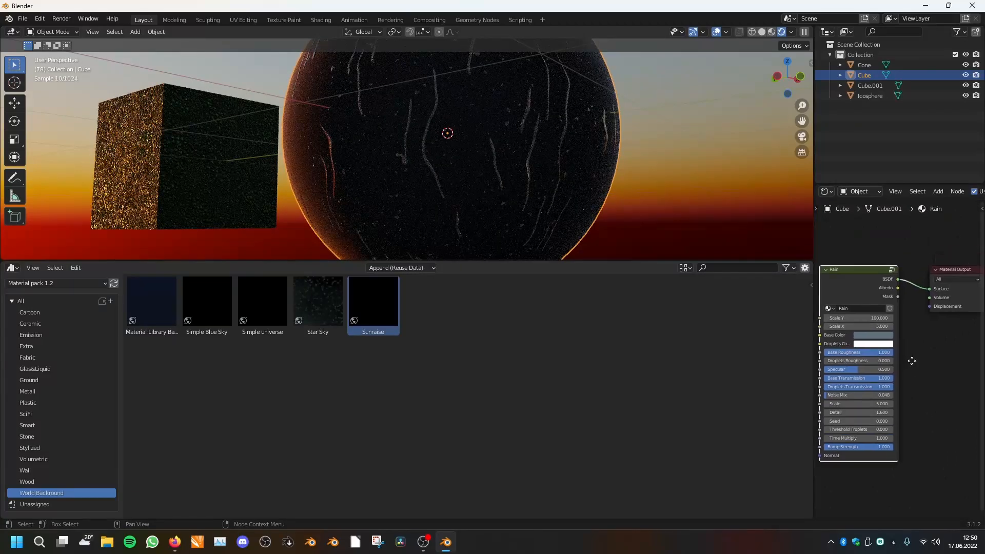
left_click(881, 343)
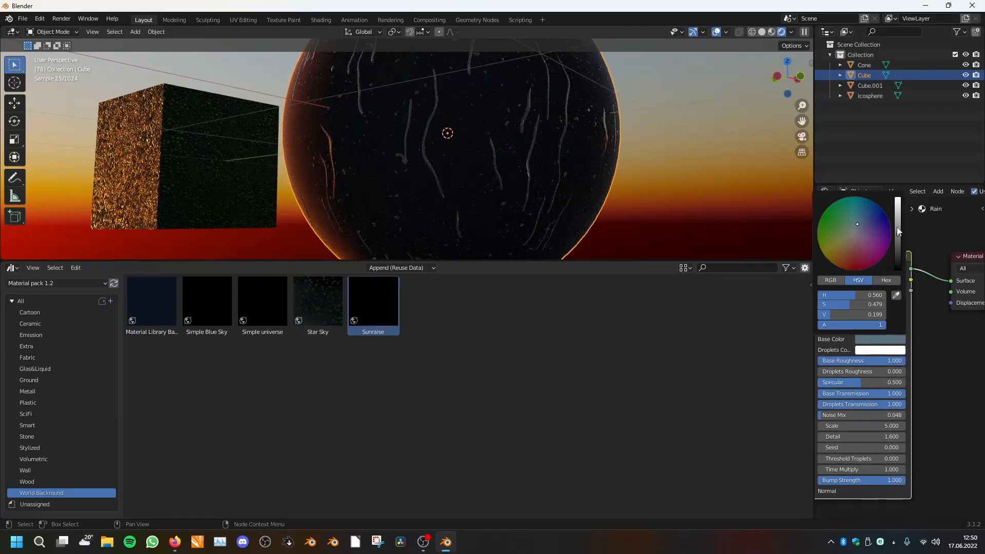
left_click_drag(898, 226, 897, 197)
mouse_move(857, 226)
left_mouse_down()
mouse_move(864, 207)
mouse_move(818, 231)
mouse_move(858, 224)
left_mouse_up()
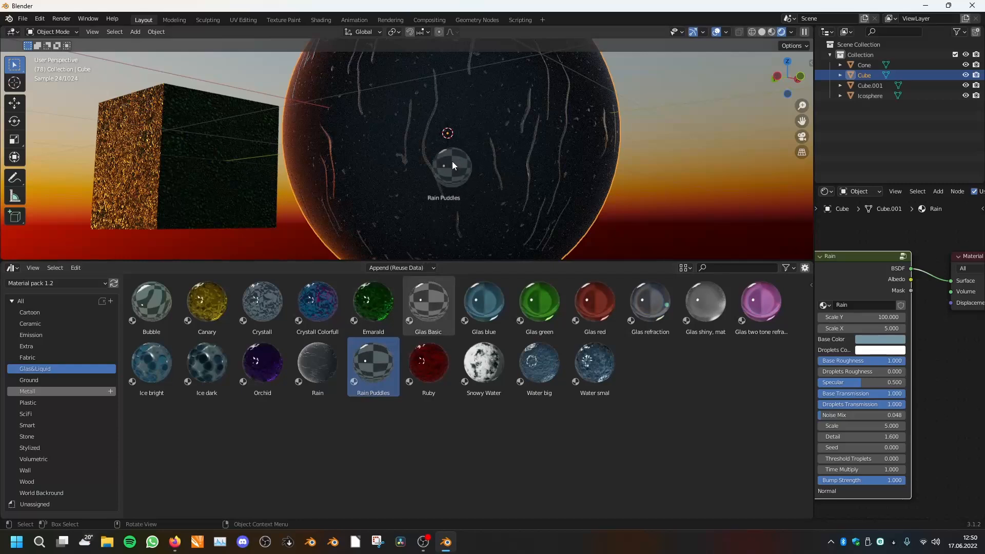
- Apply the Rain Puddles material to the sphere and bring its node settings into view
left_click_drag(453, 162, 458, 129)
middle_click_drag(576, 146, 461, 159)
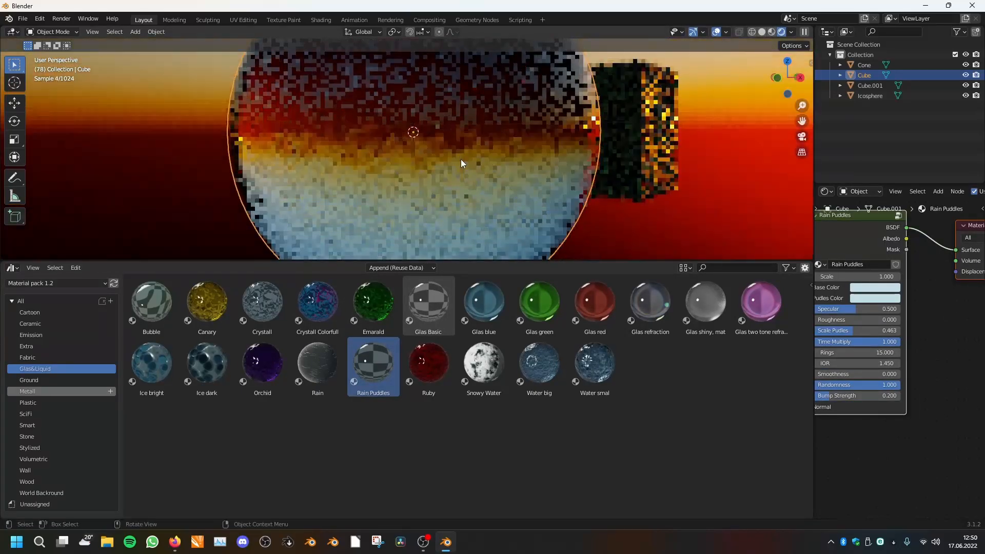
scroll(949, 325, "down", 4)
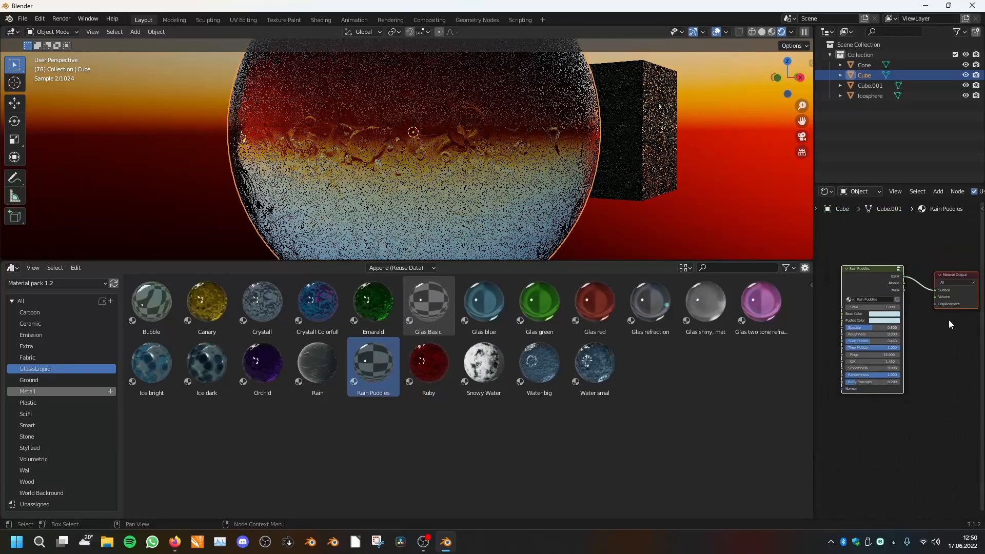
scroll(892, 277, "up", 3)
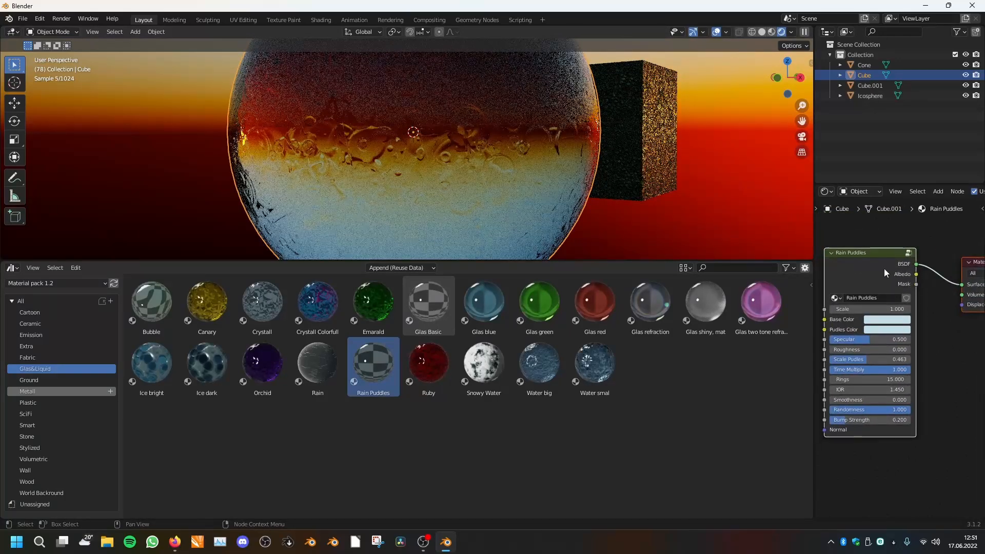
- Preview the Rain Puddles node's Mask output on the sphere and play the animation to examine the ripples
left_click(866, 276, "ctrl+shift")
left_click(866, 275, "ctrl+shift")
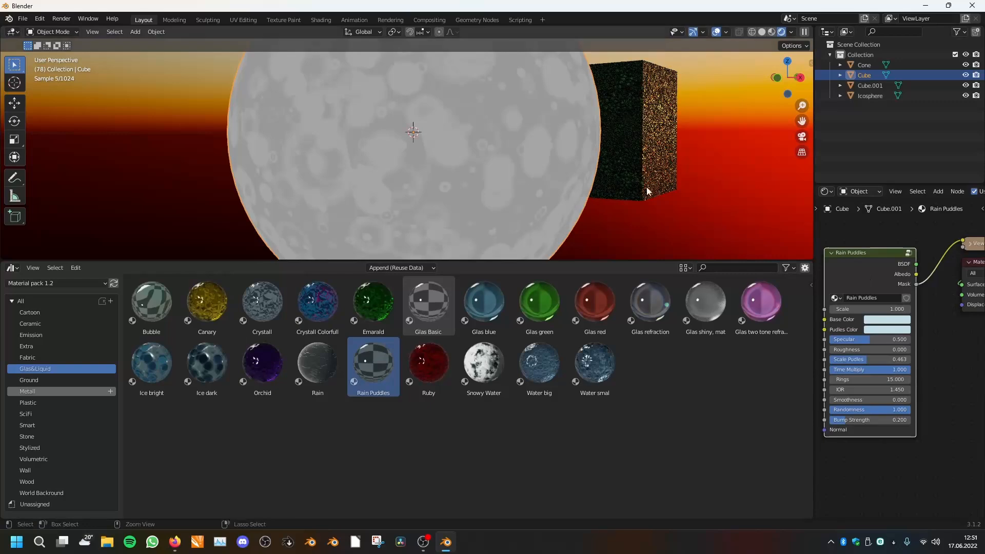
scroll(569, 172, "down", 2)
scroll(543, 155, "up", 3)
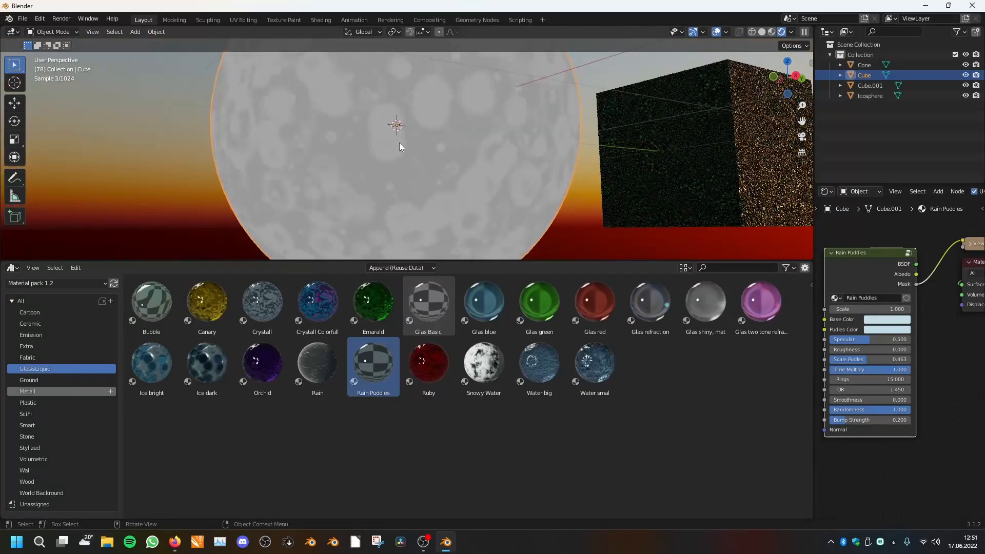
middle_click_drag(913, 339, 912, 322)
scroll(918, 327, "up", 1)
key("space")
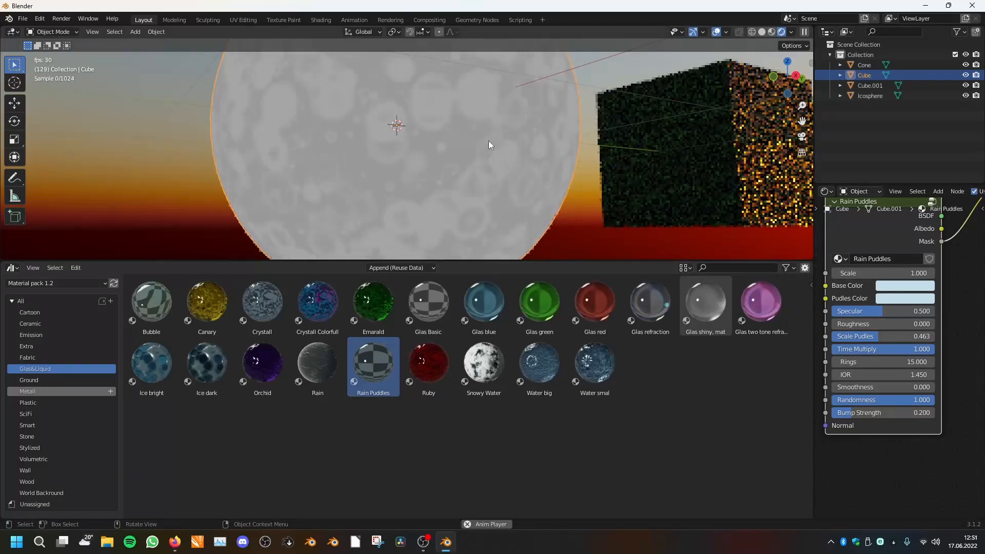
key("space")
- Try a Rings value of 68.8 and higher Smoothness on the Rain Puddles node, returning them to 15 and 0
left_click_drag(878, 324, 919, 365)
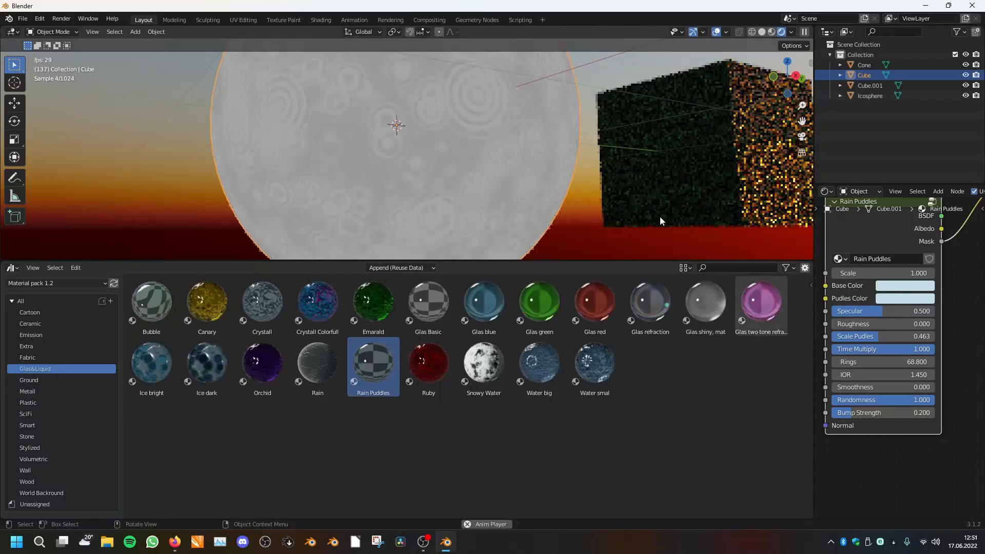
key("ctrl+z")
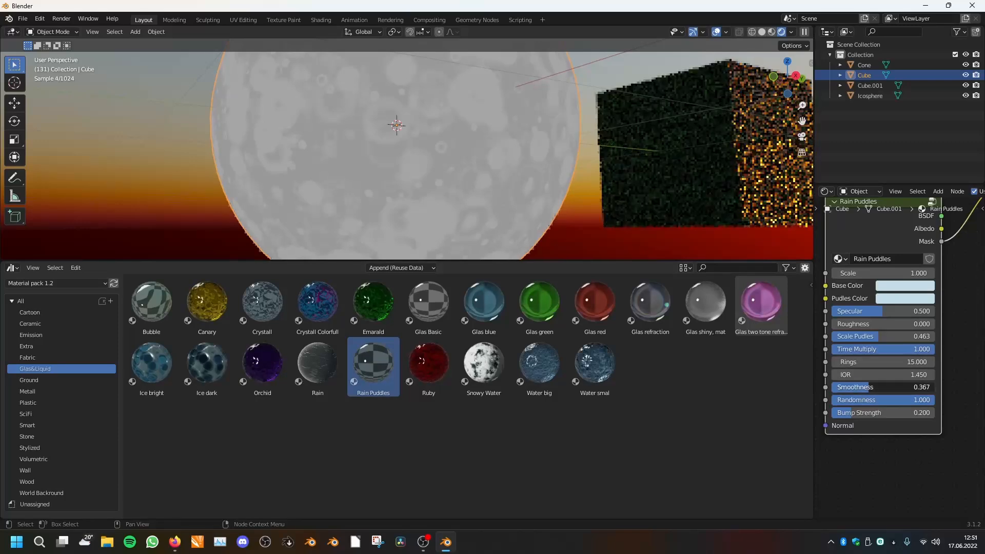
mouse_move(933, 388)
left_mouse_down()
mouse_move(881, 388)
mouse_move(891, 406)
mouse_move(842, 400)
mouse_move(934, 400)
left_mouse_up()
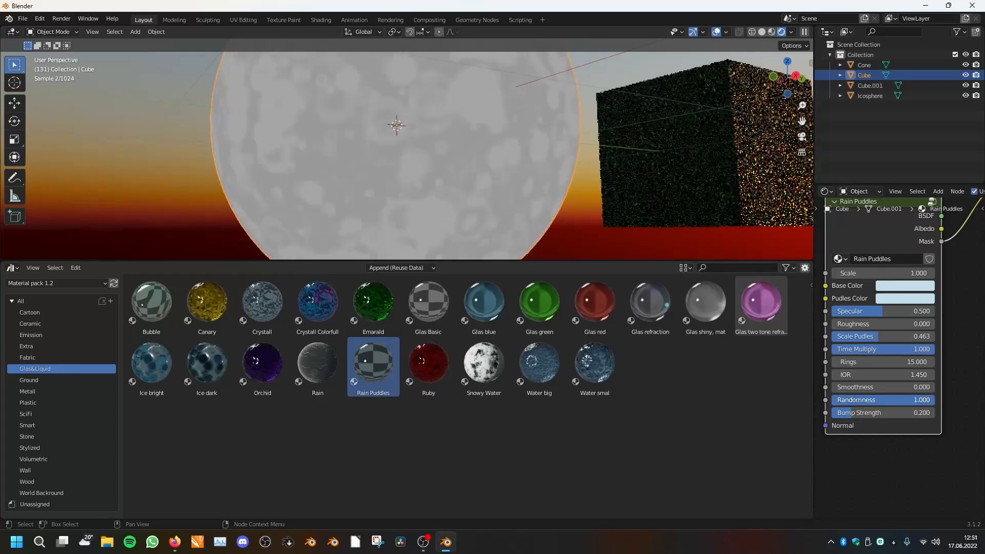
- Switch the sphere's preview back to the Rain Puddles node's BSDF output
scroll(912, 358, "down", 2)
scroll(912, 354, "down", 4)
middle_click_drag(931, 332, 912, 378)
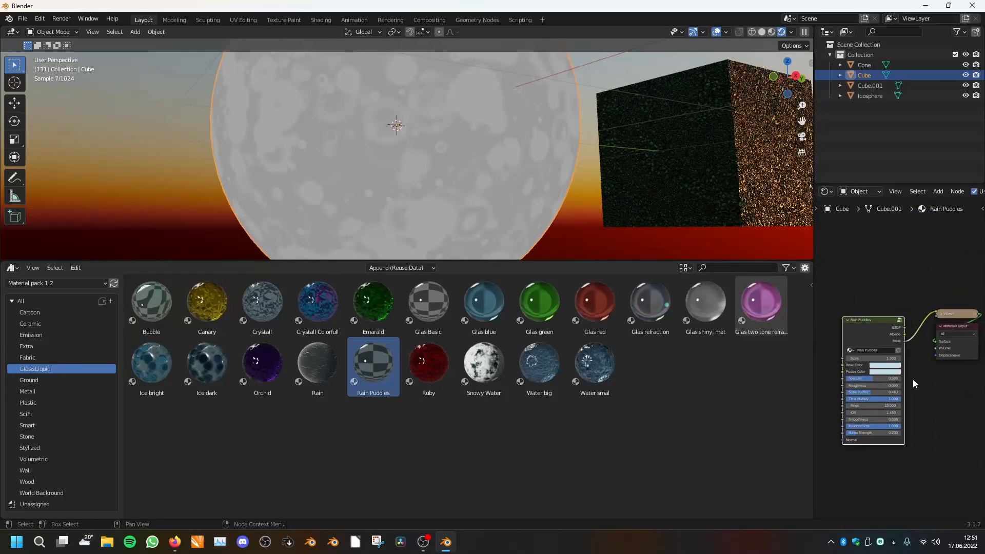
scroll(912, 378, "up", 5)
left_click(866, 322, "ctrl+shift")
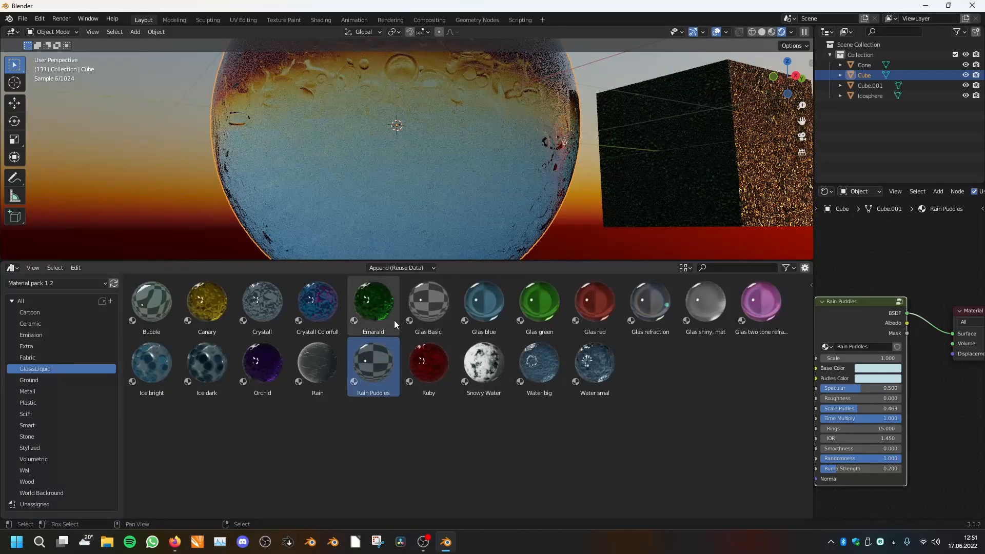
- Apply the Forest ground material from the Ground category to the sphere
left_click(57, 381)
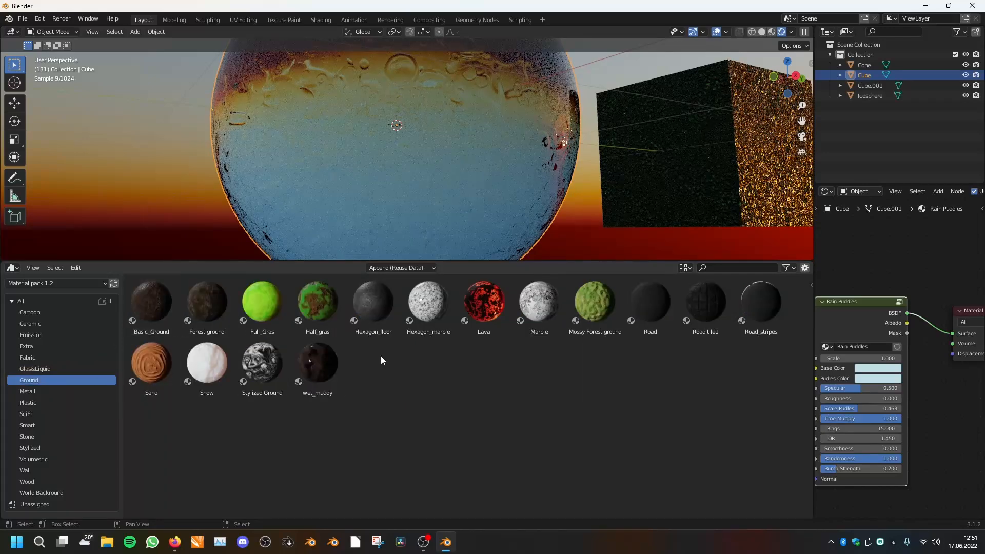
scroll(418, 123, "down", 4)
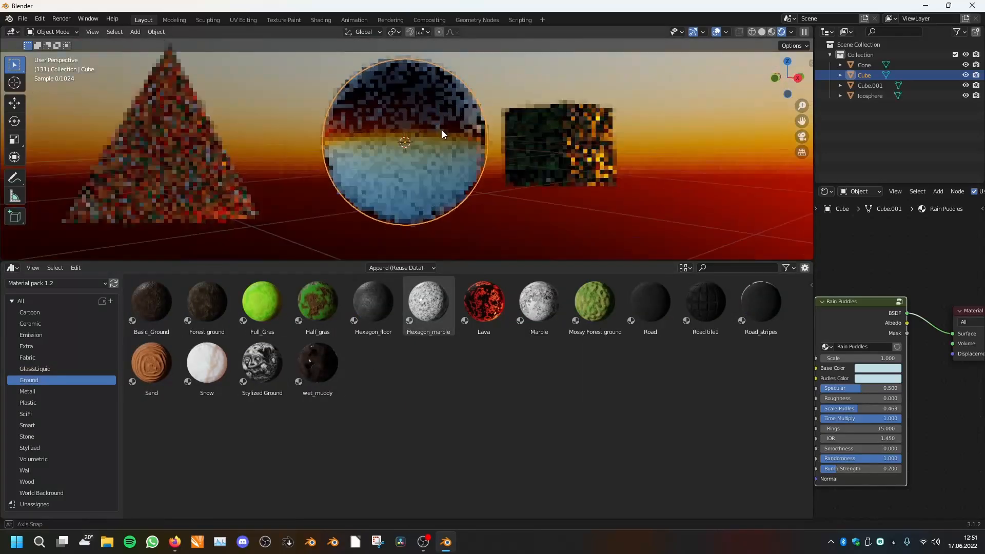
scroll(441, 134, "up", 3)
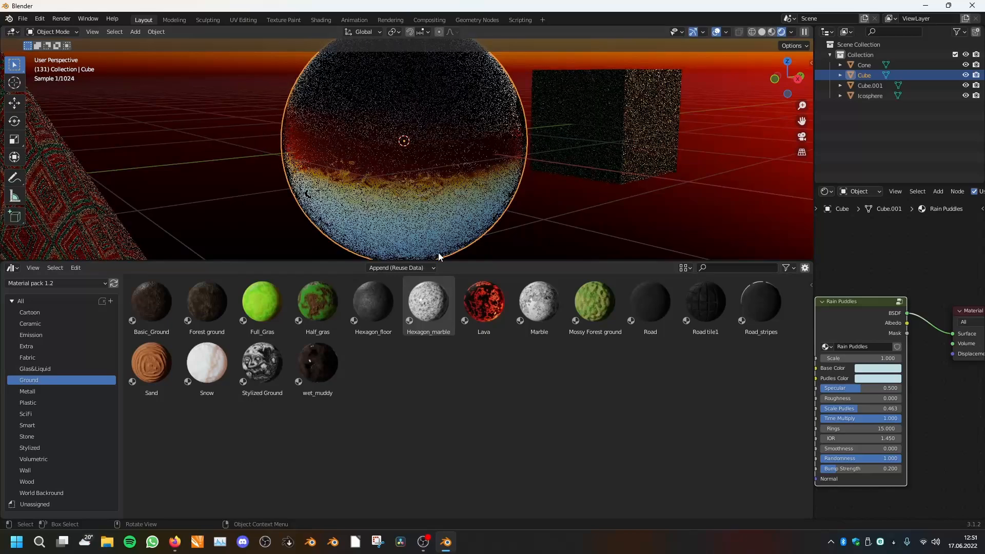
left_click_drag(405, 171, 406, 170)
middle_click_drag(424, 174, 592, 168)
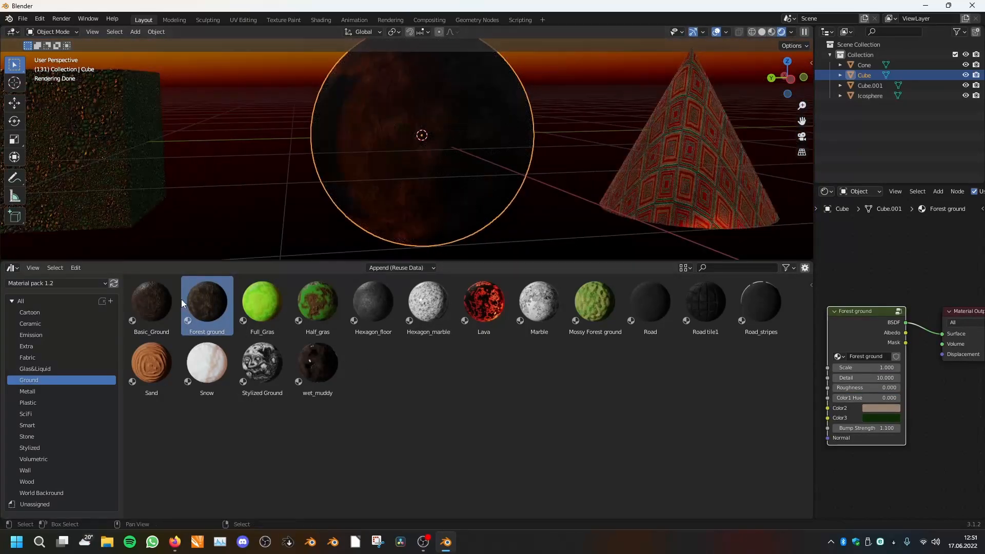
- Replace the scene's world background with Simple Blue Sky
left_click(56, 494)
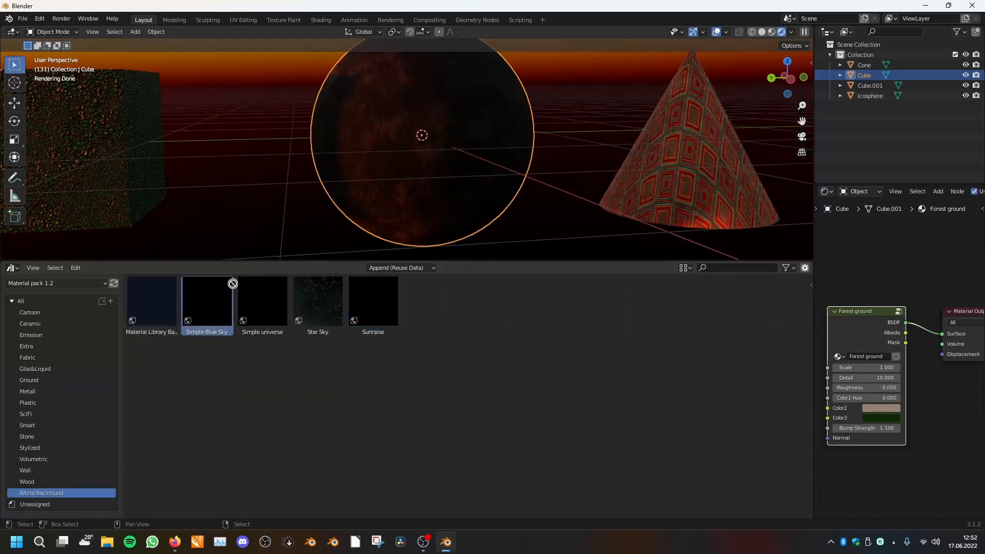
left_click_drag(217, 309, 414, 146)
mouse_move(414, 146)
middle_mouse_down()
mouse_move(577, 174)
mouse_move(382, 160)
mouse_move(429, 145)
middle_mouse_up()
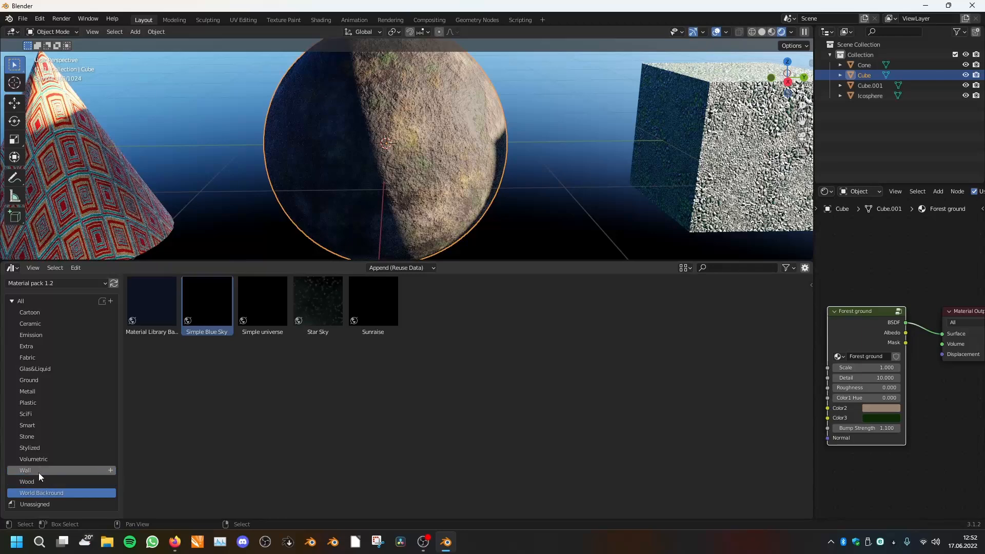
- Apply the Mossy Forest ground material from the Ground category to the sphere
left_click(41, 381)
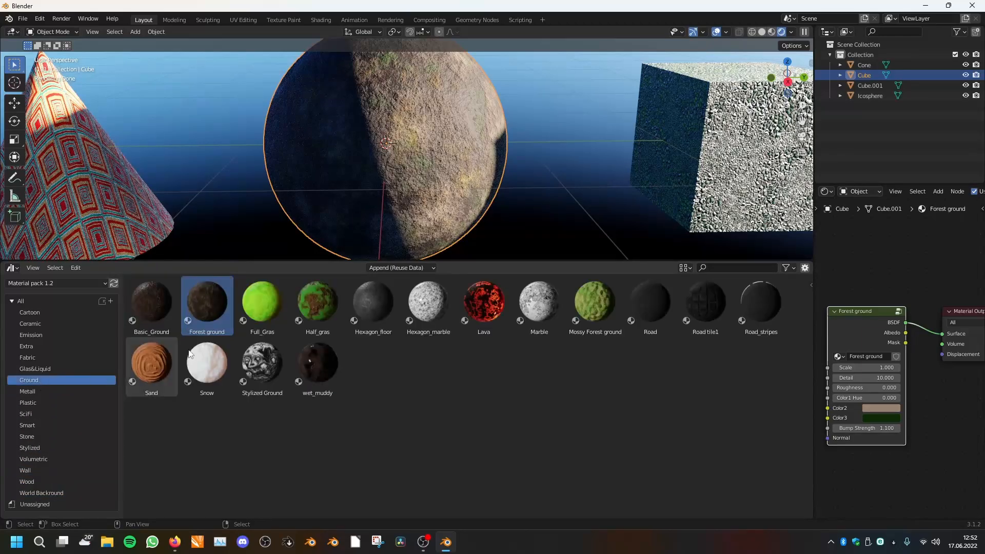
left_click_drag(589, 302, 452, 172)
middle_click_drag(358, 176, 339, 152)
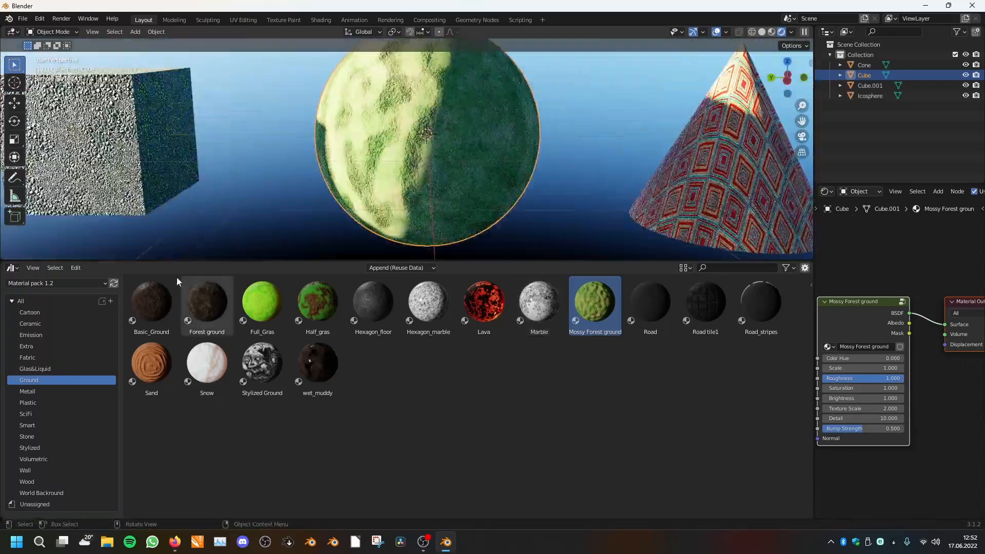
- Apply the Brushed Metall Gold material from the Metall category to the sphere and examine its brushed surface up close
left_click(46, 392)
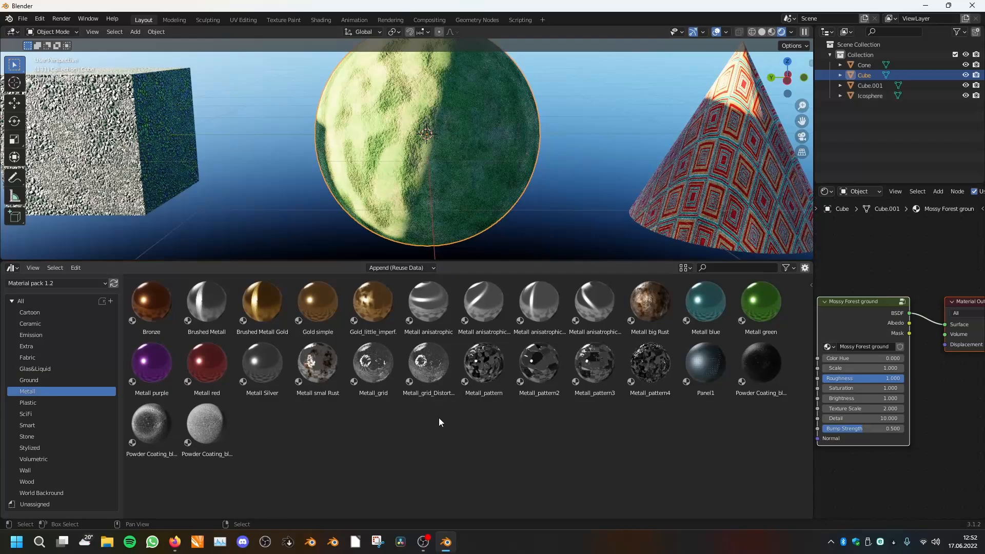
left_click_drag(263, 307, 409, 155)
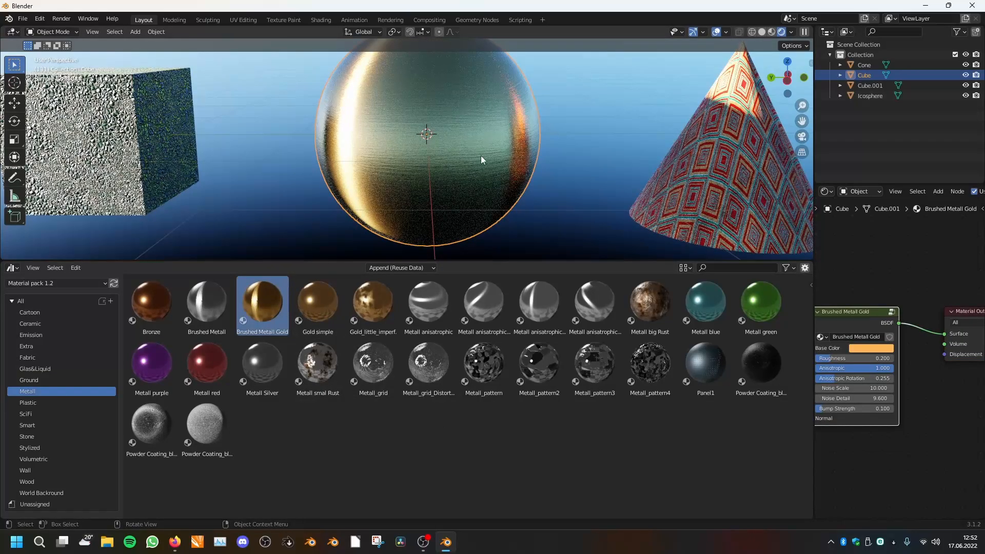
scroll(455, 147, "up", 6)
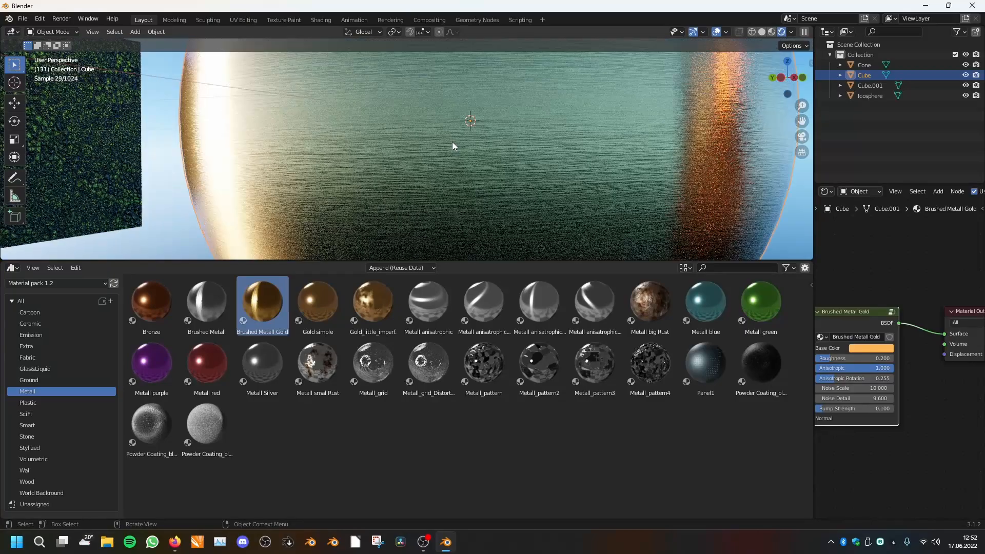
scroll(431, 125, "down", 5)
middle_click_drag(444, 105, 446, 176, "shift")
scroll(440, 188, "up", 2)
- Apply the Brushed Metall material to the sphere
mouse_move(207, 302)
left_mouse_down()
mouse_move(384, 170)
mouse_move(468, 149)
left_mouse_up()
scroll(422, 178, "down", 3)
middle_click_drag(420, 177, 399, 171)
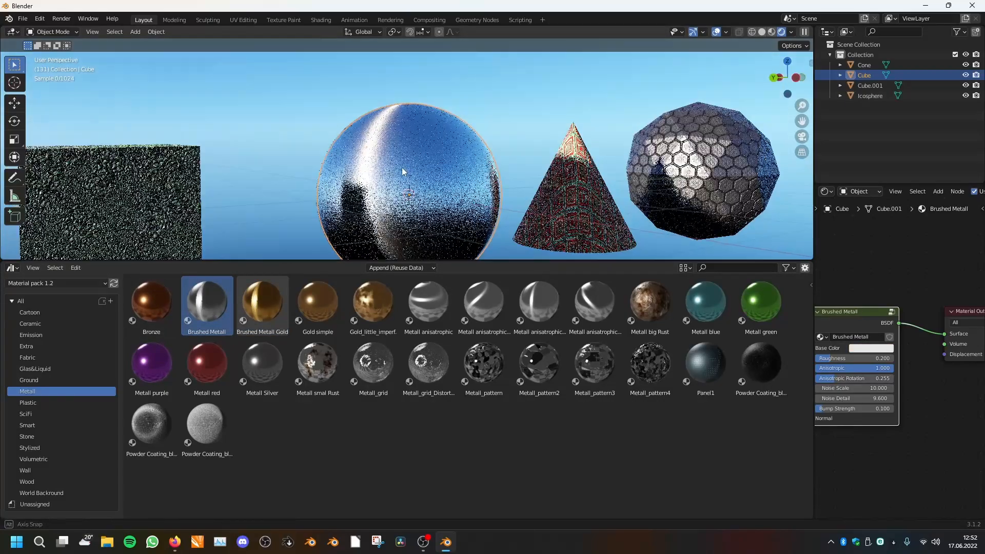
- Apply the SciFi category's Hexagon_light_shield material to the sphere and hide the viewport overlays
left_click(49, 402)
left_click(26, 414)
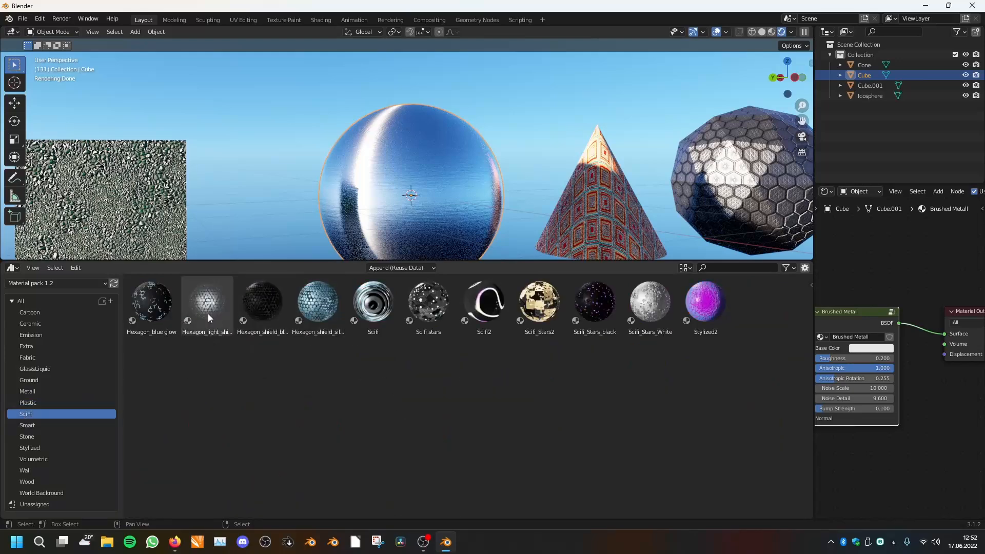
left_click_drag(208, 313, 453, 206)
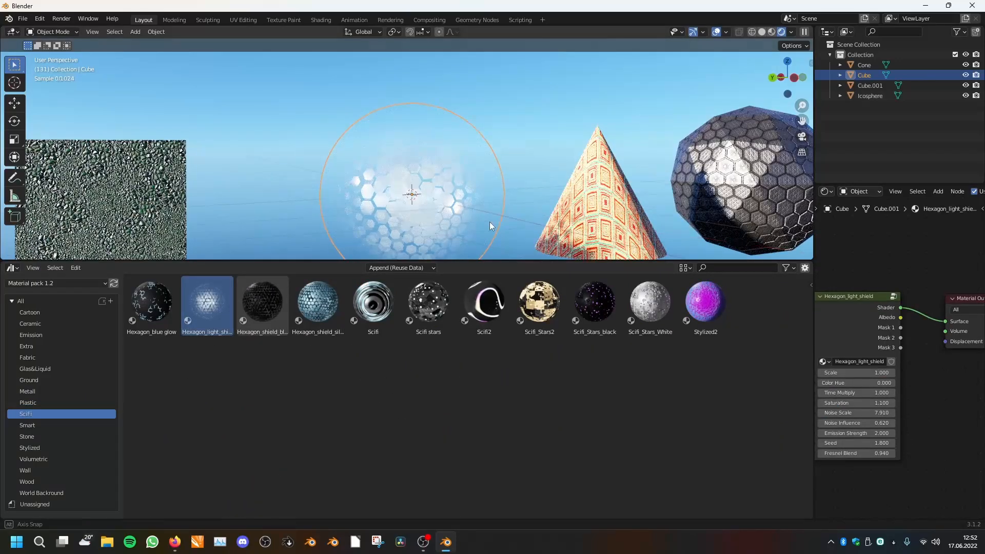
middle_click_drag(497, 217, 464, 232)
left_click(717, 32)
middle_click_drag(641, 82, 492, 225)
- Apply the Hexagon_light_shield material to the cone and the icosphere
left_click_drag(318, 303, 533, 216)
middle_click_drag(664, 215, 593, 199)
scroll(598, 199, "up", 5)
middle_click_drag(645, 124, 446, 211, "shift")
scroll(447, 211, "down", 4)
mouse_move(472, 171)
middle_mouse_down()
mouse_move(414, 194)
mouse_move(485, 168)
middle_mouse_up()
left_click_drag(221, 310, 652, 201)
middle_click_drag(653, 204, 702, 205)
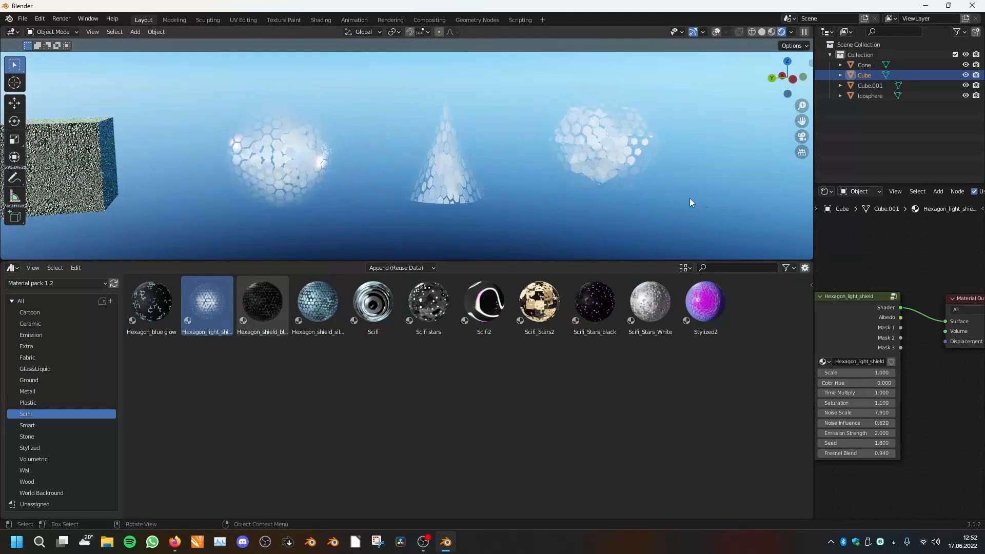
- Apply the Hexagon_light_shield material to the cube and select the cube to show its node settings
left_click_drag(139, 229, 107, 195)
middle_click_drag(186, 202, 502, 214)
left_click(403, 195)
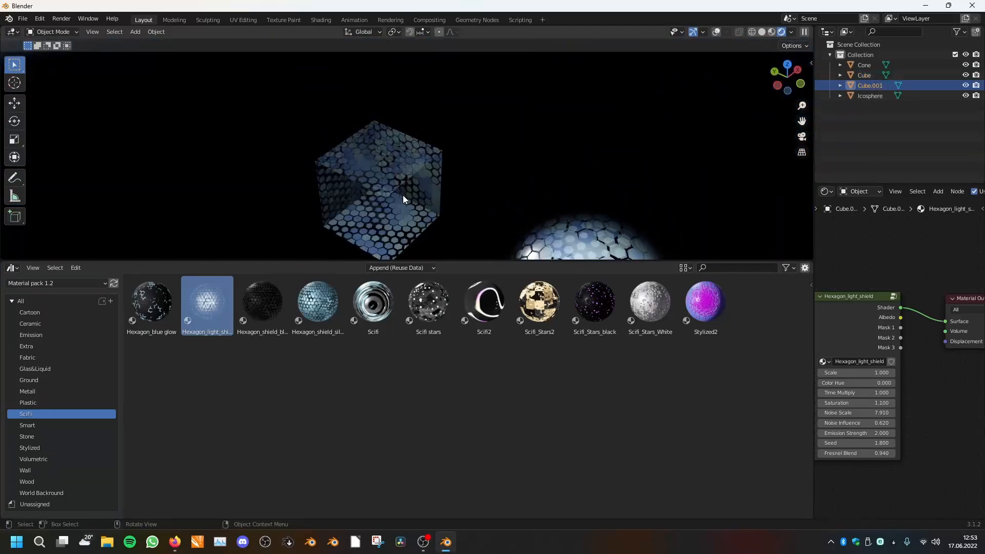
scroll(876, 308, "down", 2)
scroll(876, 308, "up", 3)
- Preview the Hexagon_light_shield node's outputs on the cube, ending on the Shader output
left_click(890, 282, "ctrl+shift")
left_click(890, 282, "ctrl+shift")
left_click(890, 282, "ctrl+shift")
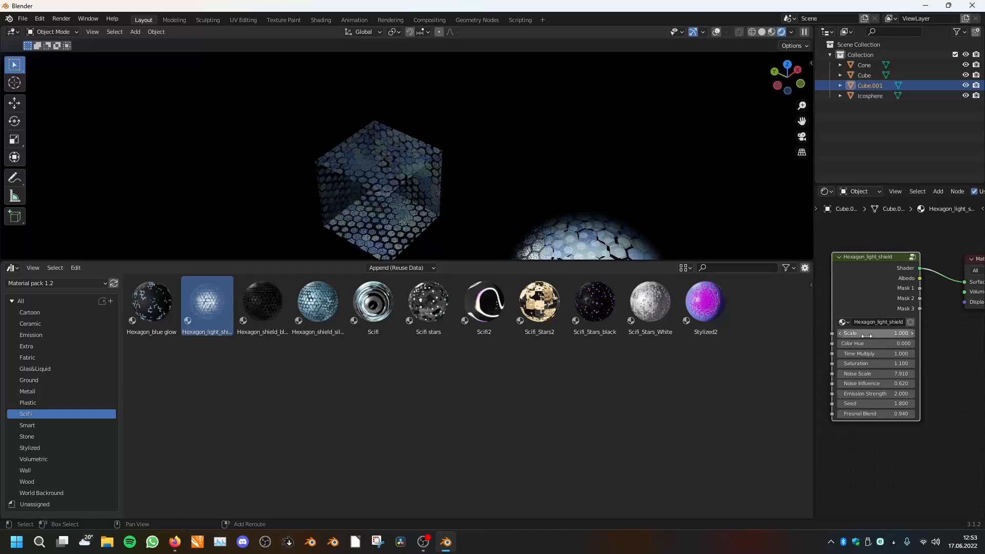
mouse_move(852, 364)
left_mouse_down()
mouse_move(888, 363)
mouse_move(821, 364)
mouse_move(852, 364)
left_mouse_up()
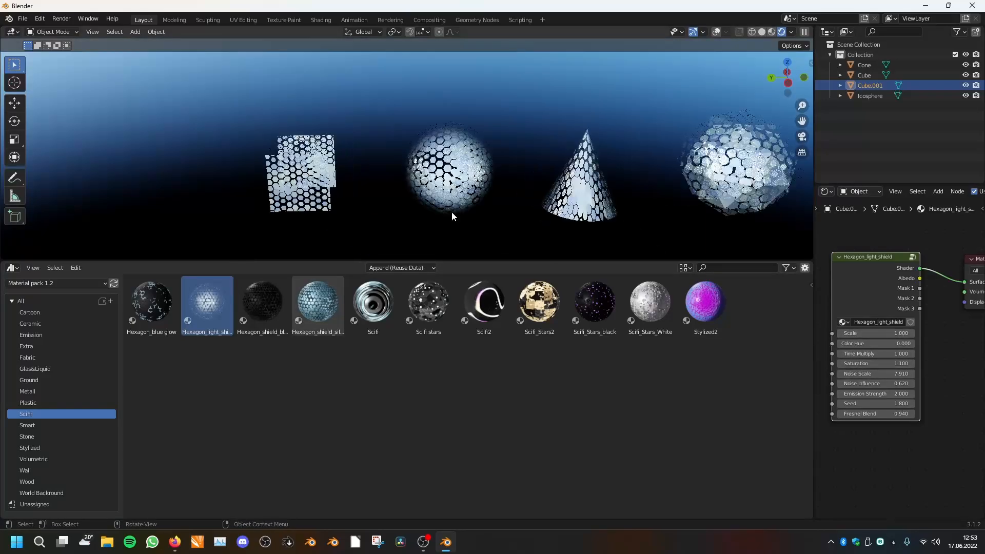
- Apply the Smart category's Smart Wireframe thicknes1 material to the sphere and select the sphere
scroll(451, 212, "up", 1)
left_click(55, 426)
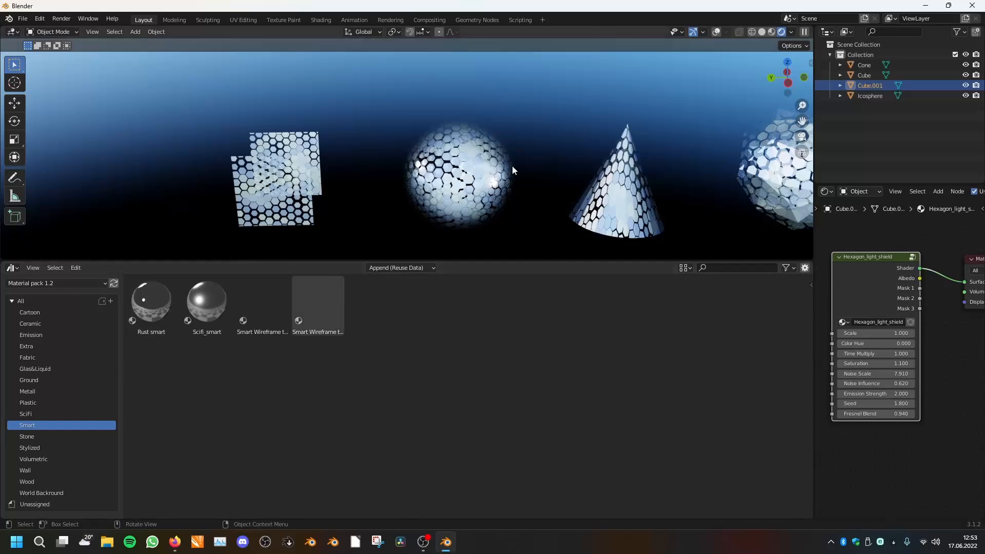
middle_click_drag(602, 180, 394, 151, "shift")
middle_click_drag(324, 162, 512, 167, "shift")
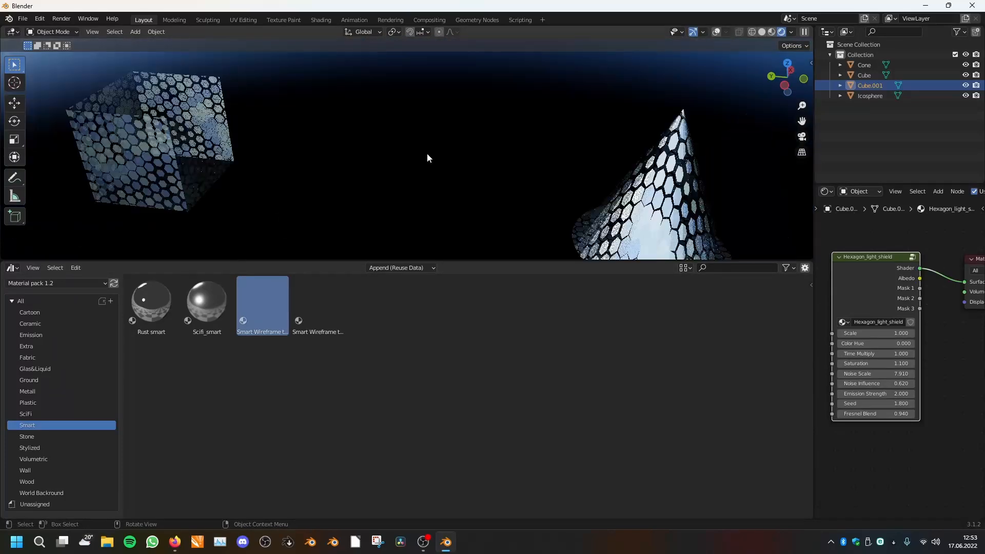
left_click(414, 164)
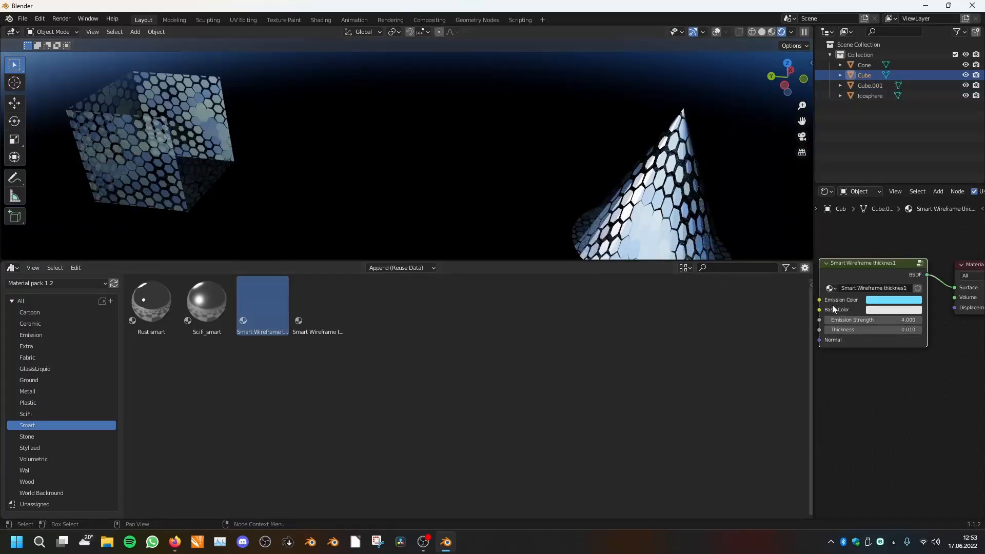
- Set the Smart Wireframe thicknes1 node's Thickness to 0.130 and inspect the sphere up close
scroll(850, 293, "up", 2)
mouse_move(884, 321)
left_mouse_down()
mouse_move(930, 321)
mouse_move(889, 321)
left_mouse_up()
scroll(423, 159, "up", 7)
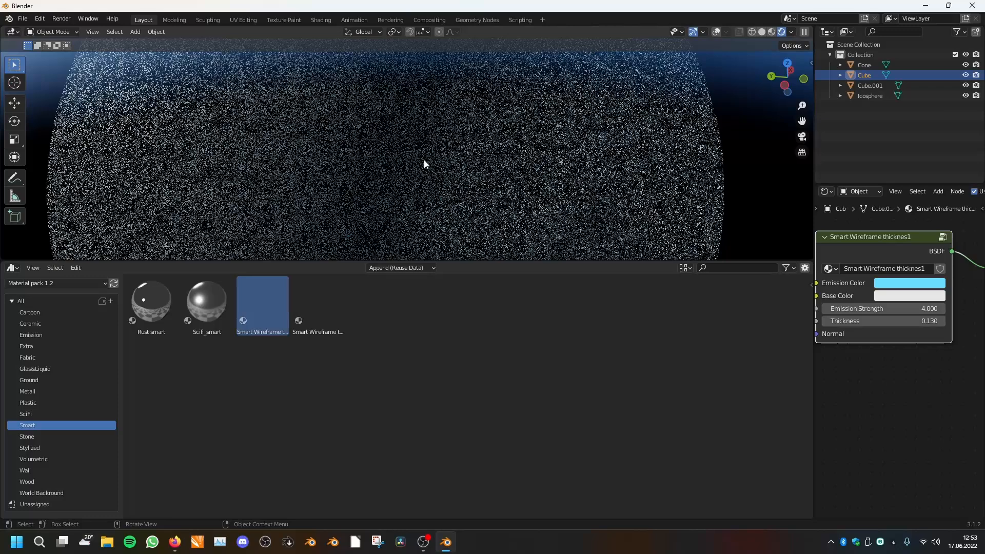
scroll(424, 159, "down", 8)
- Select the icosphere and apply the Smart Wireframe thicknes1 material to it
middle_click_drag(497, 170, 208, 134, "shift")
left_click(623, 192)
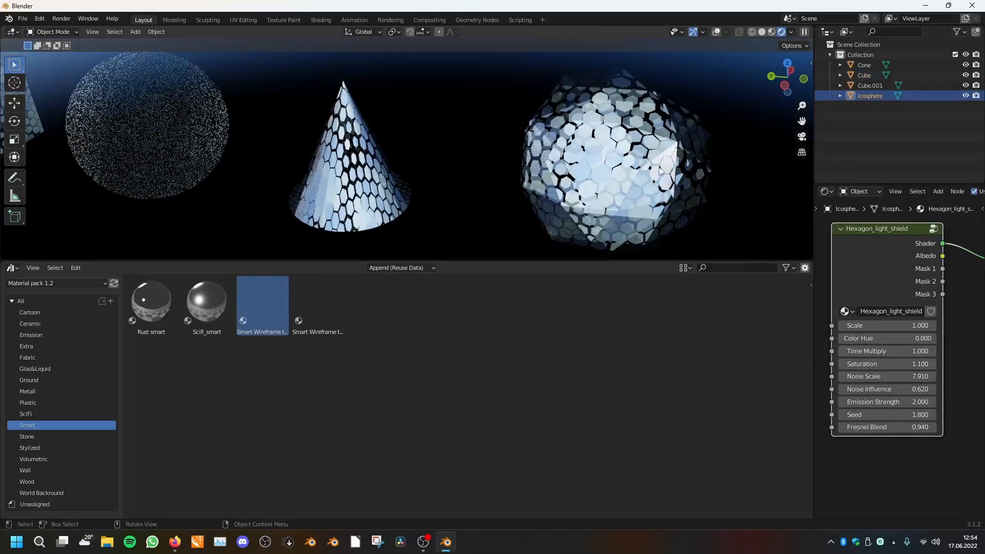
left_click_drag(256, 310, 639, 198)
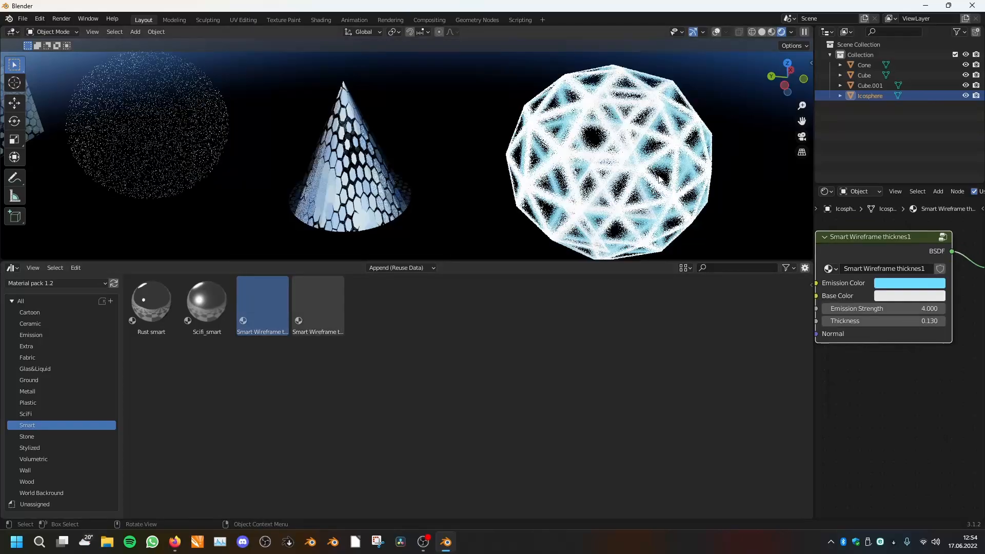
- Set the Smart Wireframe thicknes1 node's Thickness to 0.01 for the icosphere
middle_click_drag(710, 179, 490, 179, "shift")
scroll(490, 179, "up", 5)
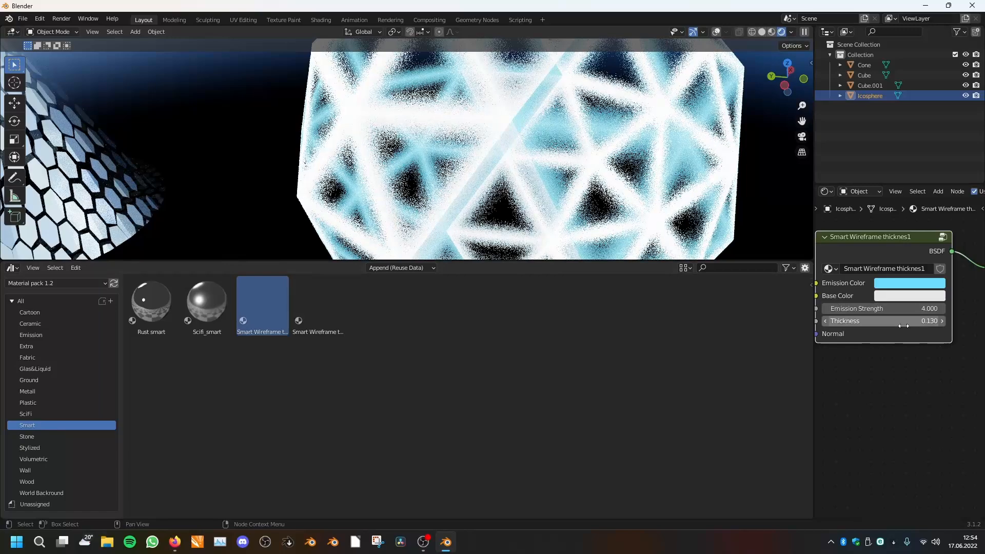
type(".01")
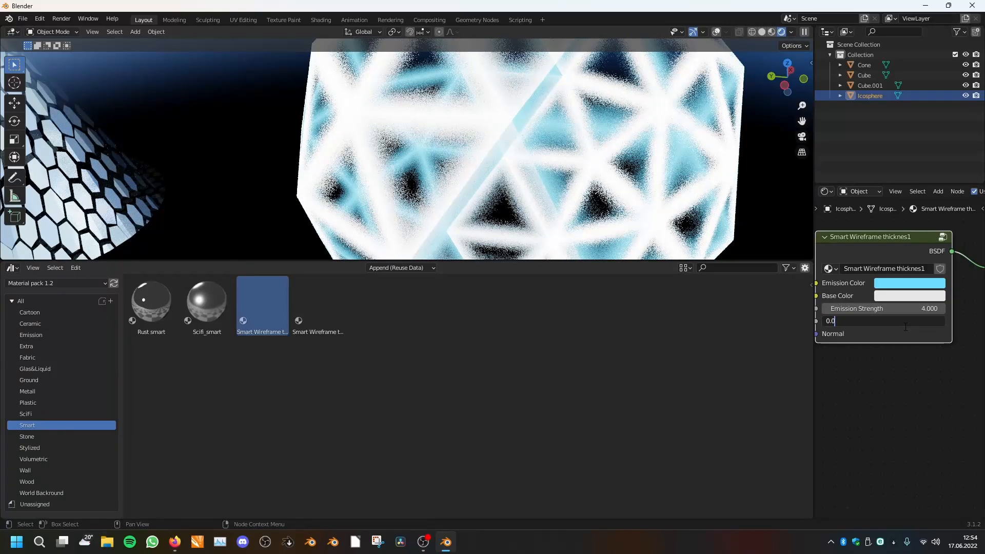
key("Return")
scroll(575, 171, "down", 3)
middle_click_drag(598, 164, 590, 177)
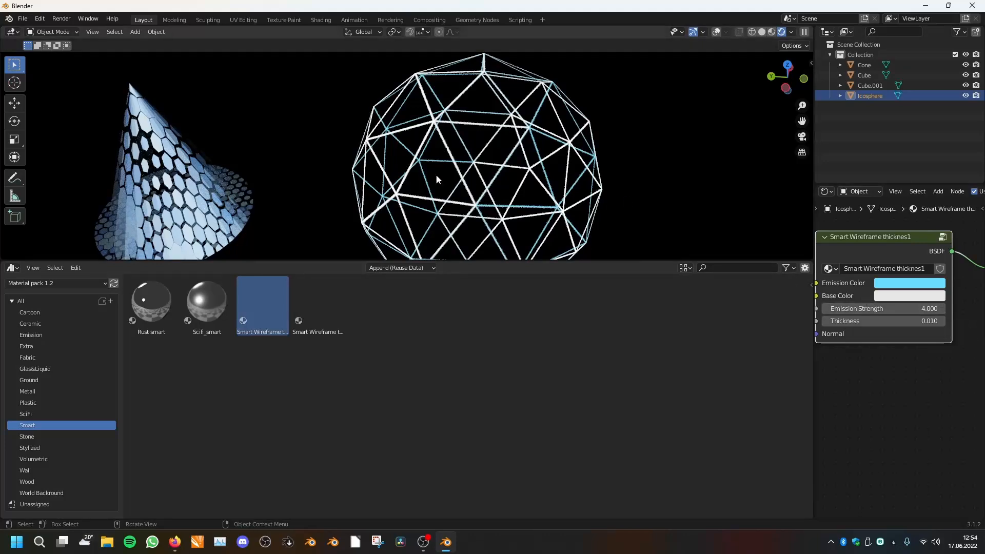
- Try the Emission category's Wireframe thicknes1 on the icosphere, and apply Wireframe thicknes2 to the icosphere and the cone
left_click(36, 335)
left_click_drag(277, 431, 479, 184)
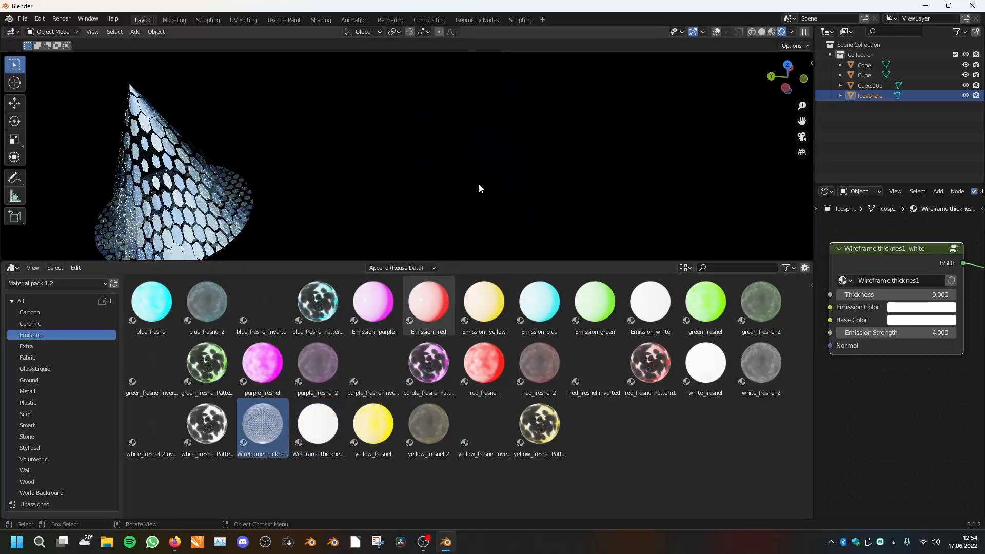
left_click_drag(314, 420, 443, 177)
middle_click_drag(420, 166, 437, 181, "shift")
scroll(434, 179, "up", 2)
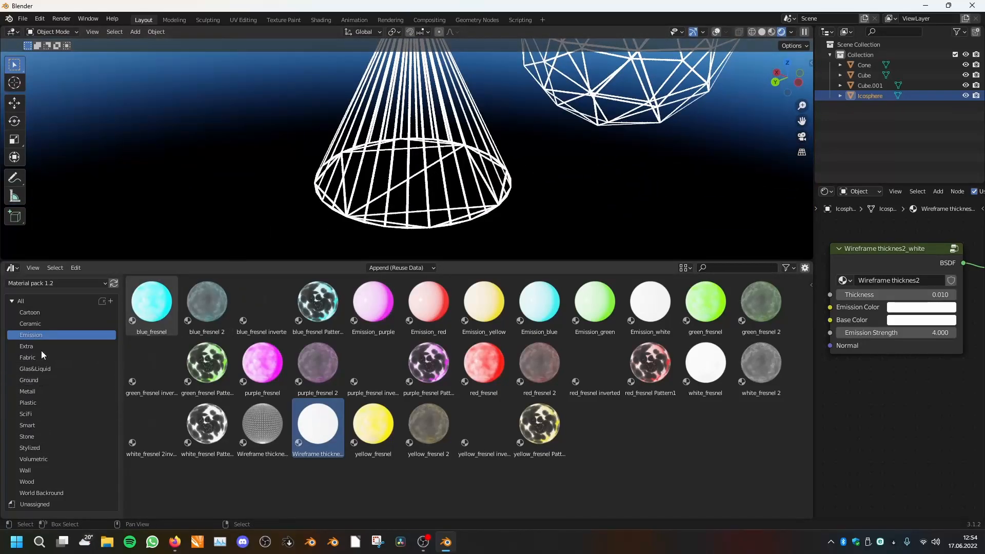
- Apply the Smart Wireframe thicknes1 material to the cone to compare its edges with the emission wireframe
left_click(44, 424)
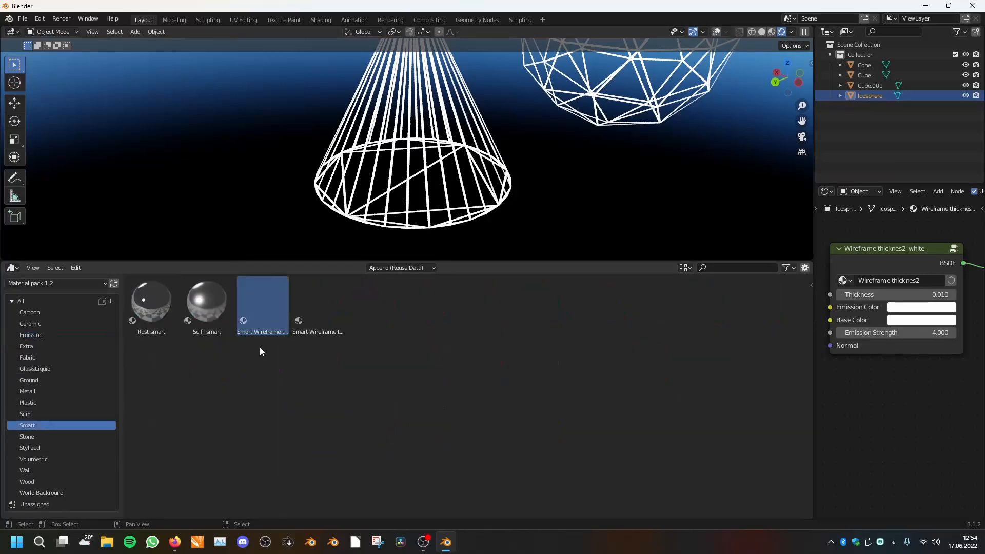
left_click_drag(266, 318, 417, 171)
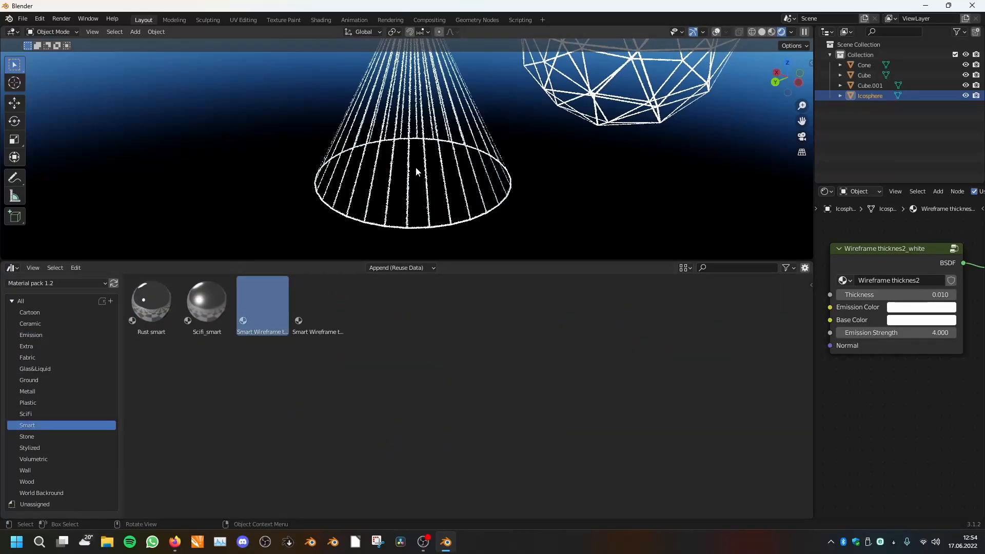
scroll(504, 149, "down", 1)
middle_click_drag(504, 150, 498, 161)
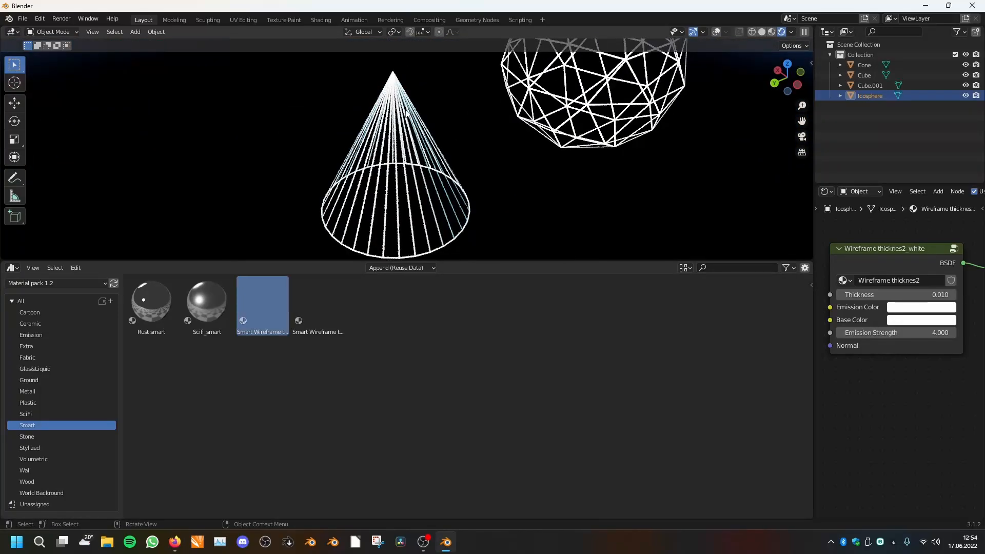
scroll(860, 230, "down", 2)
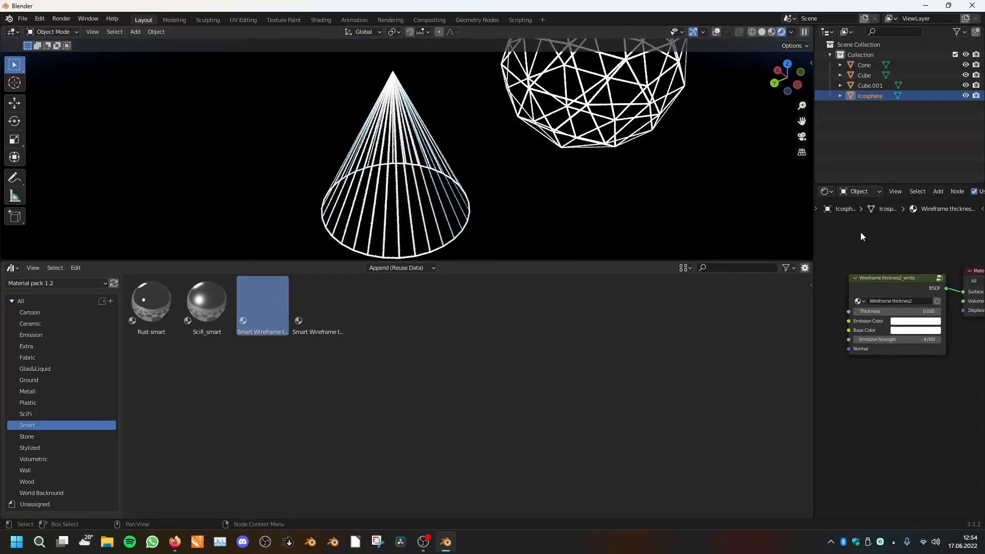
scroll(860, 237, "up", 1)
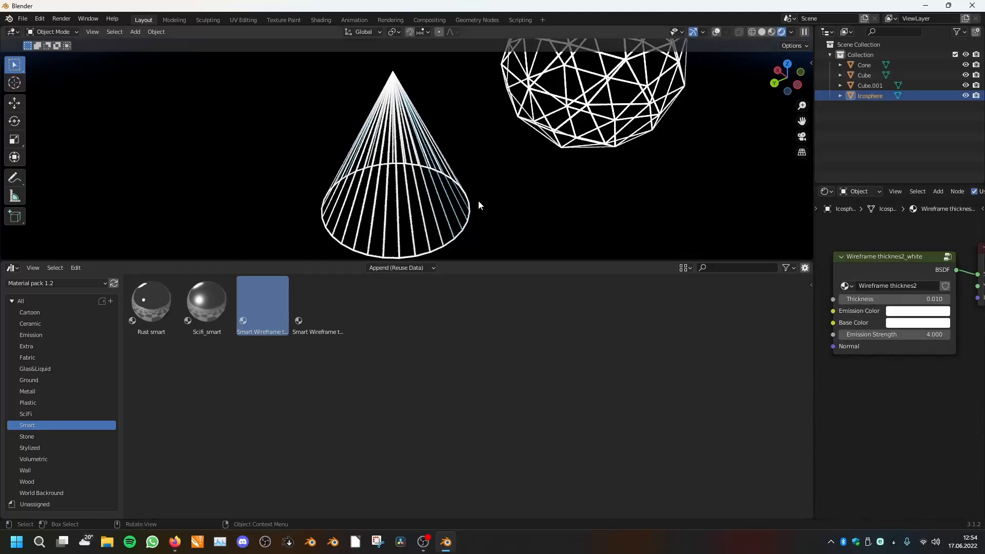
- Try the Emission category's Wireframe thicknes1 on the cone, and replace it with Wireframe thicknes2
left_click(41, 338)
left_click_drag(281, 433, 399, 217)
left_click_drag(319, 437, 370, 160)
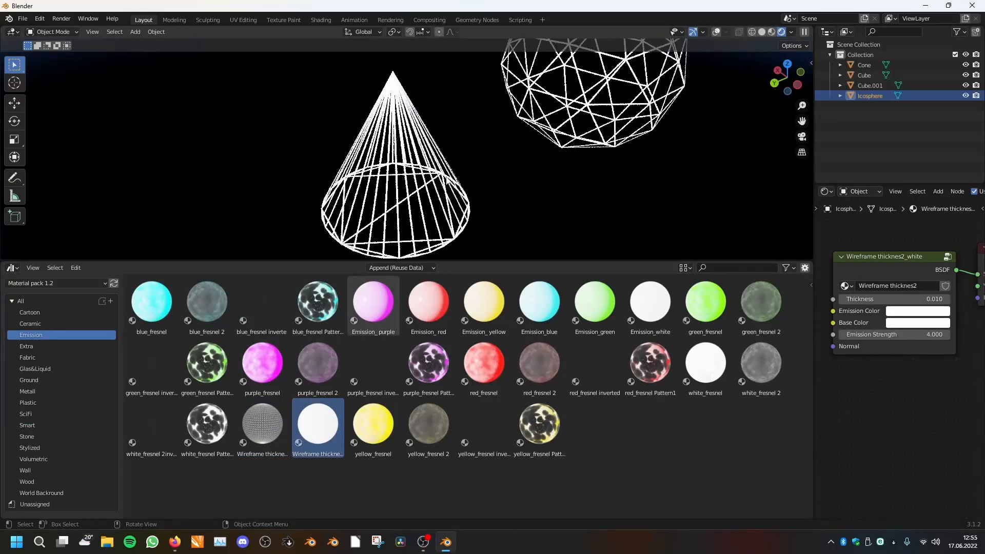
- Apply the Smart category's Smart Wireframe thicknes2 material to the cone
left_click(31, 425)
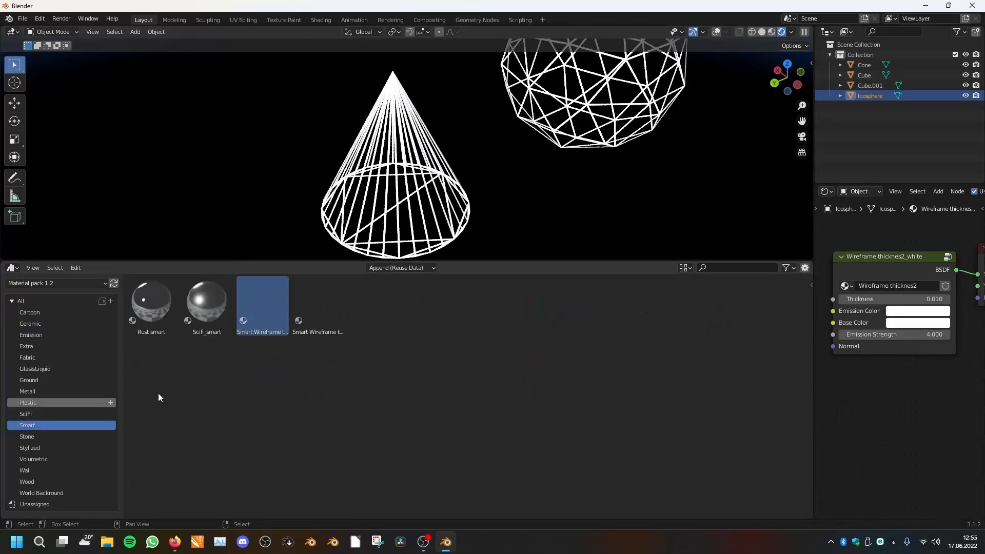
left_click_drag(318, 308, 387, 205)
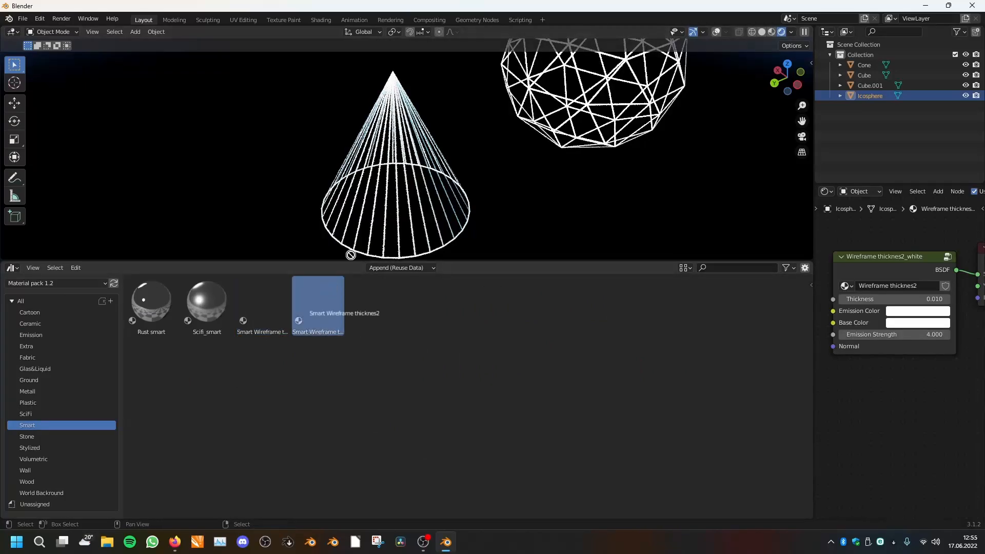
left_click_drag(294, 285, 380, 215)
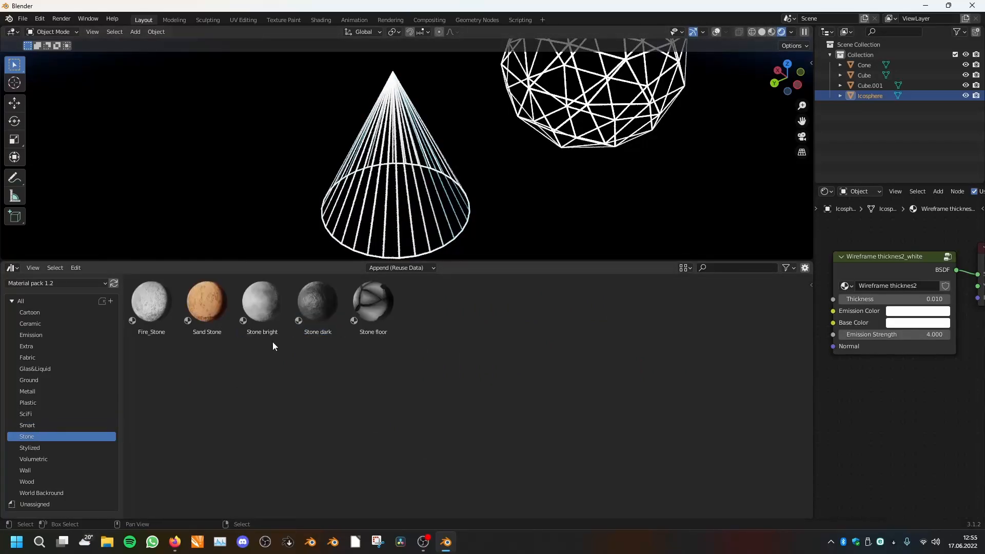
- Apply the Stone category's Stone floor material to the sphere and view its surface up close
scroll(333, 207, "down", 8)
middle_click_drag(334, 199, 395, 158, "shift")
scroll(410, 160, "up", 5)
left_click_drag(378, 307, 394, 104)
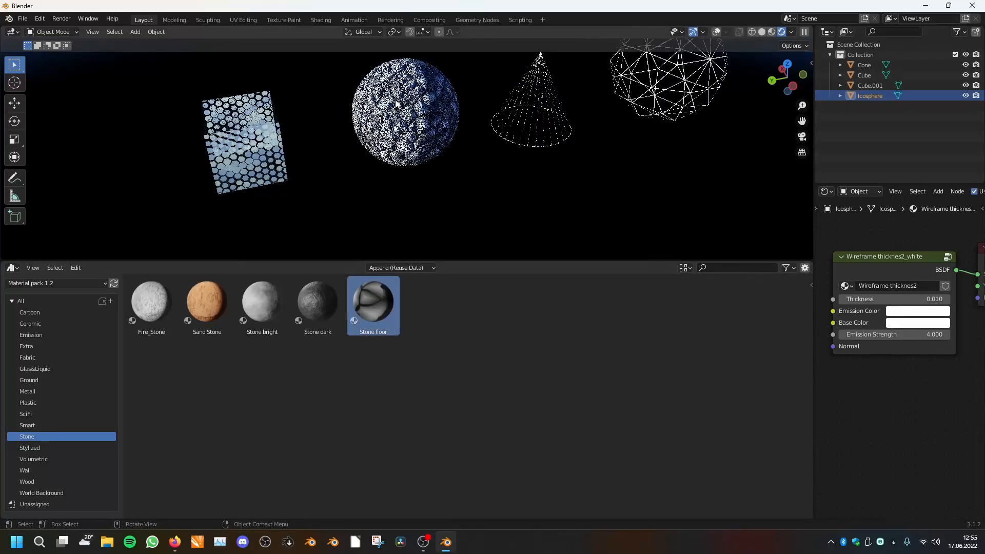
middle_click_drag(431, 126, 416, 155, "shift")
scroll(416, 155, "up", 1)
- Apply the Stylized category's Minecraft gras material to the cube and select the cube
left_click(51, 447)
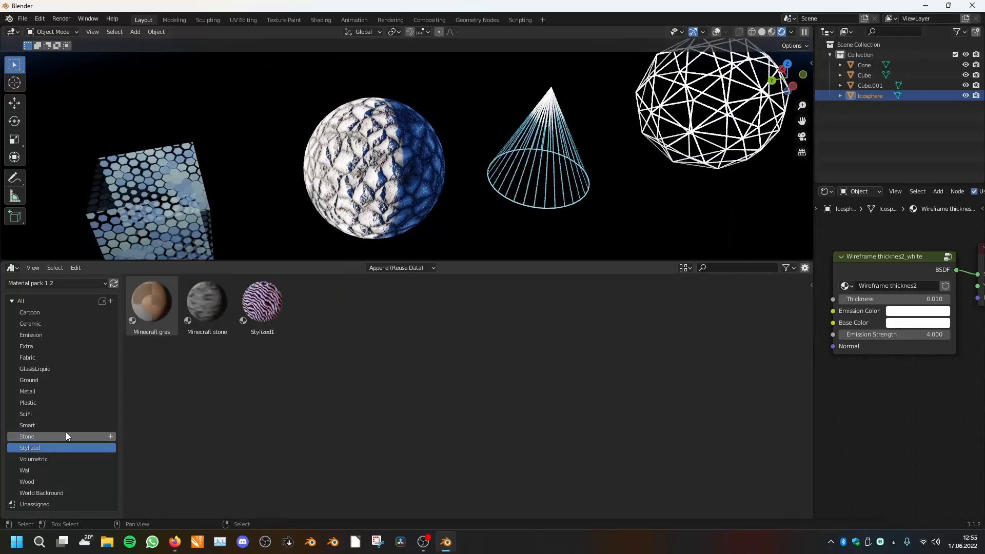
left_click(206, 303)
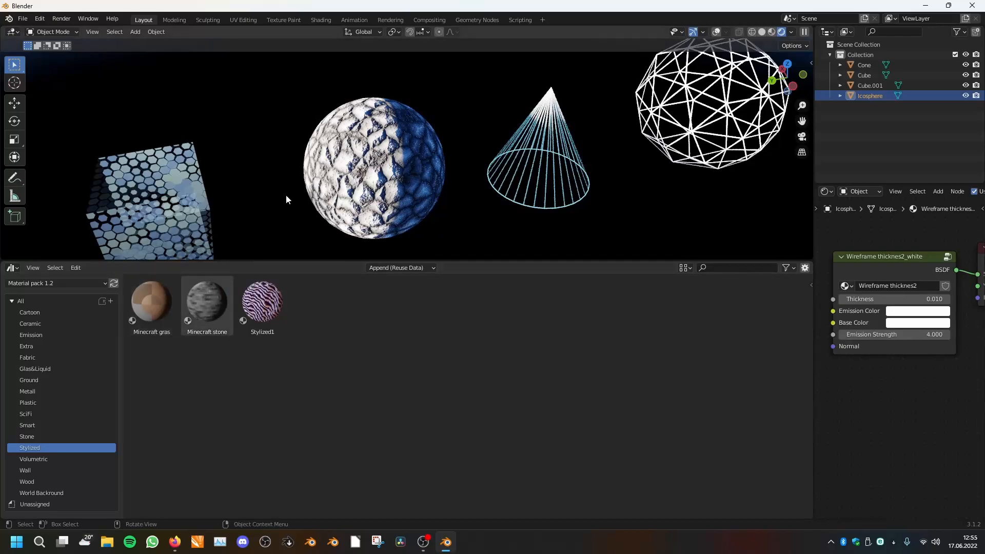
middle_click_drag(301, 194, 351, 163)
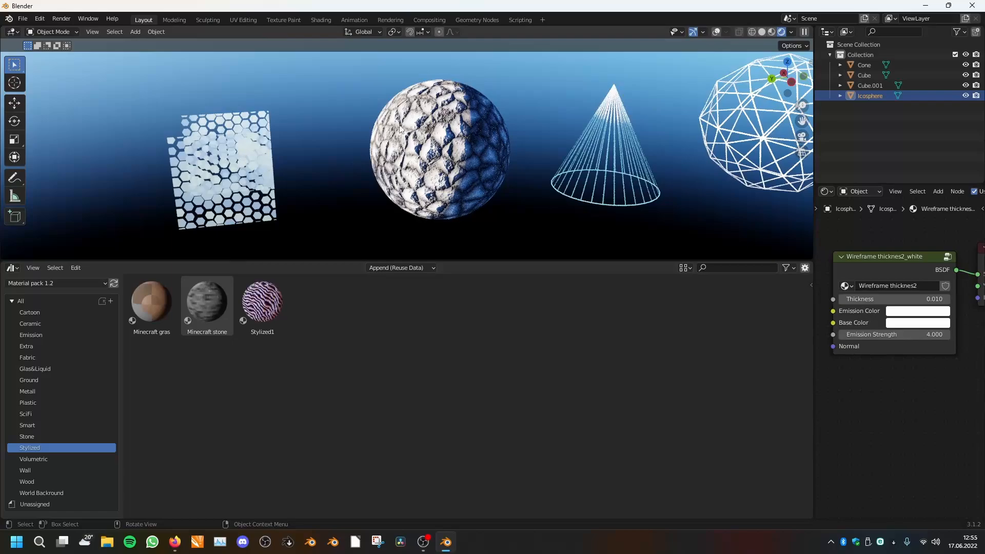
left_click_drag(208, 209, 210, 205)
middle_click_drag(222, 183, 436, 184)
left_click(438, 208)
scroll(438, 208, "up", 2)
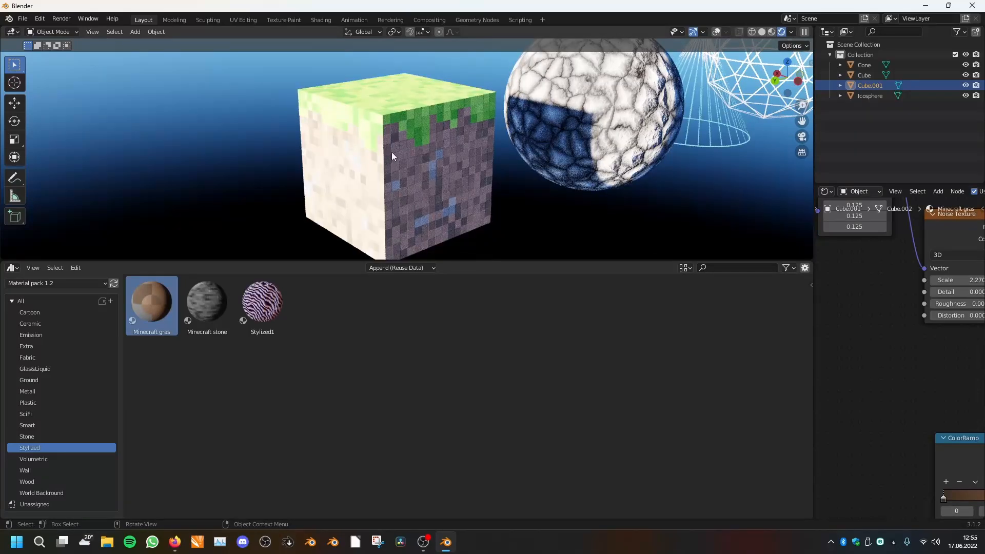
- Inspect the Minecraft gras node tree, and replace the cube's material with Minecraft stone
scroll(867, 328, "down", 8)
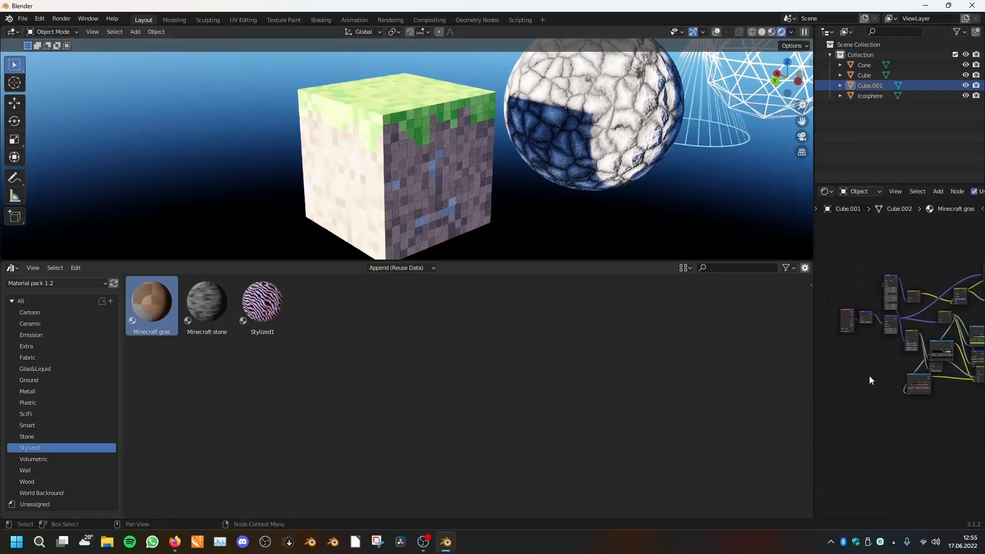
middle_click_drag(869, 381, 978, 367)
middle_click_drag(817, 379, 868, 388)
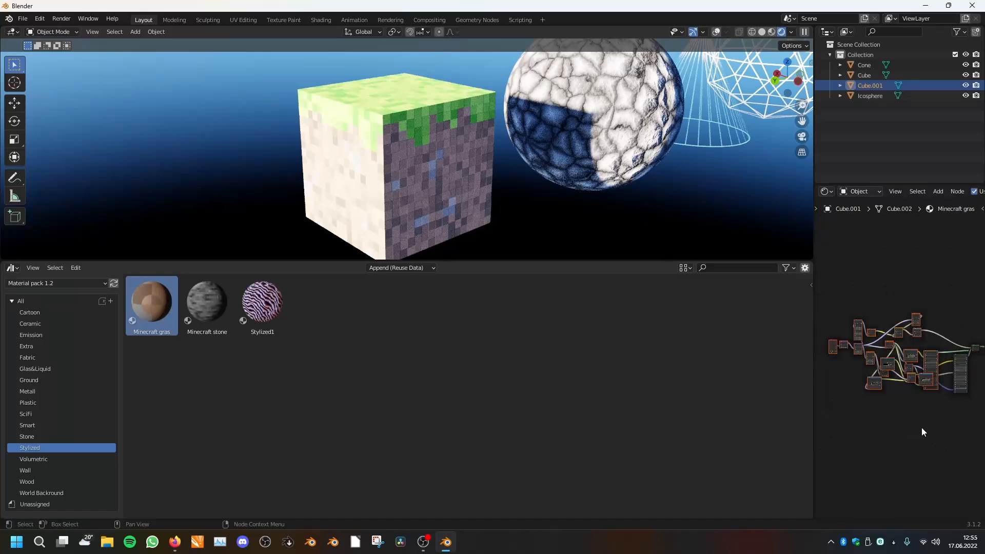
scroll(899, 326, "up", 2)
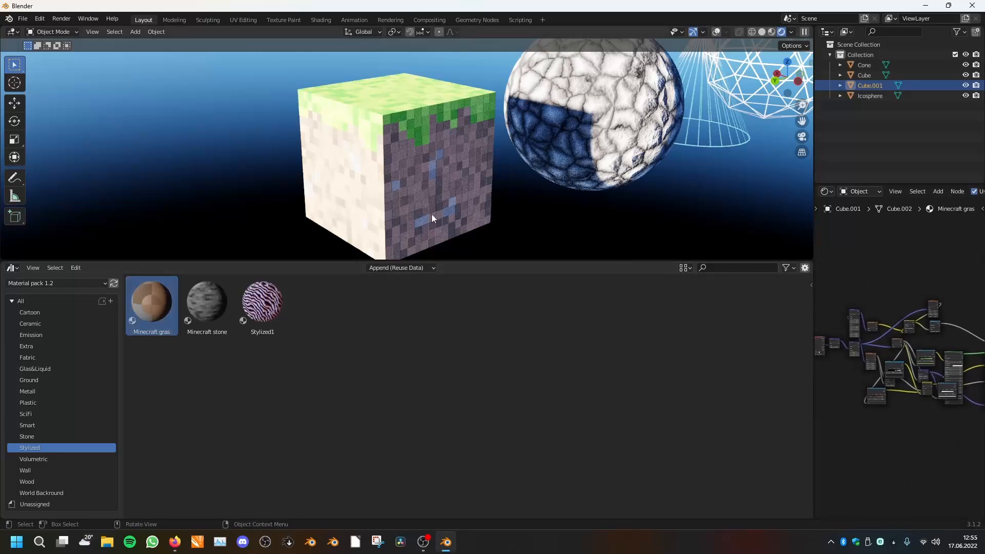
left_click_drag(379, 177, 382, 180)
middle_click_drag(452, 165, 472, 188)
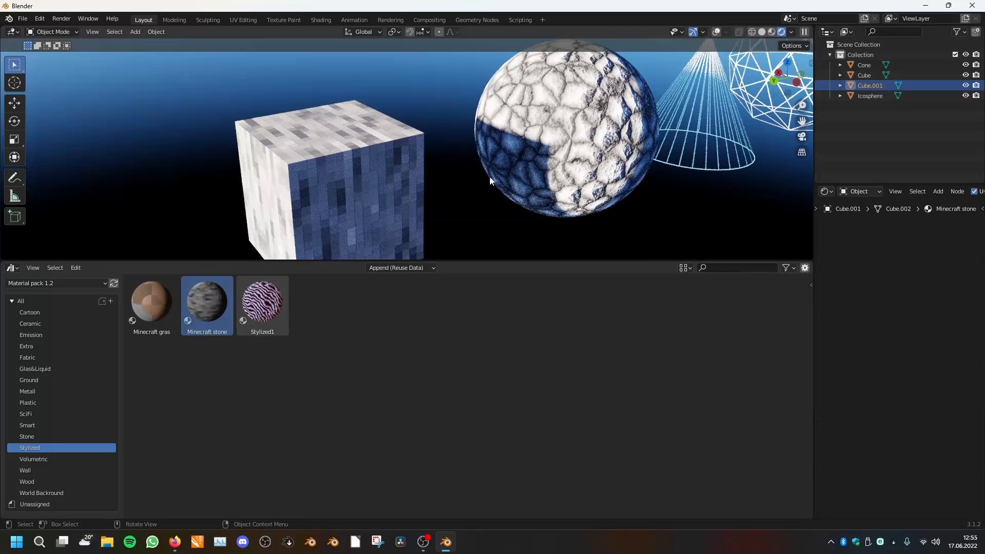
- Apply the Volumetric category's Basic_Clouds material to the sphere and examine the clouds from close up
left_click(45, 458)
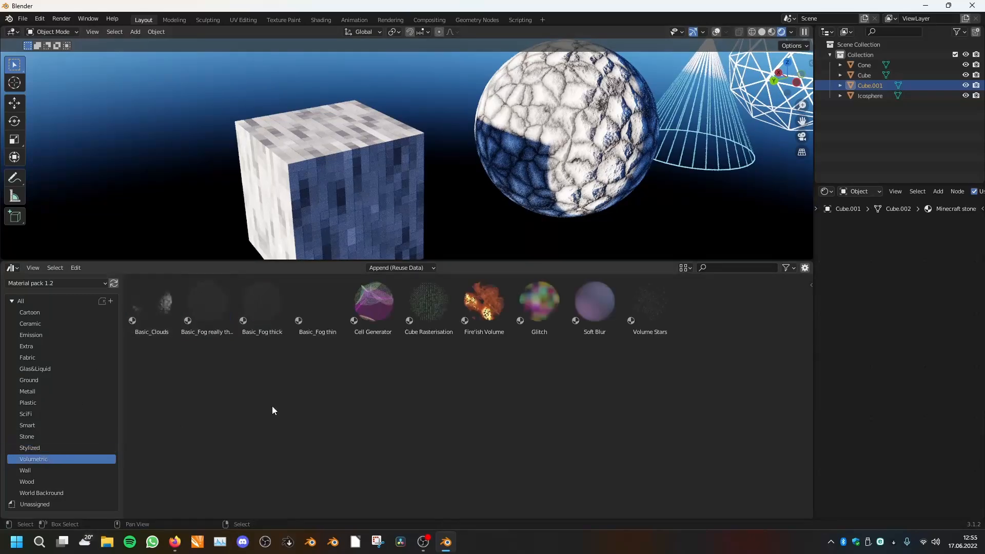
left_click(484, 303)
scroll(533, 160, "down", 6)
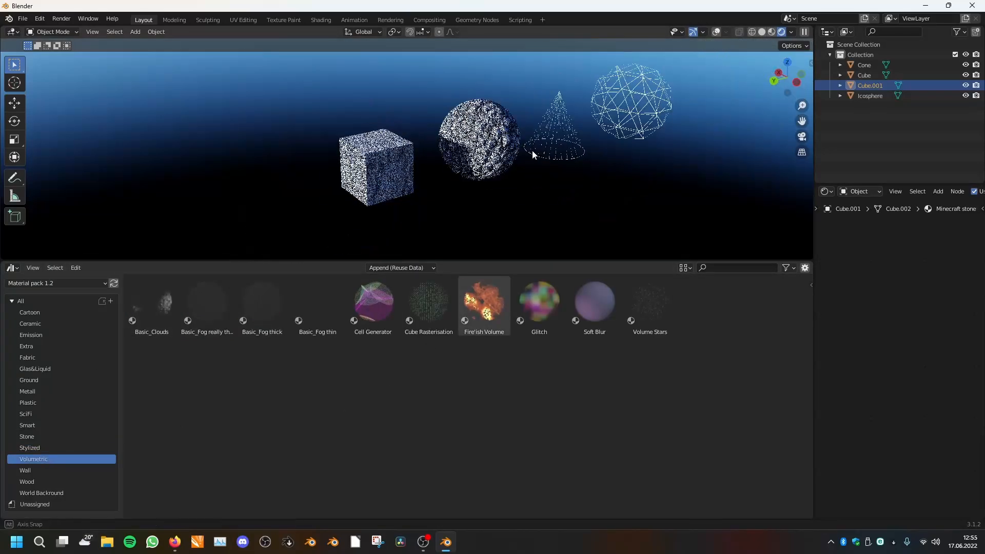
middle_click_drag(540, 150, 538, 170)
scroll(538, 177, "up", 5)
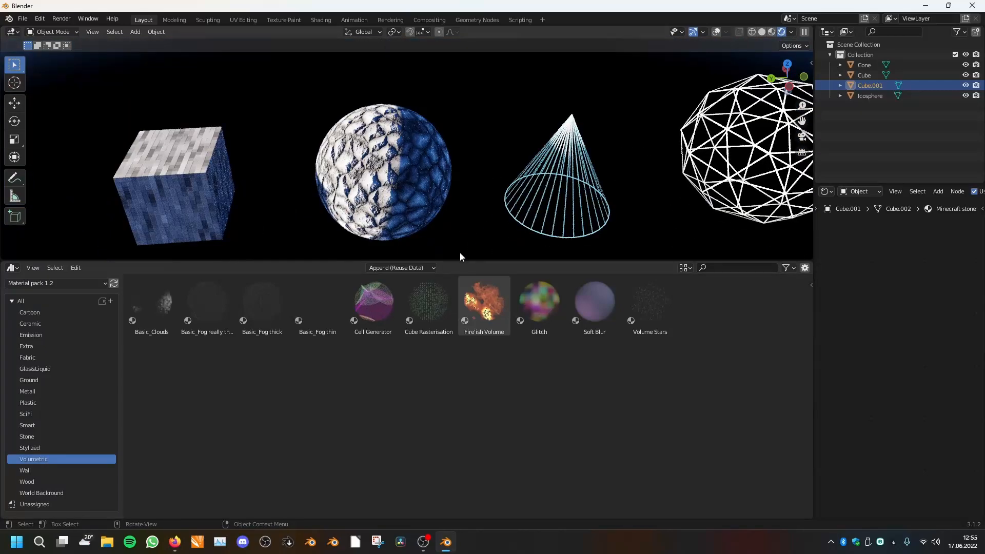
left_click_drag(161, 304, 379, 201)
scroll(386, 179, "up", 5)
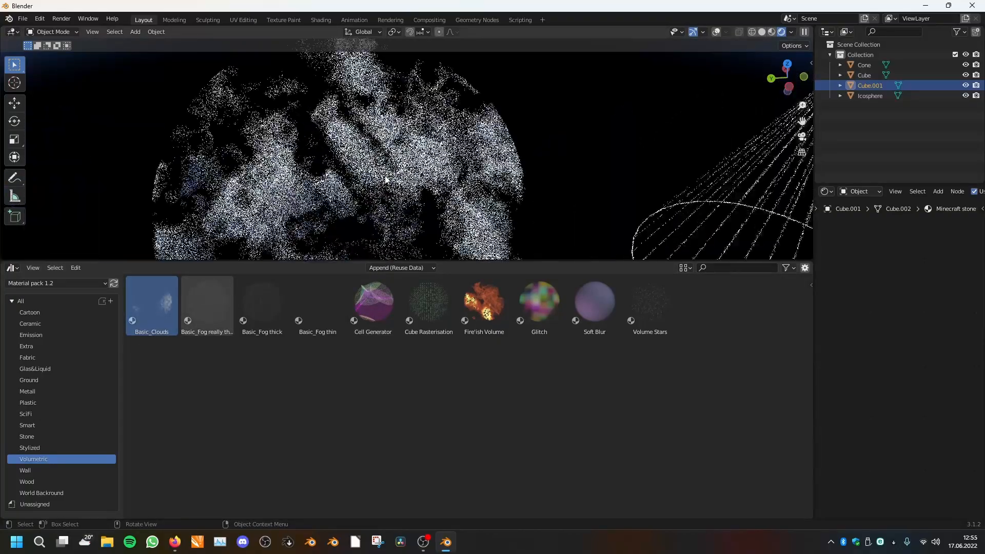
scroll(386, 179, "up", 5)
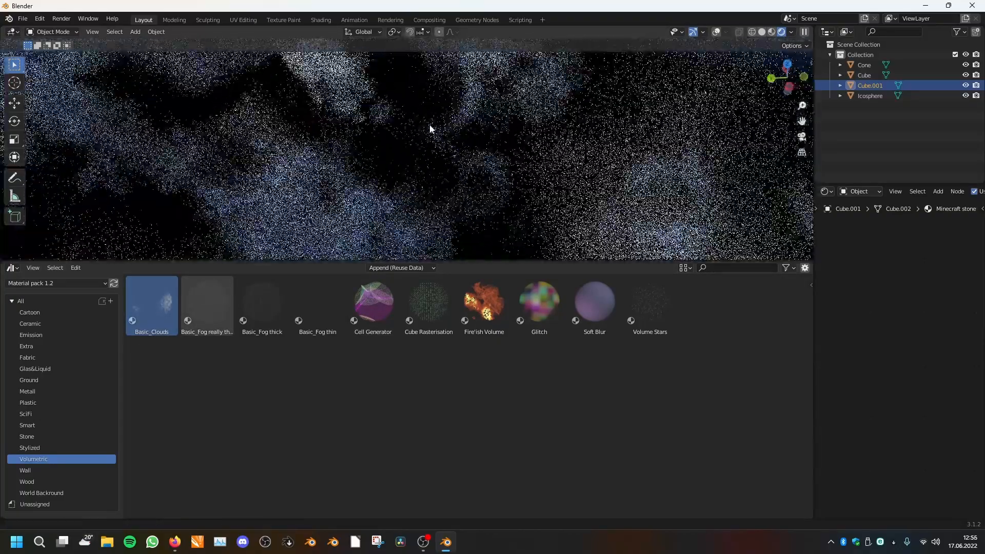
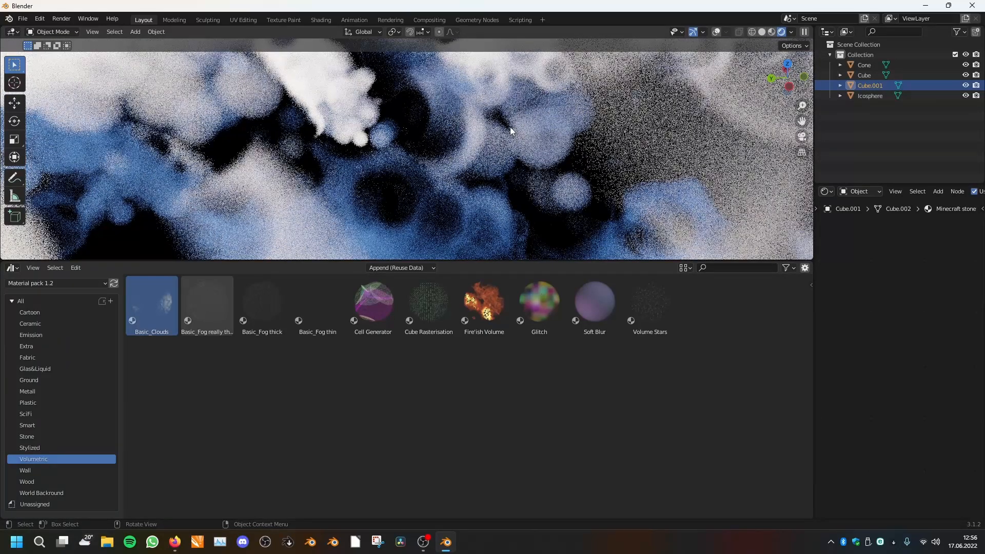
scroll(511, 131, "down", 6)
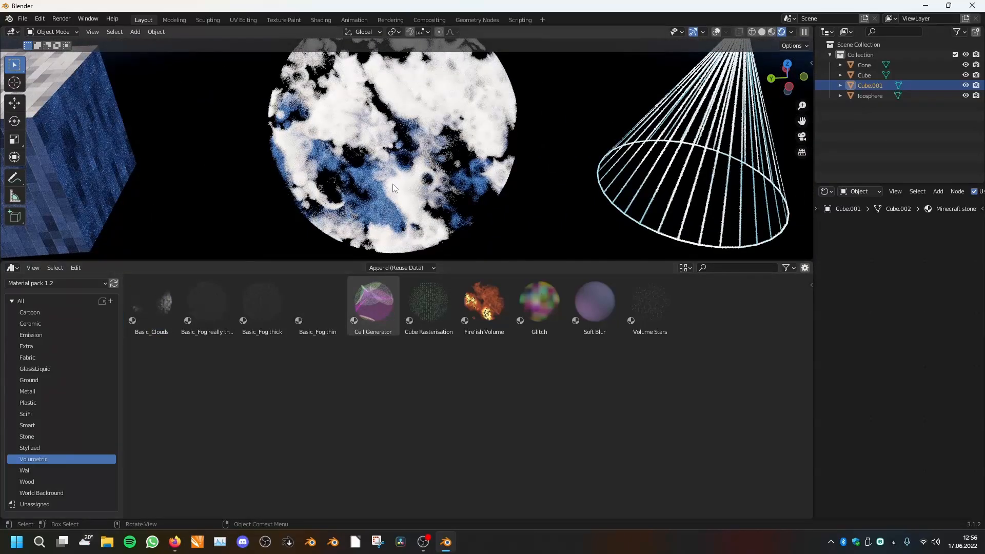
- Apply the Cell Generator volumetric material to the cube and bring its node settings into view
scroll(394, 188, "down", 3)
left_click_drag(378, 313, 141, 152)
key("KP_Decimal")
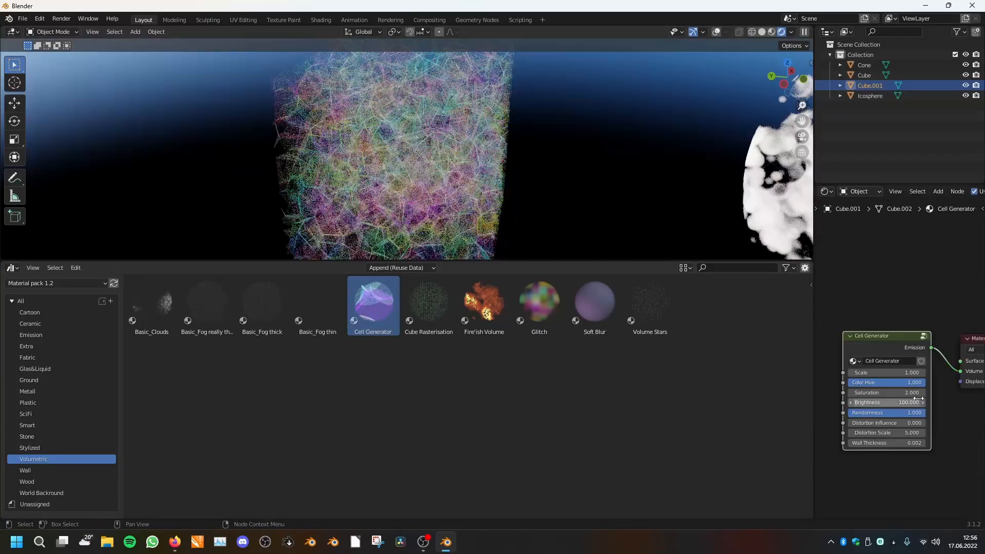
middle_click_drag(915, 402, 920, 360)
scroll(938, 355, "up", 2)
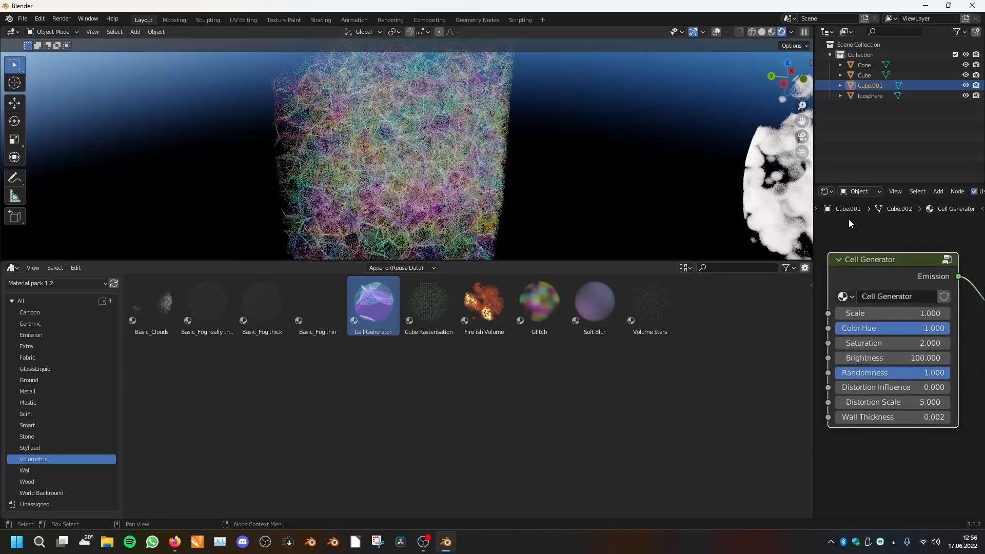
- Try Randomness values of 0 and 0.192 on the cube's Cell Generator node, and return it to 1
mouse_move(938, 329)
left_mouse_down()
mouse_move(916, 329)
mouse_move(949, 329)
left_mouse_up()
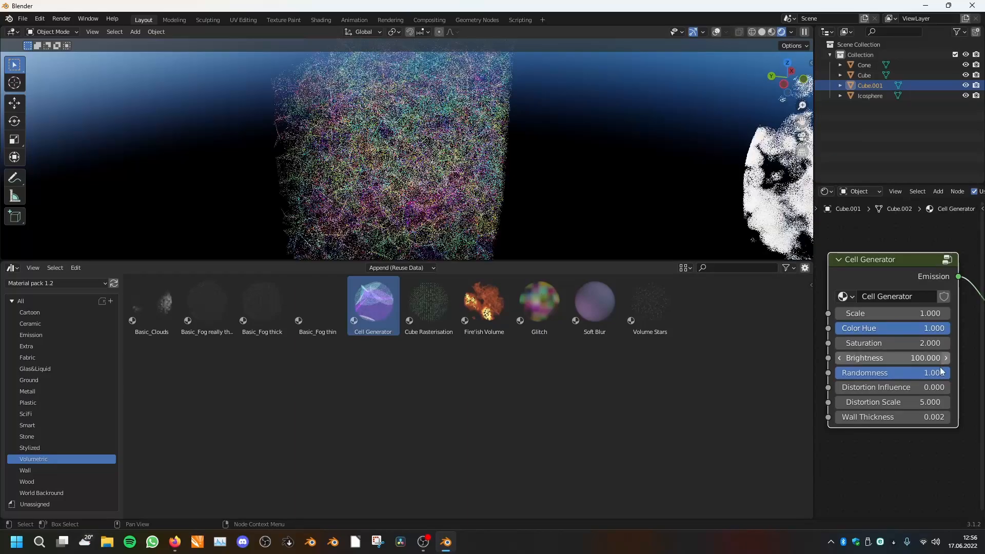
left_click_drag(909, 375, 791, 375)
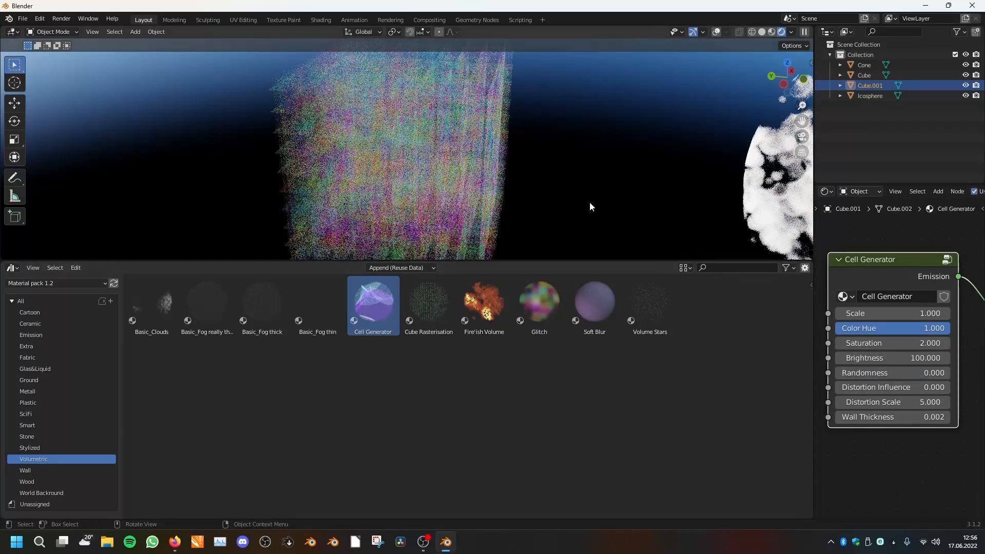
middle_click_drag(593, 207, 569, 204)
middle_click_drag(451, 193, 418, 198)
left_click_drag(871, 374, 892, 373)
middle_click_drag(448, 190, 457, 193)
scroll(455, 194, "up", 4)
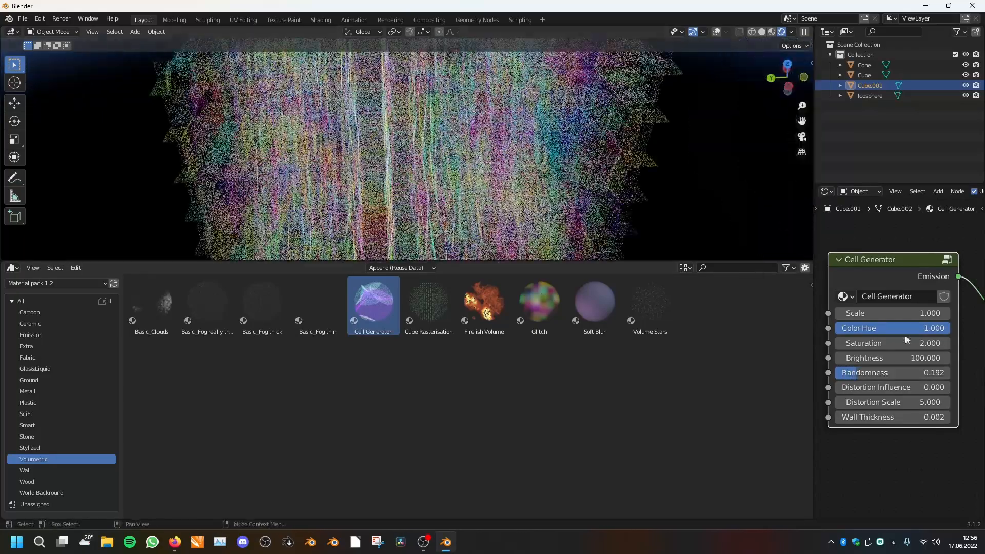
left_click_drag(907, 371, 935, 375)
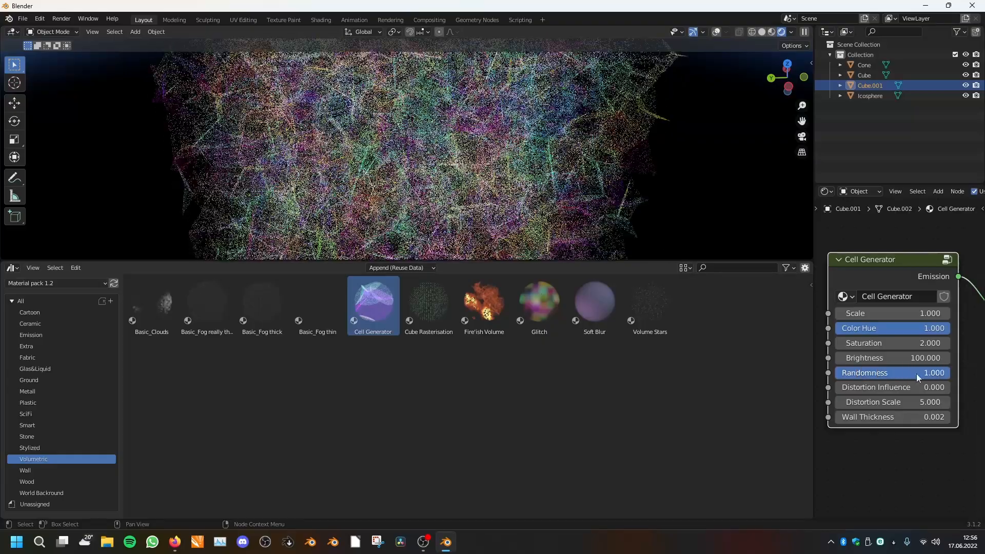
- Try a Distortion Influence of 1 on the Cell Generator node, and return it to 0
left_click_drag(839, 387, 950, 388)
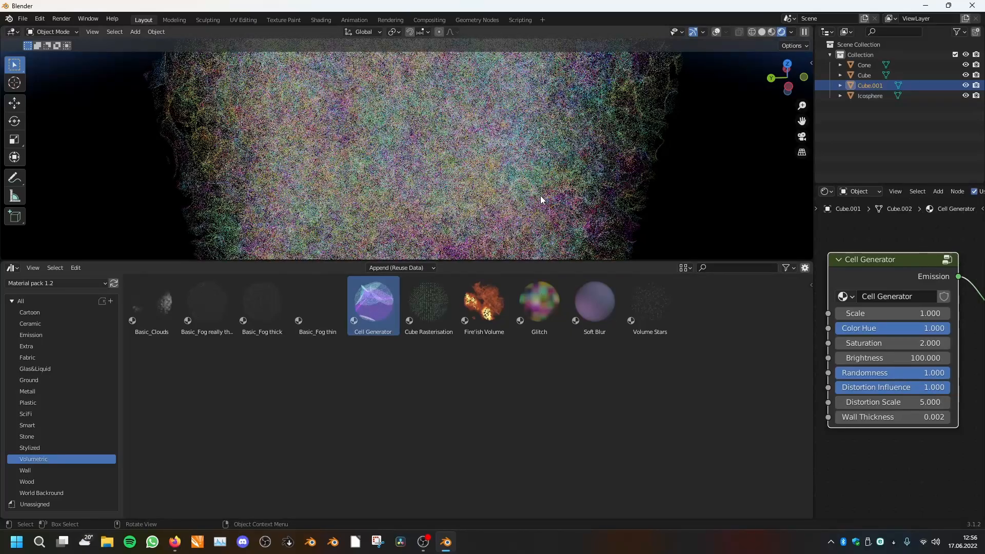
middle_click_drag(541, 197, 334, 194)
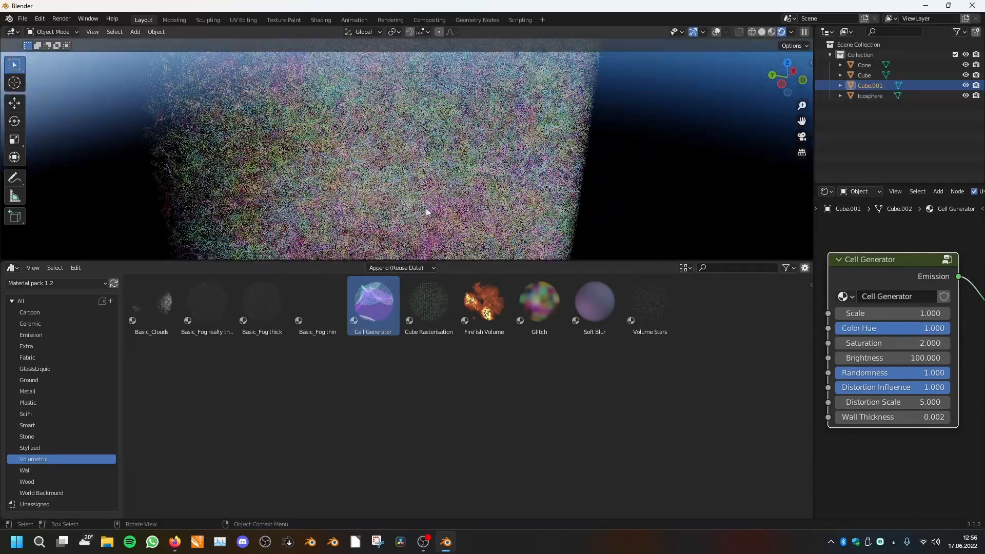
left_click_drag(896, 387, 835, 417)
- Try a Scale of 0.1 on the Cell Generator node to enlarge the cells, and restore it to 1
mouse_move(893, 314)
left_mouse_down()
mouse_move(879, 314)
mouse_move(889, 314)
left_mouse_up()
scroll(659, 187, "down", 3)
middle_click_drag(554, 154, 585, 146)
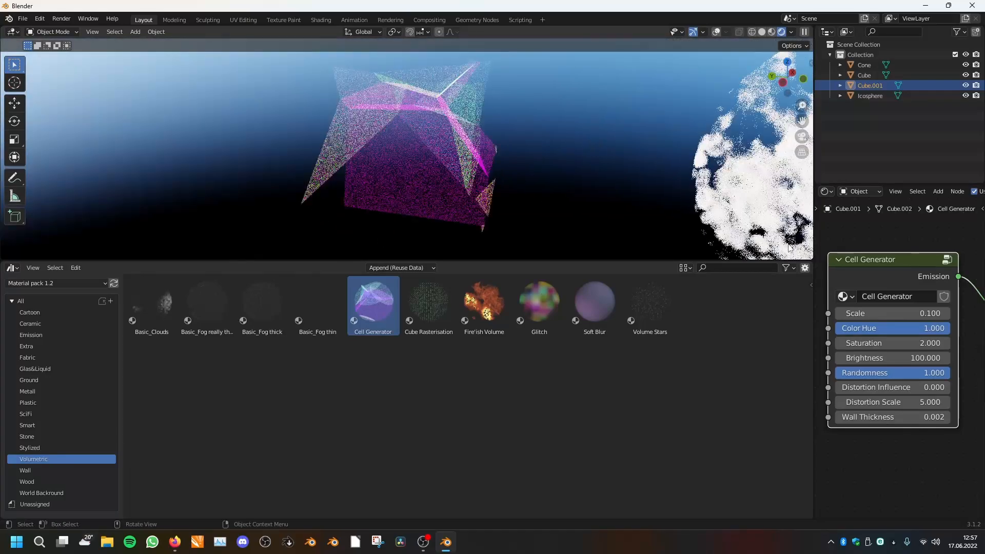
key("Return")
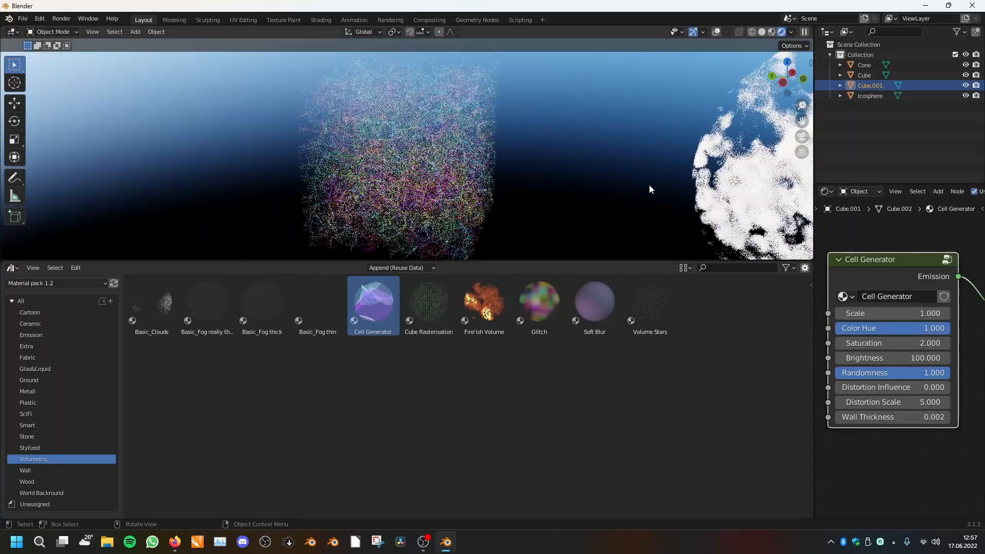
- Replace the cube's material with Cube Rasterisation and examine the volume from several angles
scroll(460, 225, "up", 2)
left_click_drag(434, 310, 447, 183)
middle_click_drag(518, 176, 494, 217)
scroll(494, 217, "up", 3)
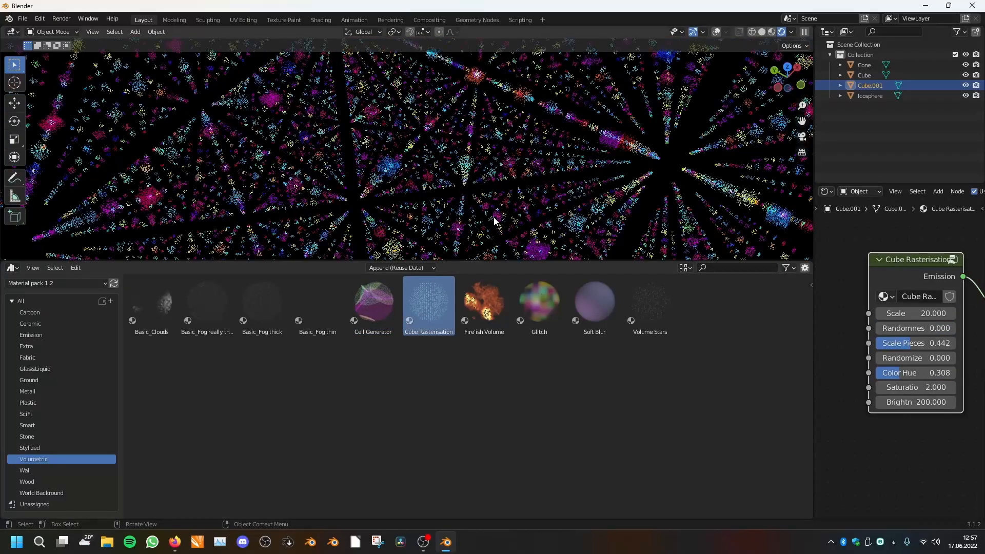
middle_click_drag(484, 184, 513, 189)
- Try Scale values of 1 and 2 on the Cube Rasterisation node and compare the resulting cubes
left_click(944, 313)
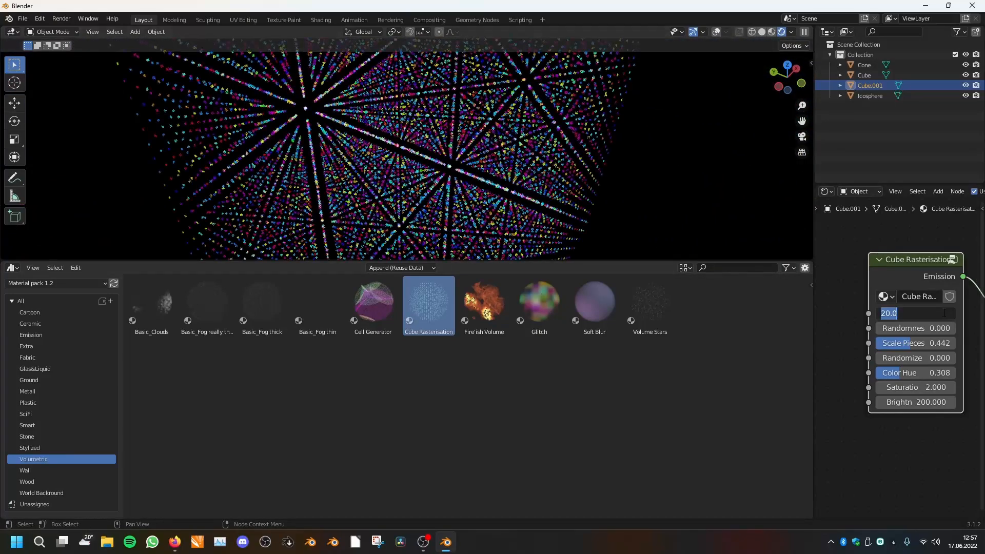
type("1")
key("Return")
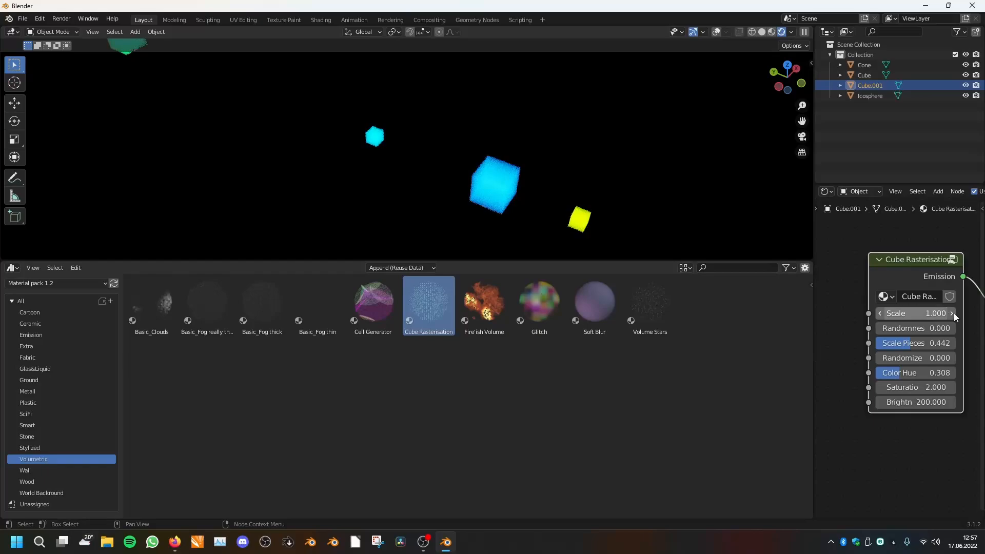
middle_click_drag(493, 191, 510, 174)
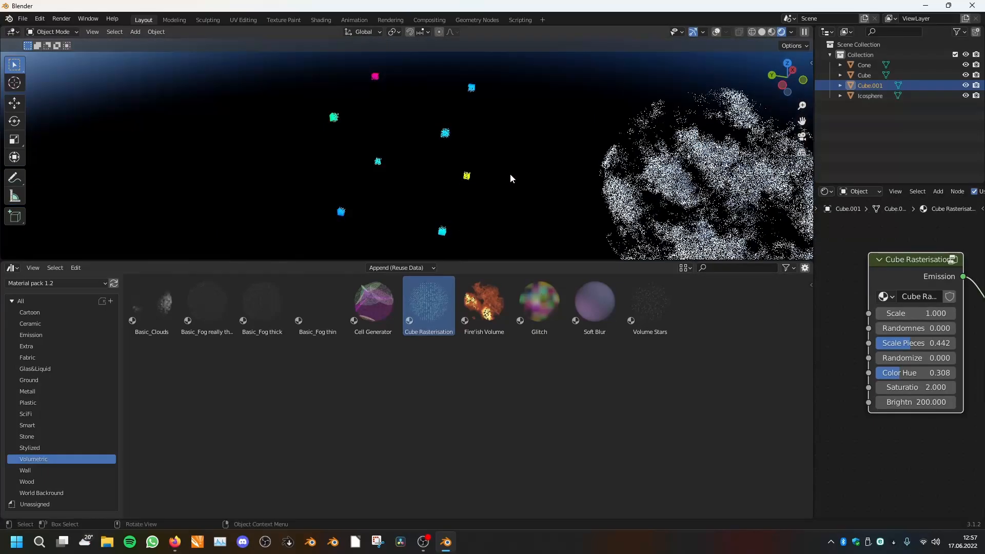
left_click(919, 312)
type("2")
key("Return")
mouse_move(512, 179)
middle_mouse_down()
mouse_move(485, 171)
mouse_move(473, 180)
mouse_move(515, 179)
mouse_move(503, 174)
middle_mouse_up()
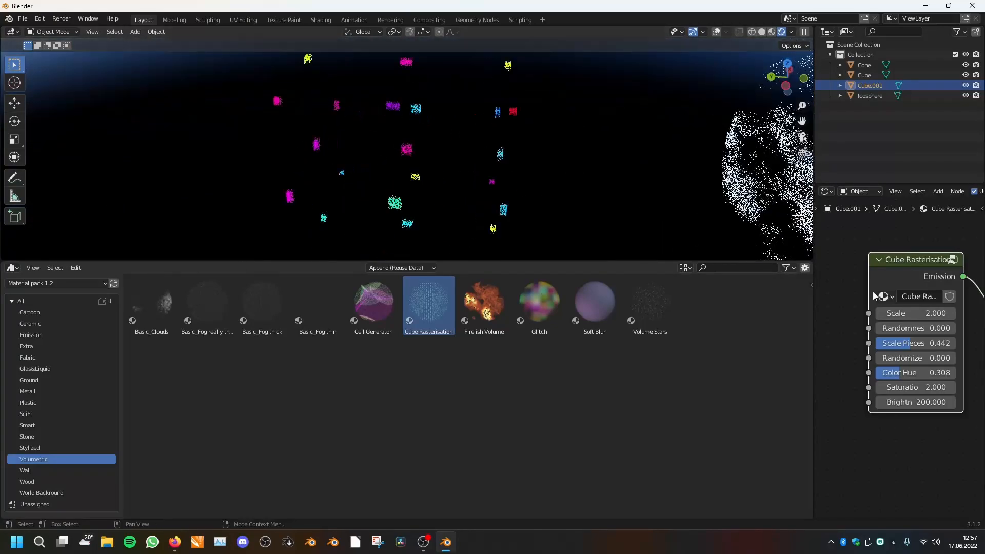
- Set the Cube Rasterisation node's Scale to 100
left_click(913, 309)
type("100")
key("Return")
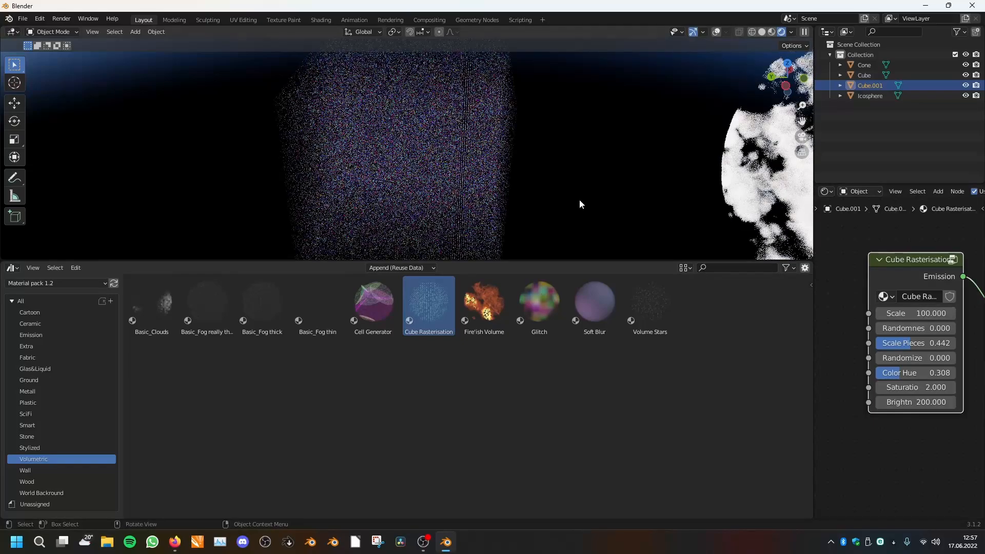
- Set the Cube Rasterisation node's Scale to 10 and enlarge the 3D viewport to view the cube
scroll(444, 201, "up", 5)
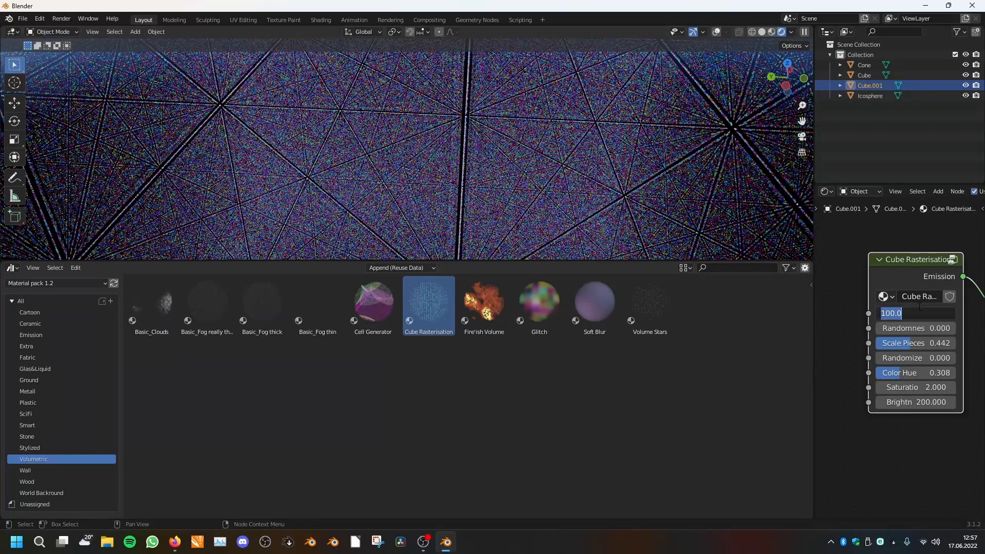
type("10")
key("Return")
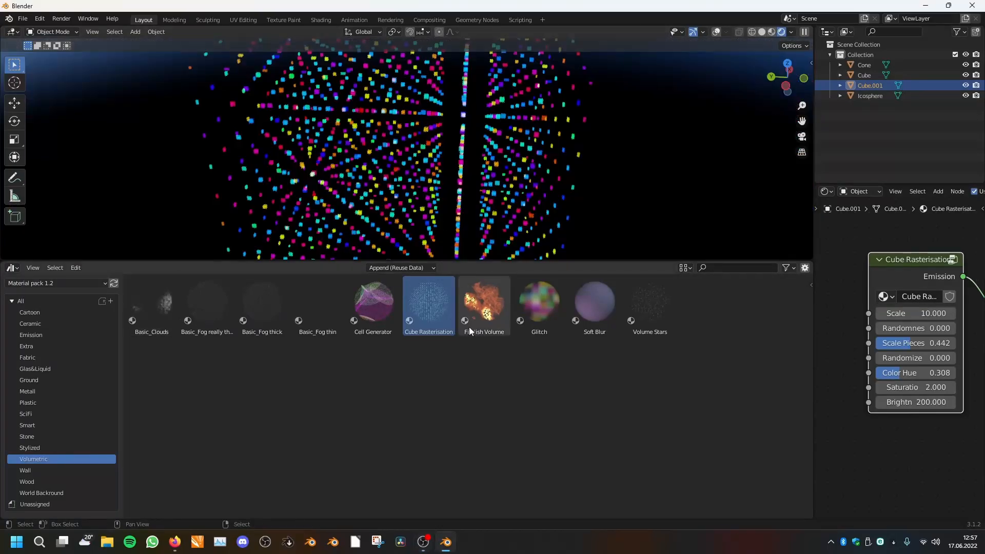
left_click_drag(464, 260, 465, 371)
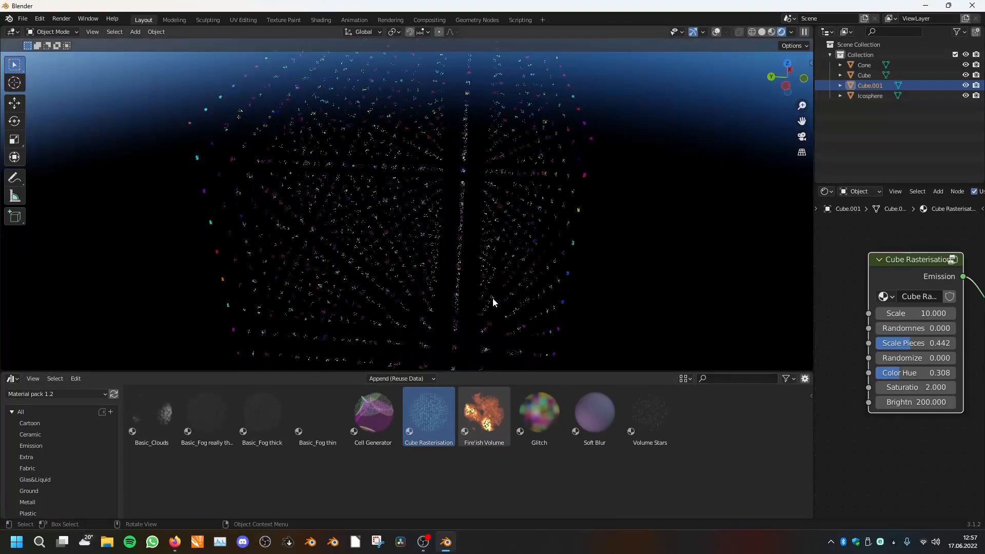
- Set the Cube Rasterisation node's Randomness to 0.7 and Randomize Piece Scale to 0.083, trying other hue and brightness values in between
left_click_drag(912, 331, 955, 328)
mouse_move(610, 267)
middle_mouse_down()
mouse_move(586, 262)
mouse_move(596, 265)
middle_mouse_up()
left_click_drag(932, 335, 904, 344)
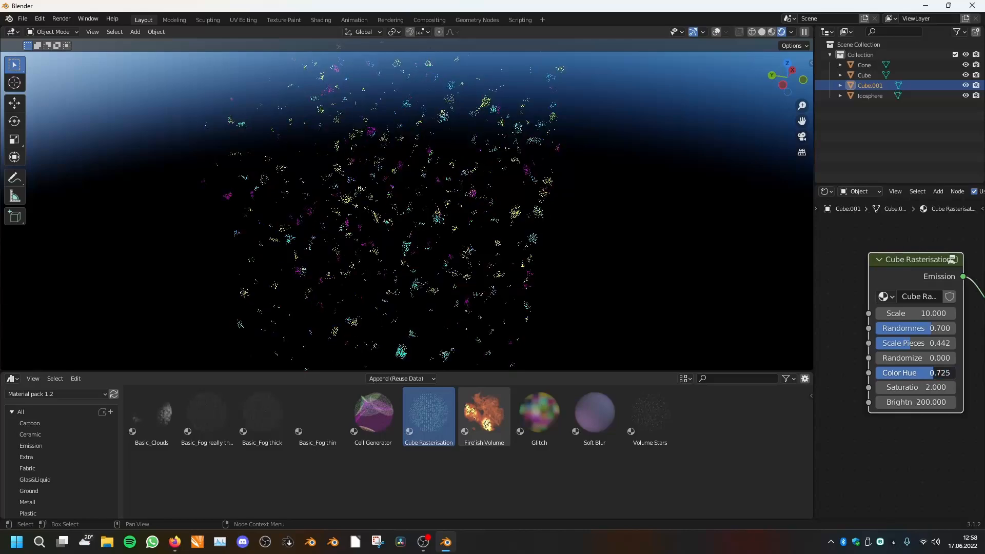
left_click_drag(921, 402, 913, 402)
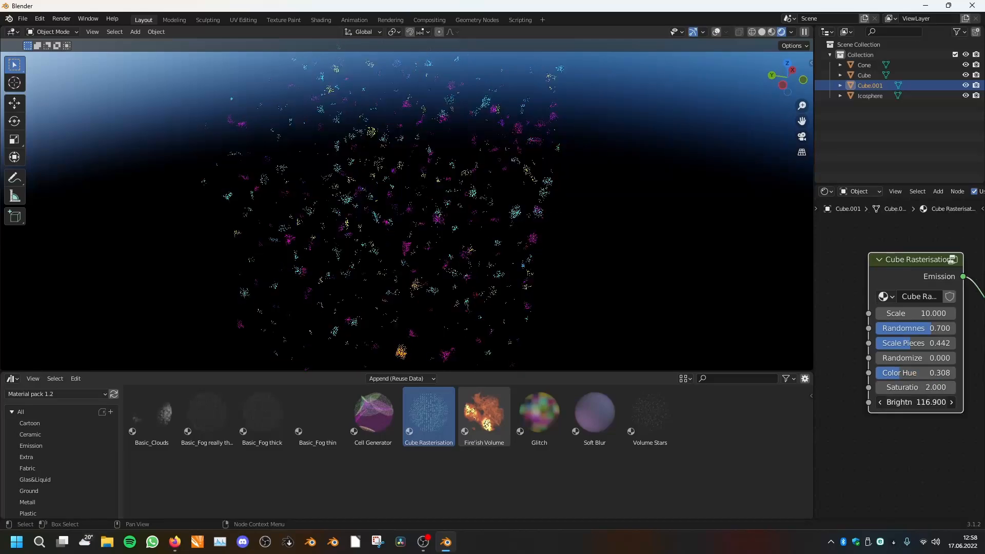
right_click(921, 402)
left_click_drag(935, 359, 941, 359)
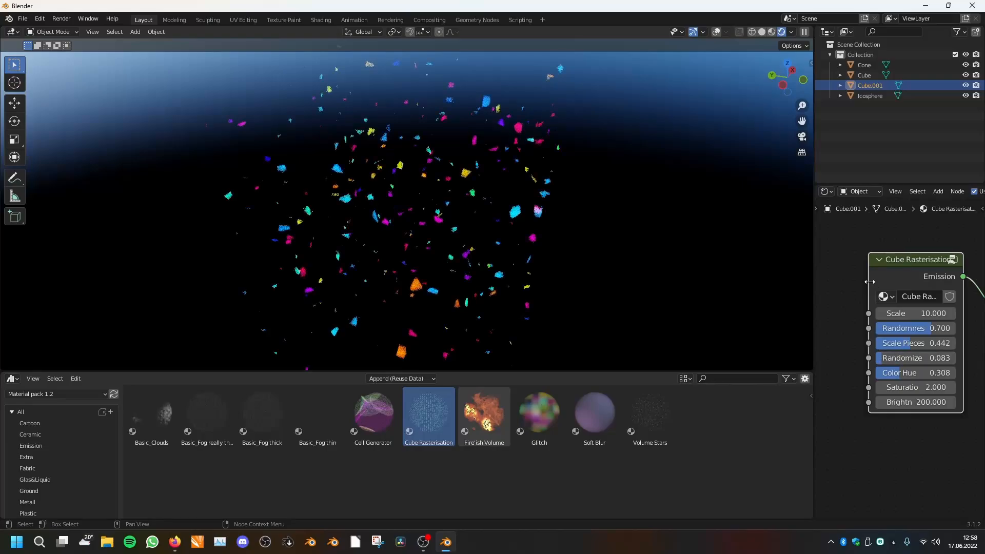
- Widen the Cube Rasterisation node to show its full labels and set its Scale to 200
left_click_drag(869, 282, 845, 284)
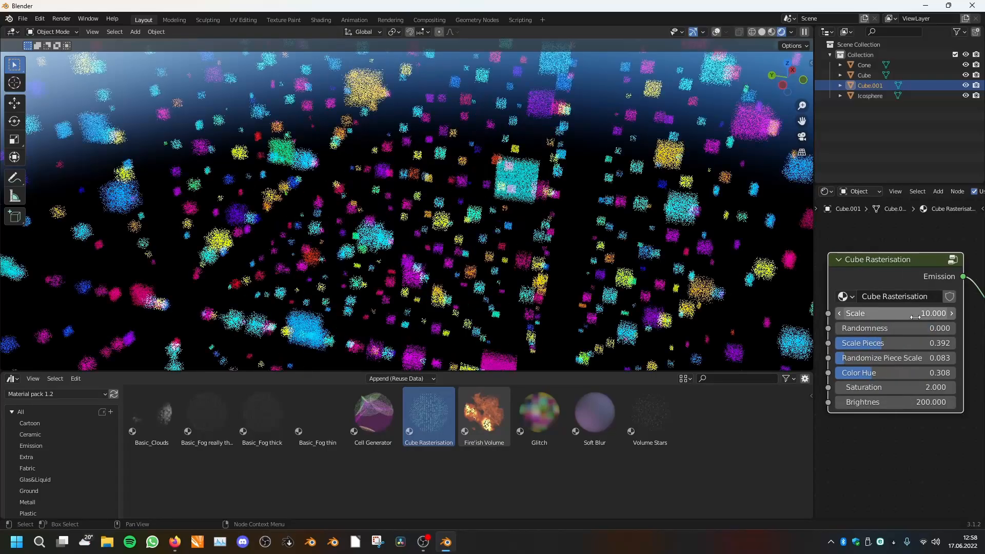
left_click(918, 315)
type("1")
key("BackSpace")
type("200")
key("Return")
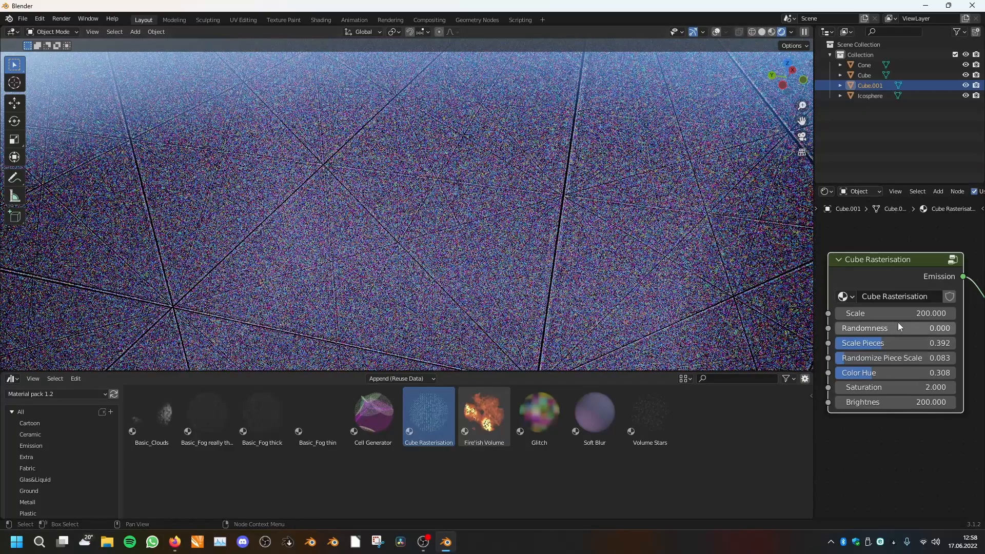
- Apply the Fire'ish Volume material to the sphere beside the rasterised cube and center it in the view
scroll(485, 269, "down", 6)
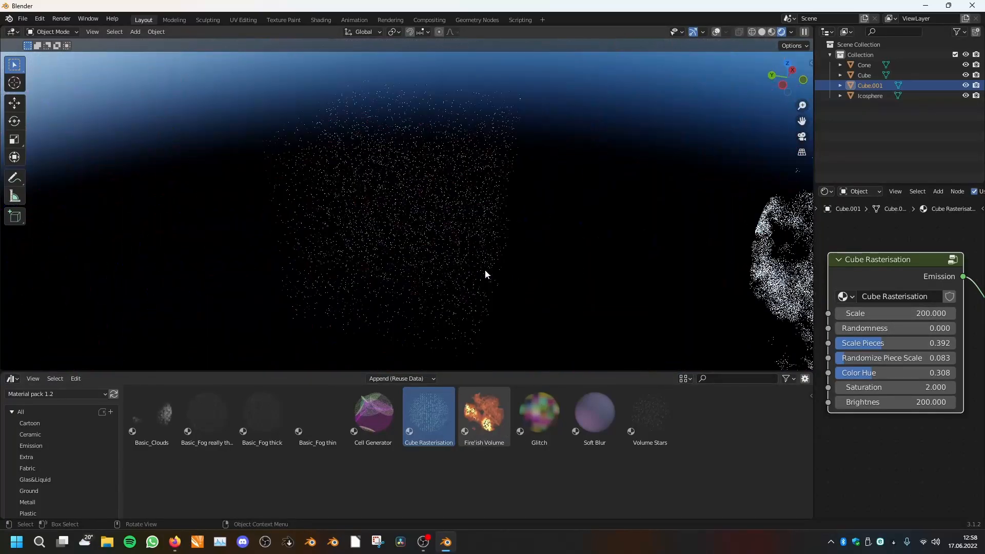
middle_click_drag(516, 294, 365, 277)
left_click_drag(484, 416, 575, 205)
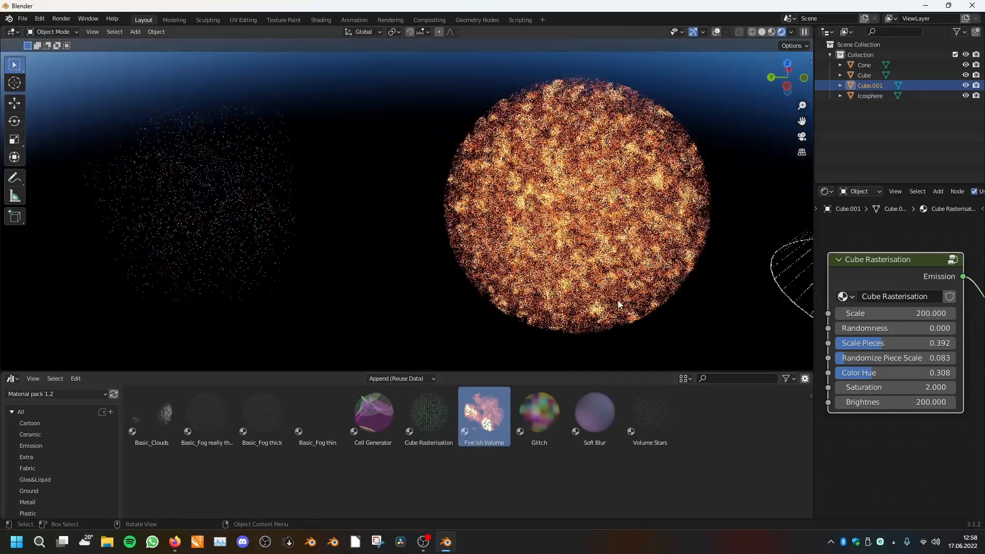
middle_click_drag(636, 303, 487, 304, "shift")
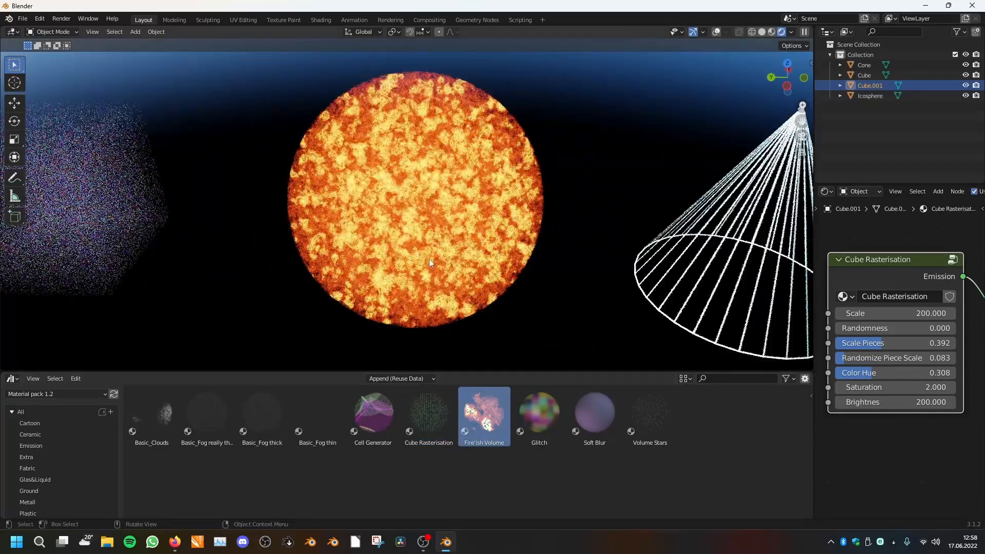
- Replace the sphere's material with Glitch, examine it up close, and bring its node settings into view
left_click(541, 424)
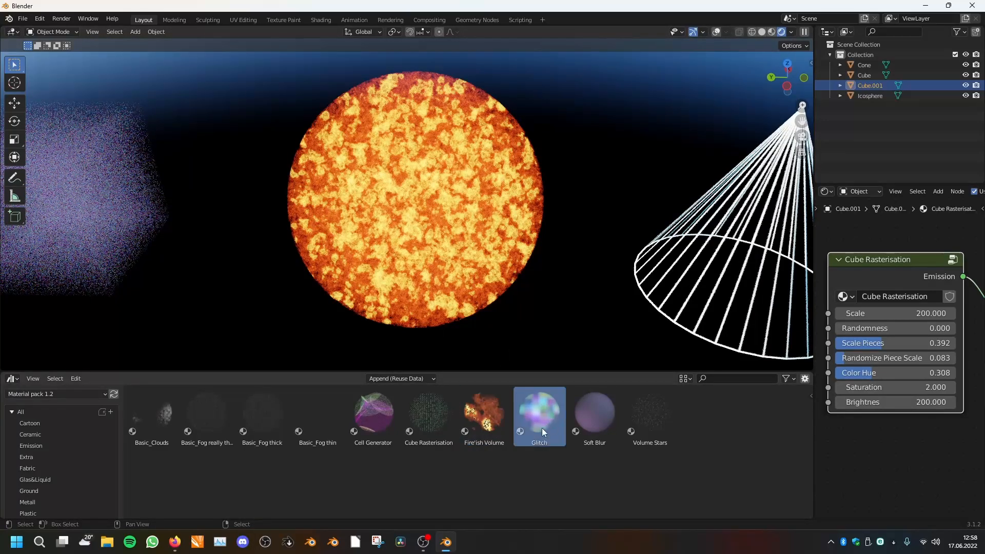
left_click_drag(556, 416, 488, 238)
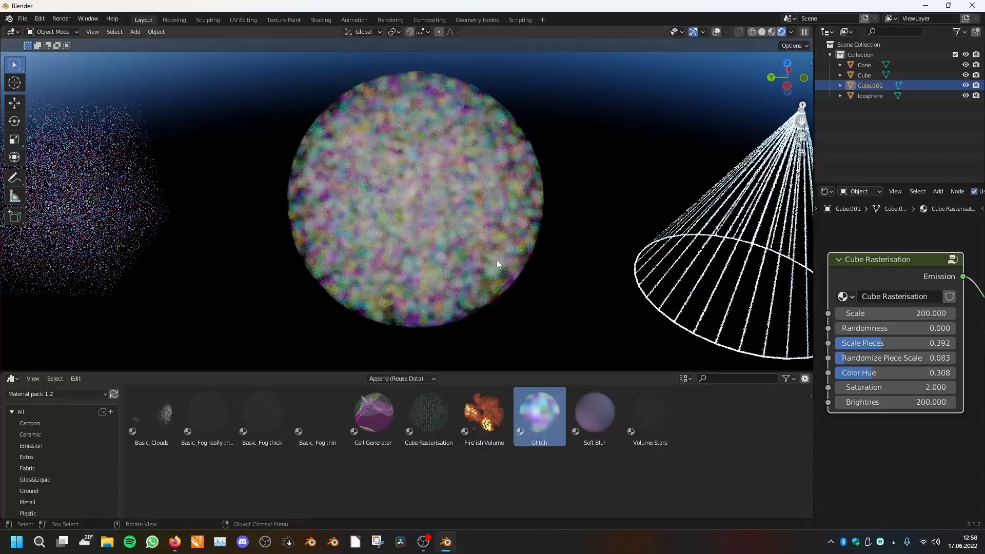
scroll(498, 264, "up", 3)
scroll(460, 211, "down", 3)
scroll(458, 217, "down", 1)
middle_click_drag(458, 217, 436, 261)
scroll(434, 261, "up", 2)
scroll(434, 261, "up", 4)
left_click(438, 239)
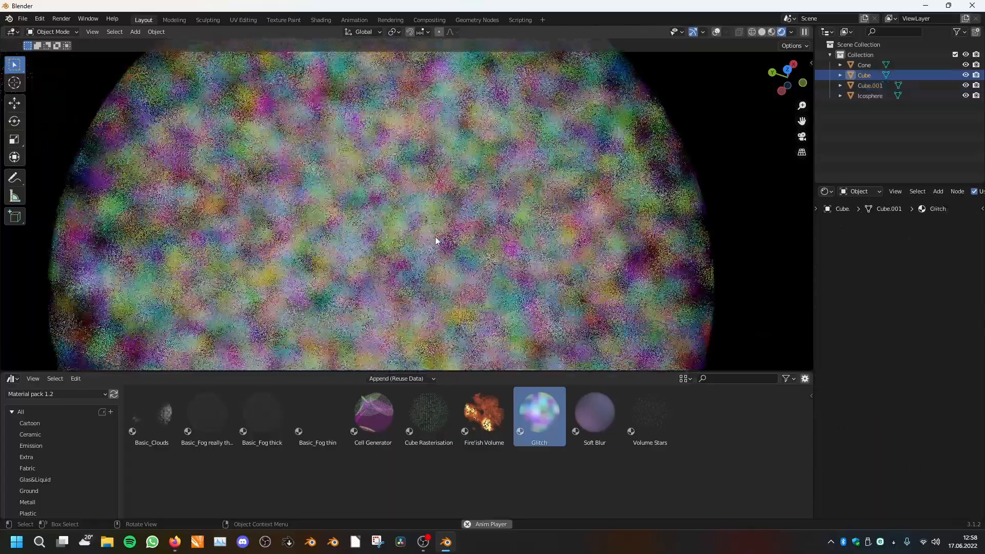
scroll(437, 241, "down", 5)
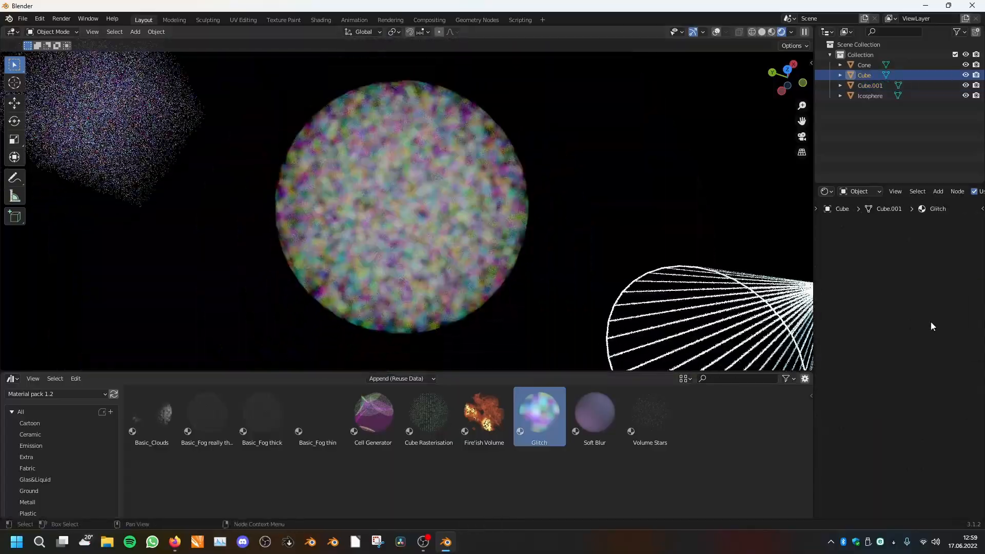
key("Home")
scroll(904, 353, "up", 3)
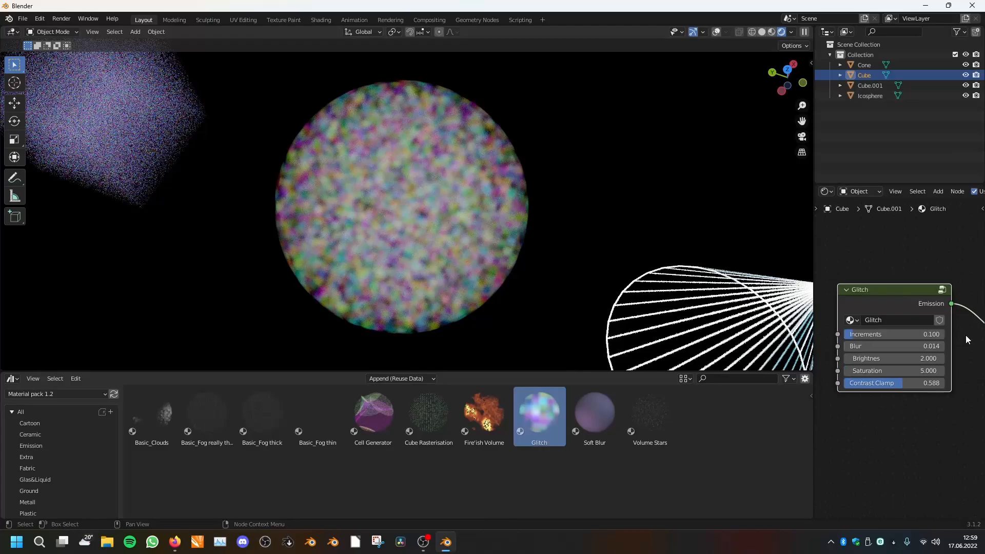
- Try a Saturation of 0 on the Glitch node, preview the animation, and undo the saturation change
left_click(910, 375)
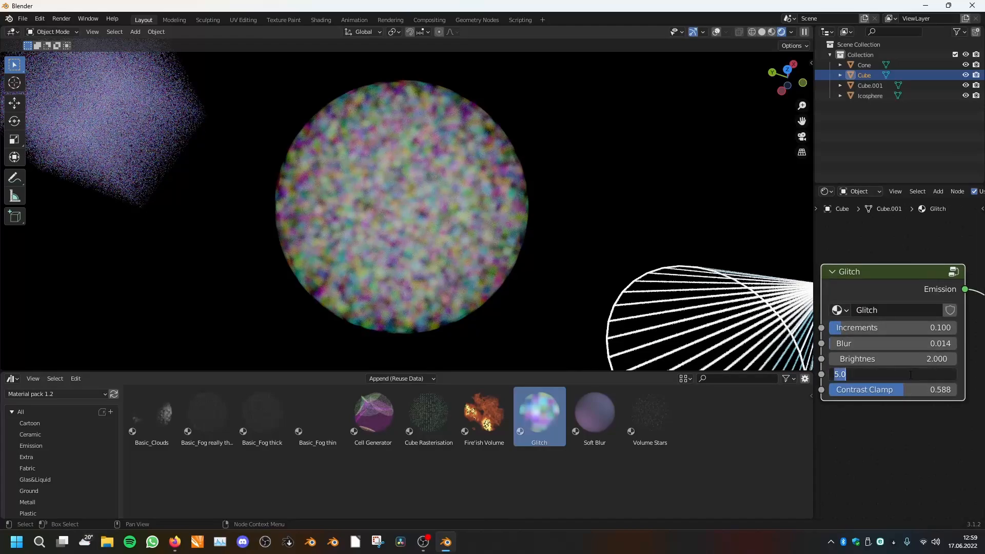
type("0")
key("Return")
scroll(480, 295, "up", 4)
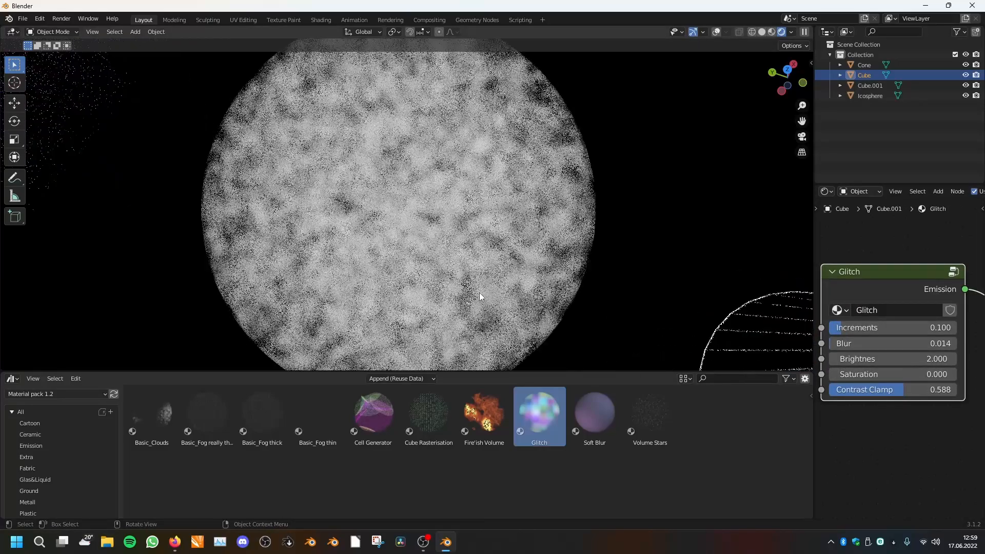
key("space")
key("ctrl+z")
- Try other Contrast Clamp, Increments and Blur values on the Glitch node and discard them
left_click_drag(937, 390, 950, 389)
key("ctrl+z")
left_click_drag(881, 328, 862, 343)
right_click(841, 343)
- Replace the sphere's material with Soft Blur, frame the sphere, and bring the Soft Blur node into view
scroll(462, 279, "down", 6)
middle_click_drag(461, 279, 521, 365)
left_click_drag(595, 416, 340, 202)
scroll(340, 203, "up", 4)
middle_click_drag(340, 203, 518, 287)
key("KP_Decimal")
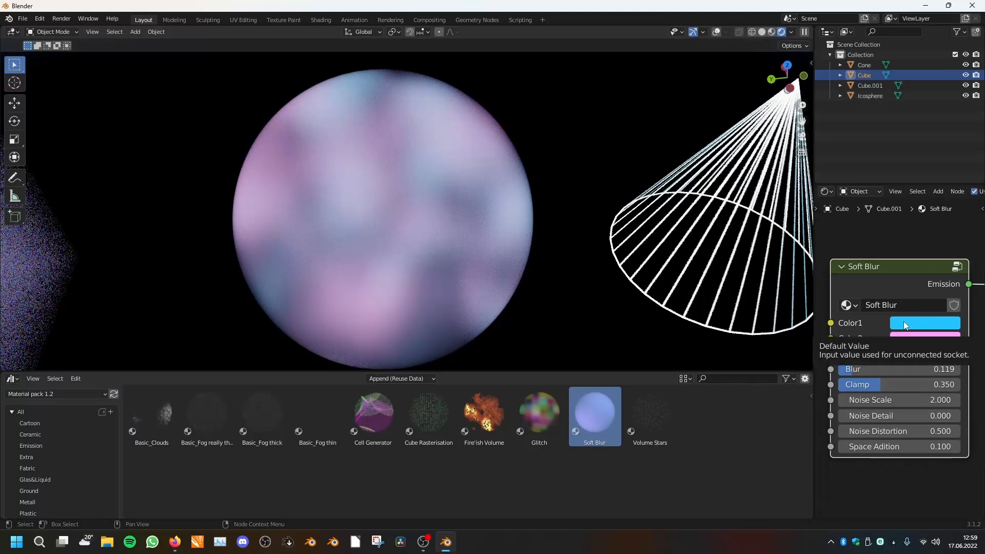
scroll(903, 321, "down", 6)
scroll(904, 321, "up", 4)
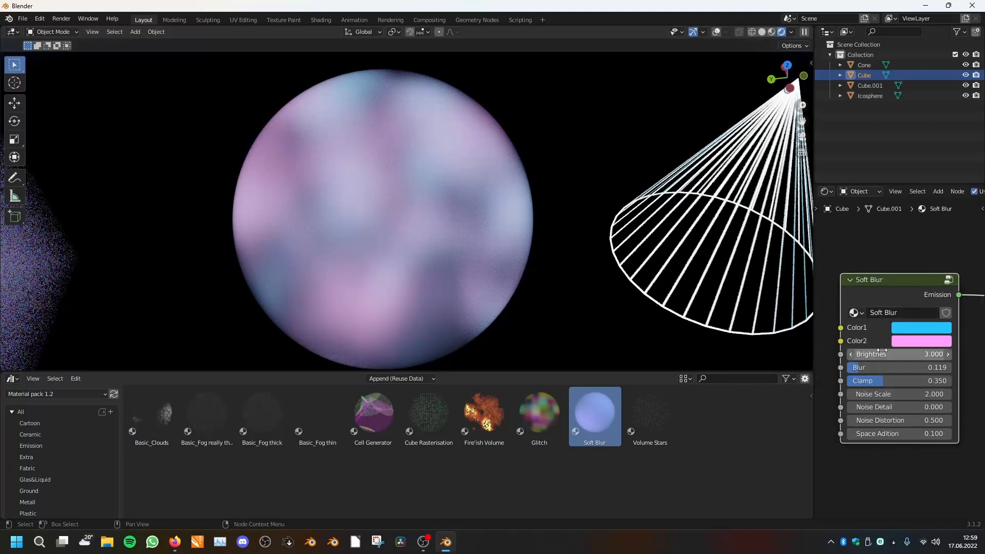
- Try adjusting the Soft Blur node's Blur, Noise Distortion and Color2 settings
left_click_drag(859, 367, 882, 383)
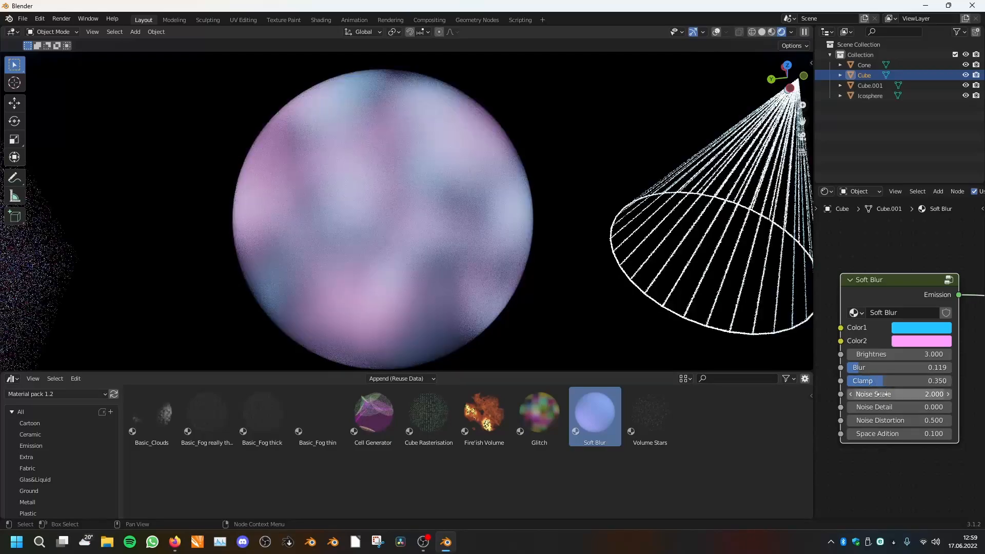
mouse_move(887, 421)
left_mouse_down()
mouse_move(938, 420)
mouse_move(887, 420)
left_mouse_up()
left_click(902, 344)
mouse_move(899, 208)
left_mouse_down()
mouse_move(867, 202)
mouse_move(903, 219)
left_mouse_up()
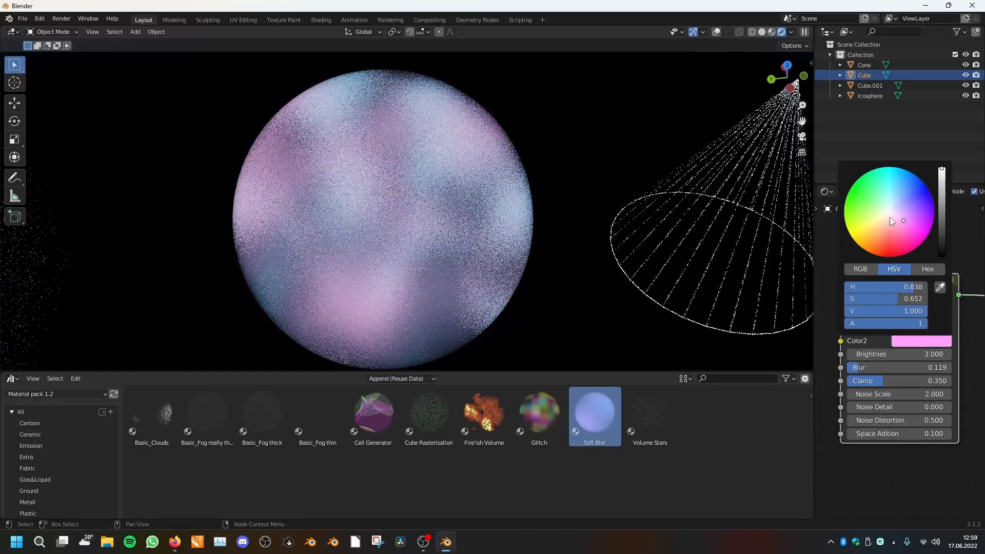
- Replace the sphere's material with Volume Stars and try out its Random Color Strength setting
left_click_drag(649, 414, 424, 237)
scroll(424, 252, "up", 4)
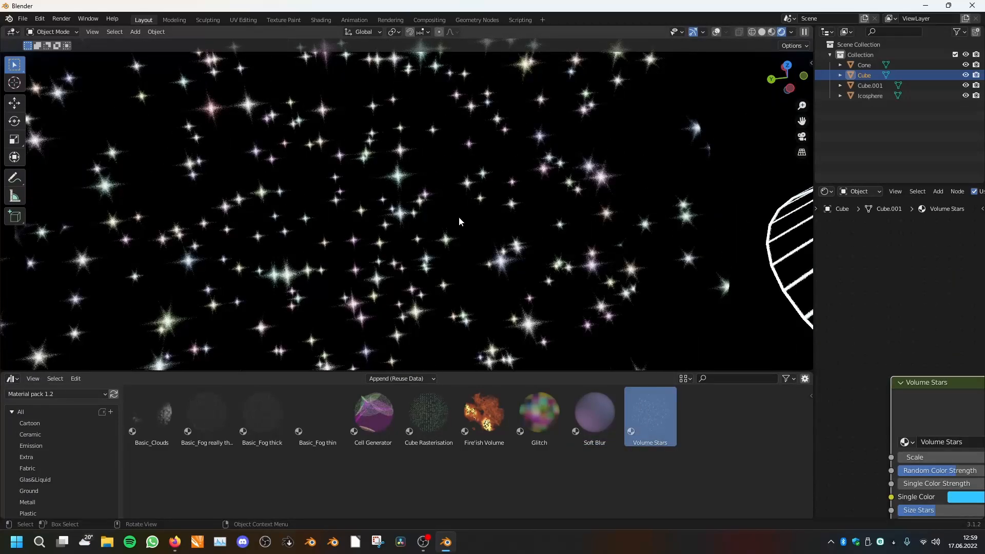
scroll(869, 405, "down", 2)
middle_click_drag(868, 405, 826, 332)
scroll(831, 341, "up", 2)
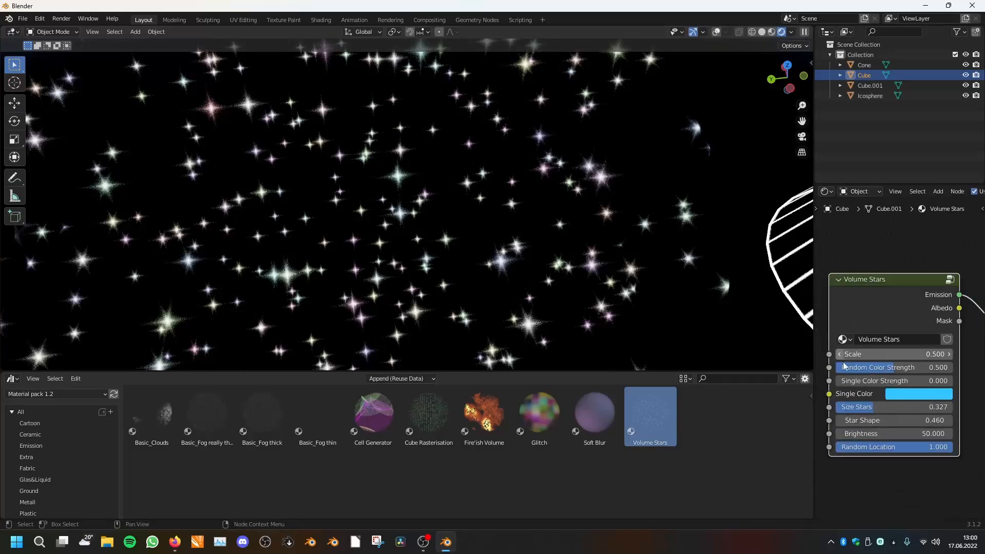
left_click_drag(862, 368, 894, 367)
- Enlarge the asset browser and look through the Wall, Wood and World Background categories
left_click_drag(65, 371, 65, 237)
left_click(61, 448)
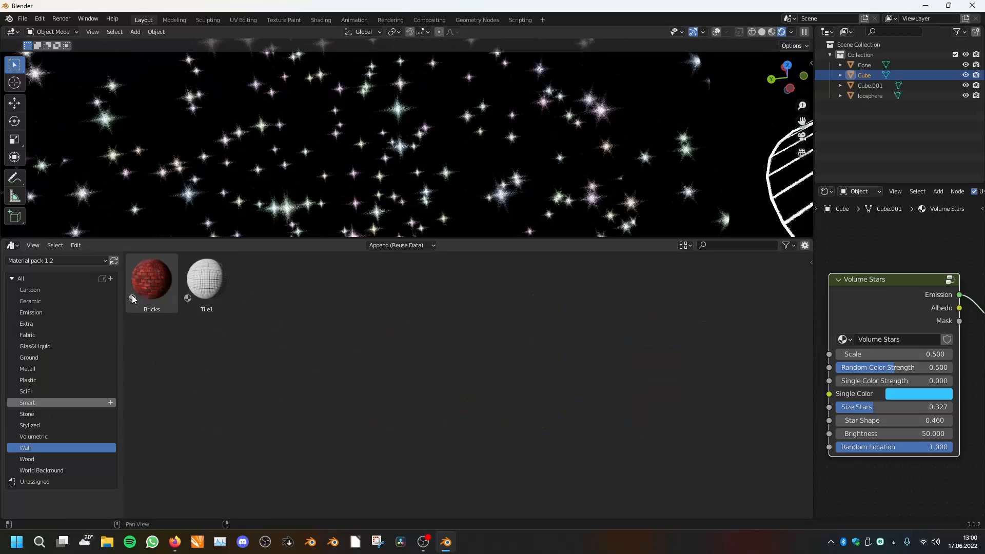
left_click(46, 459)
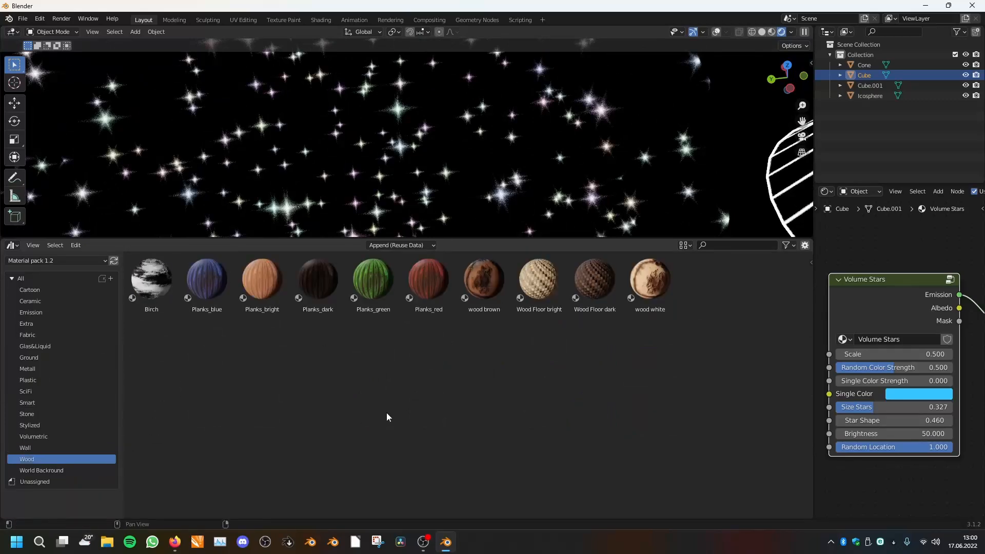
left_click(59, 470)
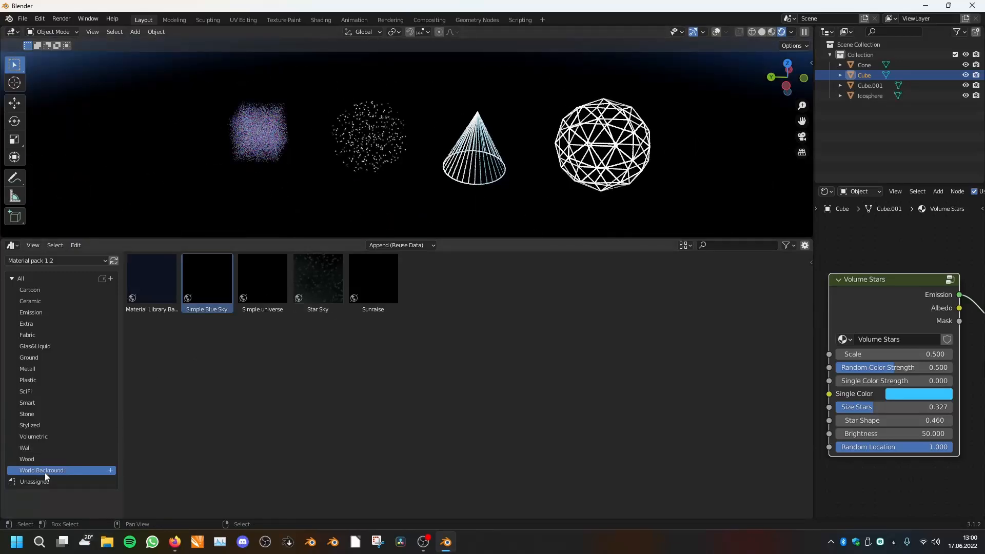
- Try the Simple Blue Sky and Simple universe assets as the scene's world background
left_click_drag(215, 289, 344, 183)
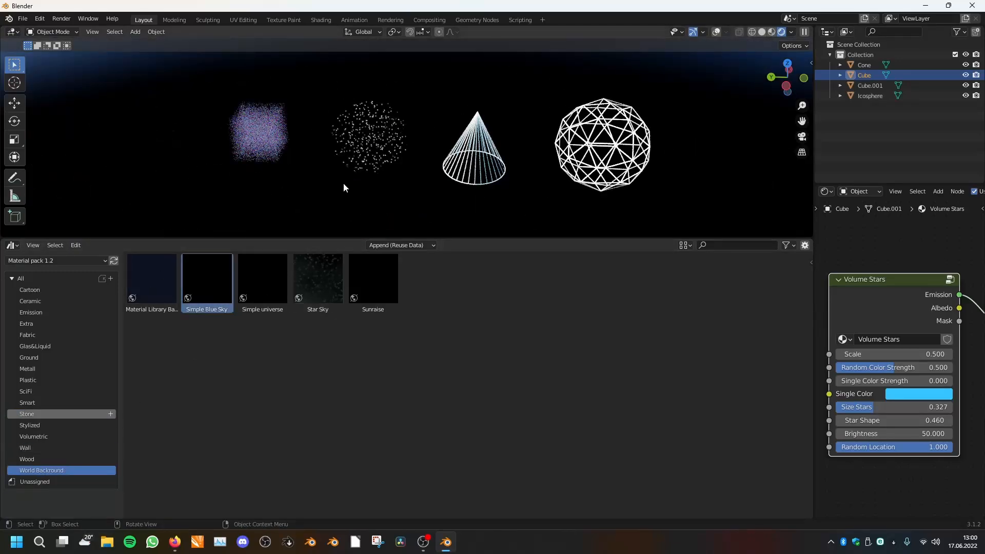
left_click_drag(244, 305, 246, 146)
left_click_drag(260, 230, 261, 231)
left_click_drag(275, 155, 277, 156)
middle_click_drag(406, 208, 272, 175)
- Apply the Sunraise world background to the scene and view the objects from the opposite side
left_click_drag(354, 270, 316, 133)
middle_click_drag(356, 178, 570, 215)
scroll(528, 141, "up", 3)
middle_click_drag(519, 143, 503, 141)
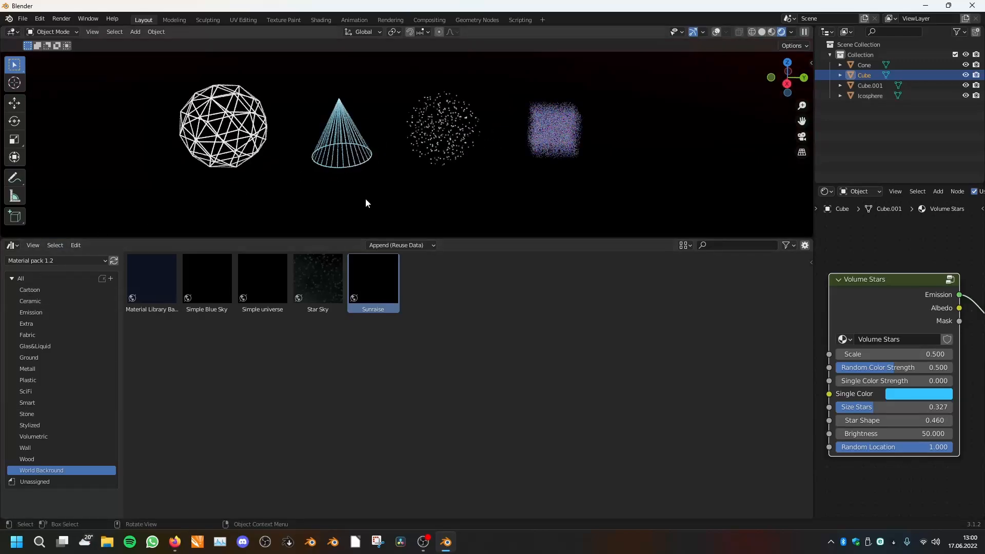
scroll(366, 198, "up", 2)
- Apply the Rain Puddles material from the Glas&Liquid category to the cone
left_click(54, 327)
left_click(49, 345)
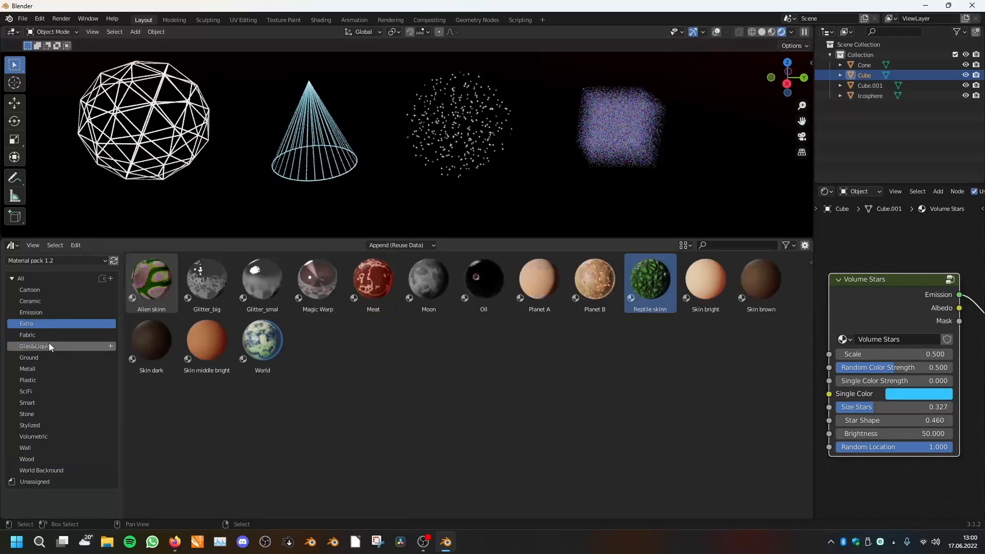
left_click_drag(386, 356, 332, 148)
scroll(332, 147, "up", 2)
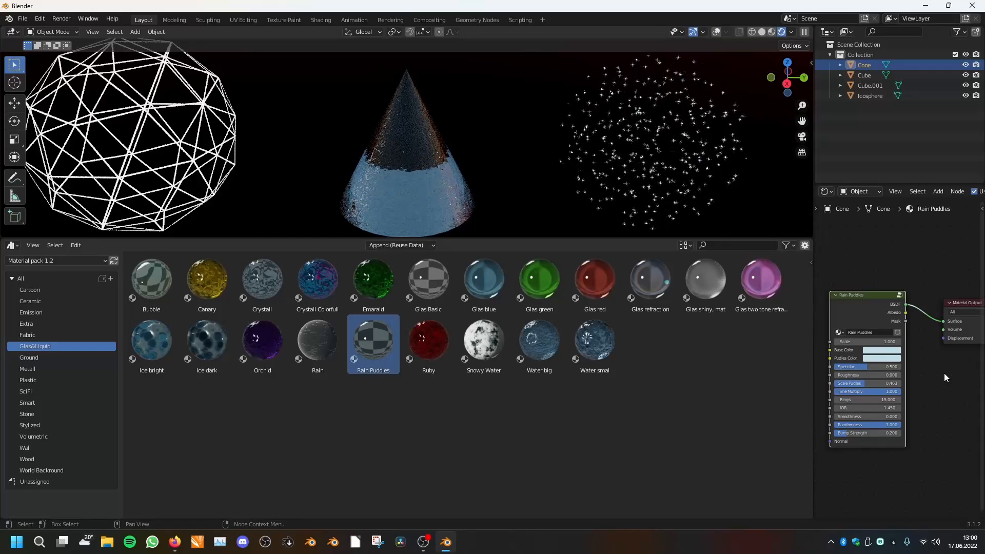
- Open the Rain Puddles node group to examine its internal node network, and exit the group
key("Tab")
scroll(893, 350, "down", 4)
scroll(897, 359, "down", 5)
scroll(902, 373, "up", 2)
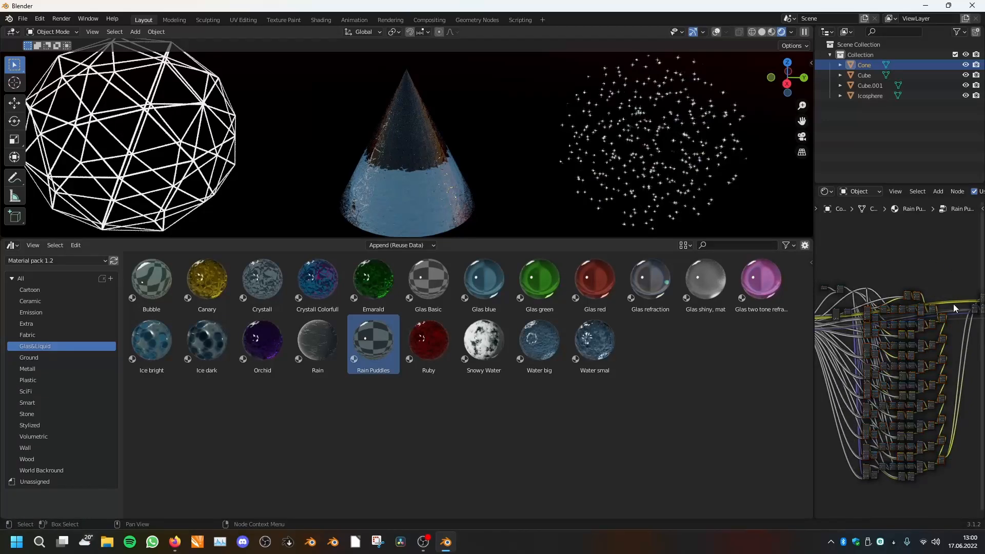
scroll(929, 284, "down", 2)
key("Tab")
- Preview the Rain Puddles node's Mask output on the cone and restore its BSDF output
scroll(922, 423, "up", 4)
scroll(908, 440, "up", 3)
scroll(534, 163, "up", 5)
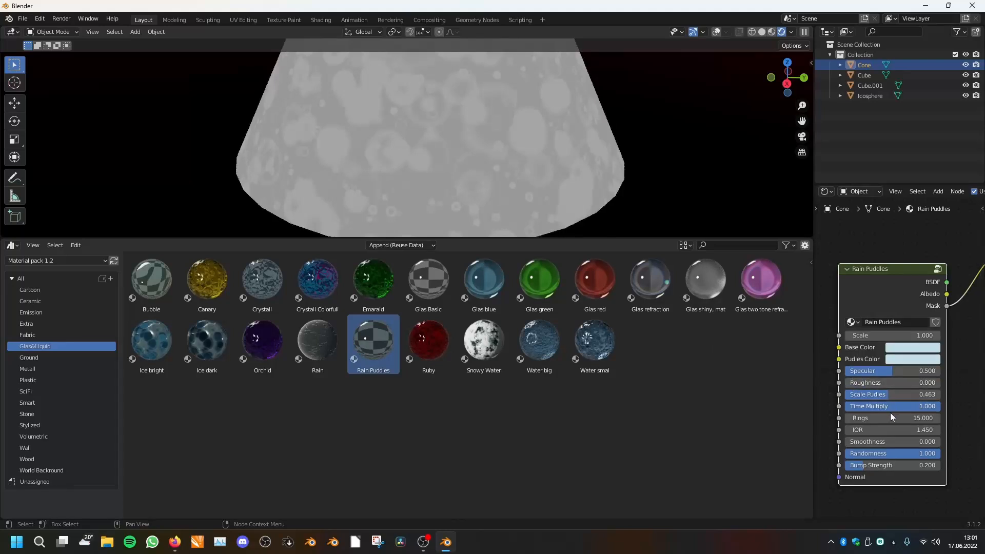
scroll(904, 273, "down", 4)
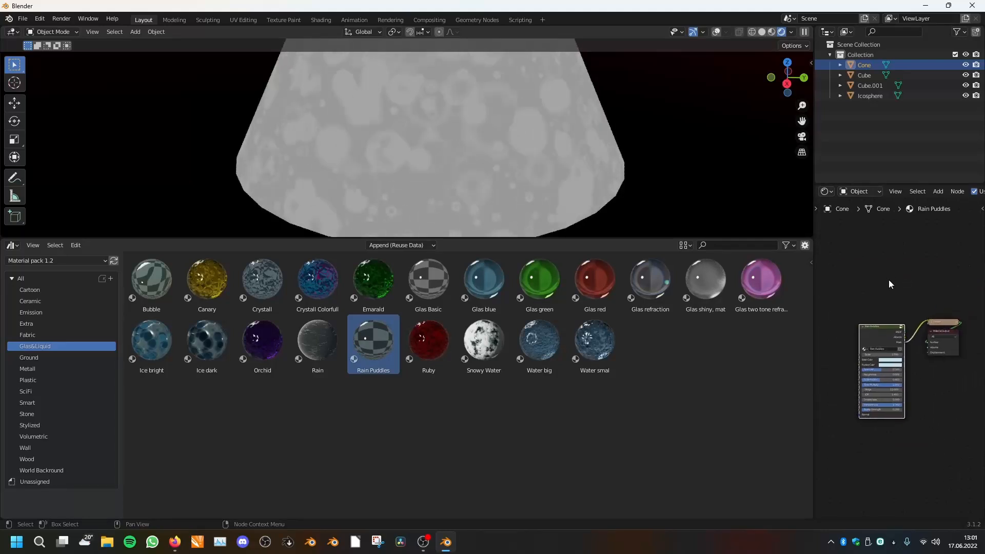
scroll(888, 296, "up", 2)
scroll(888, 297, "up", 1)
left_click(881, 309, "ctrl+shift")
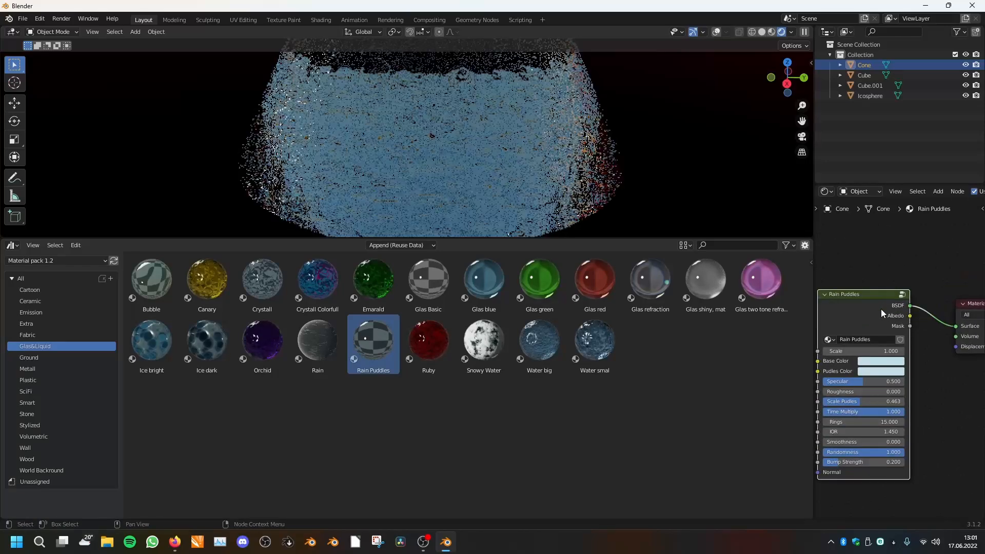
- Cycle the cone's preview through the Rain Puddles node's outputs and return to its BSDF output
left_click(887, 315, "ctrl+shift")
left_click(888, 315, "ctrl+shift")
left_click(887, 315, "ctrl+shift")
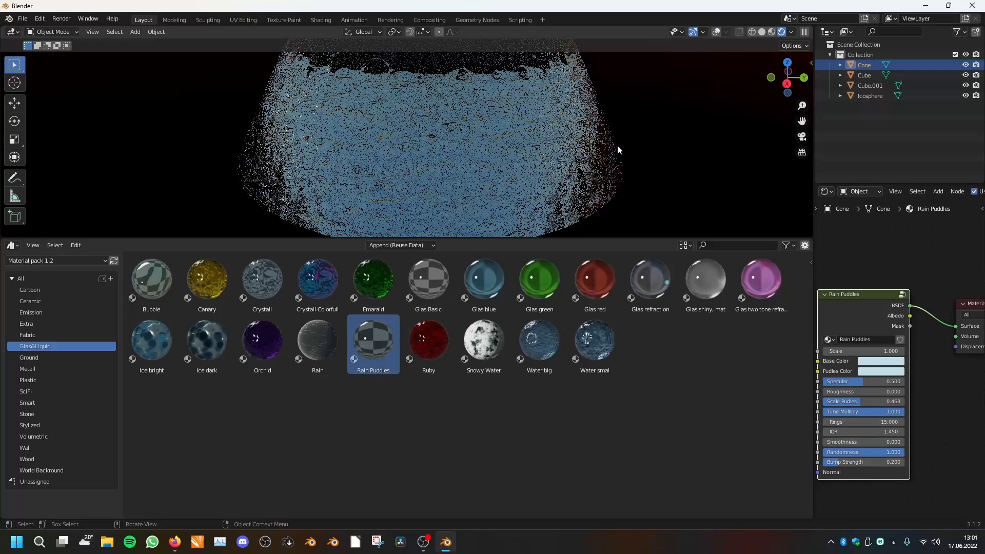
- Browse the complete Material pack 1.2 library across all categories, from the 2step cartoon materials down to the metal ones
left_click_drag(650, 281, 537, 117)
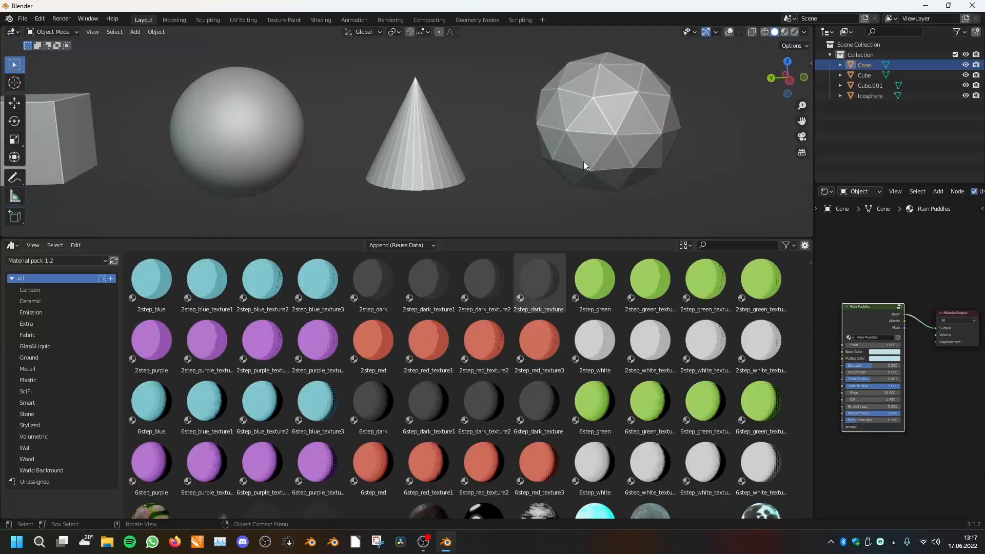
scroll(617, 322, "down", 2)
middle_click_drag(641, 263, 649, 486)
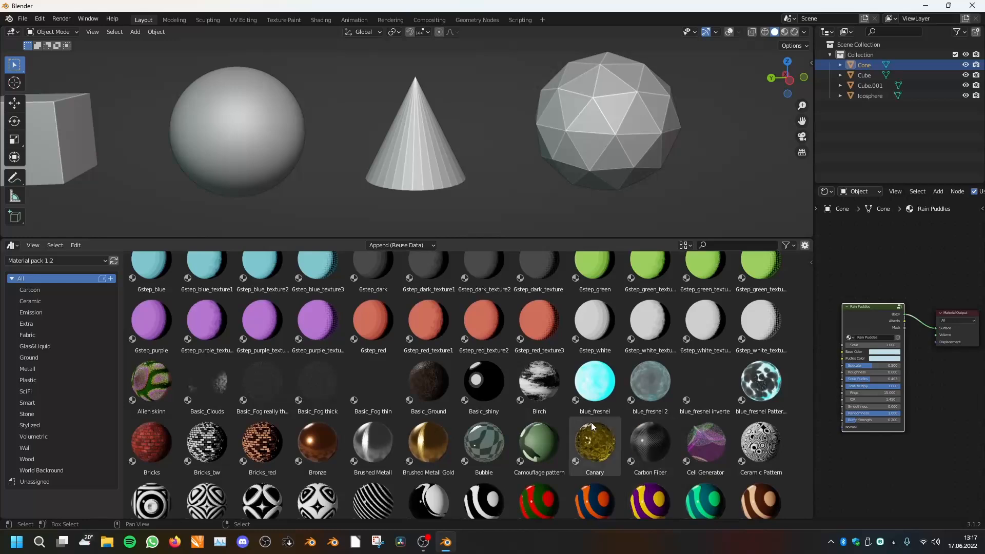
scroll(644, 462, "down", 4)
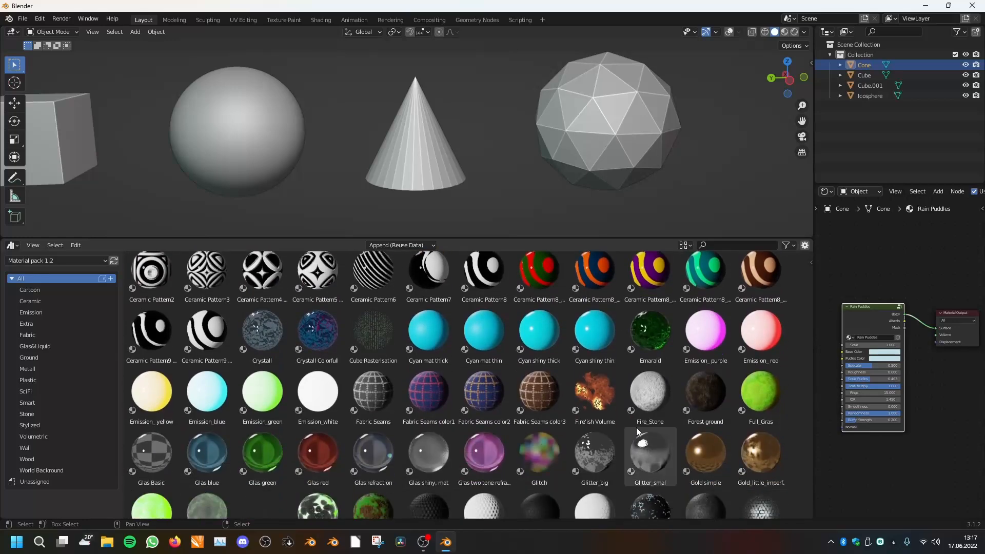
scroll(637, 430, "down", 3)
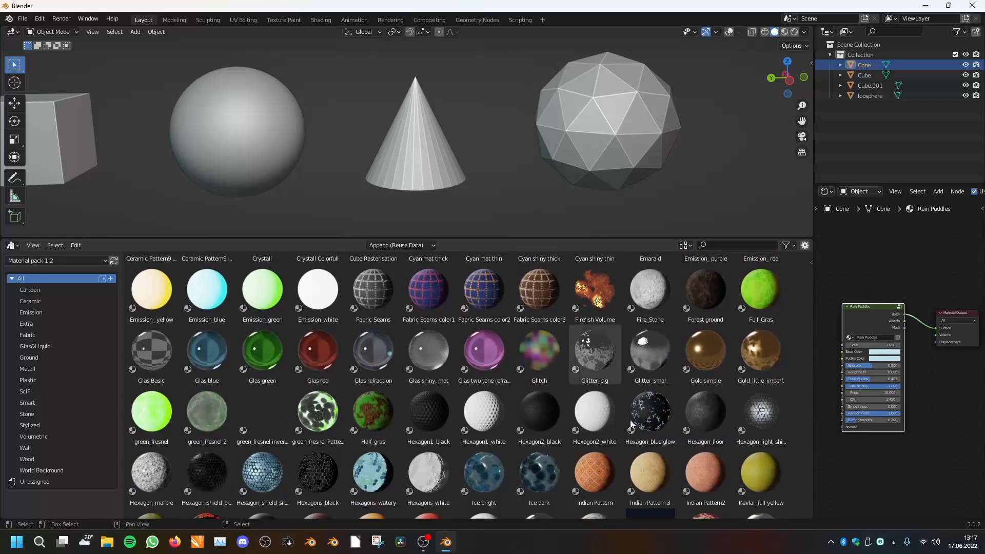
scroll(602, 414, "down", 5)
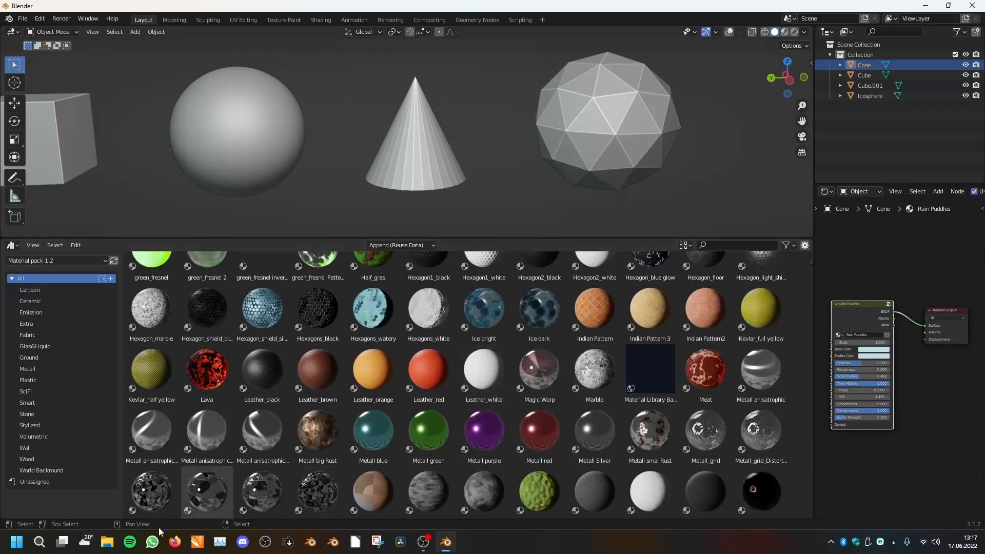
- Switch to Firefox to view the HEYPictures product page, and return to Blender at the start of the full material library
left_click(172, 546)
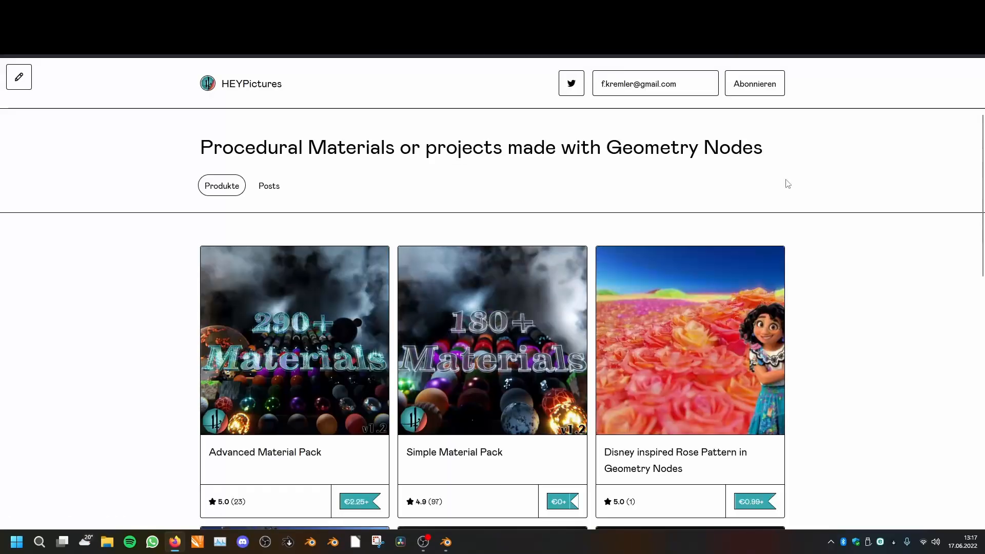
scroll(817, 224, "down", 3)
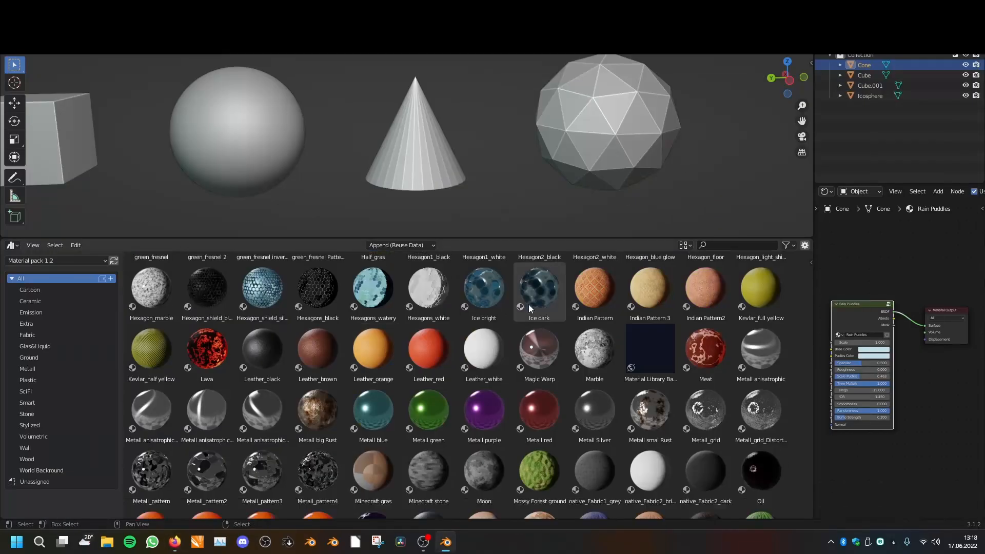
scroll(592, 482, "up", 10)
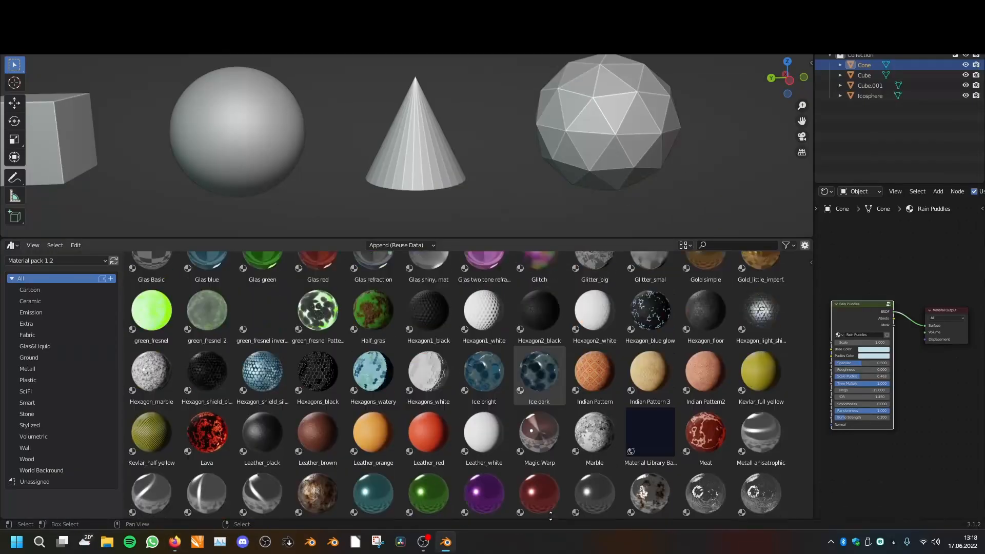
scroll(592, 483, "up", 1)
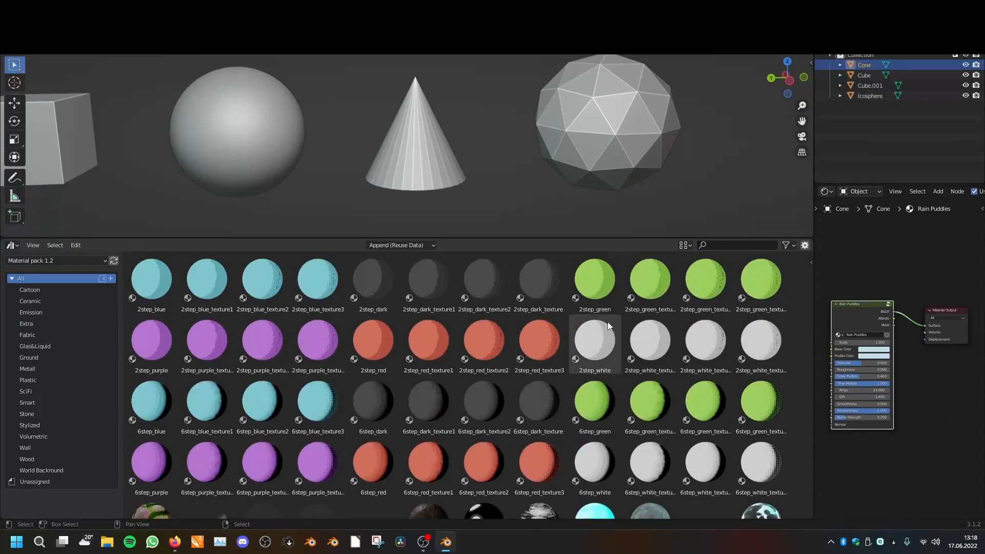